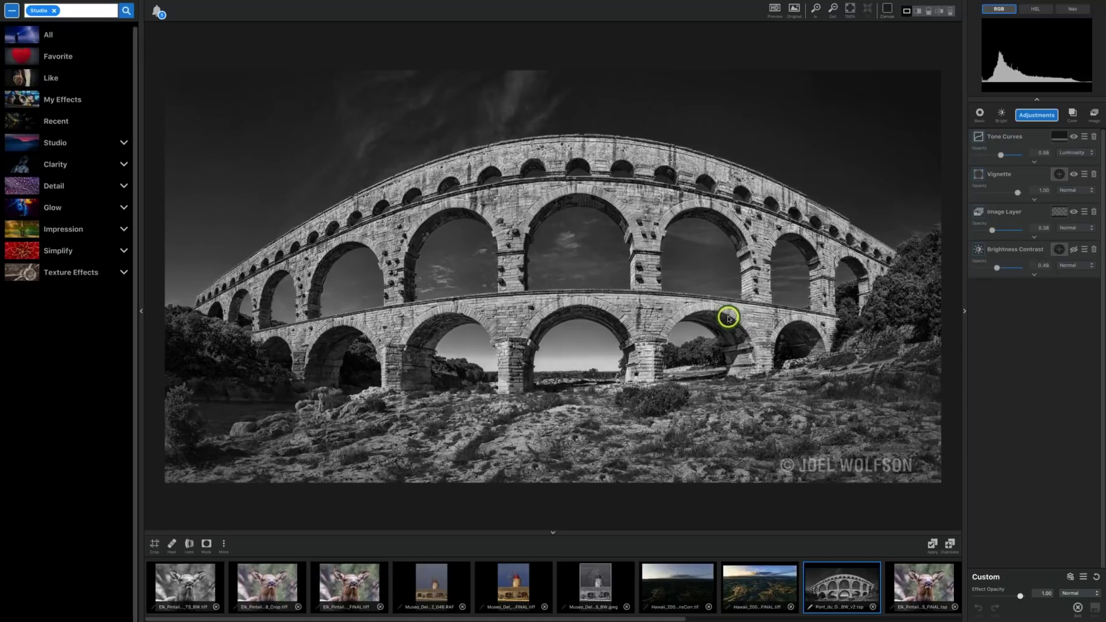
# Switch to the presentation slide showing the Learning articles page, and return to the aqueduct photo
pyautogui.press('super+Tab')
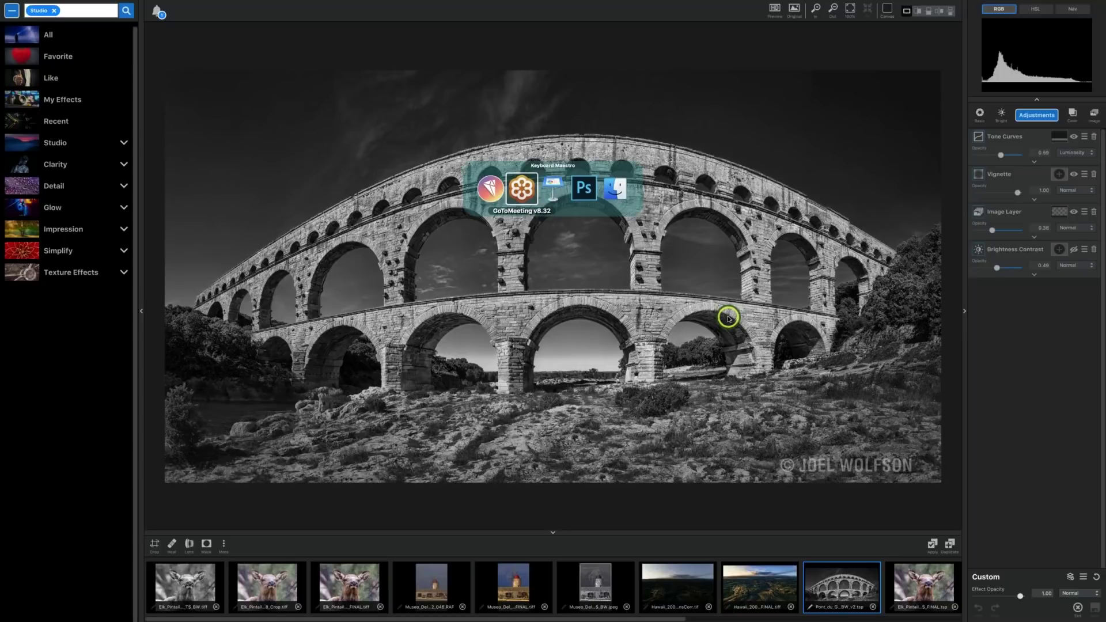
pyautogui.press('super+Tab')
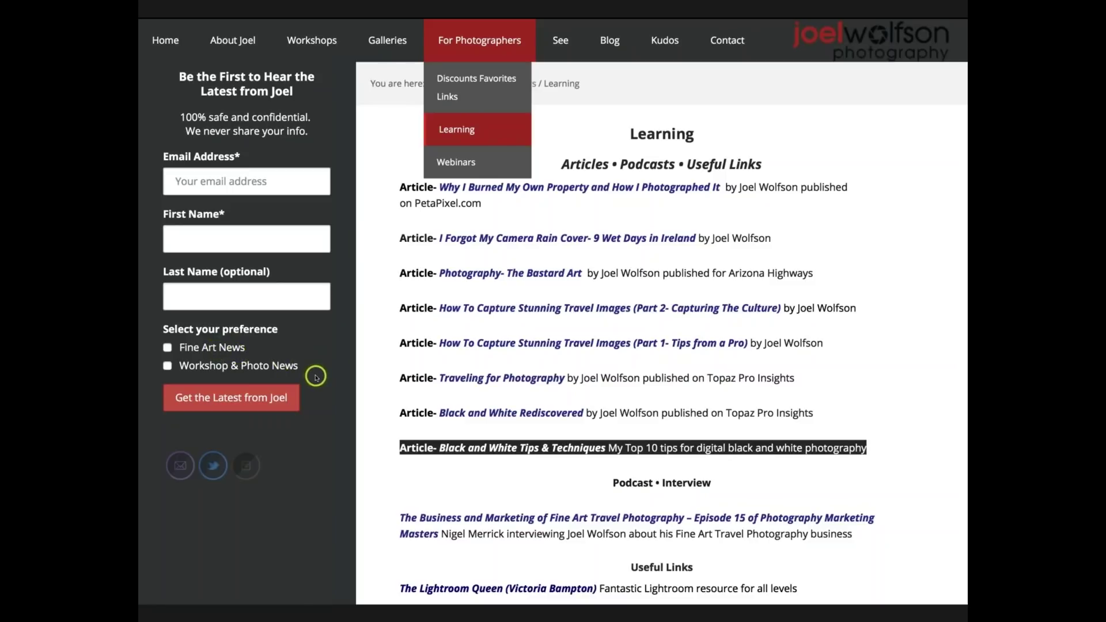
pyautogui.press('super+Tab')
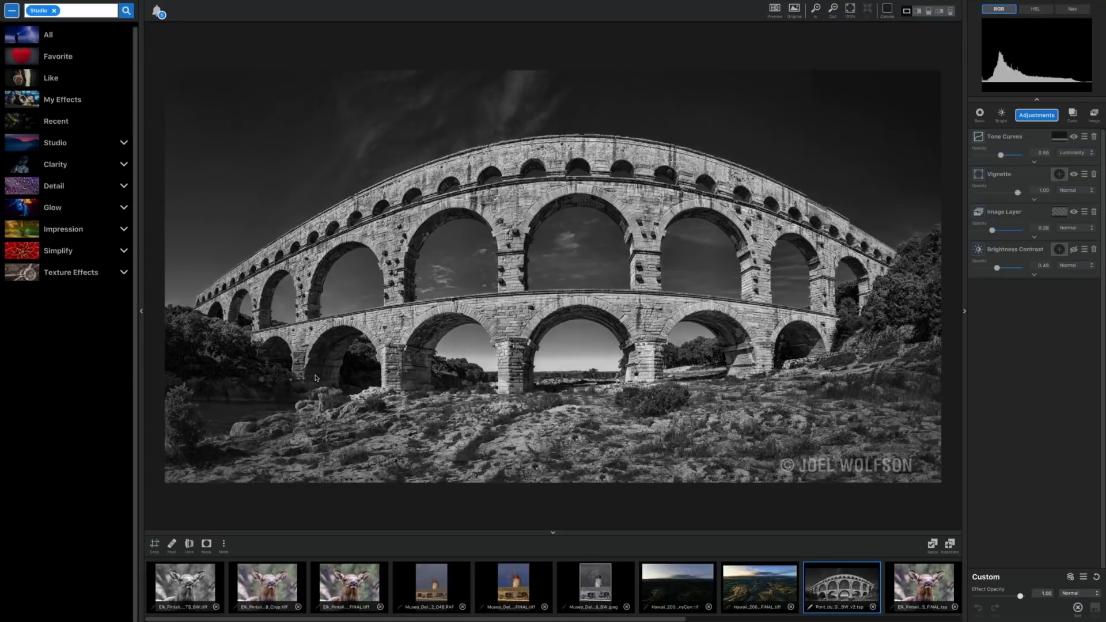
# Switch to Finder to bring up the Images folder window
pyautogui.moveTo(316, 377); pyautogui.dragTo(343, 375)
pyautogui.press('ctrl+alt+super+a')
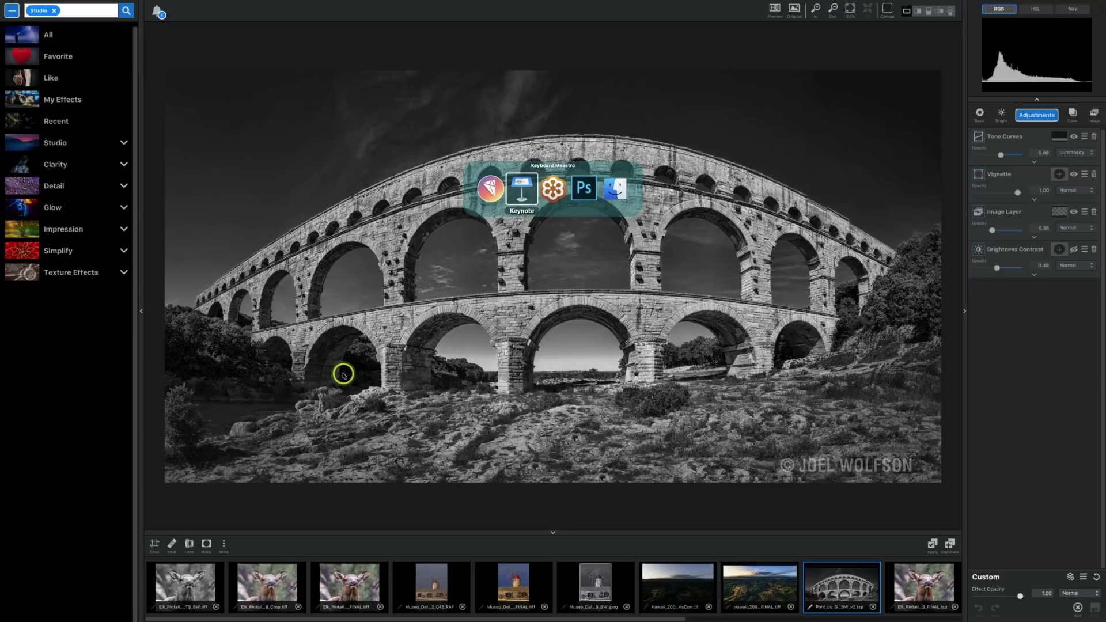
pyautogui.press('Right')
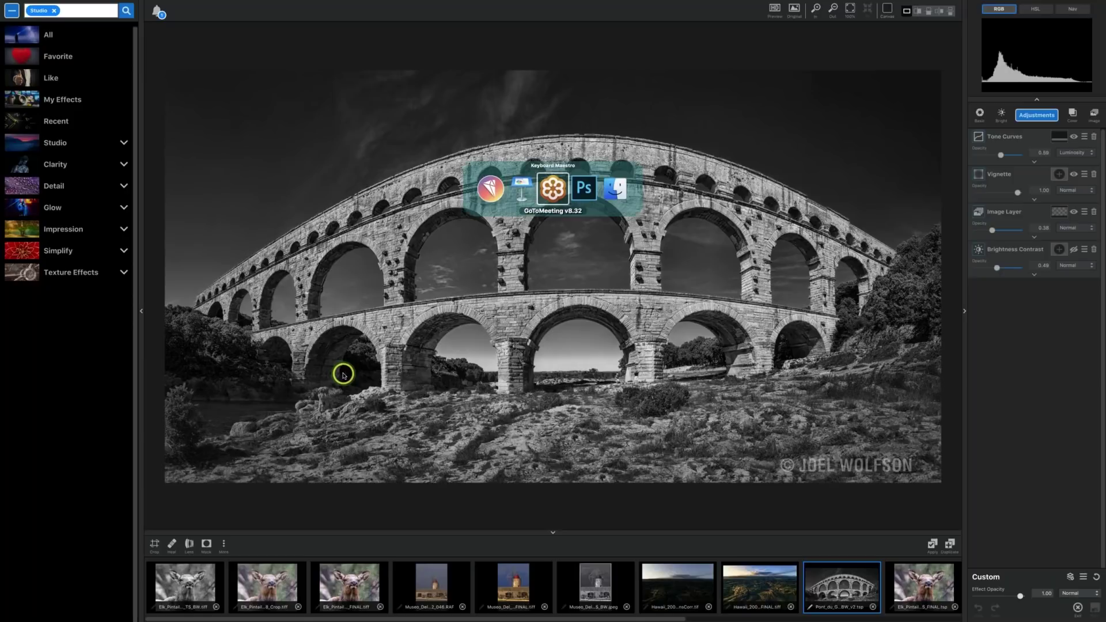
pyautogui.press('Right')
pyautogui.press('Right')
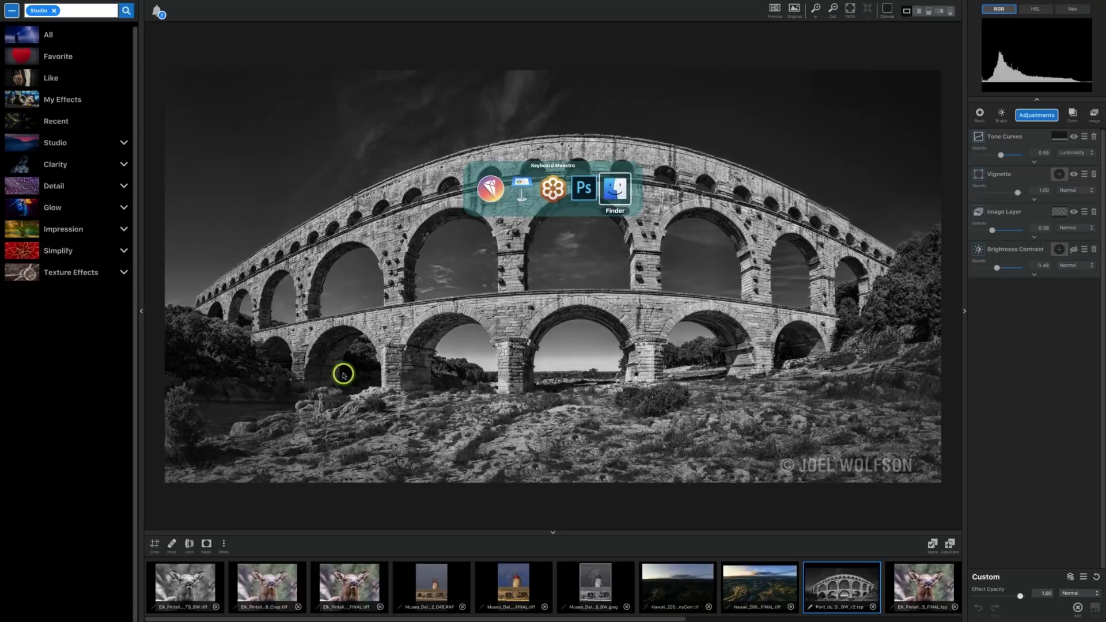
pyautogui.press('Return')
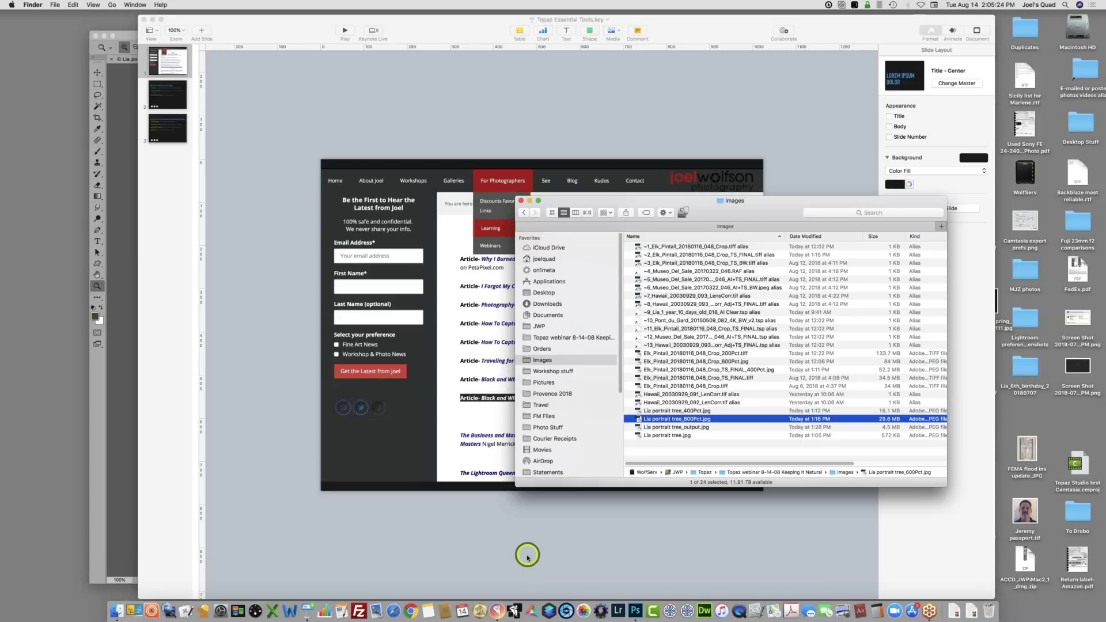
# Launch Topaz A.I. Gigapixel and load Elk_Pintail_20180116_048_Crop_TS_FINAL.tiff together with the original portrait tree JPG
pyautogui.click(517, 602)
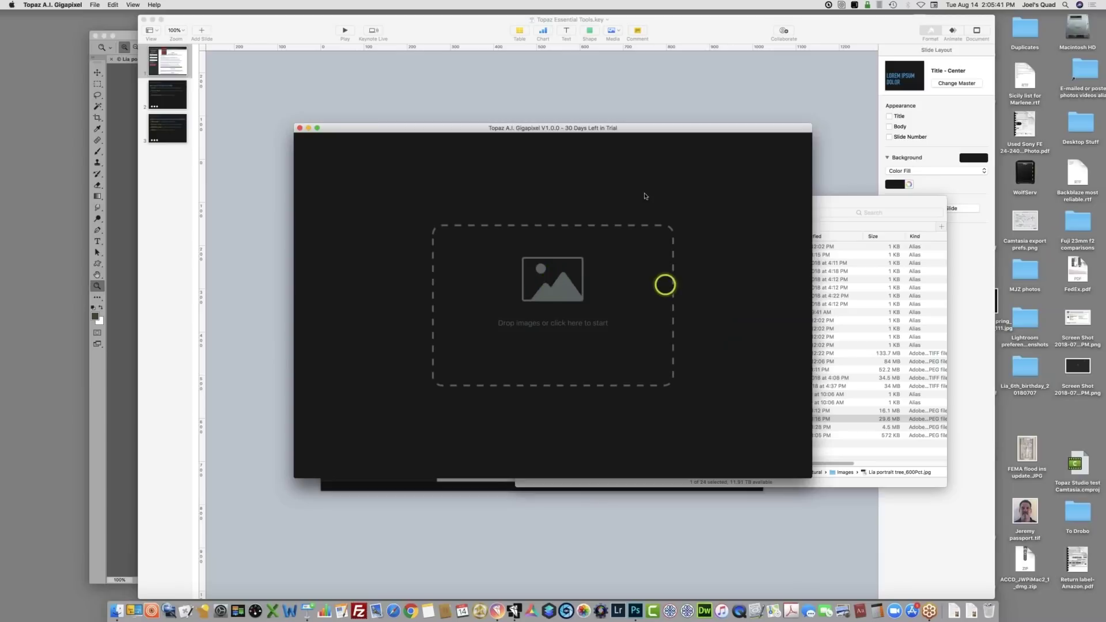
pyautogui.click(606, 447)
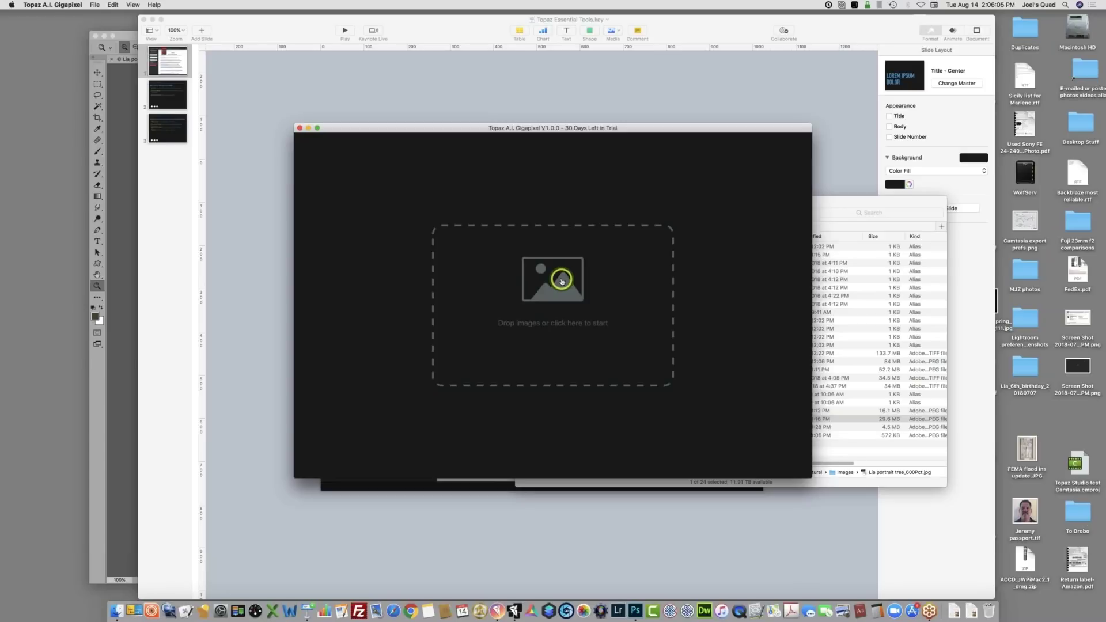
pyautogui.click(561, 279)
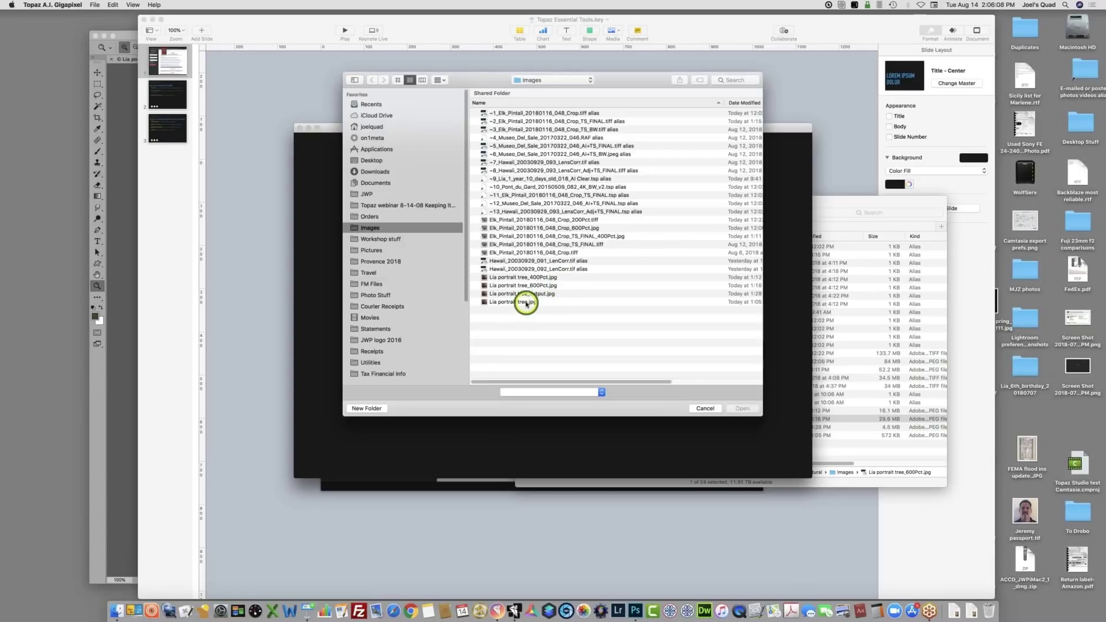
pyautogui.click(526, 303)
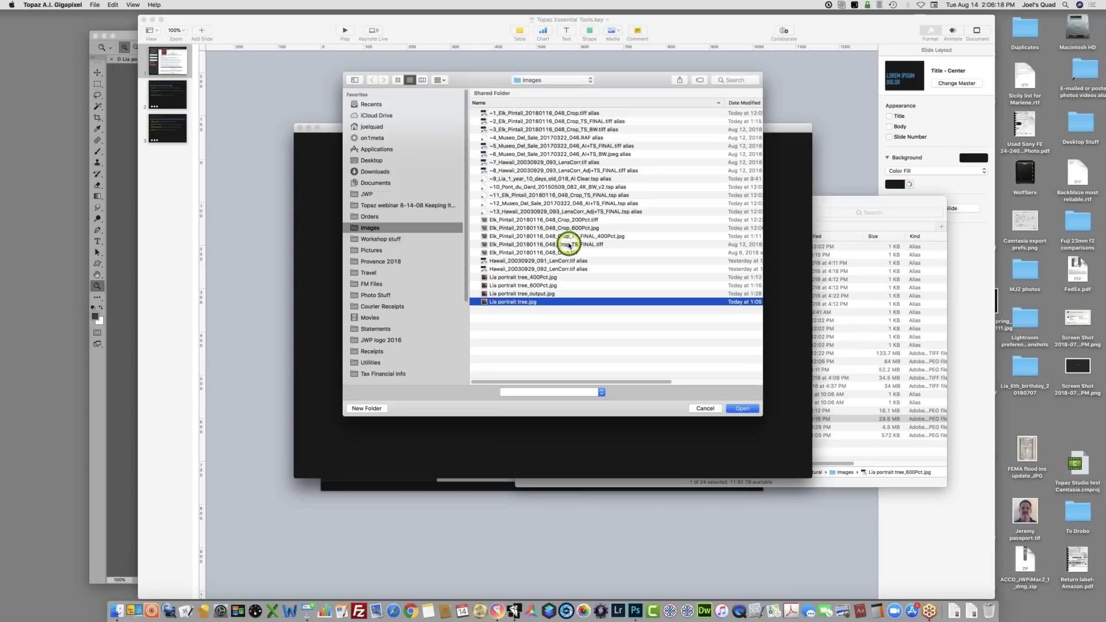
pyautogui.keyDown('super'); pyautogui.click(569, 245); pyautogui.keyUp('super')
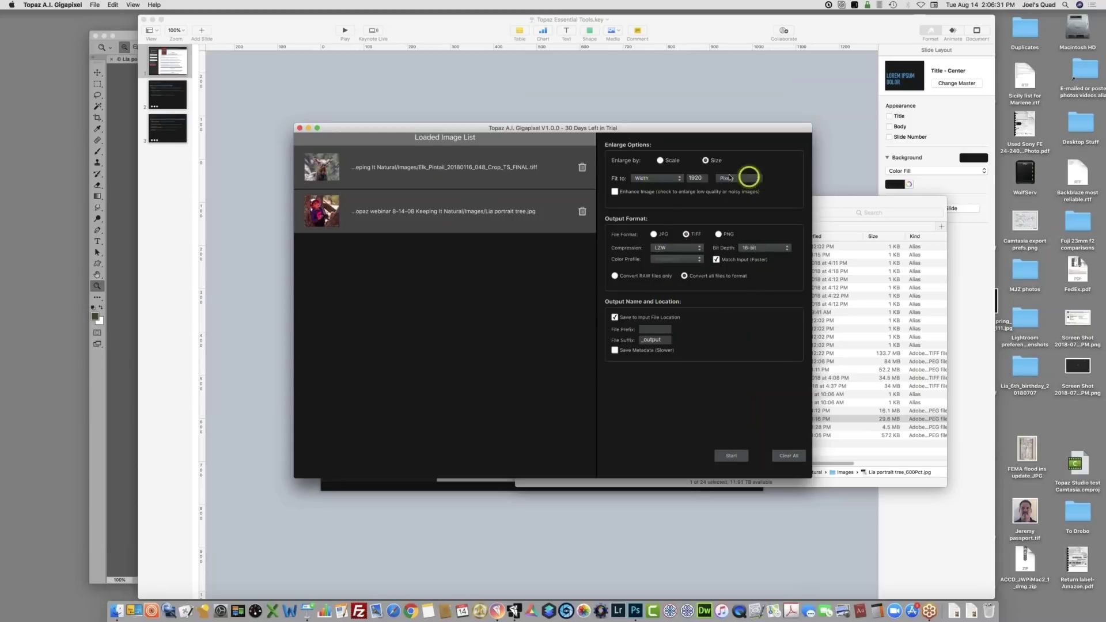
# Set the loaded images to be enlarged by Scale and output in JPG format
pyautogui.click(660, 161)
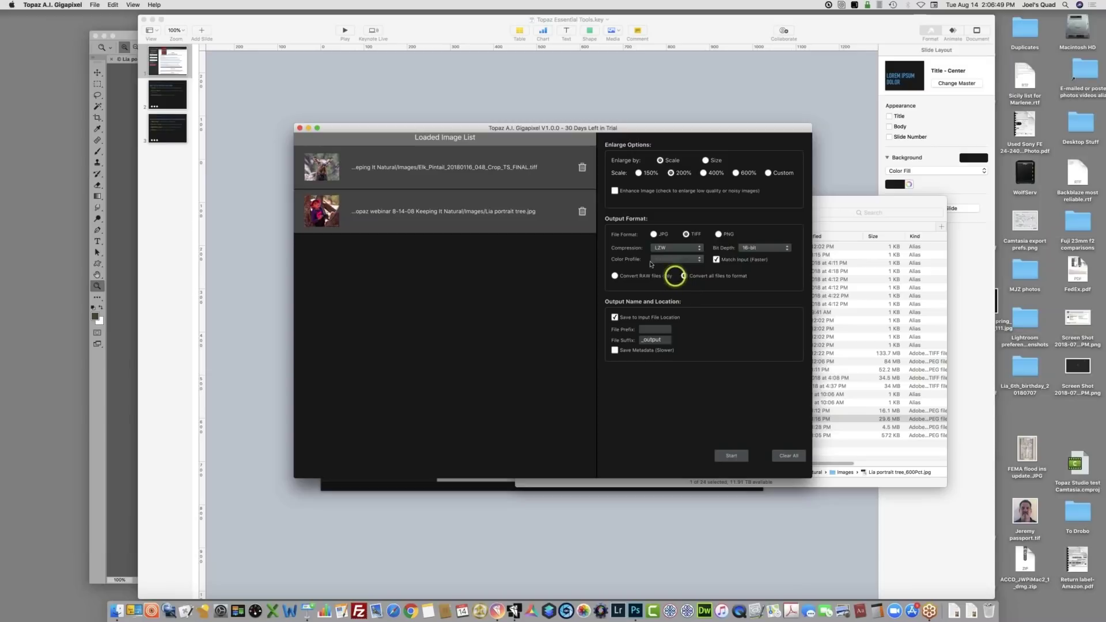
pyautogui.click(652, 235)
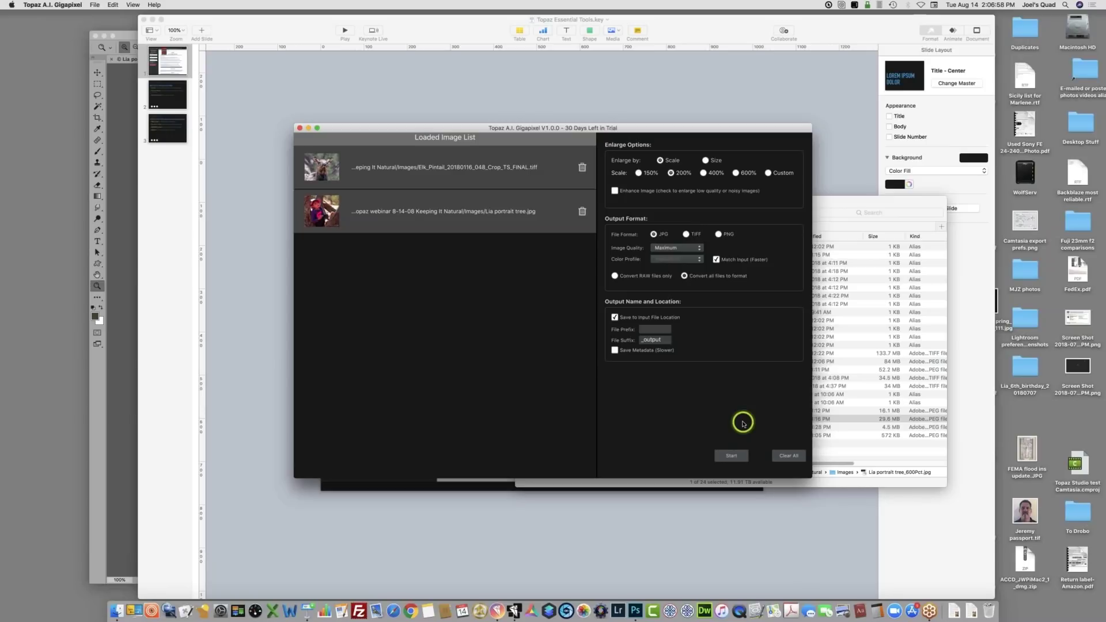
# Hide Gigapixel and open the original portrait tree JPG with its 400Pct and 600Pct versions in Photoshop, using the embedded profiles
pyautogui.press('super+h')
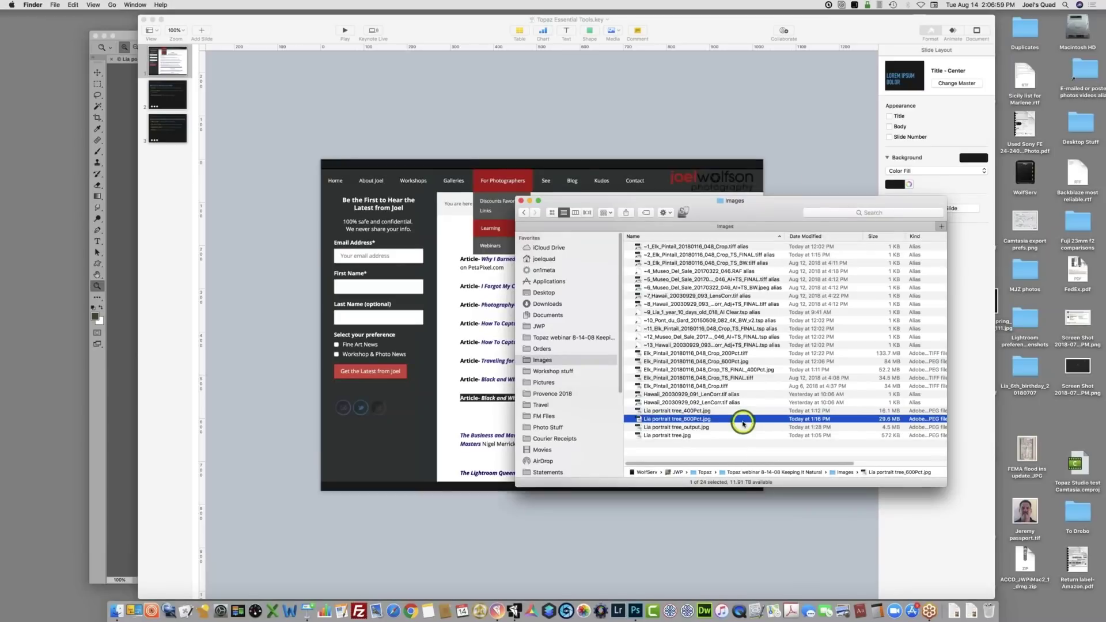
pyautogui.keyDown('super'); pyautogui.click(700, 411); pyautogui.keyUp('super')
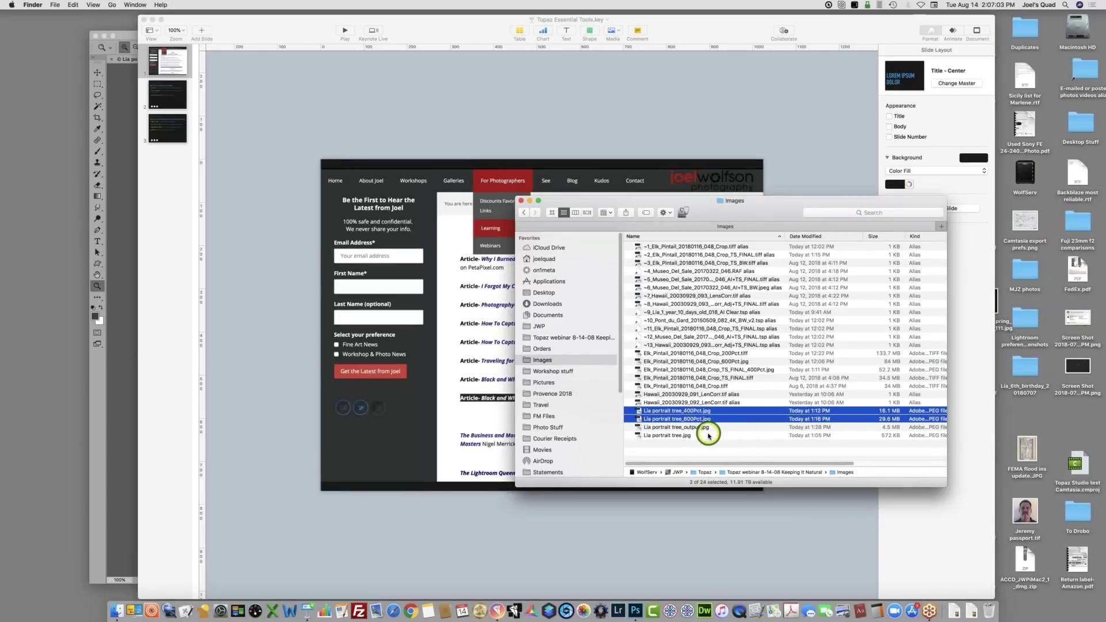
pyautogui.keyDown('super'); pyautogui.click(673, 436); pyautogui.keyUp('super')
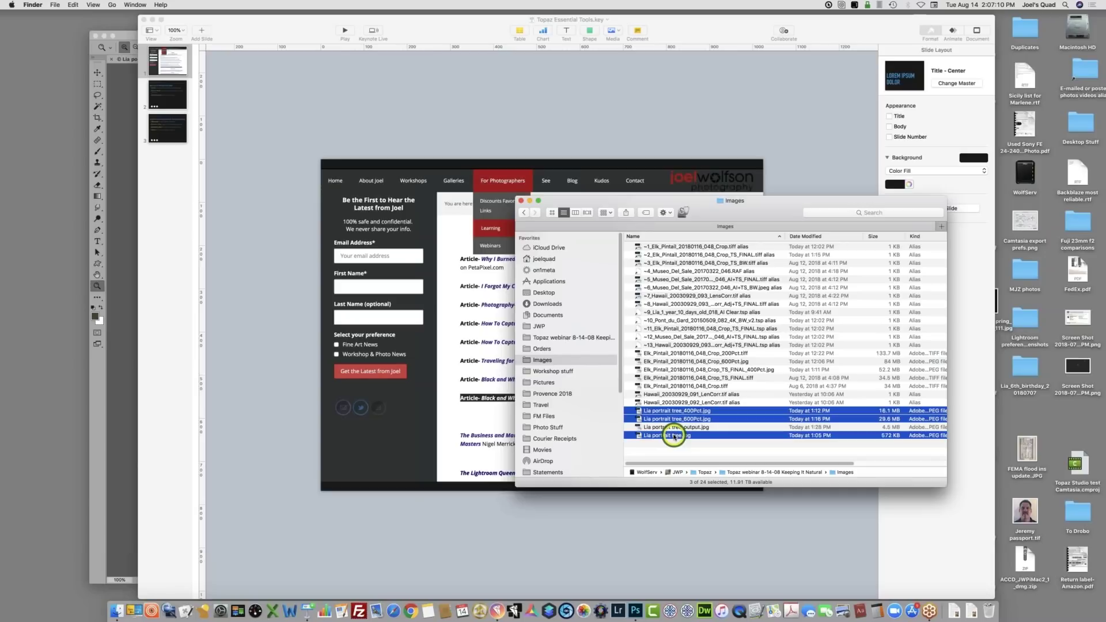
pyautogui.doubleClick(673, 436)
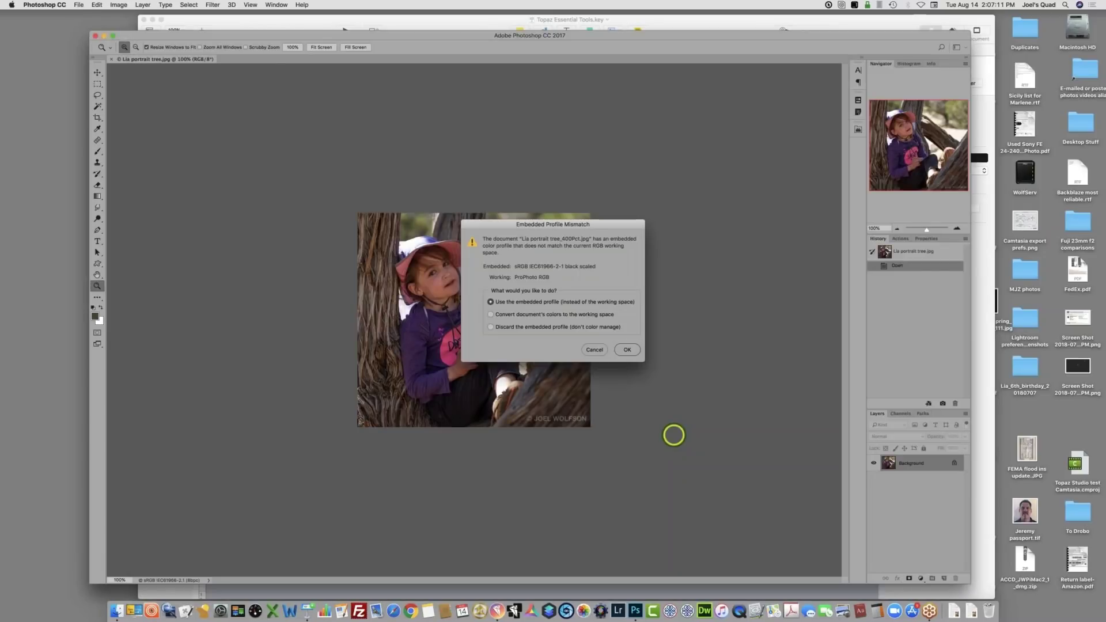
pyautogui.click(628, 351)
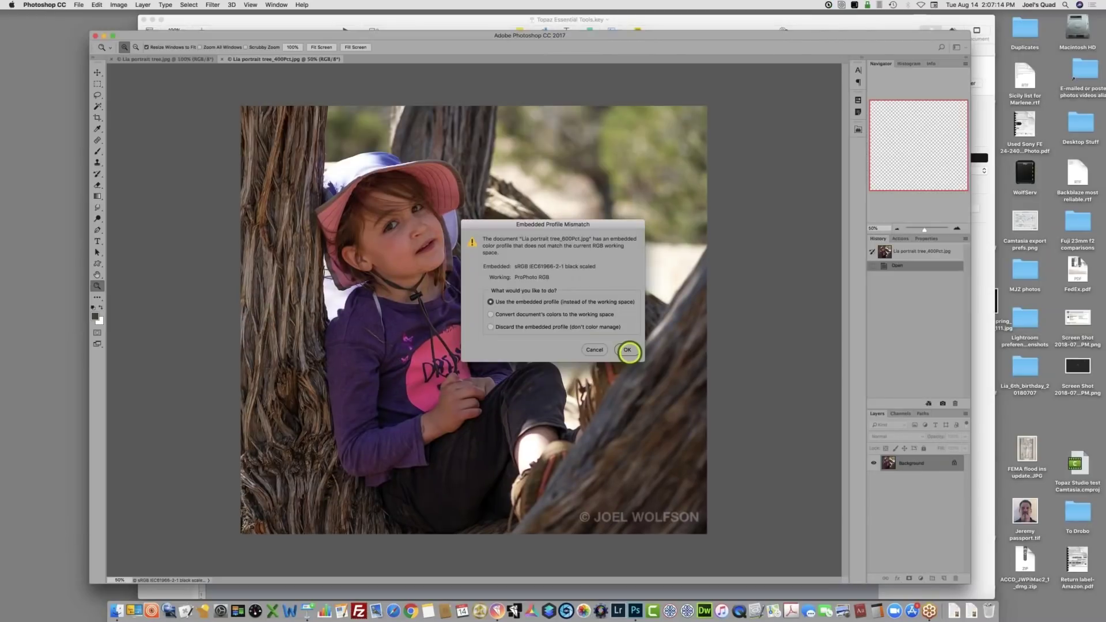
pyautogui.click(627, 351)
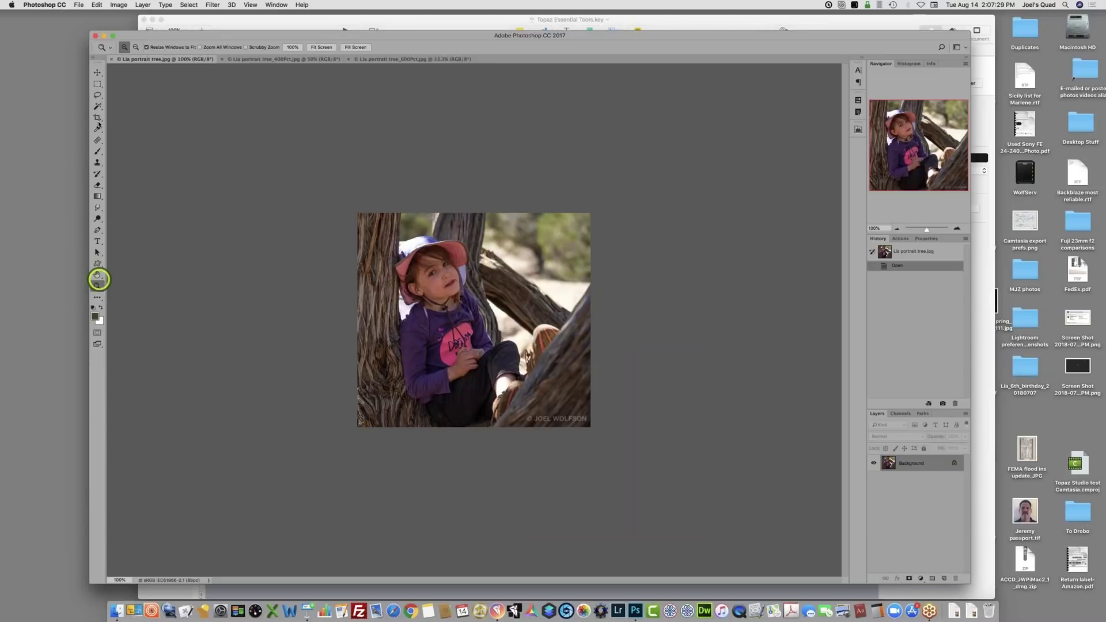
# Expand the Photoshop window to fill the screen and magnify the original portrait to 400%
pyautogui.press('alt')
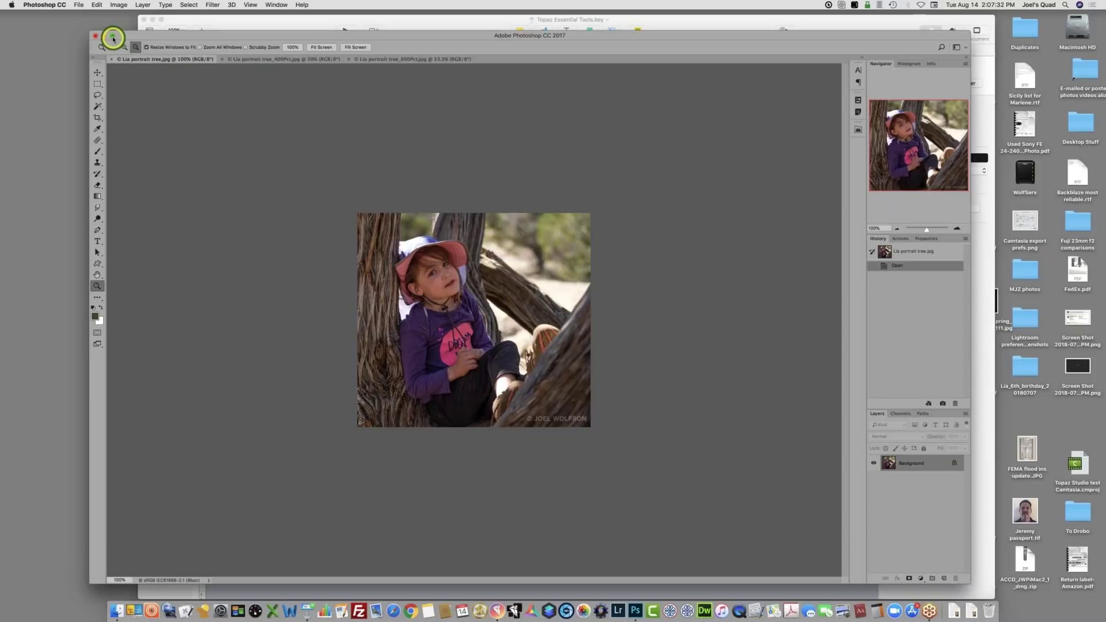
pyautogui.keyDown('alt'); pyautogui.click(113, 38); pyautogui.keyUp('alt')
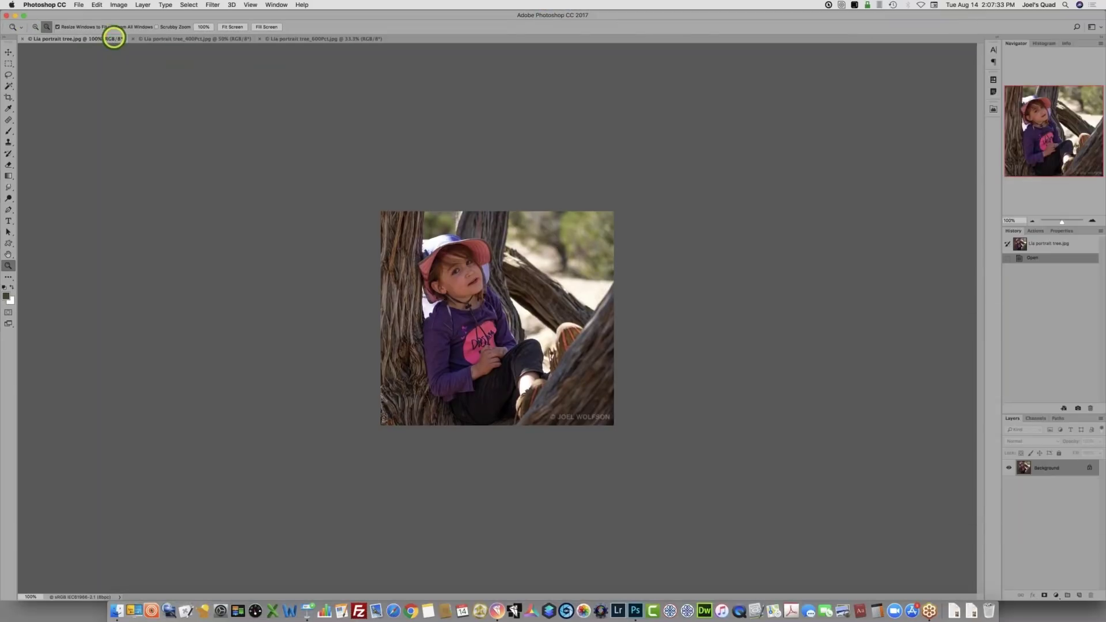
pyautogui.click(726, 318)
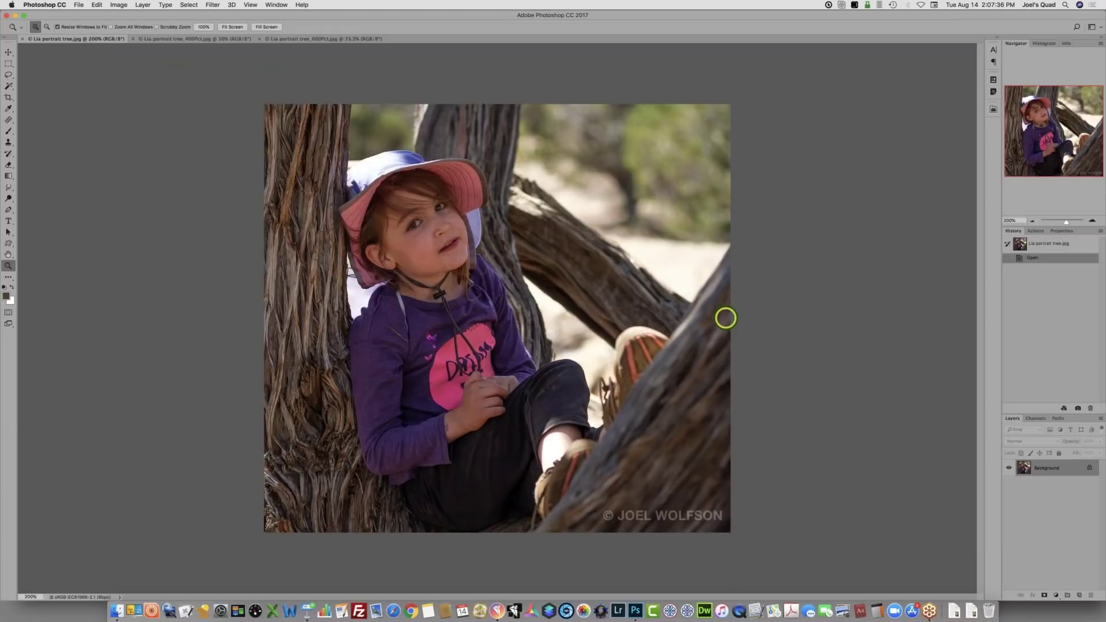
pyautogui.press('super+equal')
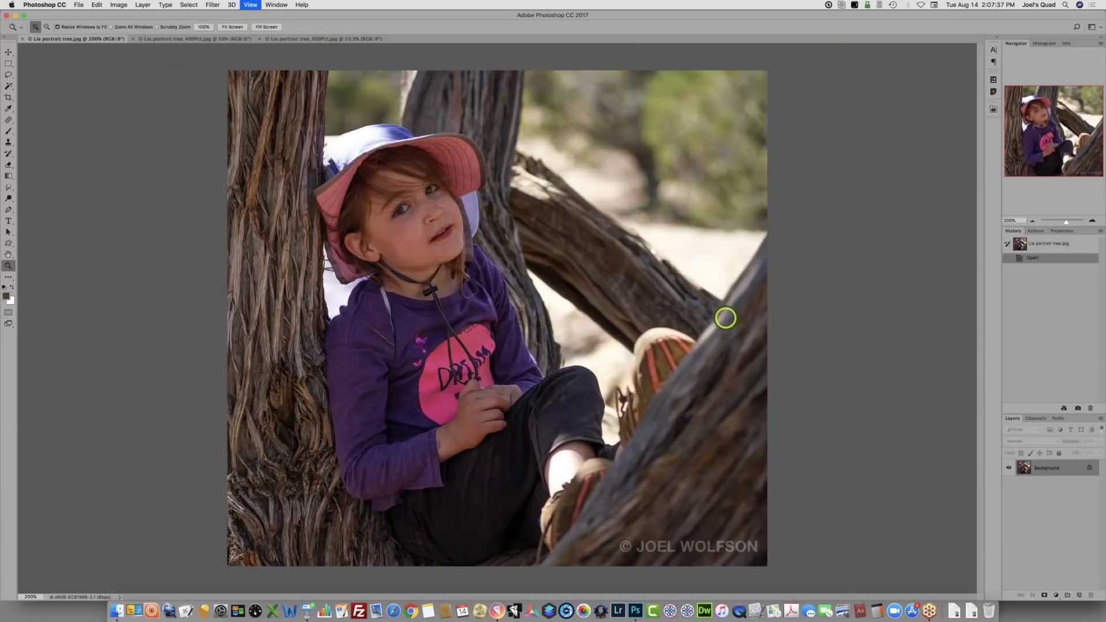
pyautogui.press('super+equal')
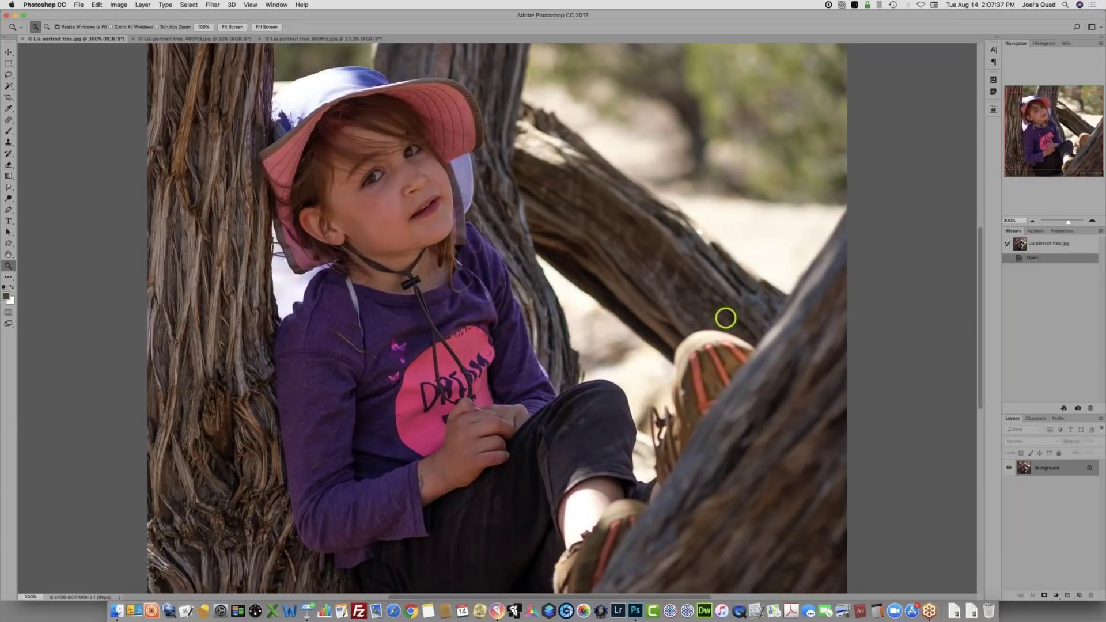
pyautogui.press('super+equal')
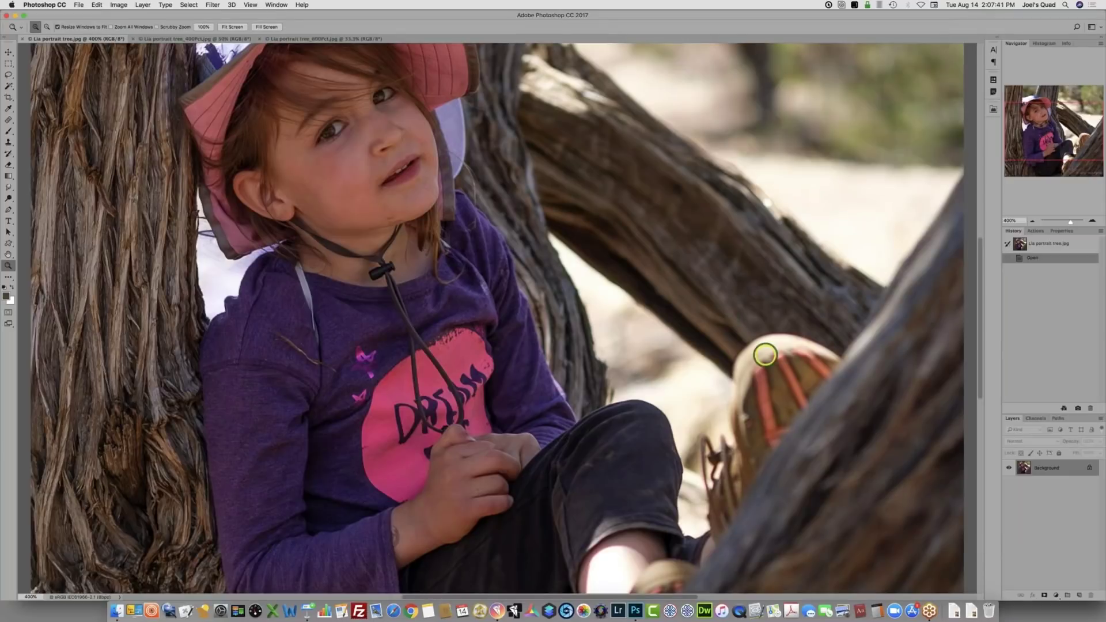
# Magnify the original portrait to 600% and bring the girl's face into view for inspection
pyautogui.click(1048, 11)
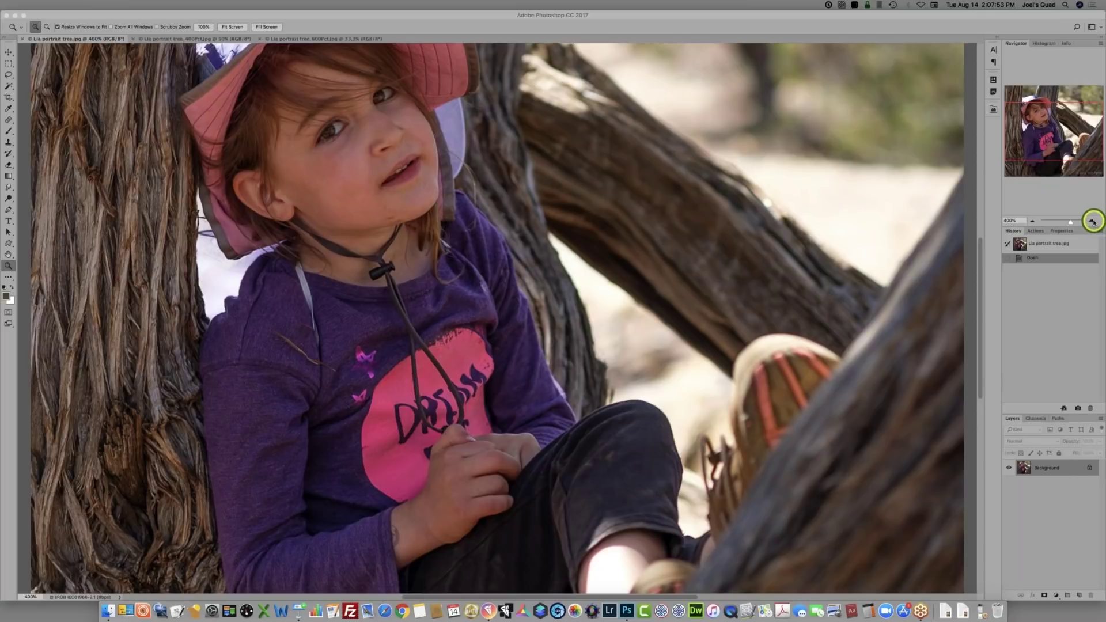
pyautogui.click(1093, 221)
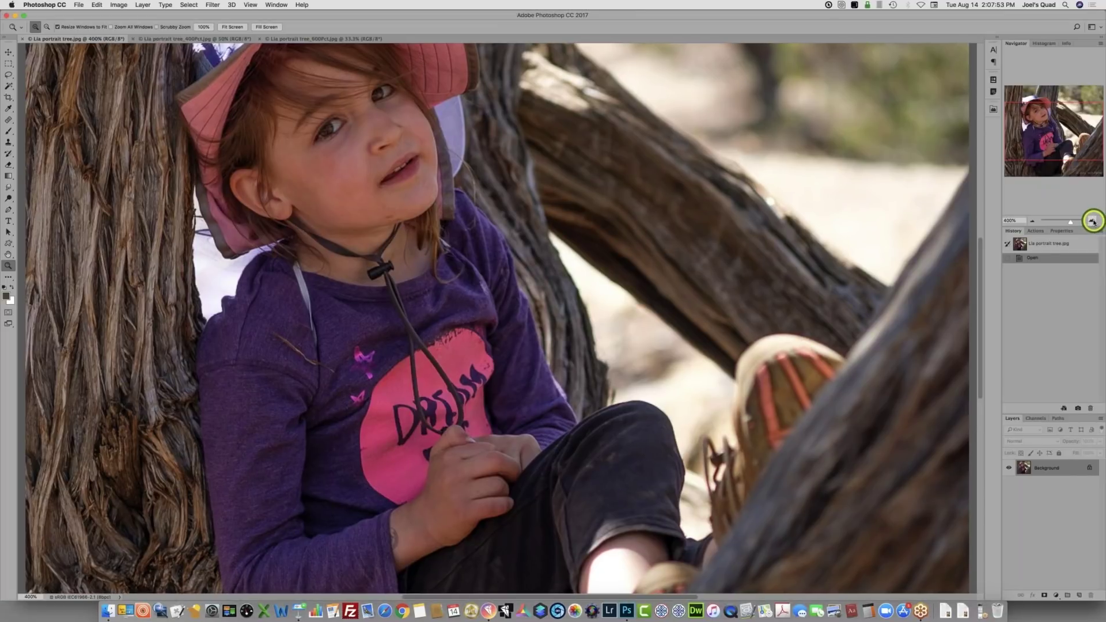
pyautogui.click(1093, 222)
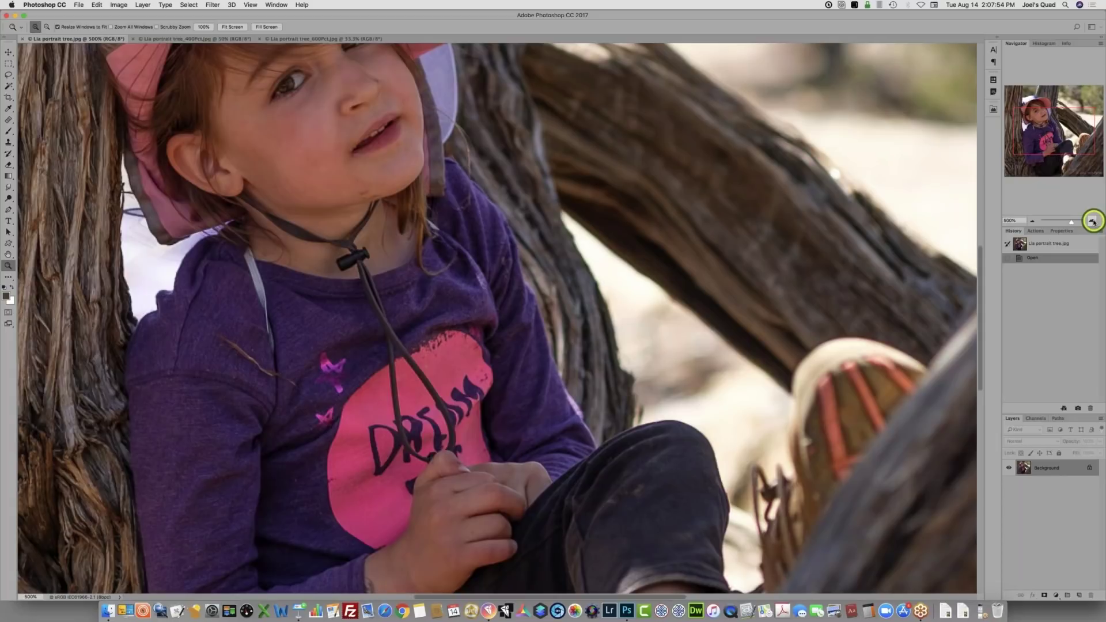
pyautogui.click(1093, 222)
pyautogui.click(1056, 113)
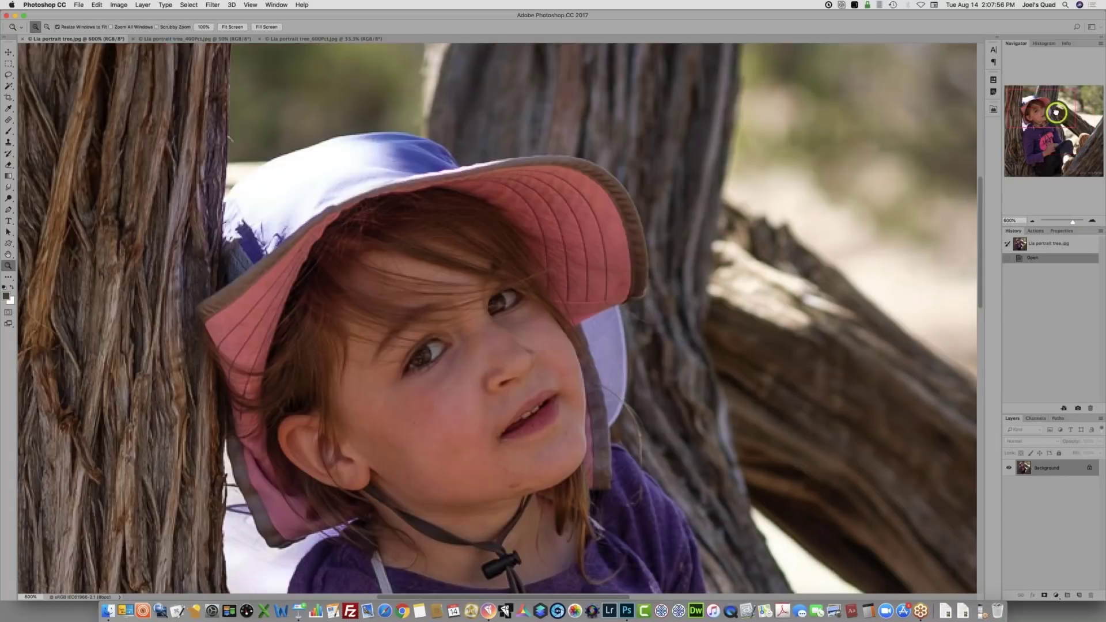
pyautogui.click(1056, 113)
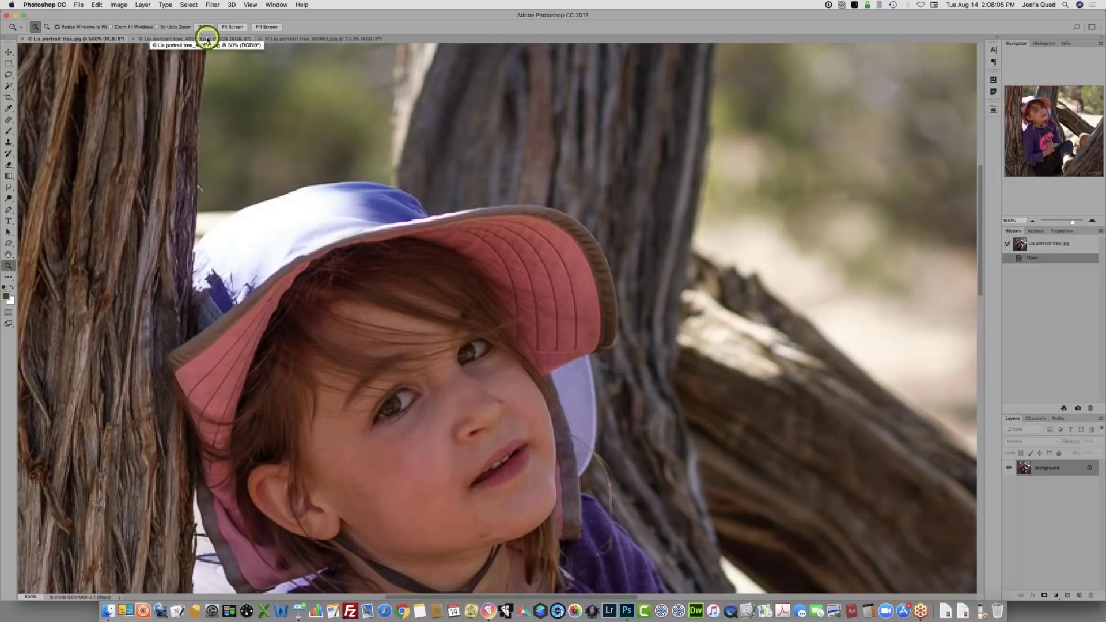
# Arrange the three open portraits in horizontal rows one above another and make the 400Pct version active
pyautogui.click(272, 5)
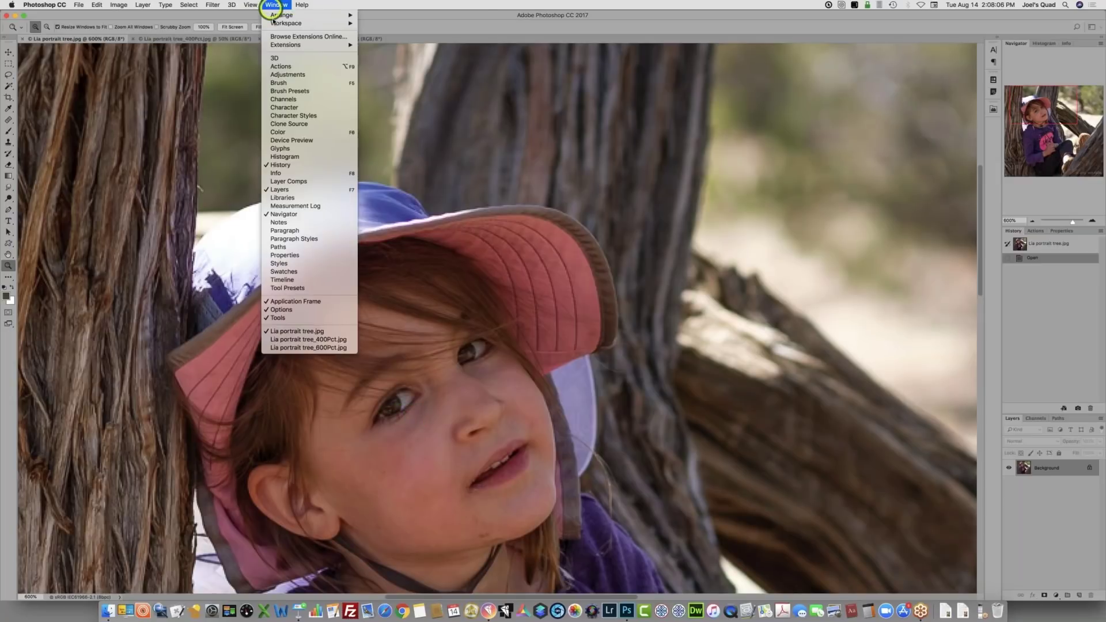
pyautogui.moveTo(274, 18)
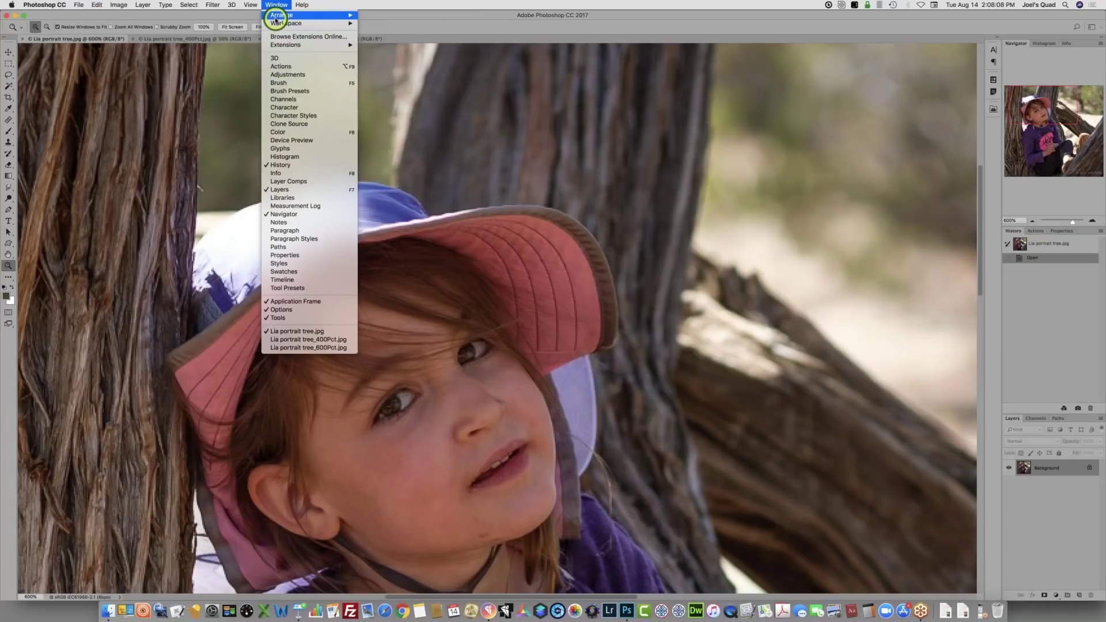
pyautogui.click(389, 50)
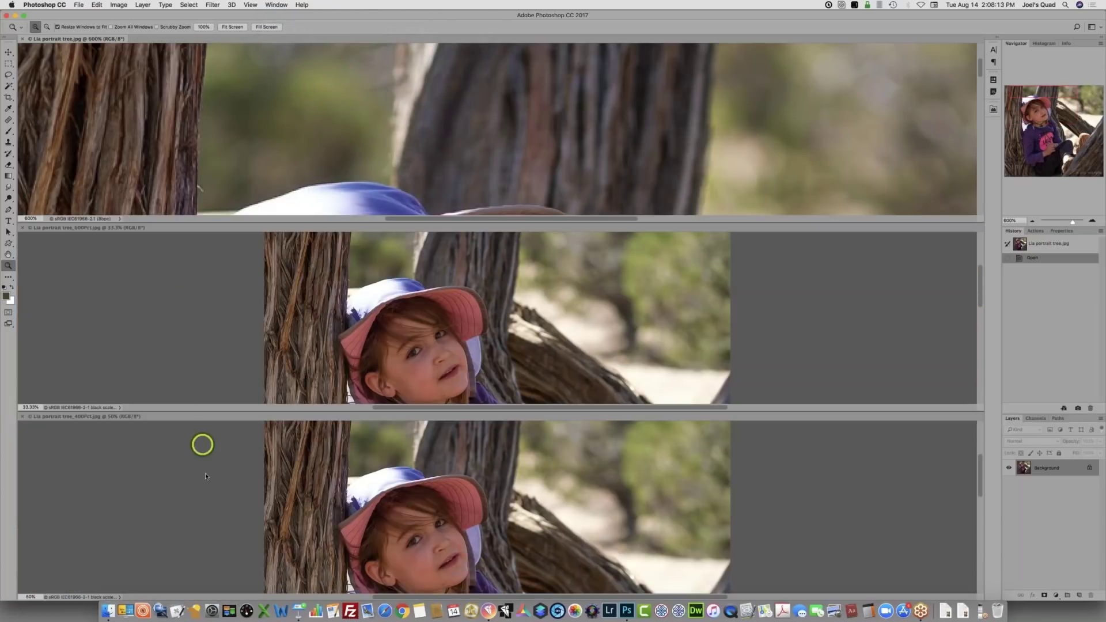
pyautogui.click(206, 474)
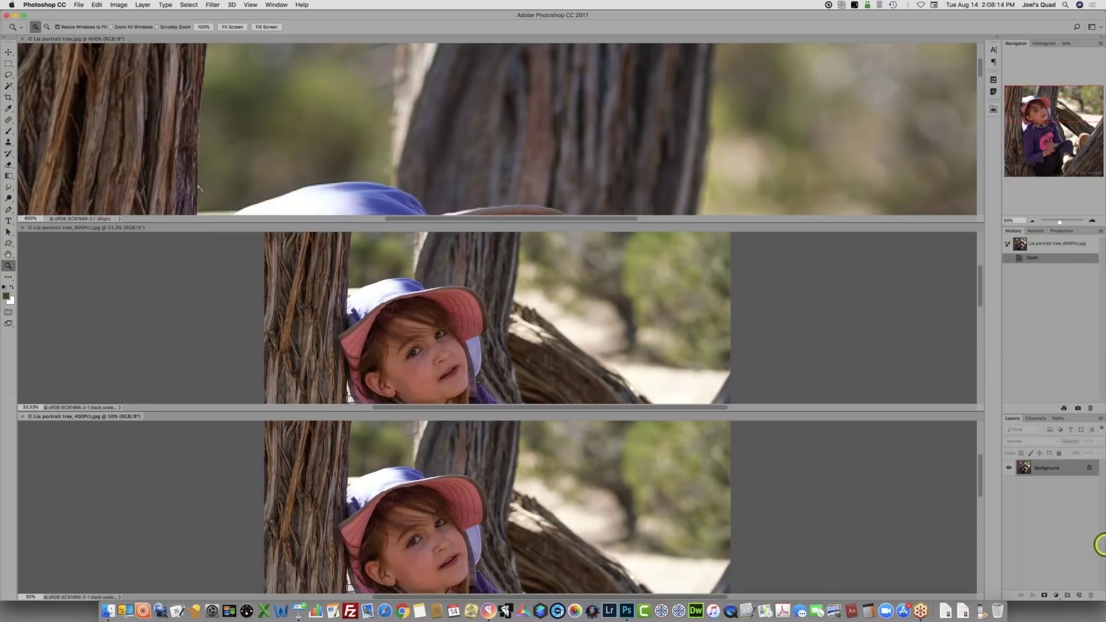
# Magnify the 400Pct portrait to 100% and bring the girl's face into view in the original portrait
pyautogui.click(1092, 221)
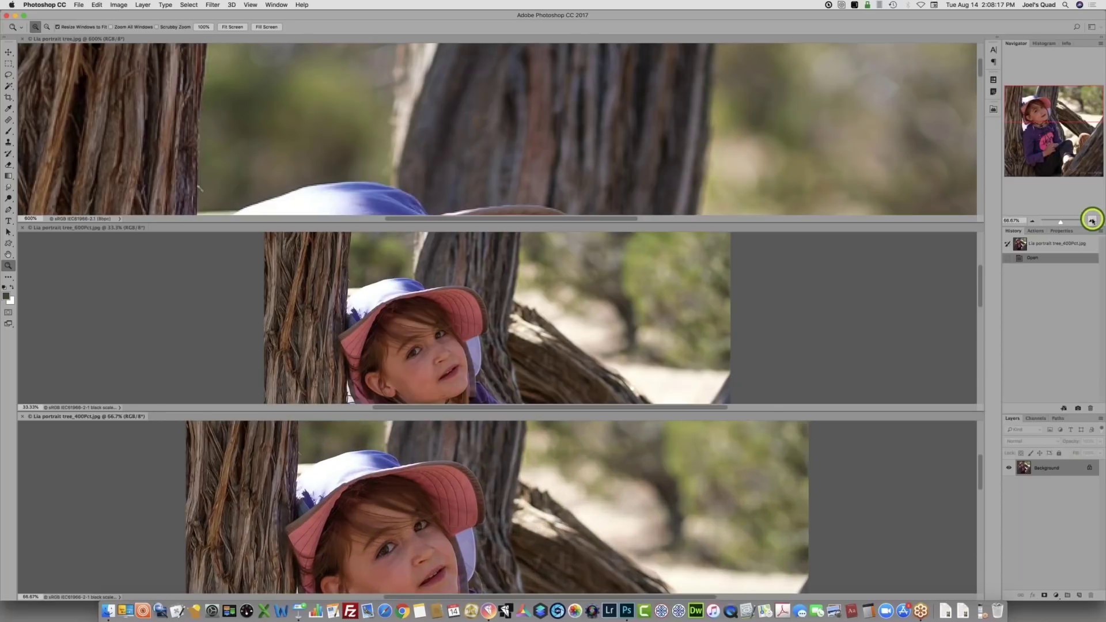
pyautogui.click(1092, 220)
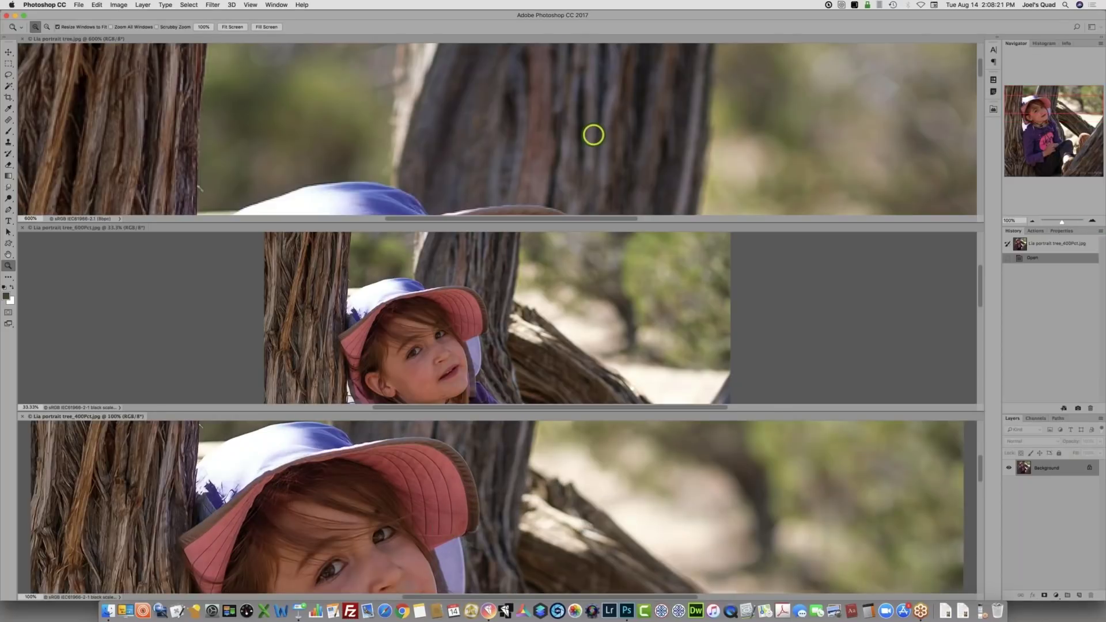
pyautogui.click(593, 135)
pyautogui.click(1049, 104)
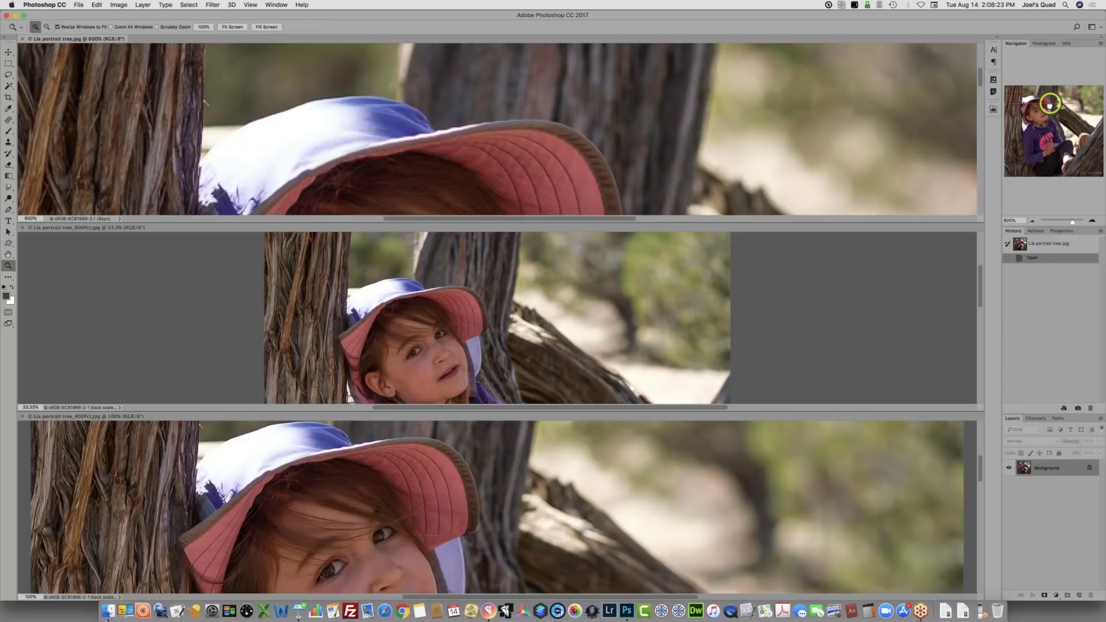
pyautogui.moveTo(1050, 104); pyautogui.dragTo(1051, 110)
# Bring the girl's face into view in the 400Pct portrait and compare its facial and bark detail with the original
pyautogui.click(451, 515)
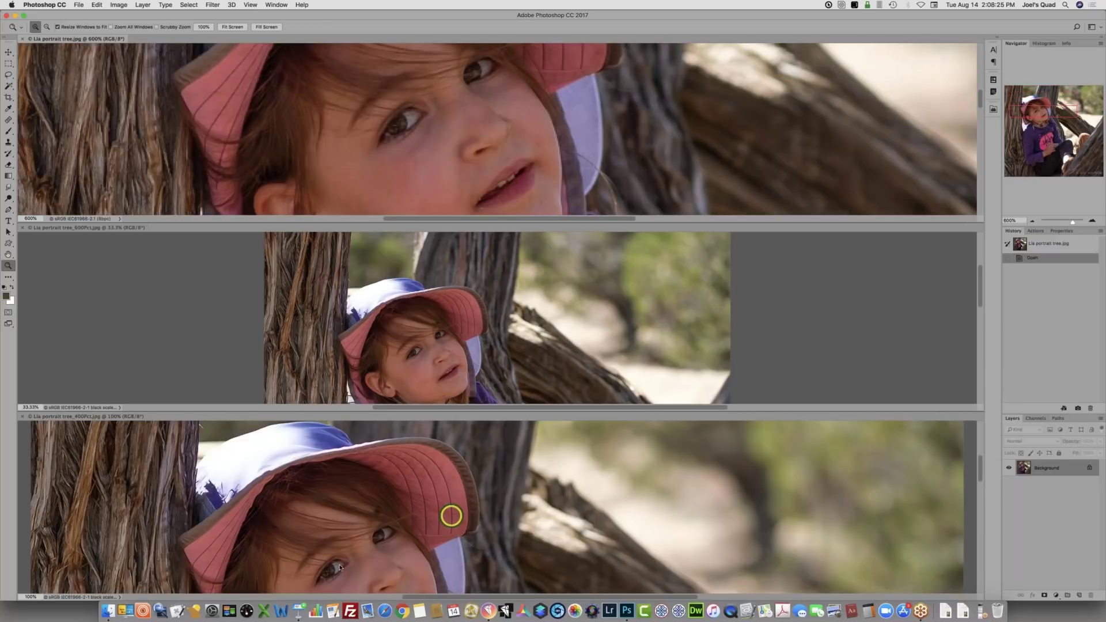
pyautogui.click(324, 558)
pyautogui.click(359, 567)
pyautogui.click(288, 585)
pyautogui.click(328, 538)
pyautogui.click(978, 465)
pyautogui.click(977, 465)
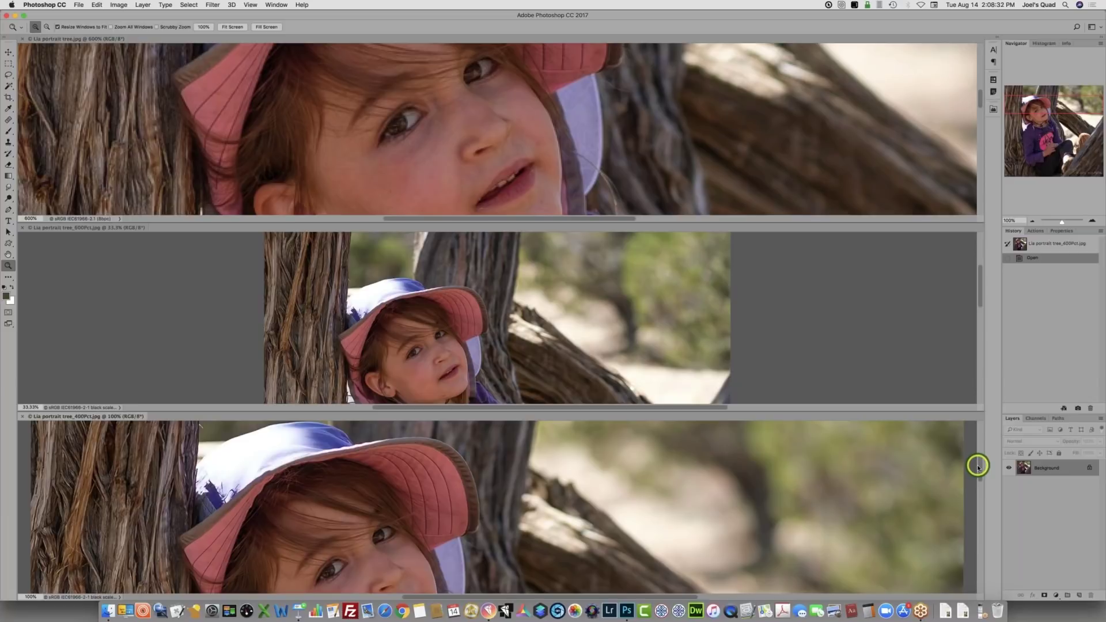
pyautogui.moveTo(977, 466); pyautogui.dragTo(979, 478)
pyautogui.click(372, 493)
pyautogui.click(154, 516)
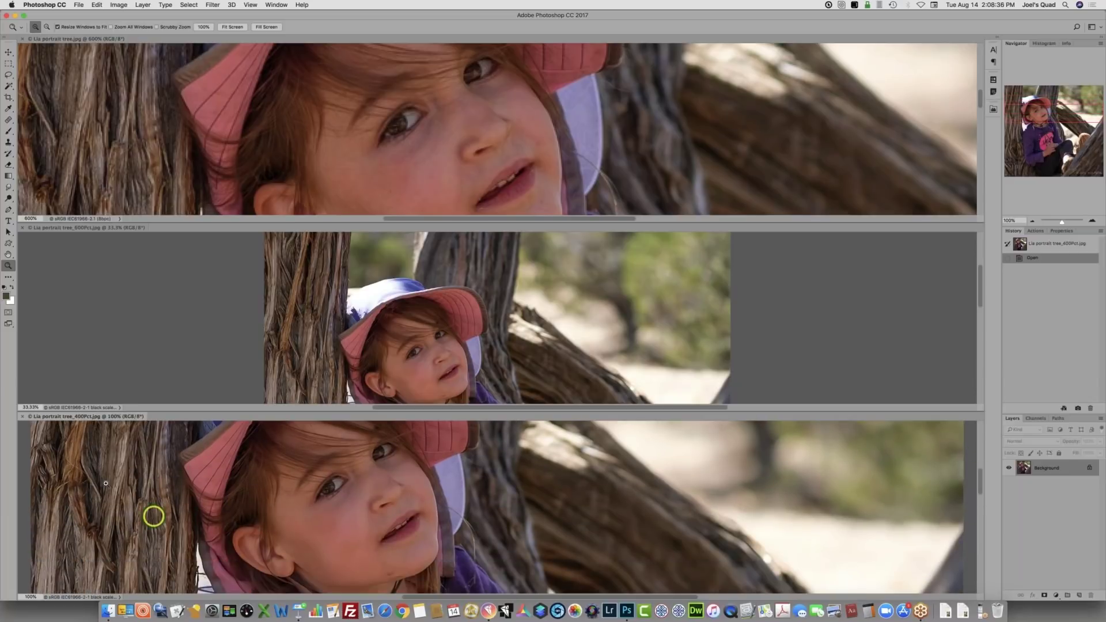
pyautogui.click(114, 508)
# Magnify the 600Pct portrait to 100% and bring the girl's face into view to match the other two portraits
pyautogui.click(830, 286)
pyautogui.click(1089, 220)
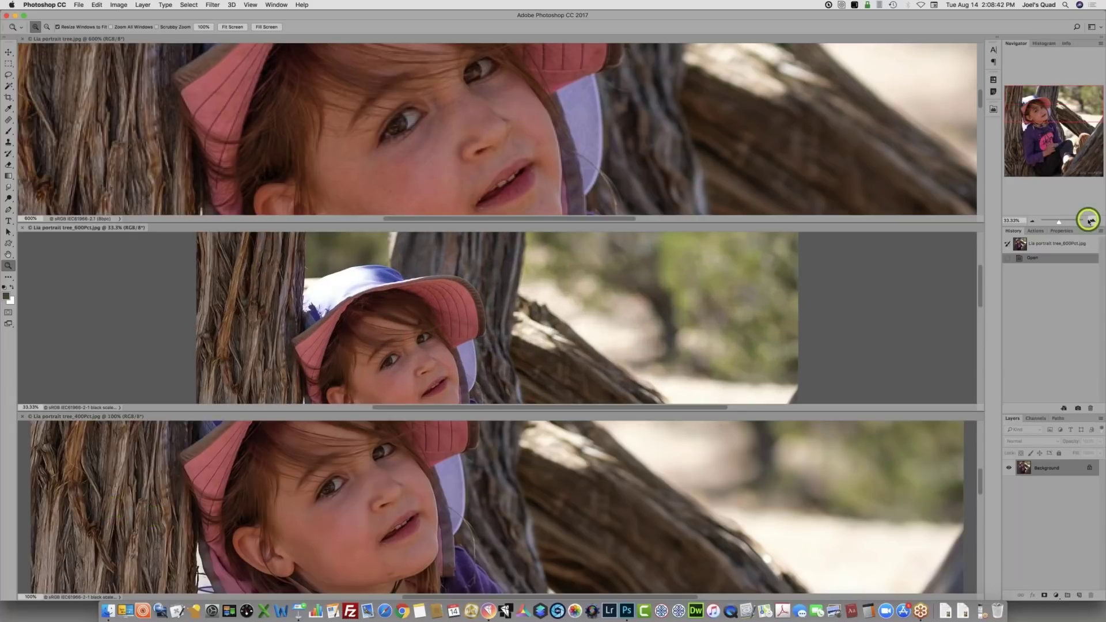
pyautogui.click(1090, 221)
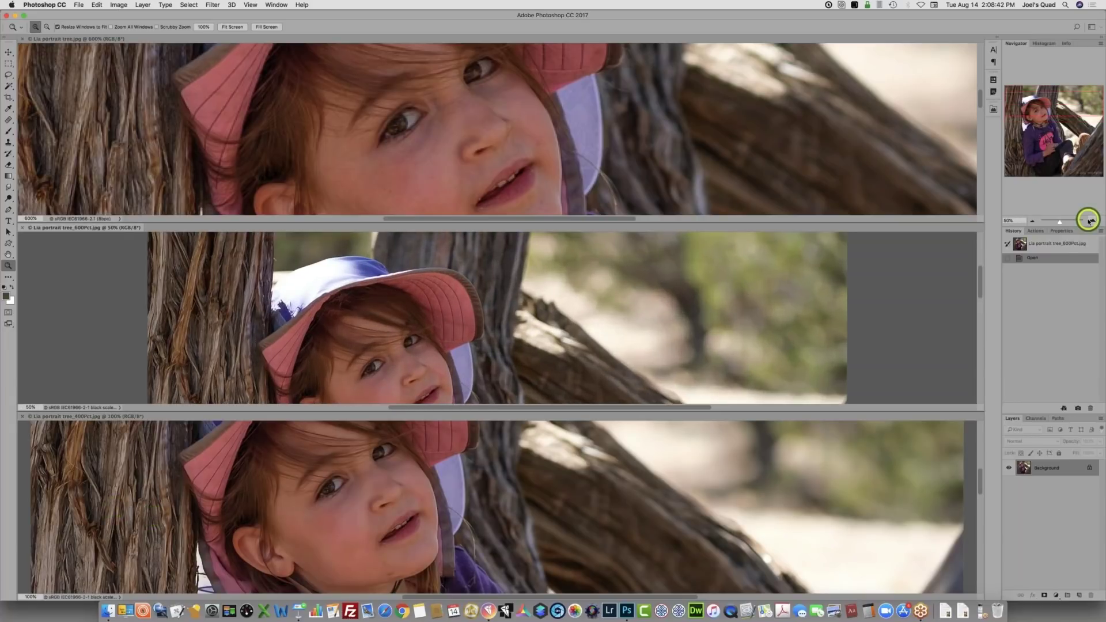
pyautogui.click(1089, 221)
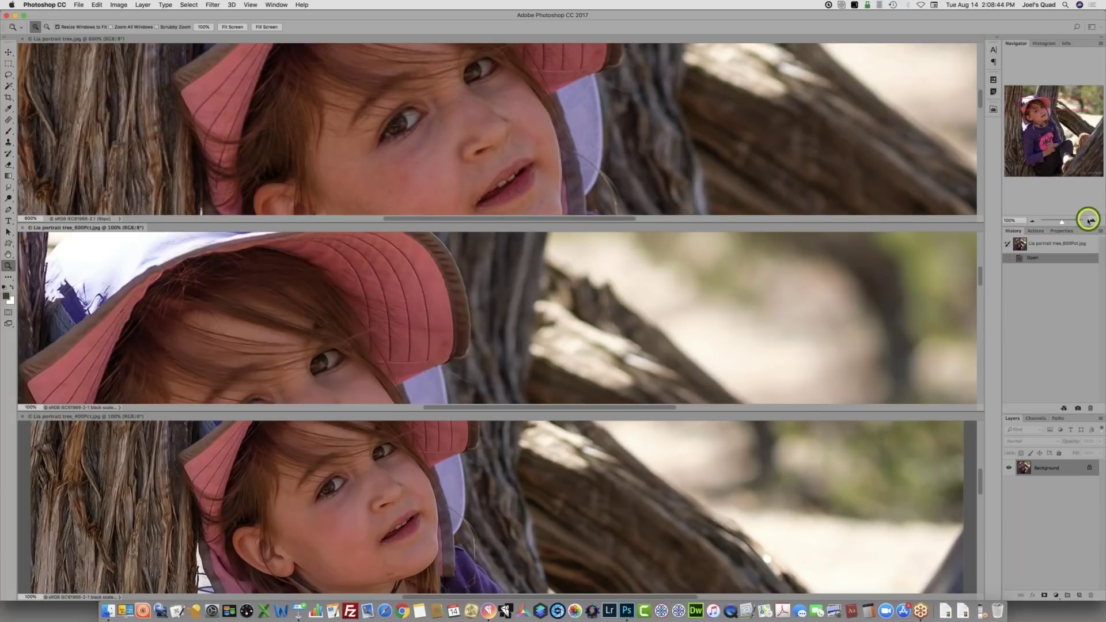
pyautogui.click(1089, 219)
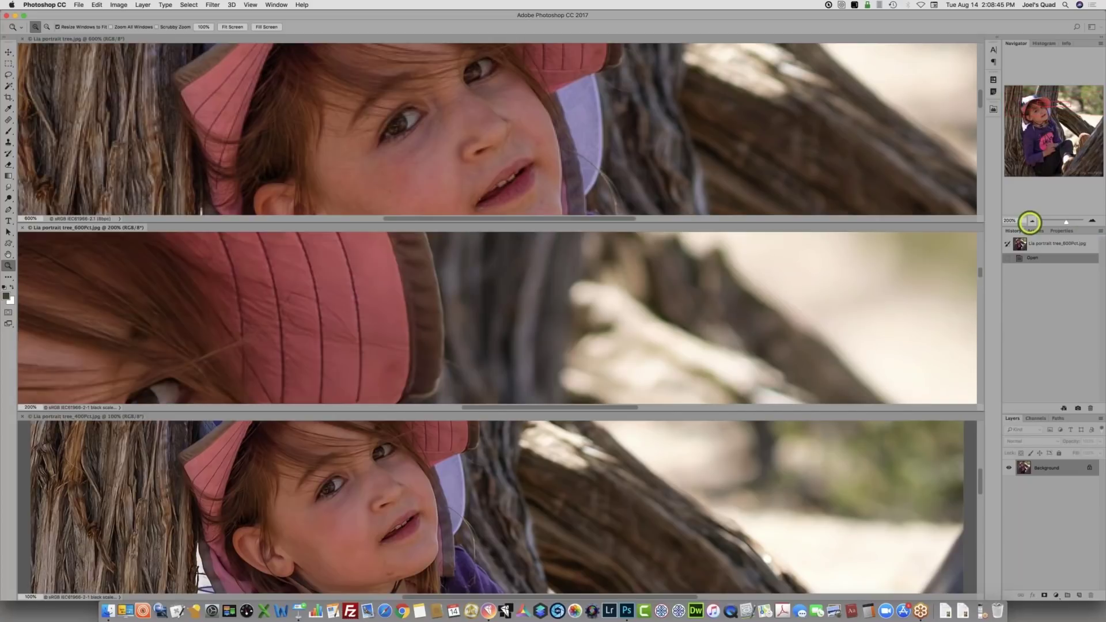
pyautogui.click(1031, 221)
pyautogui.moveTo(1053, 110); pyautogui.dragTo(1037, 117)
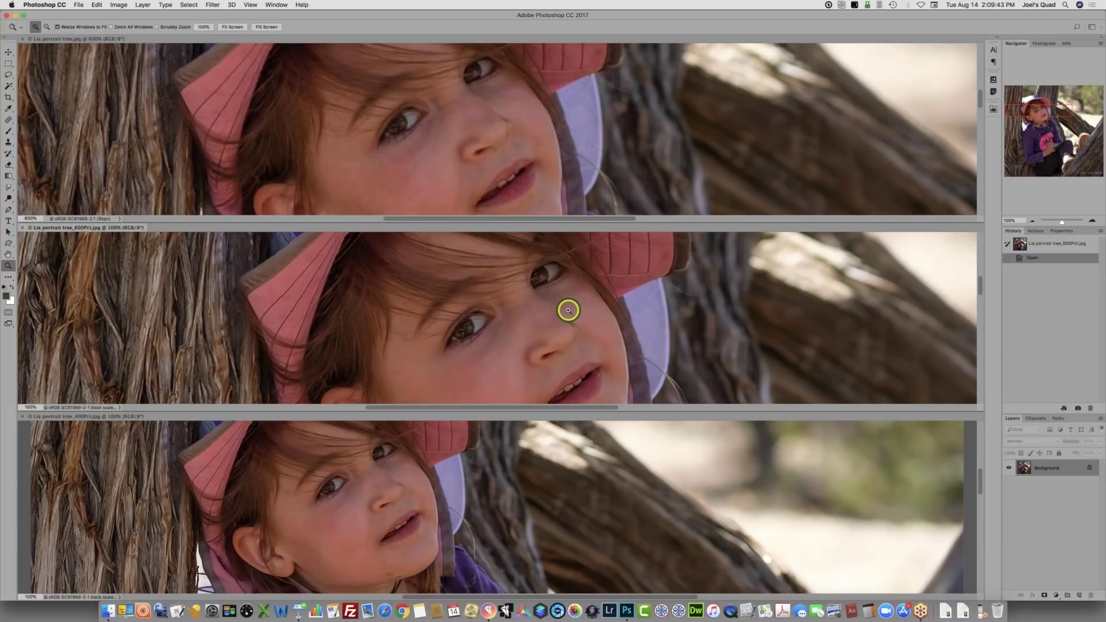
# Leave Photoshop, switch to Topaz Studio, and compare the cropped elk photo with its final color version
pyautogui.press('super+k')
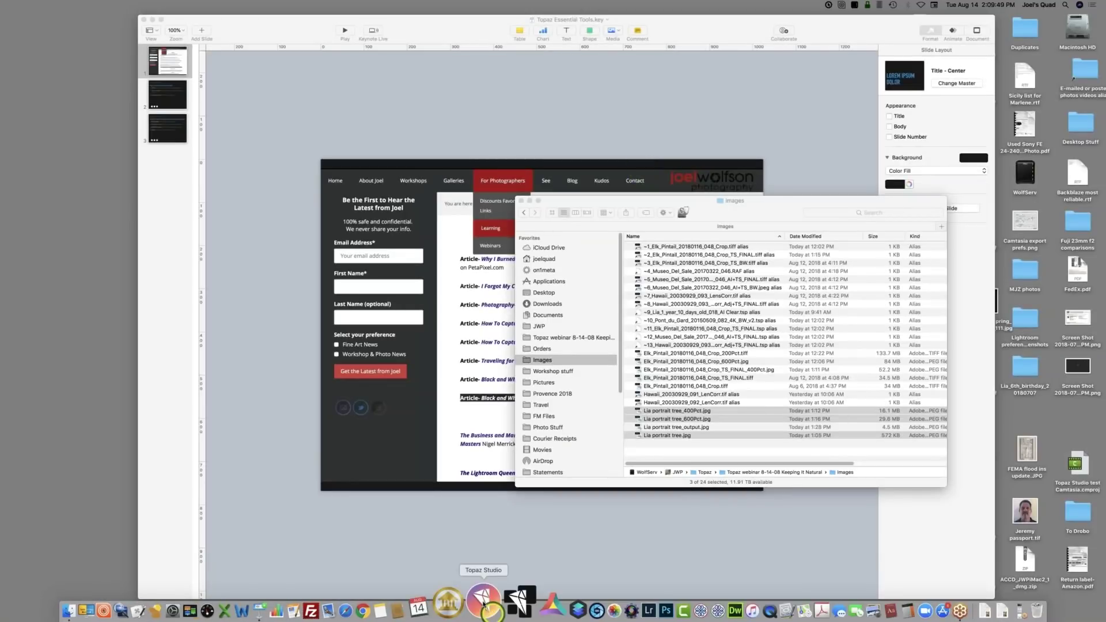
pyautogui.click(487, 608)
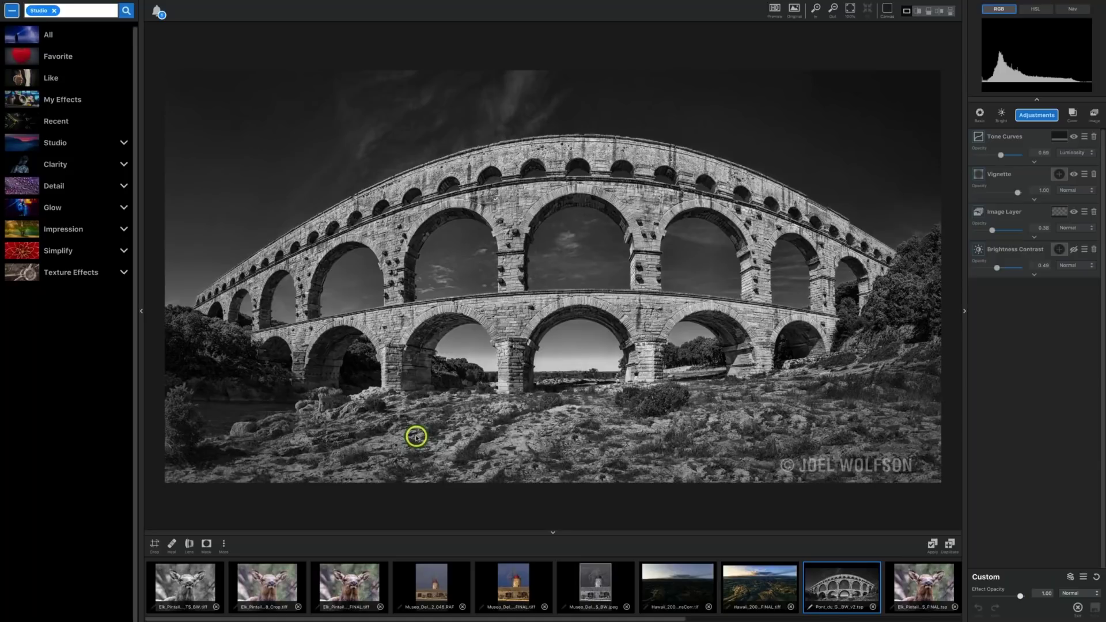
pyautogui.moveTo(289, 616)
pyautogui.click(355, 586)
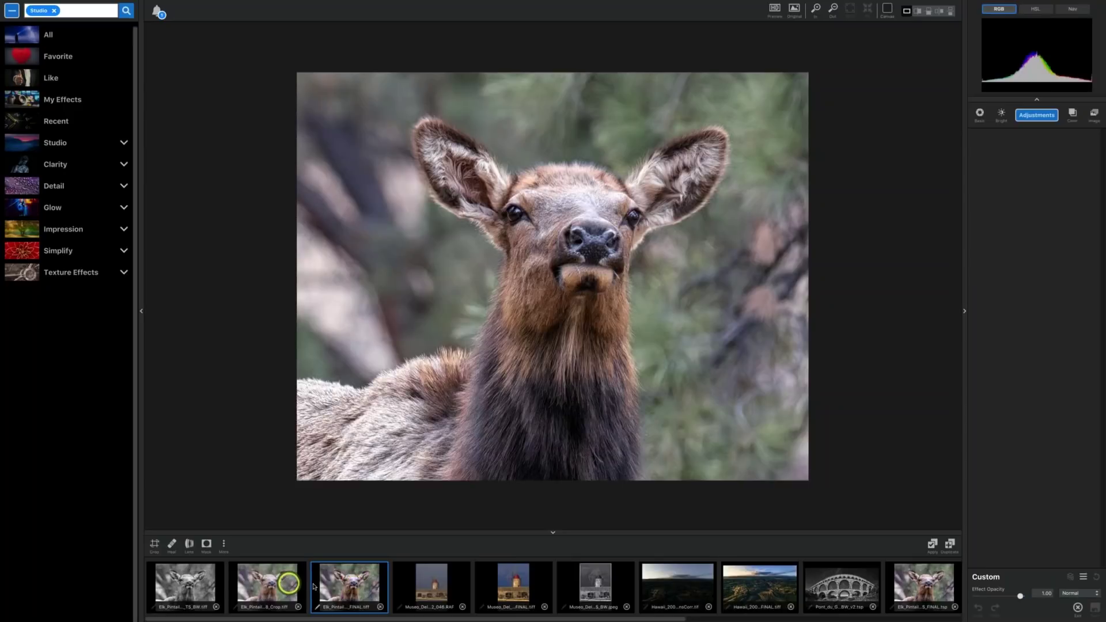
pyautogui.click(288, 583)
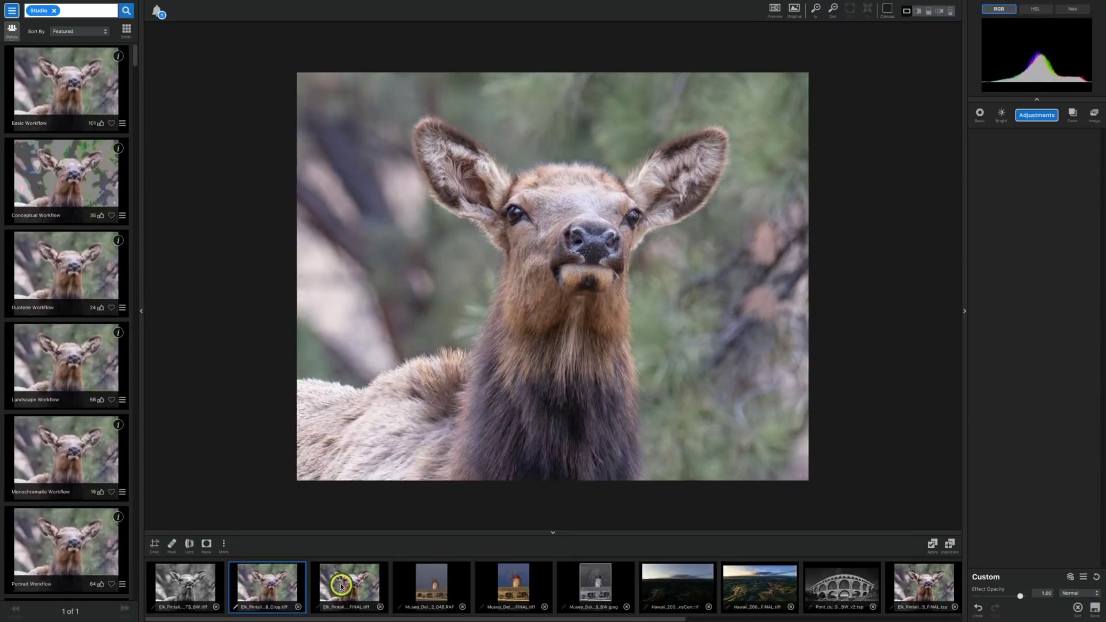
pyautogui.click(342, 586)
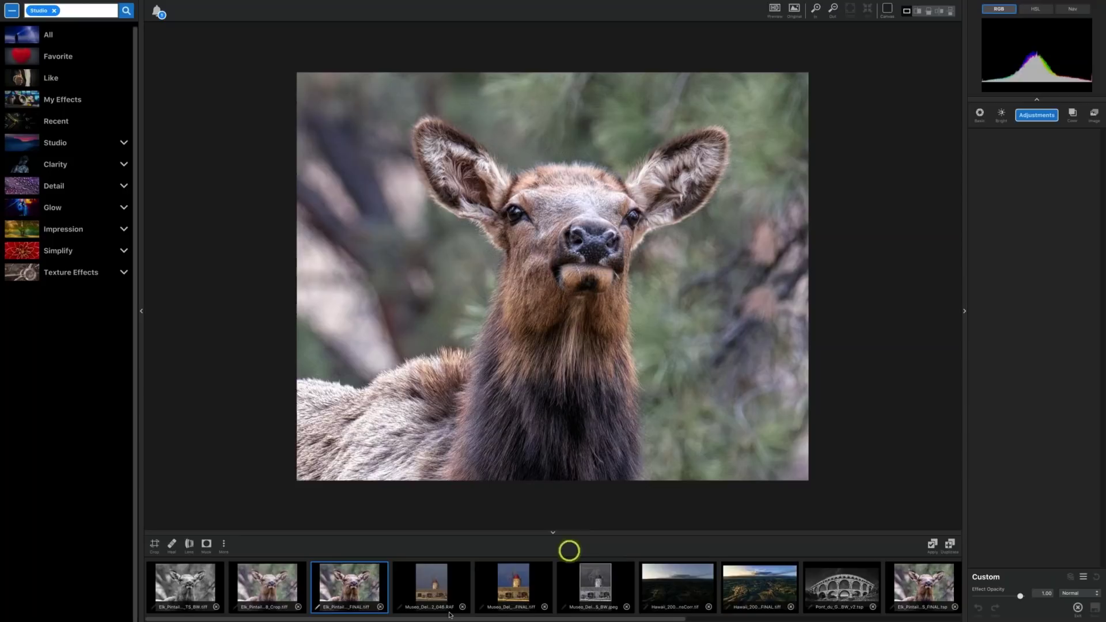
# Review the elk's black-and-white and final color versions, finishing with the cropped elk TIFF open for editing
pyautogui.click(276, 587)
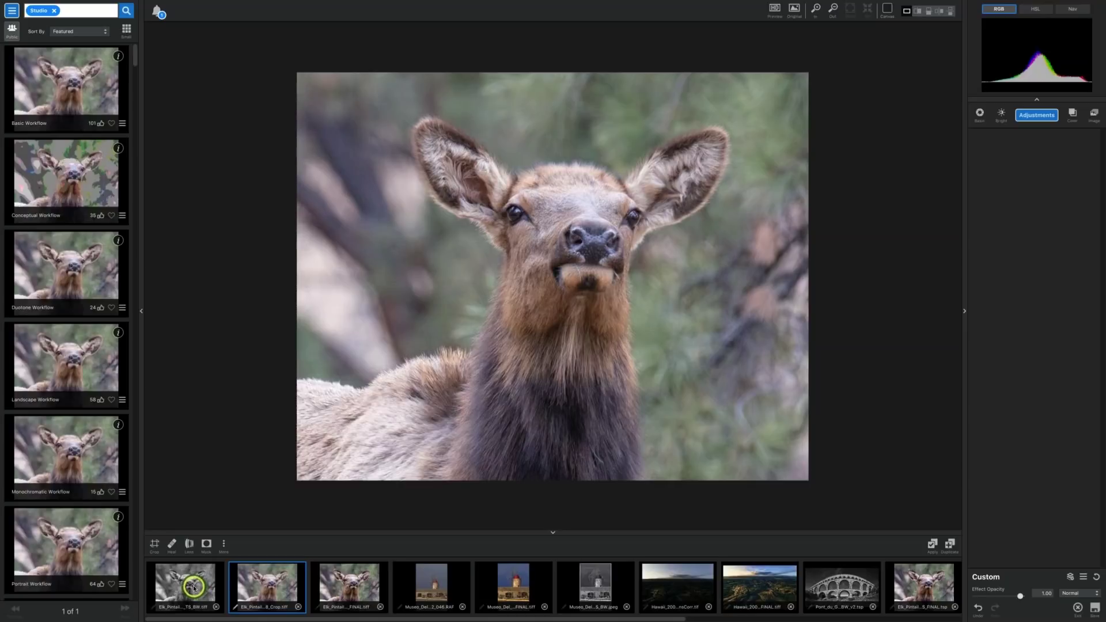
pyautogui.click(194, 587)
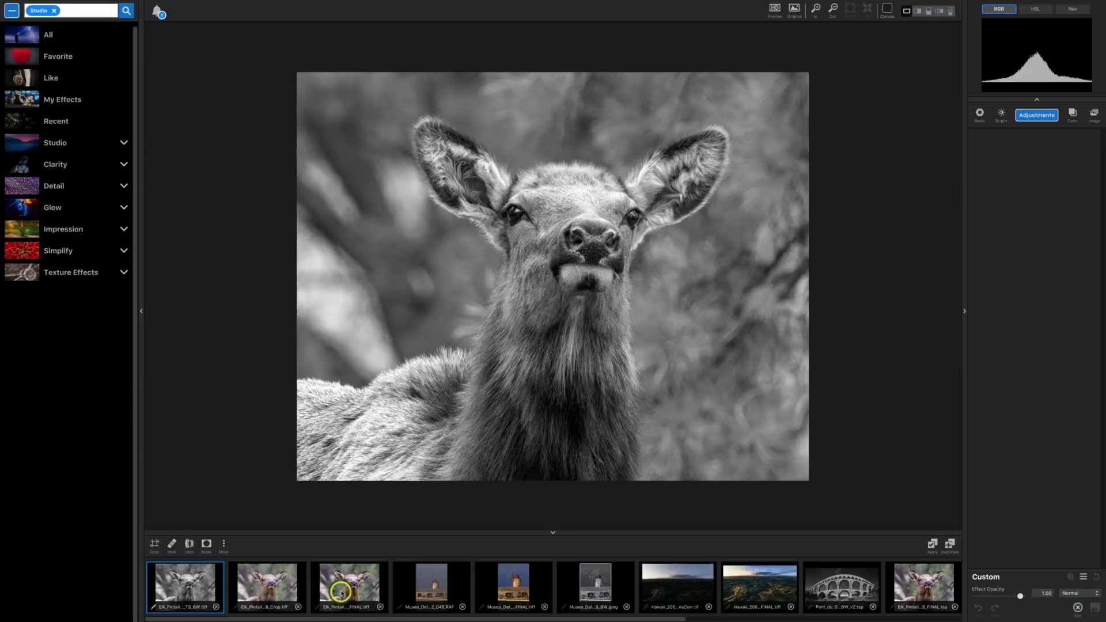
pyautogui.click(342, 592)
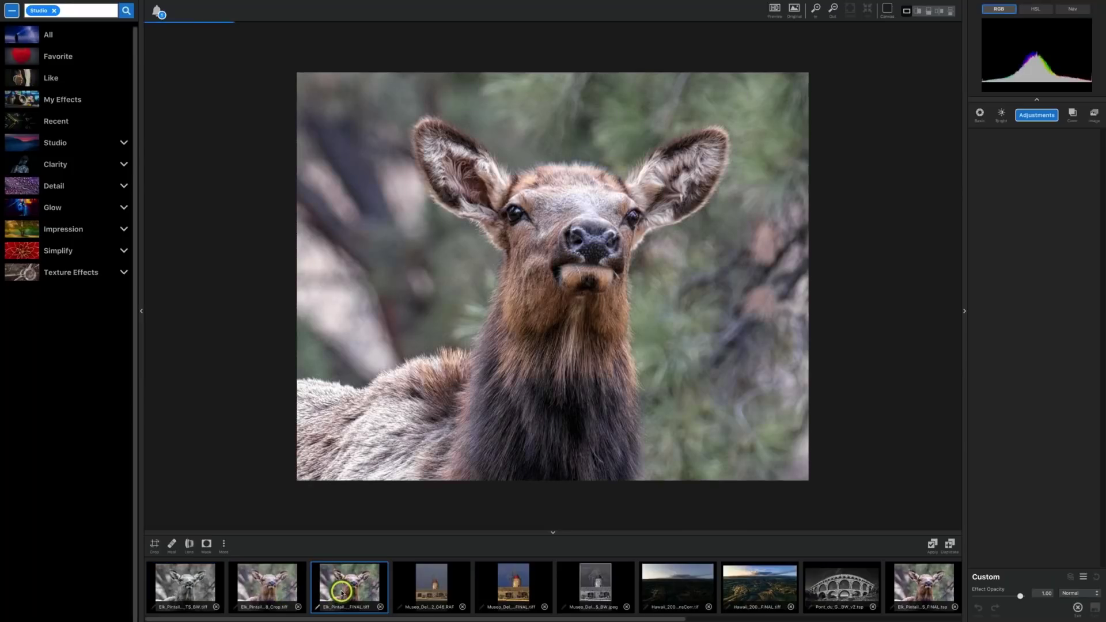
pyautogui.click(278, 592)
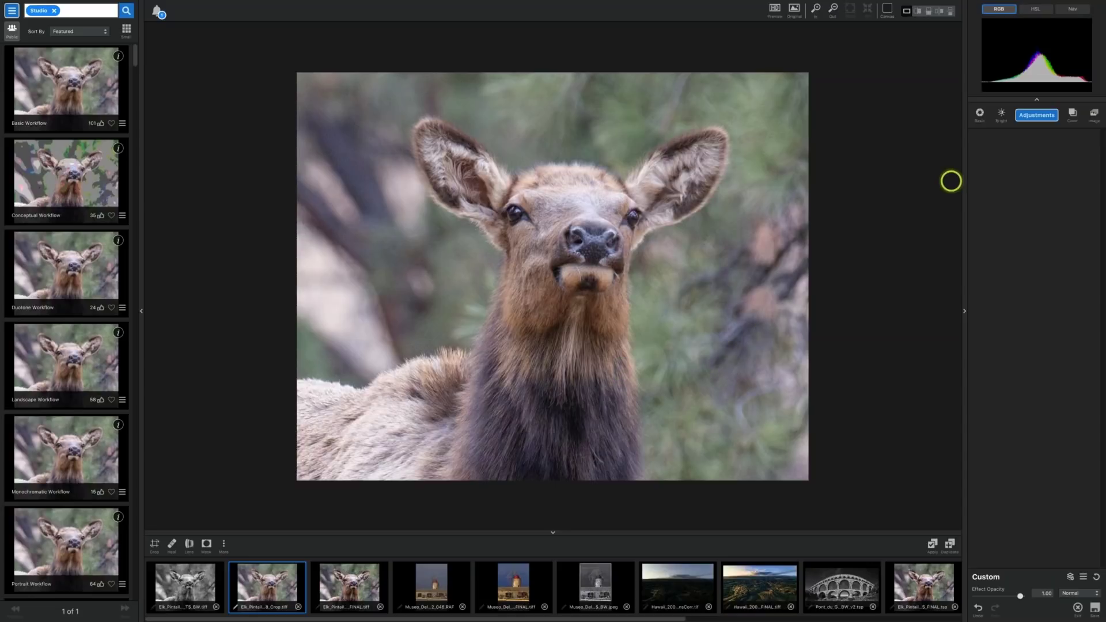
# Add an AI Clear adjustment to the cropped elk photo and enlarge the preview to inspect it
pyautogui.click(1036, 118)
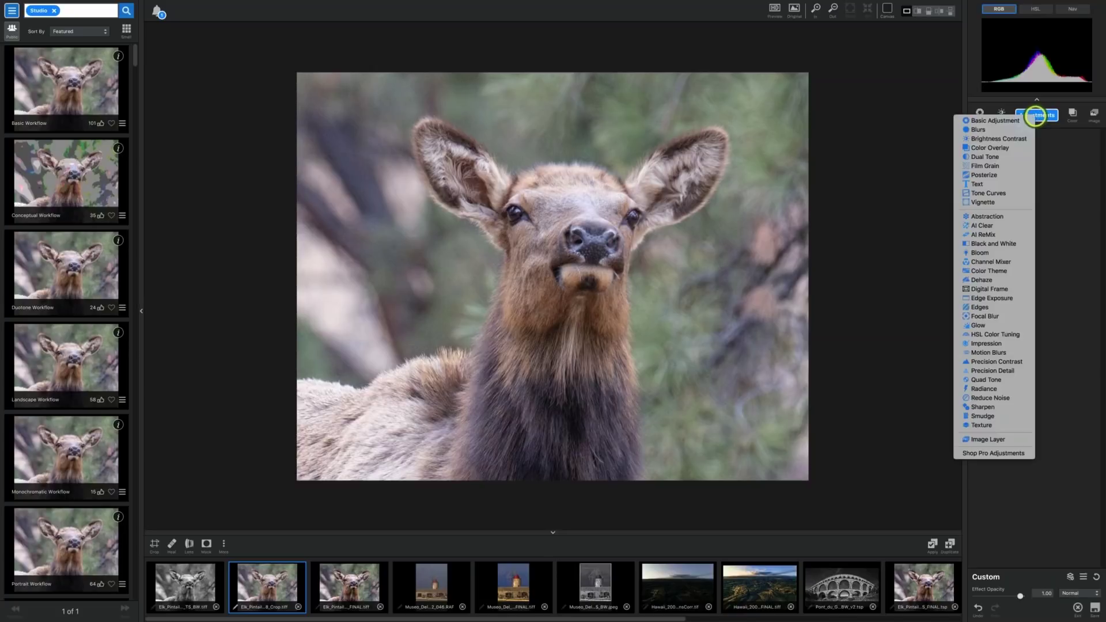
pyautogui.click(985, 225)
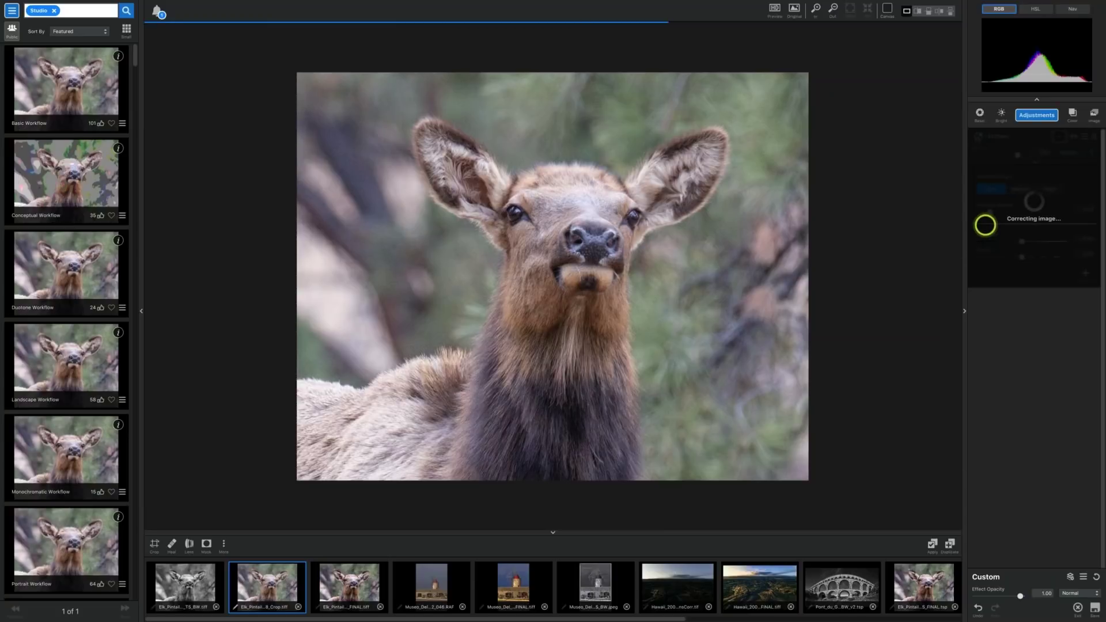
pyautogui.moveTo(817, 6)
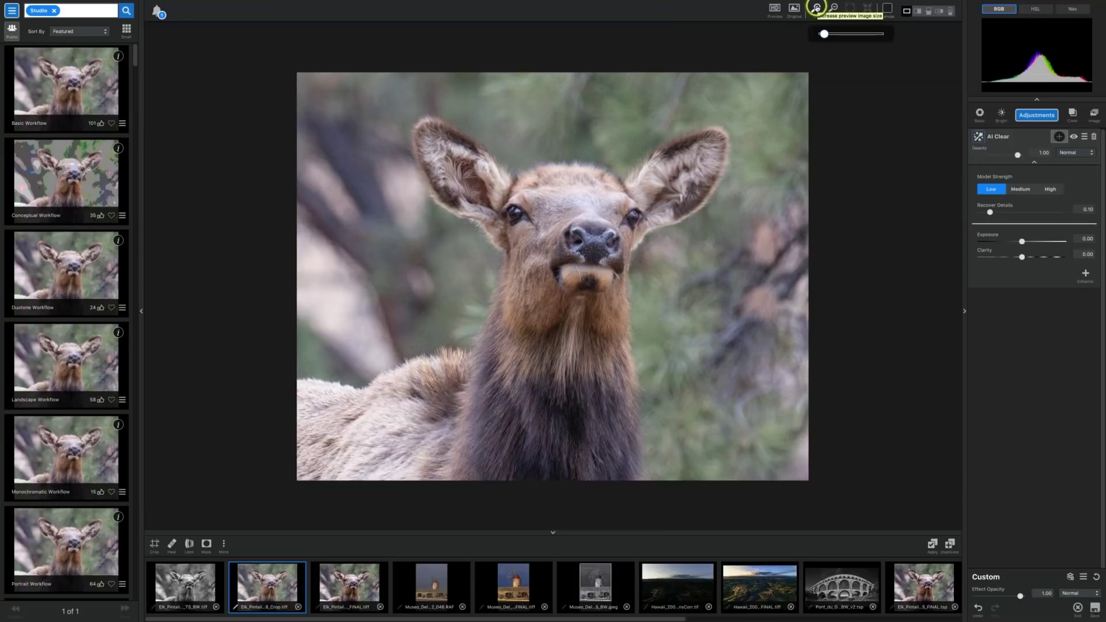
pyautogui.click(817, 7)
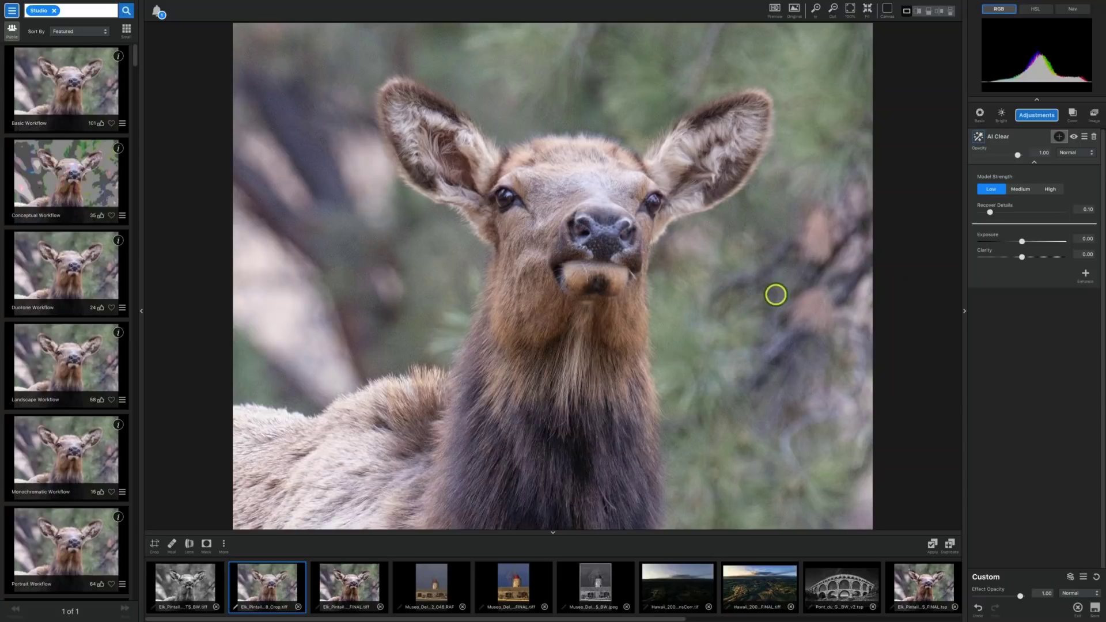
# Set the AI Clear model strength to High after trying Medium, and reduce the adjustment's opacity to 0.50
pyautogui.click(1024, 189)
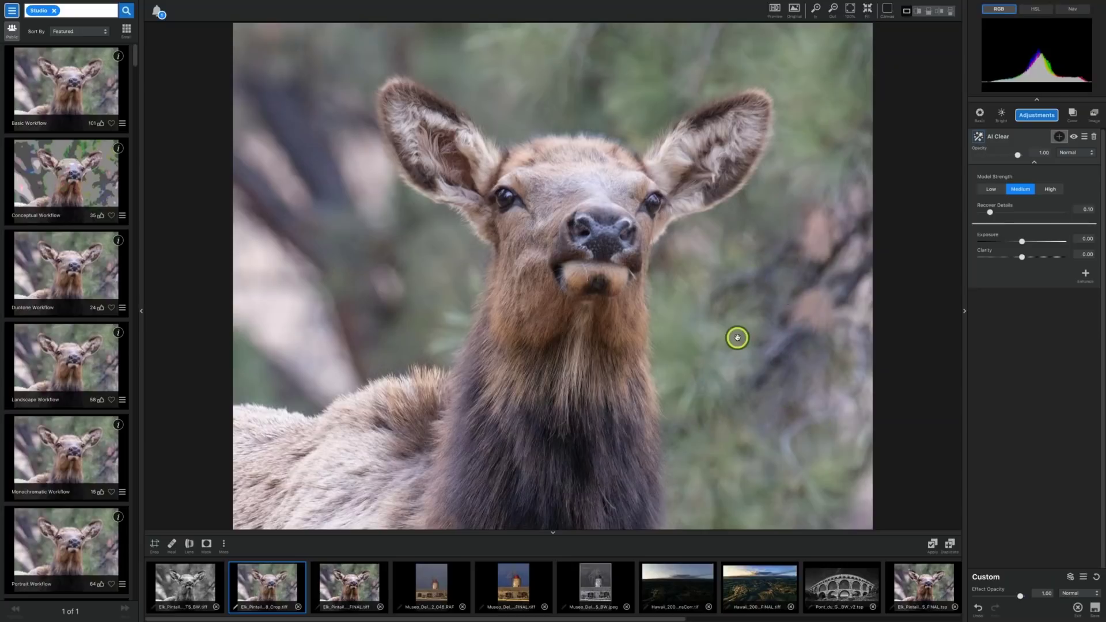
pyautogui.click(1053, 190)
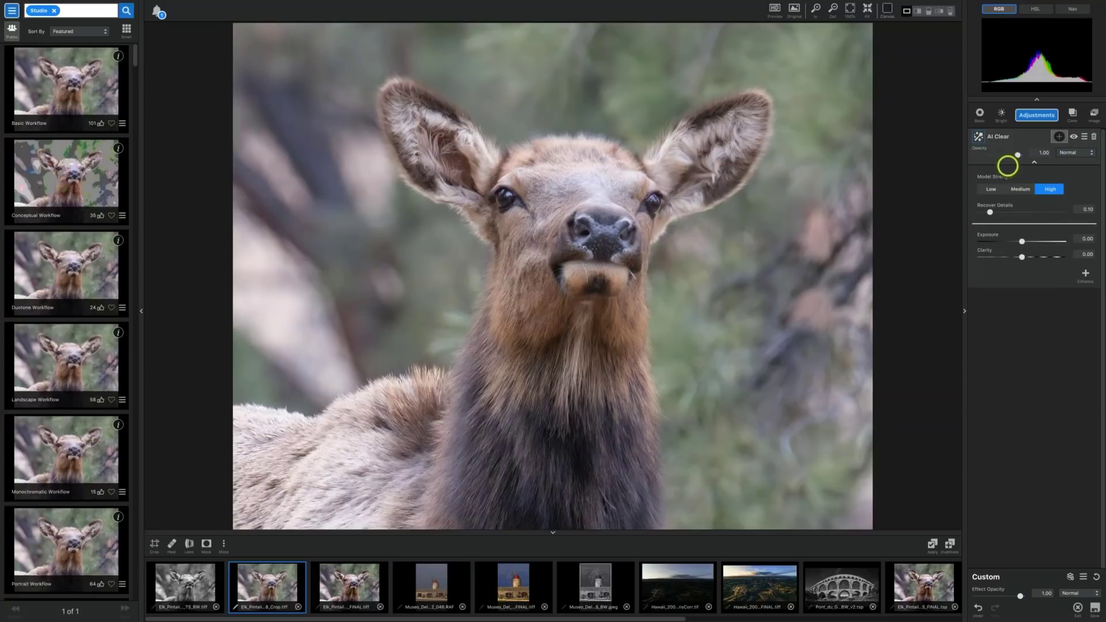
pyautogui.click(1004, 136)
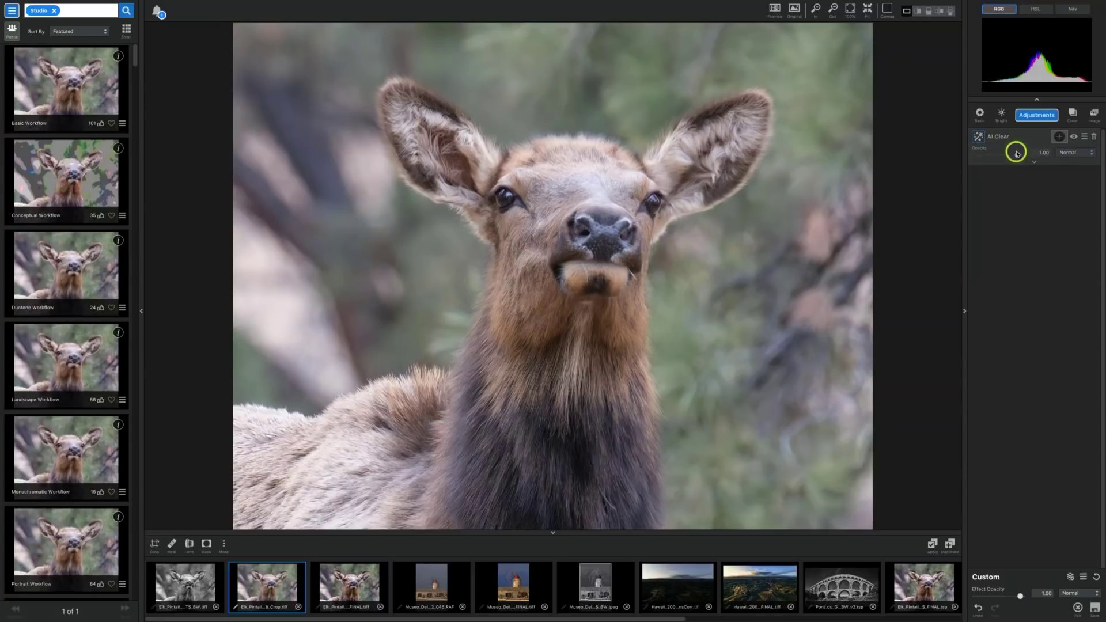
pyautogui.moveTo(1017, 154); pyautogui.dragTo(997, 155)
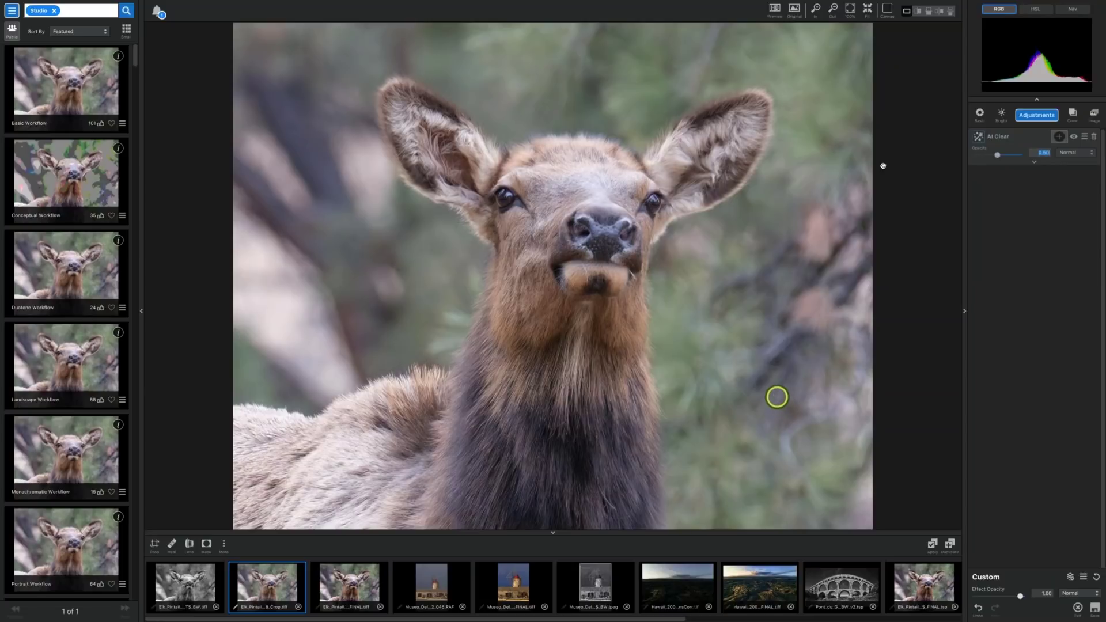
# Look over the list of available adjustments and show the Studio effects in a two-column grid
pyautogui.moveTo(850, 10)
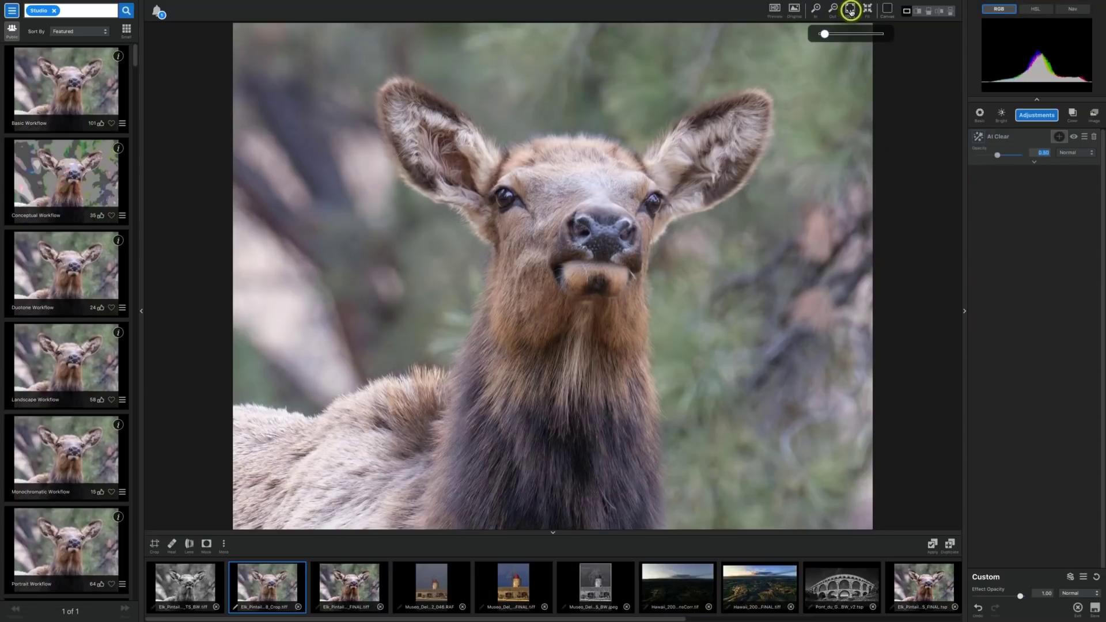
pyautogui.click(850, 10)
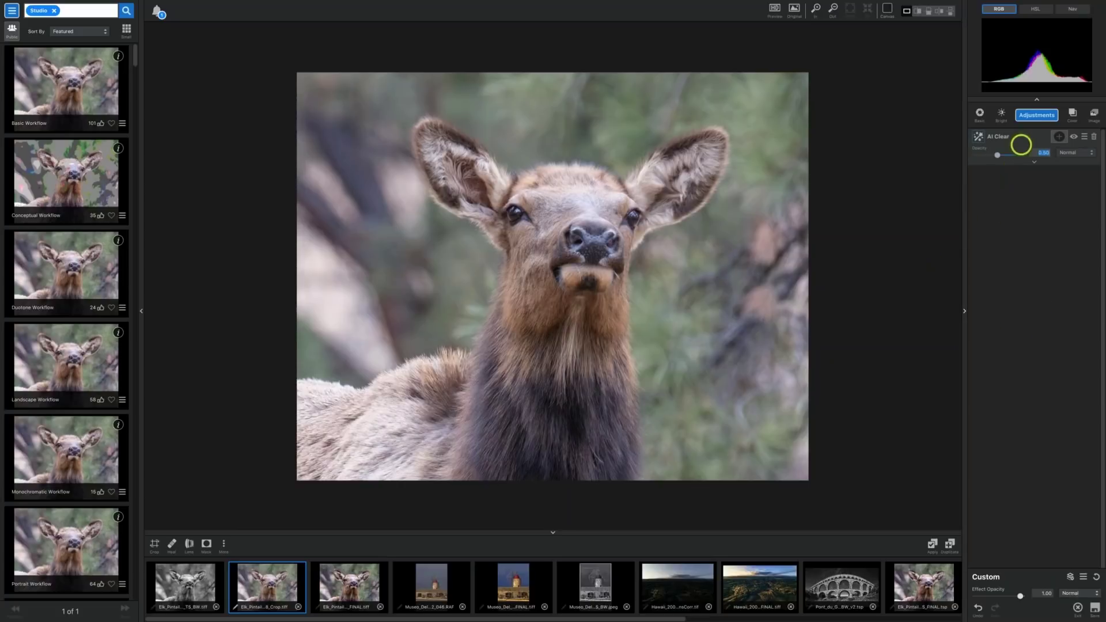
pyautogui.click(1030, 120)
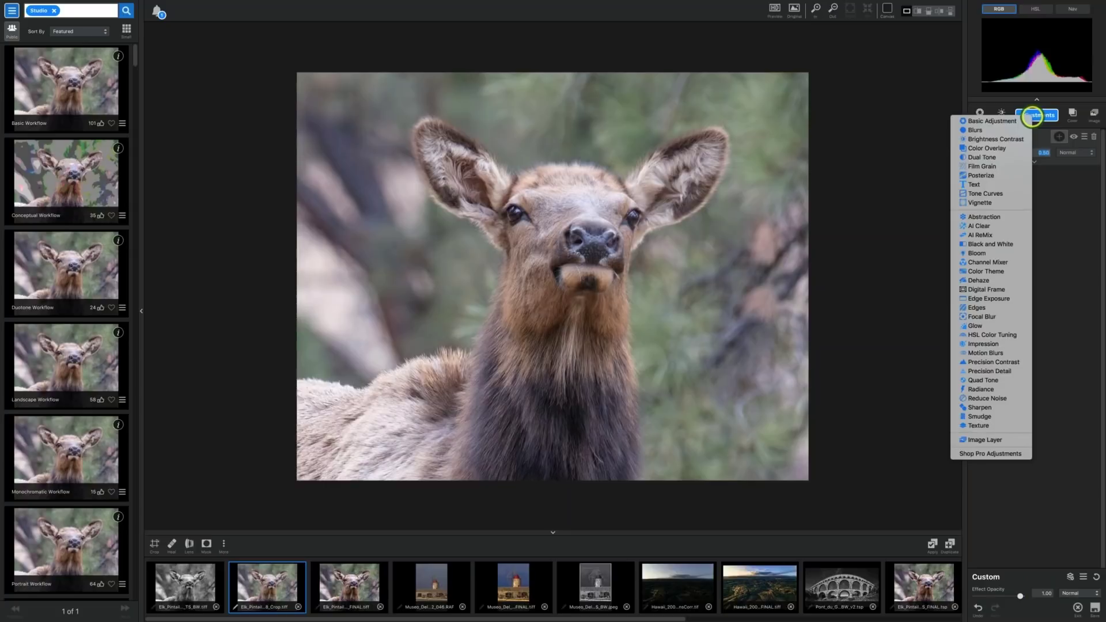
pyautogui.click(1031, 117)
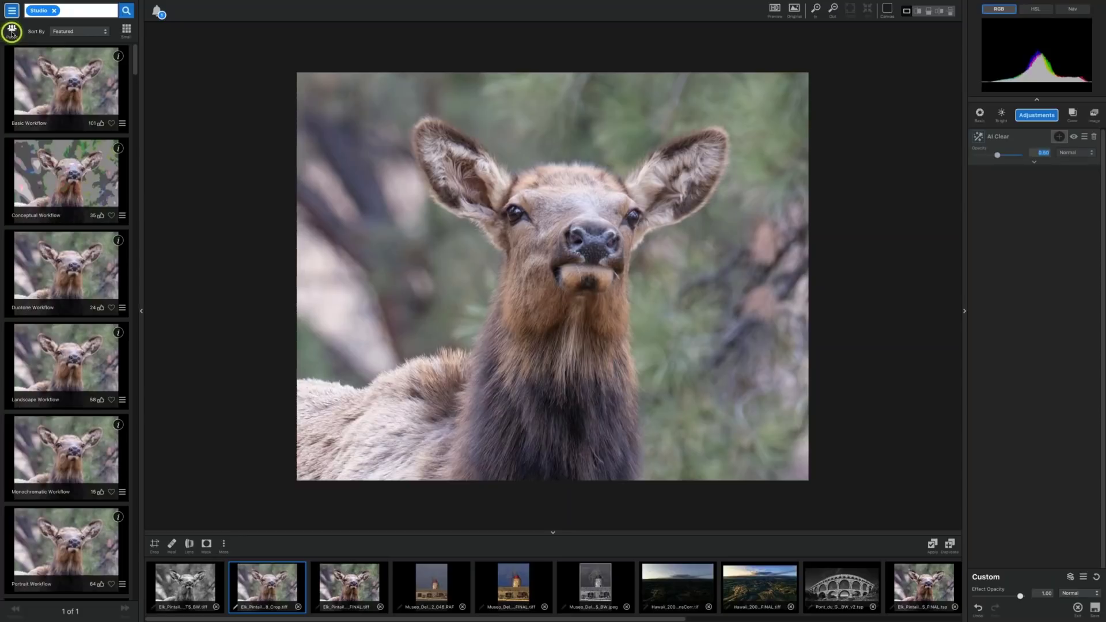
pyautogui.click(127, 29)
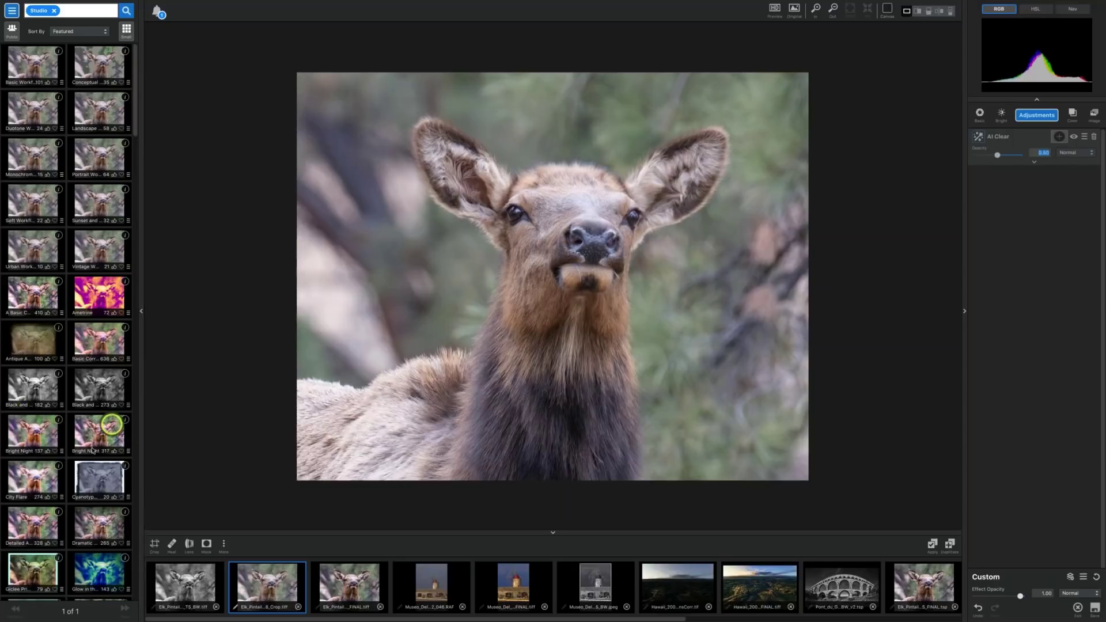
# Try the Bright Night effect on the elk photo and undo it
pyautogui.click(98, 439)
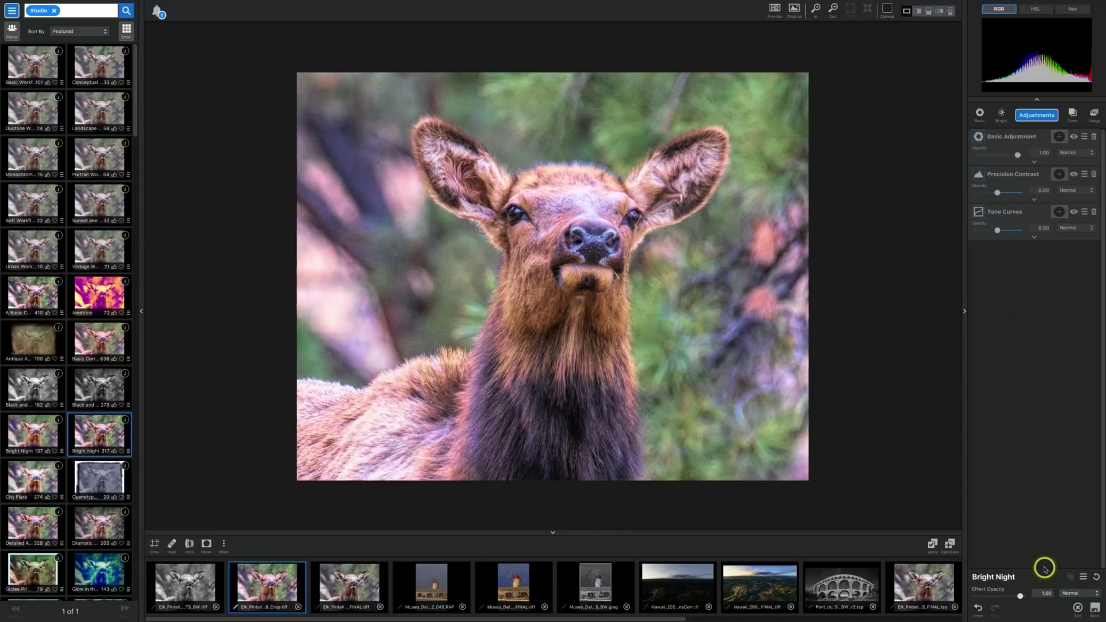
pyautogui.hotkey('ctrl', 'z')
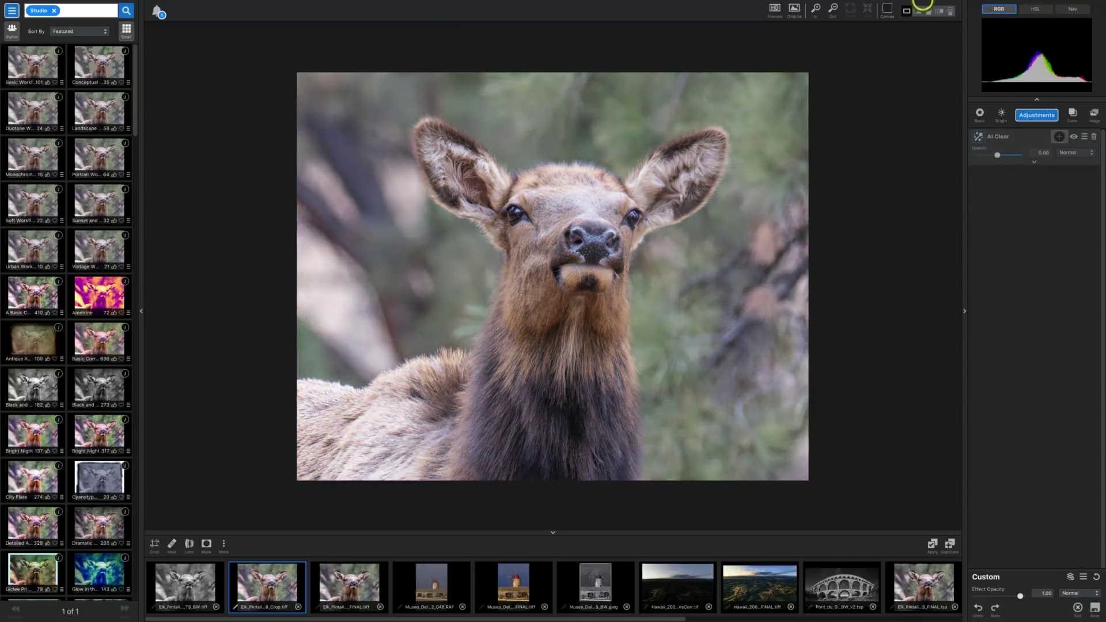
pyautogui.click(833, 9)
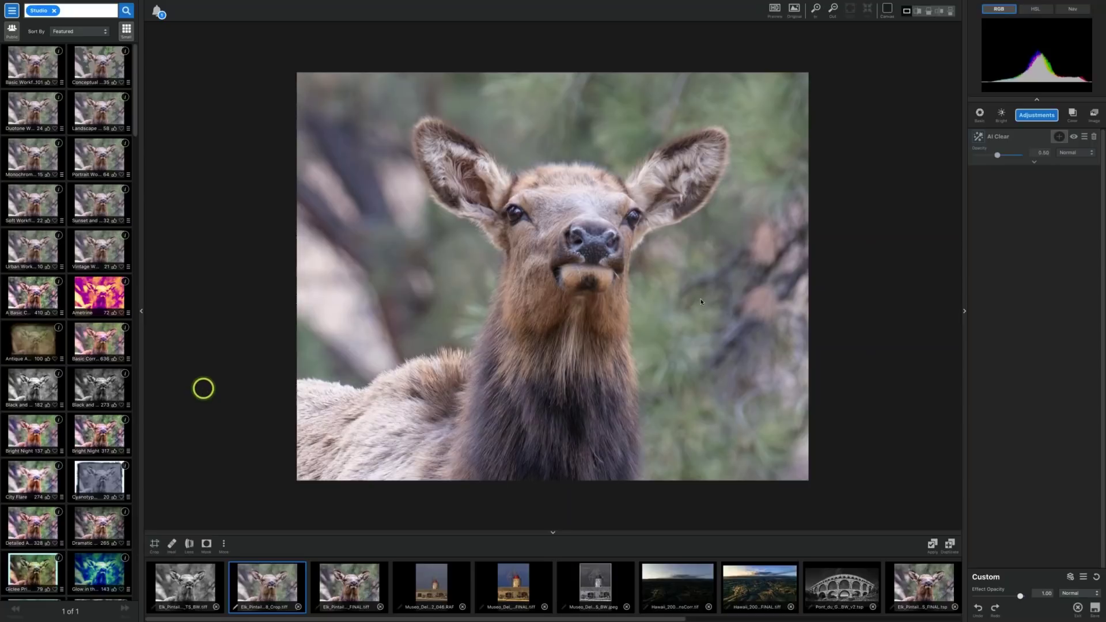
pyautogui.click(1041, 116)
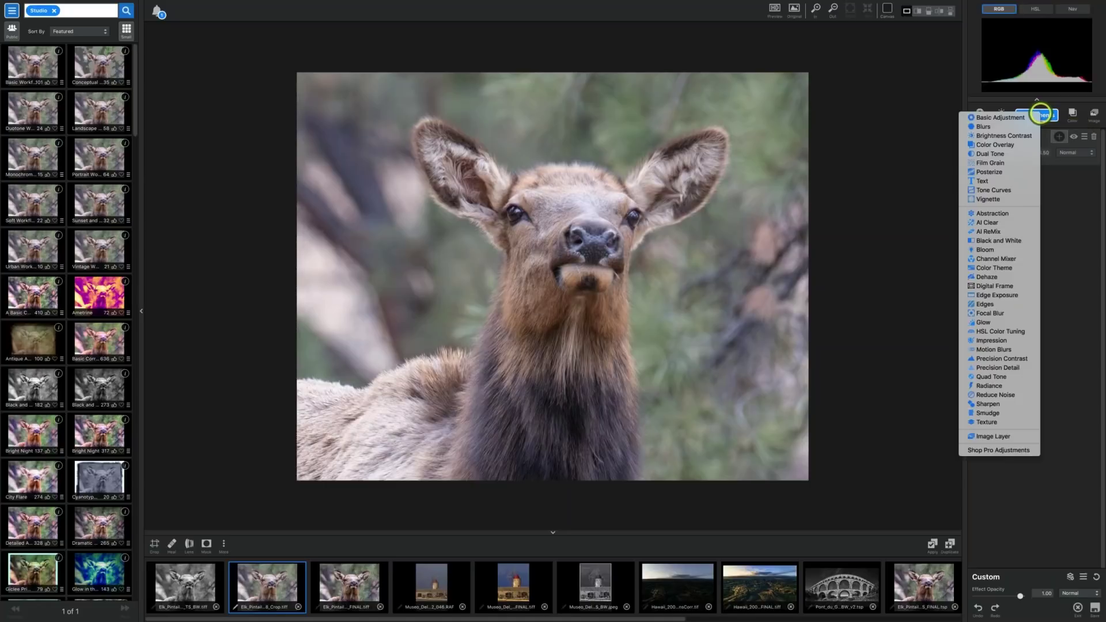
pyautogui.click(1041, 115)
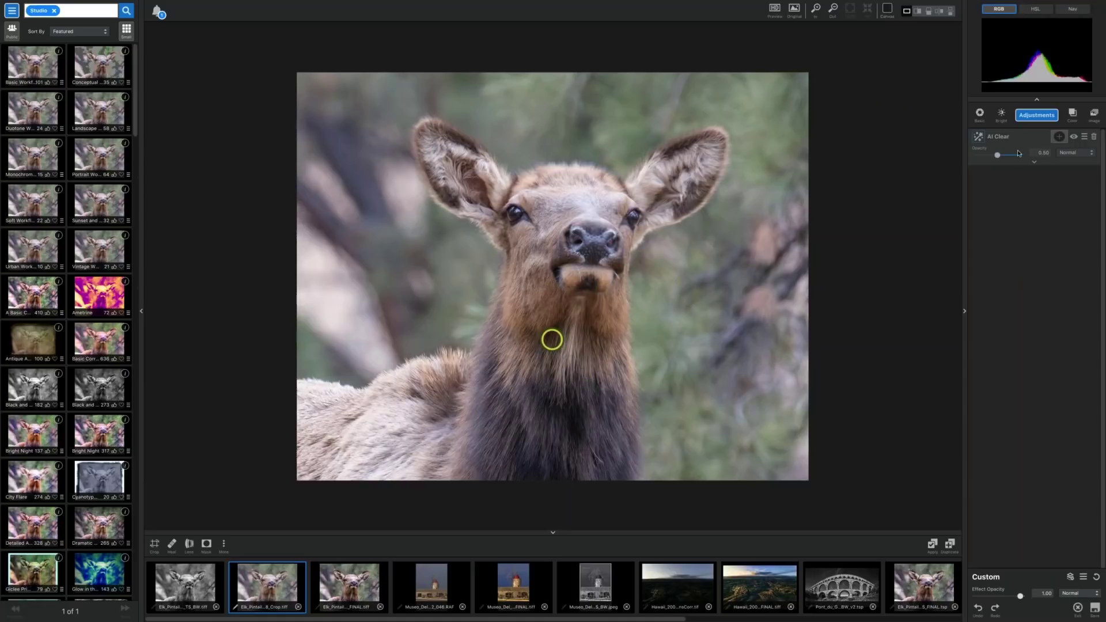
# Add a Precision Detail adjustment to the elk photo and set its Overall Small Detail to 0.21
pyautogui.click(1040, 115)
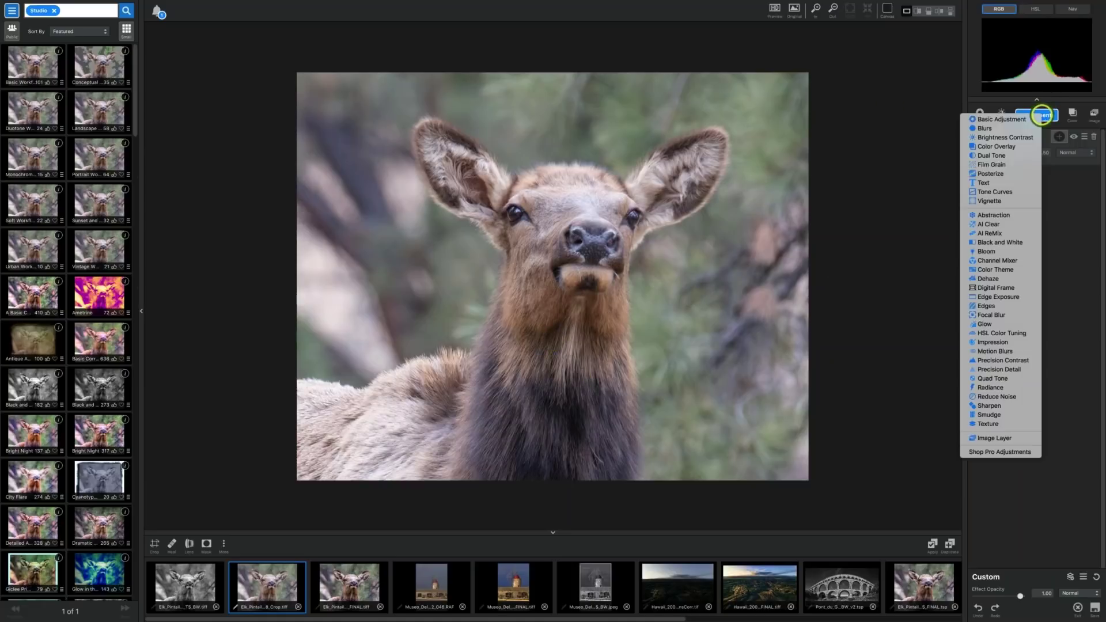
pyautogui.click(1006, 370)
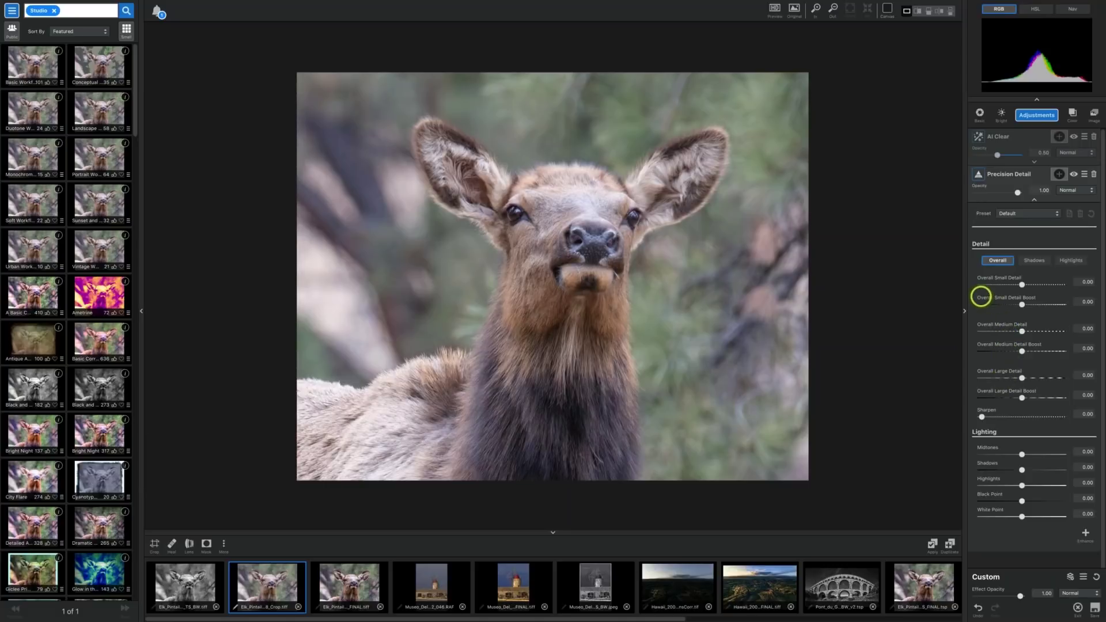
pyautogui.moveTo(814, 9)
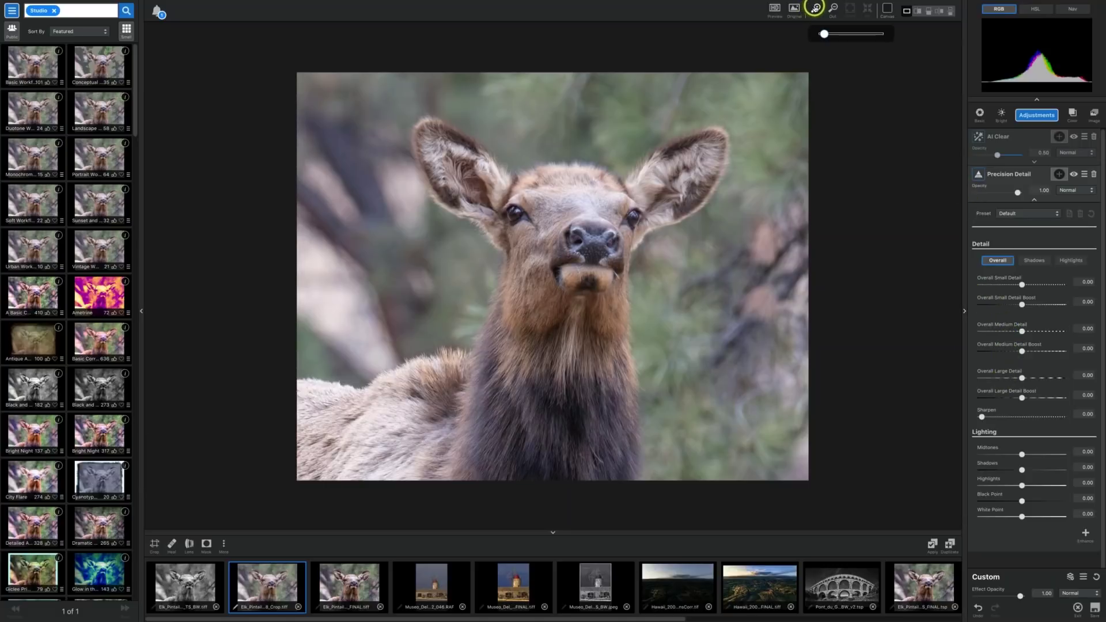
pyautogui.click(814, 9)
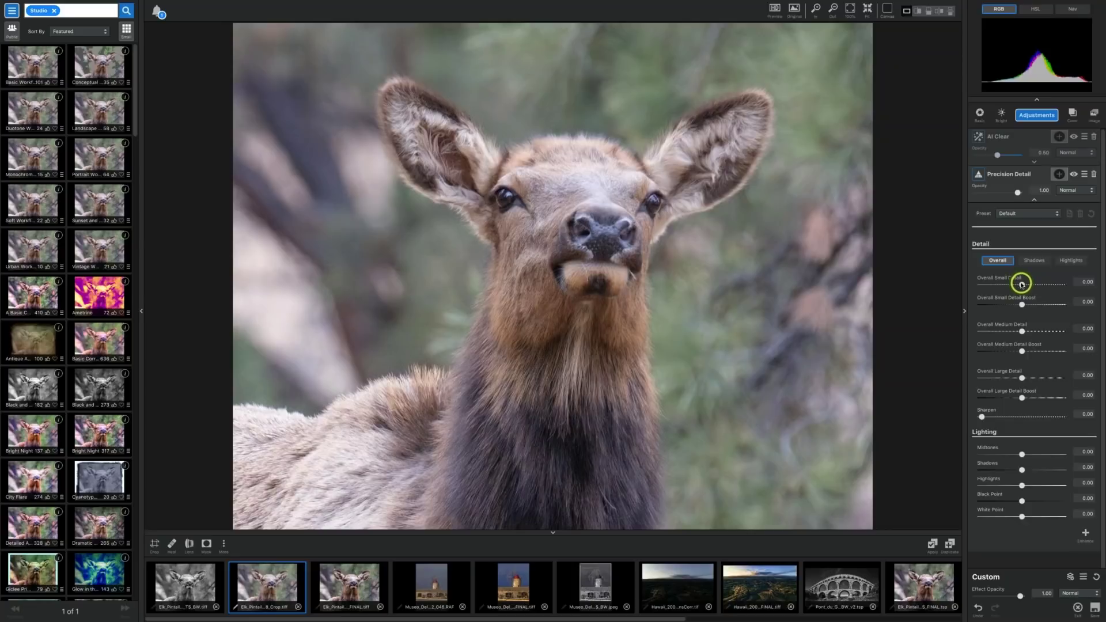
pyautogui.click(1021, 284)
pyautogui.moveTo(1022, 284); pyautogui.dragTo(1035, 285)
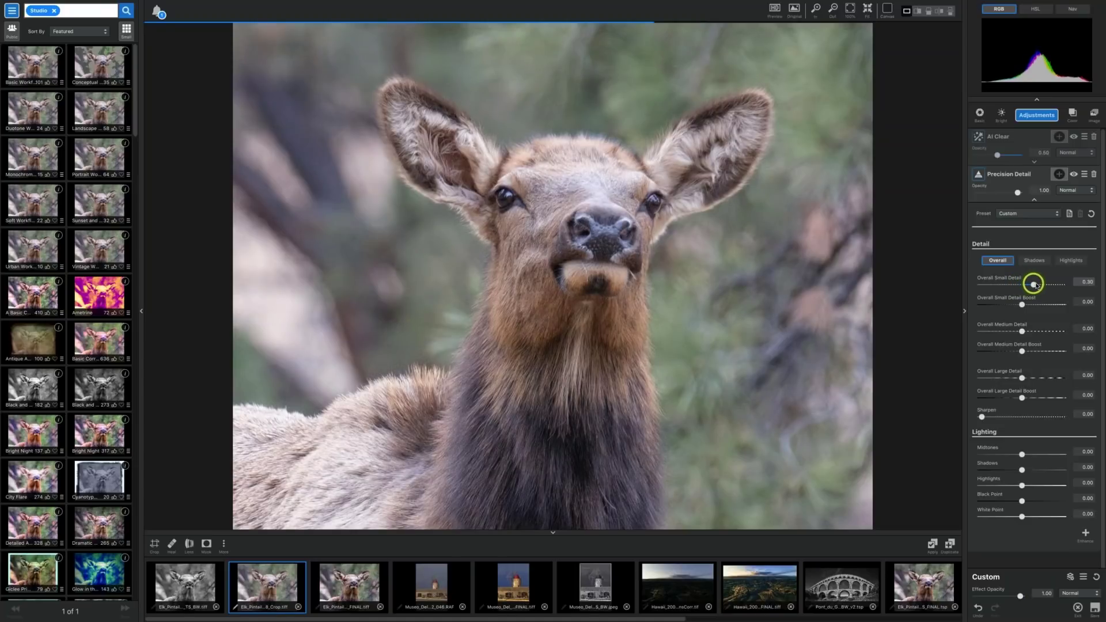
pyautogui.moveTo(1035, 285); pyautogui.dragTo(1034, 284)
pyautogui.moveTo(1034, 285); pyautogui.dragTo(1030, 285)
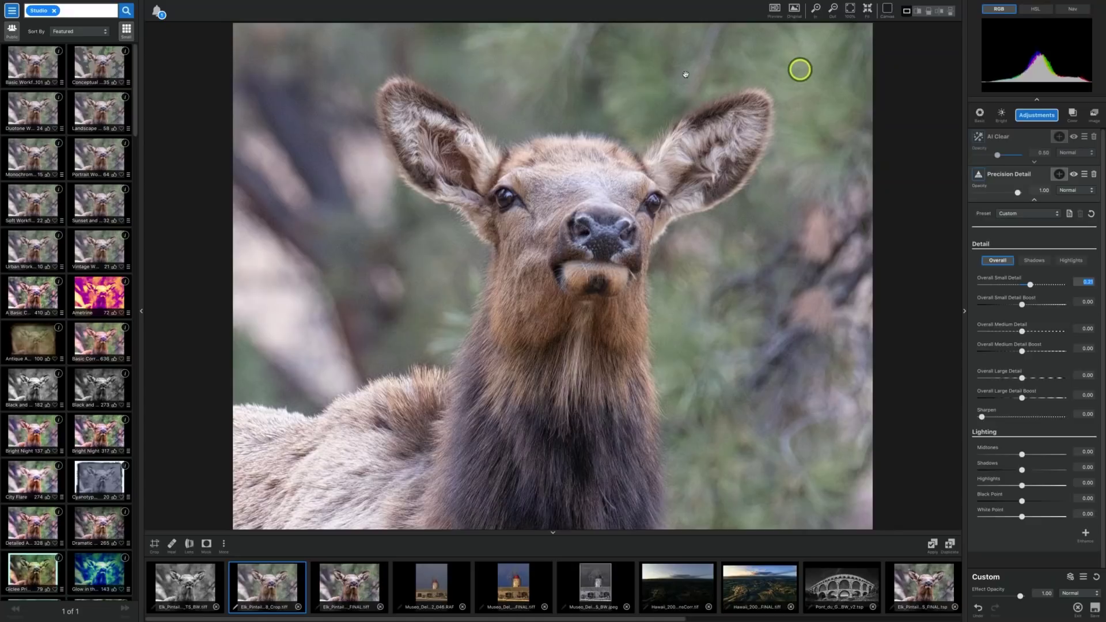
pyautogui.moveTo(877, 5)
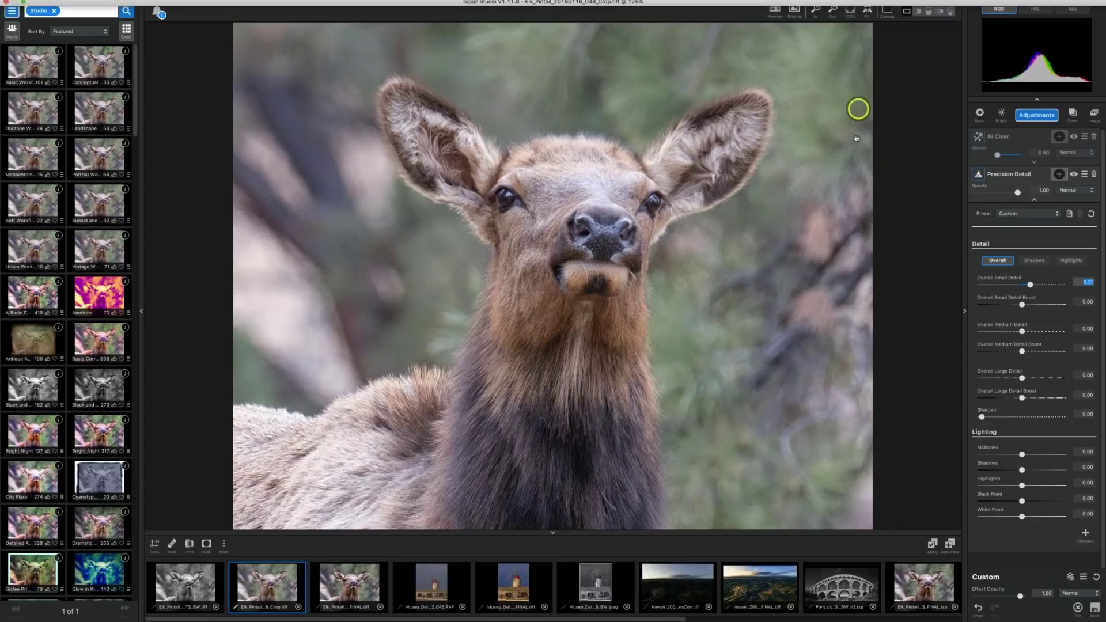
pyautogui.moveTo(840, 11)
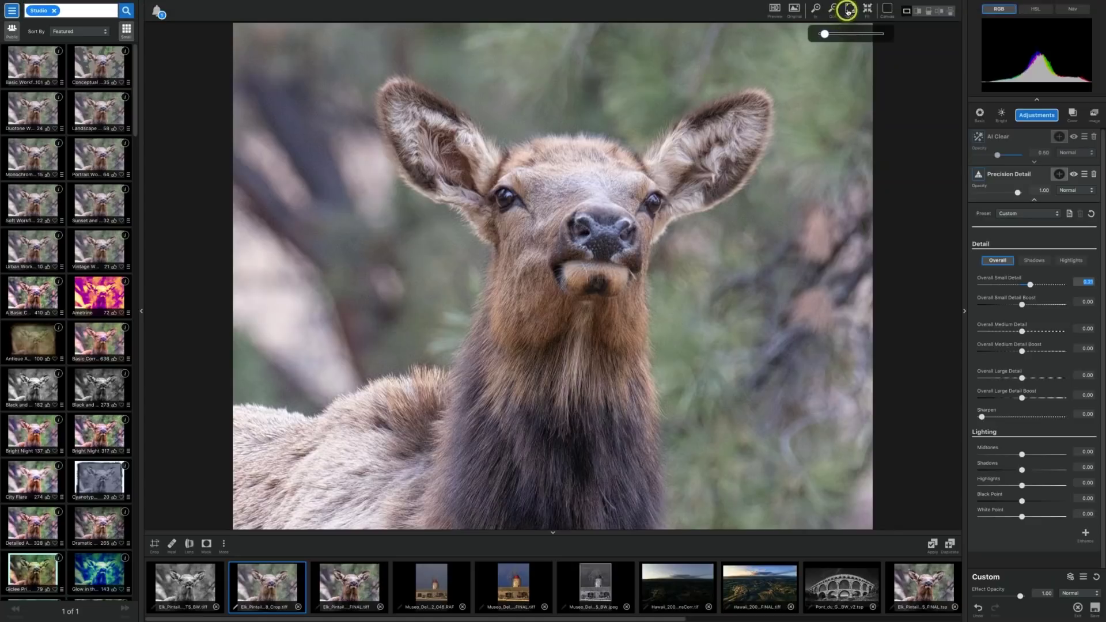
pyautogui.click(848, 9)
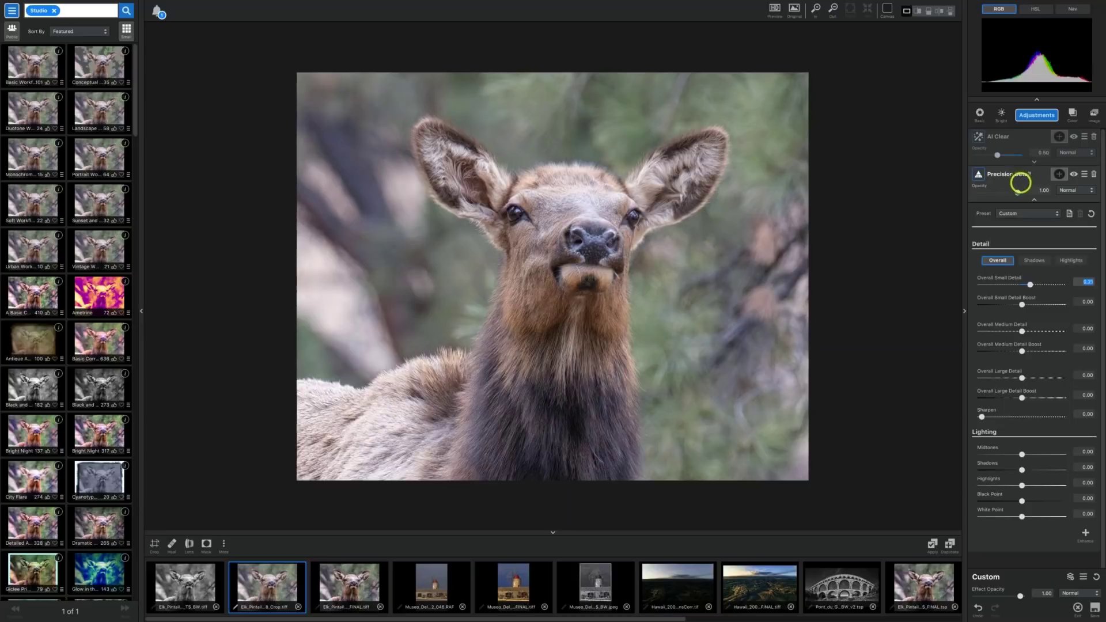
# Try Overall Medium Detail at 0.46 and Overall Large Detail at about 0.9, resetting each to 0.00
pyautogui.click(1022, 331)
pyautogui.moveTo(1023, 332); pyautogui.dragTo(1040, 331)
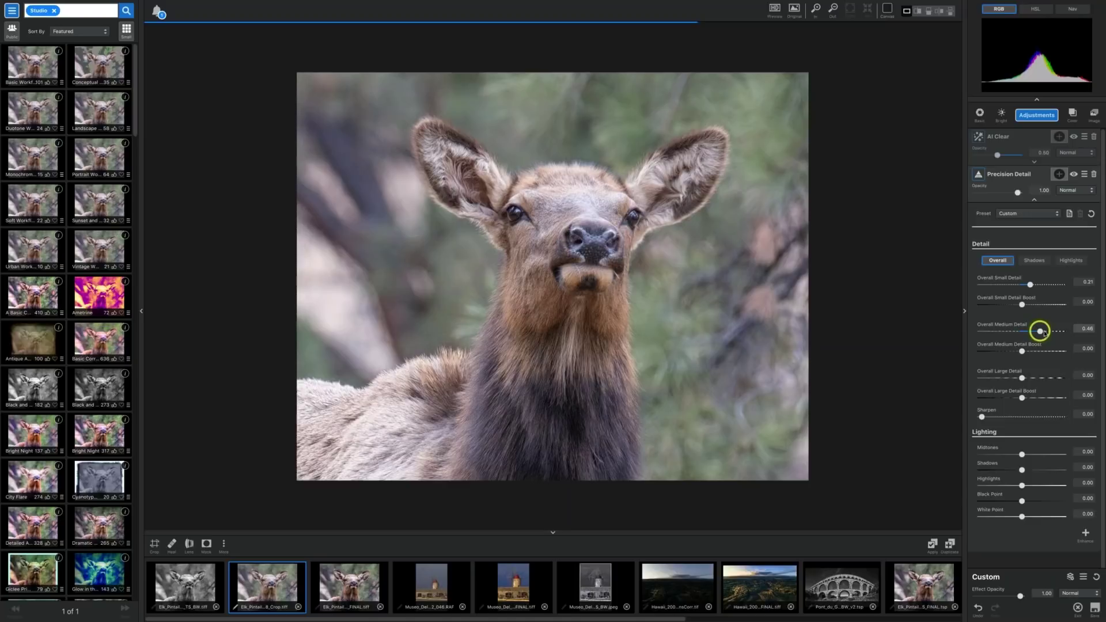
pyautogui.doubleClick(989, 326)
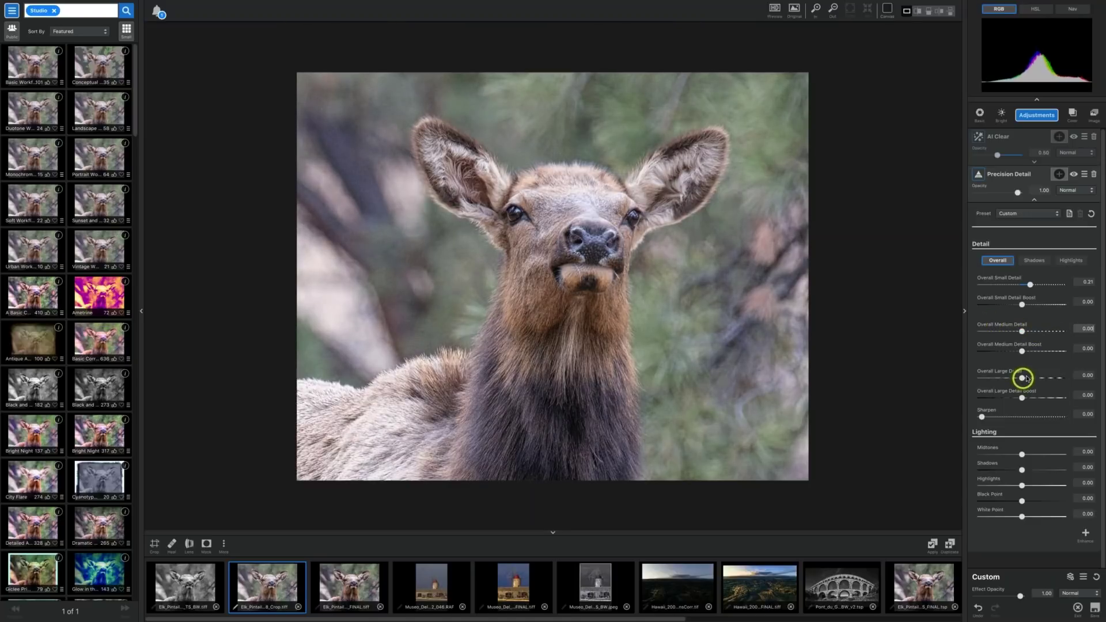
pyautogui.moveTo(1027, 378); pyautogui.dragTo(1059, 383)
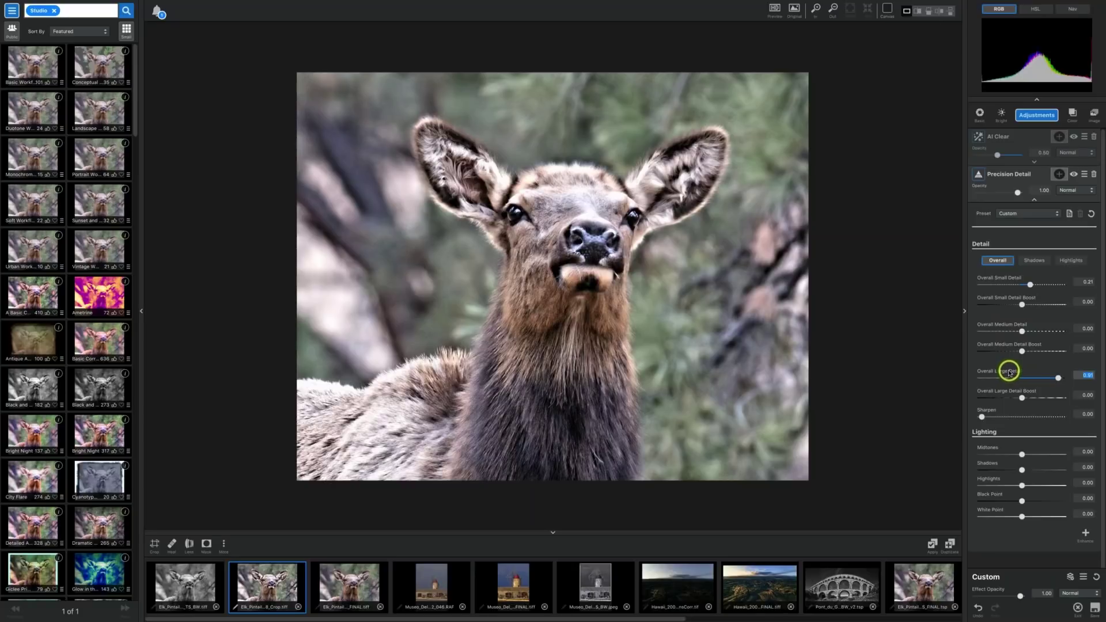
pyautogui.doubleClick(1009, 372)
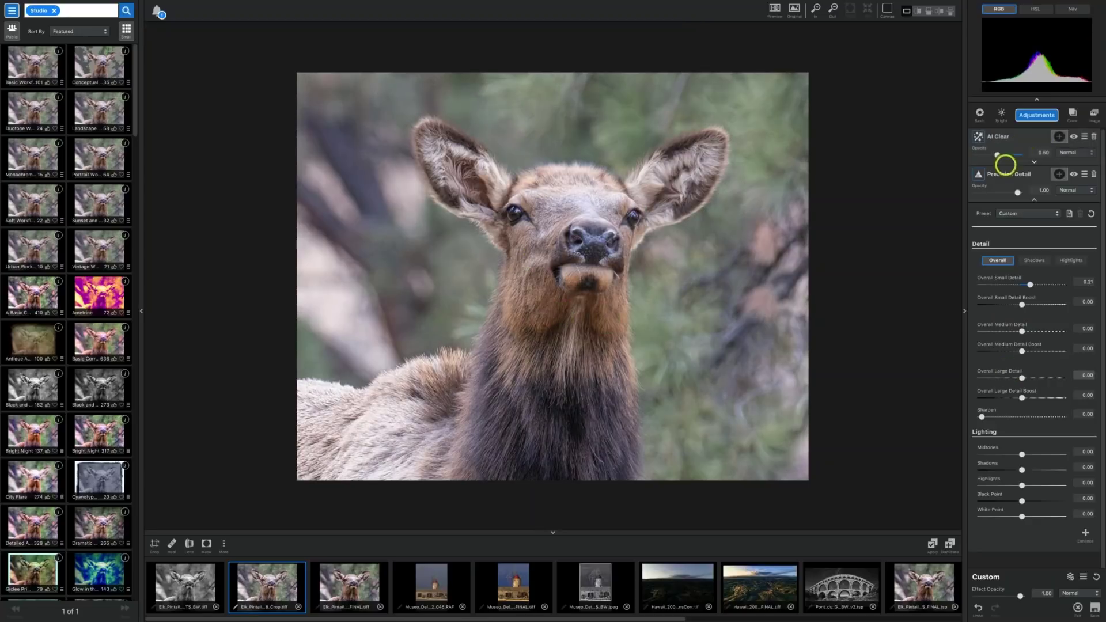
# Collapse the Precision Detail settings and add a Basic Adjustment with its Exposure set to -0.22
pyautogui.click(1007, 176)
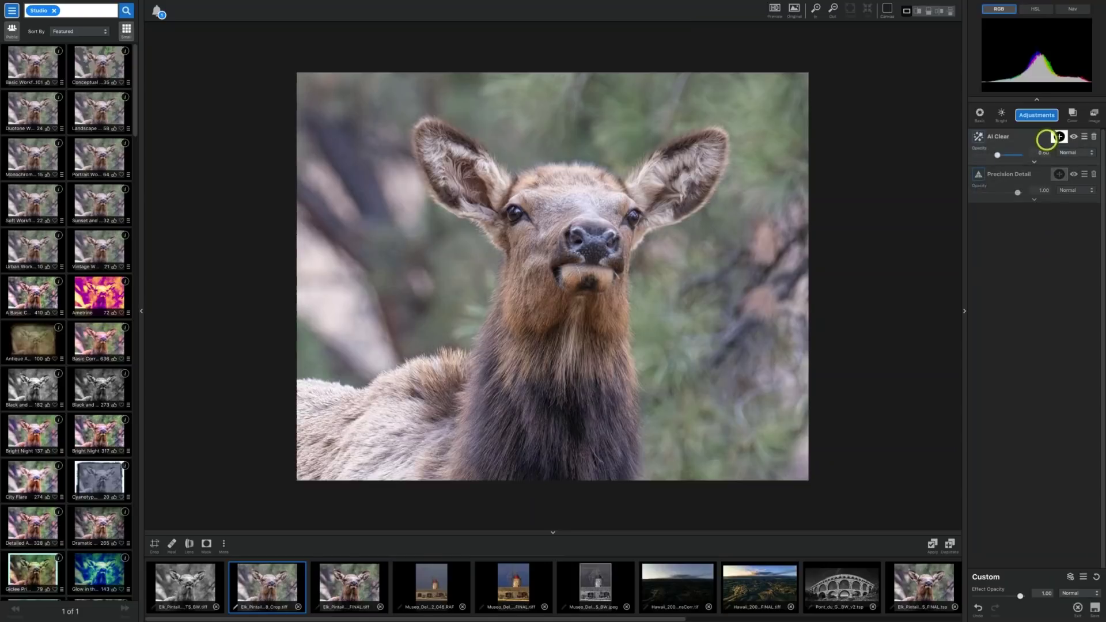
pyautogui.click(1035, 117)
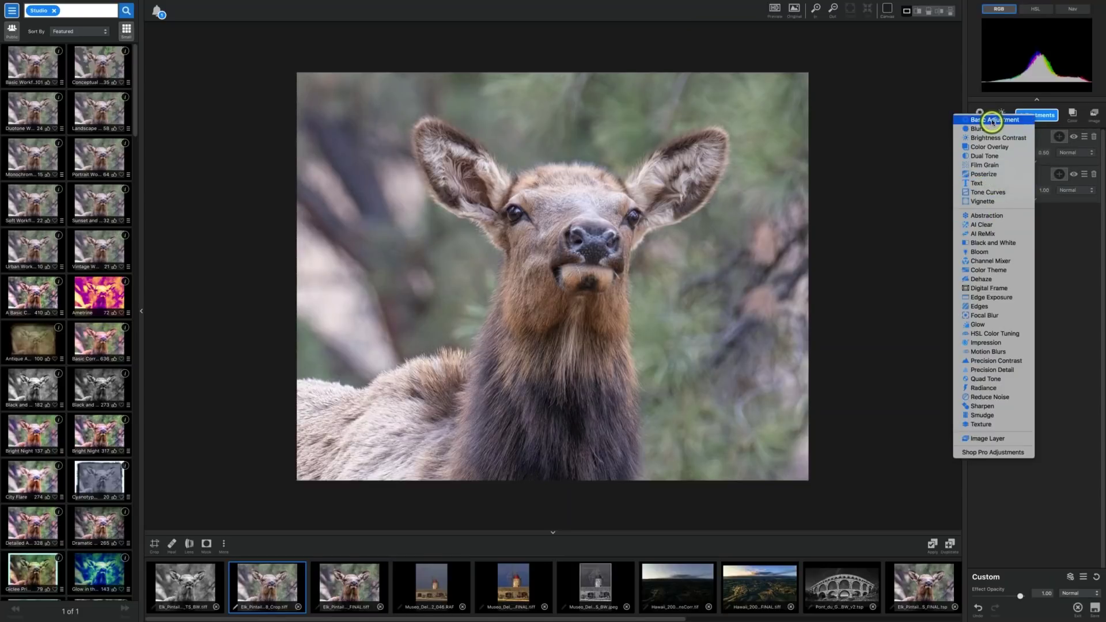
pyautogui.click(892, 124)
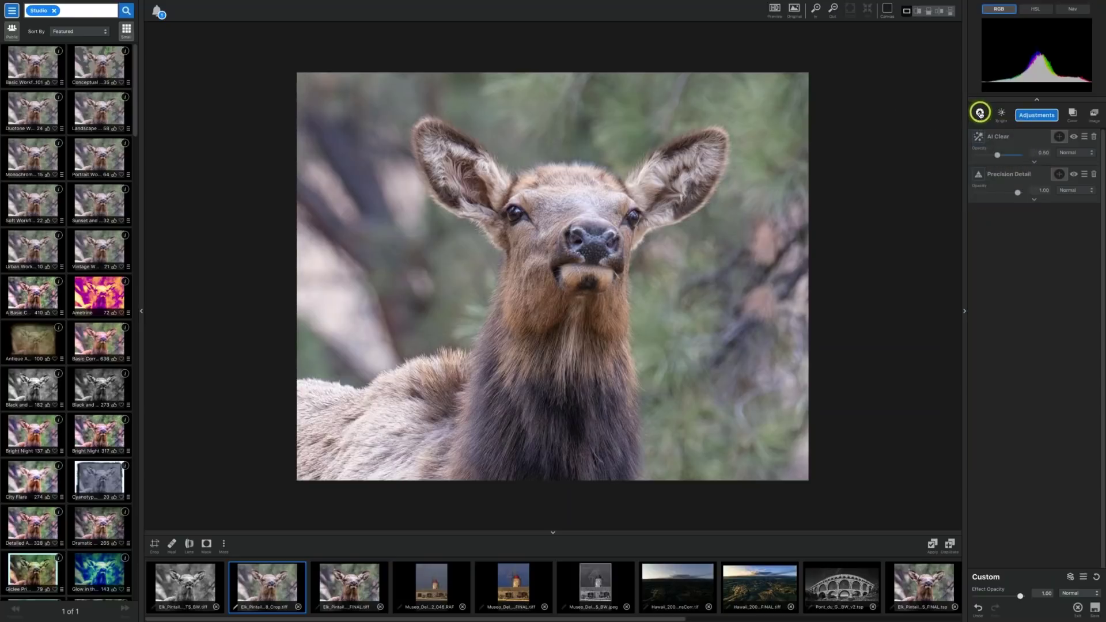
pyautogui.click(979, 114)
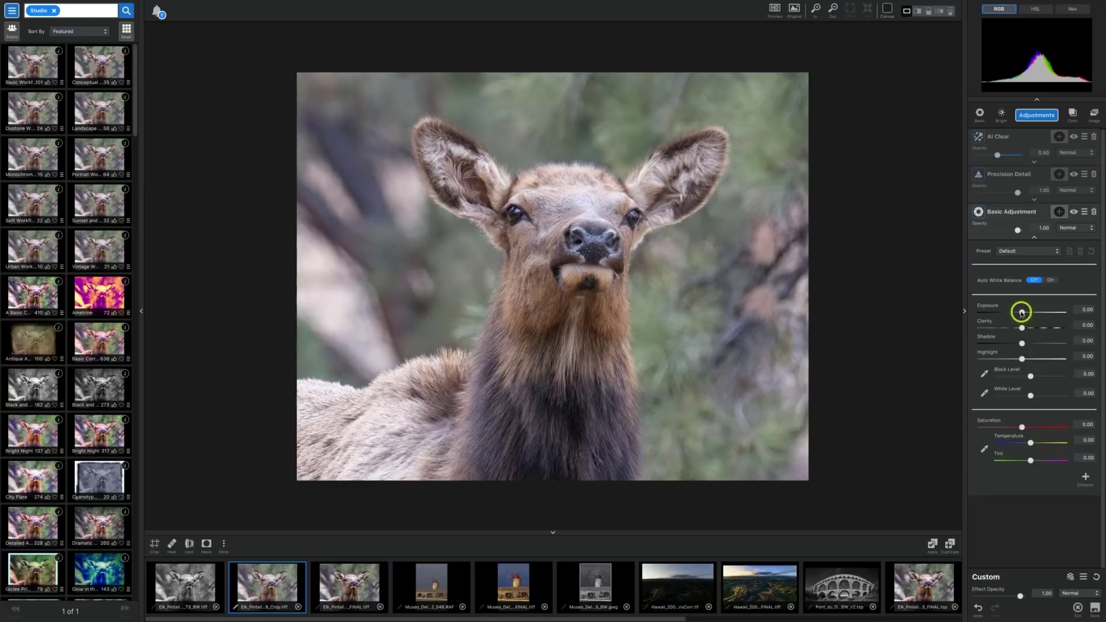
pyautogui.moveTo(1022, 313); pyautogui.dragTo(1016, 314)
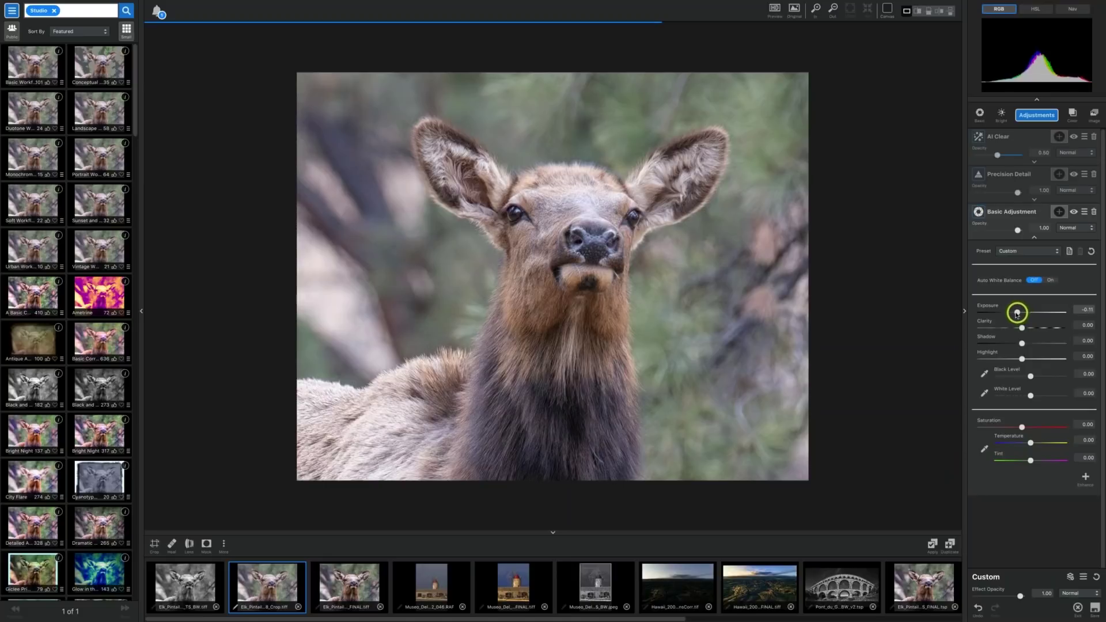
pyautogui.moveTo(1016, 313); pyautogui.dragTo(1013, 315)
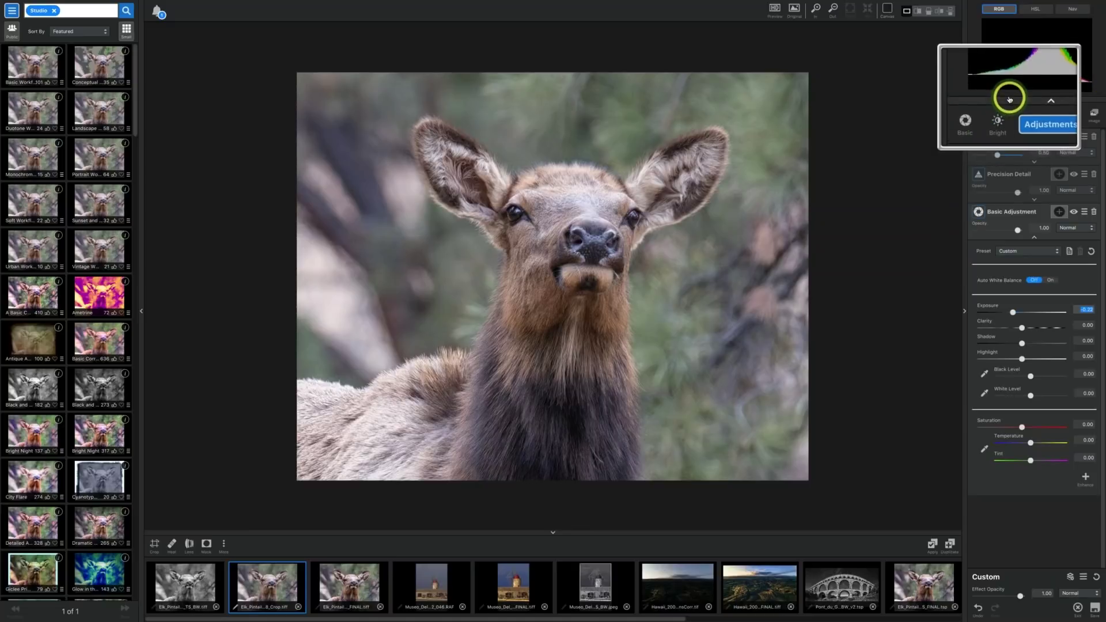
# Set the Basic Adjustment's Black Level to -0.22 and White Level to 0.17, and collapse its settings
pyautogui.click(1030, 377)
pyautogui.moveTo(1030, 376); pyautogui.dragTo(1023, 376)
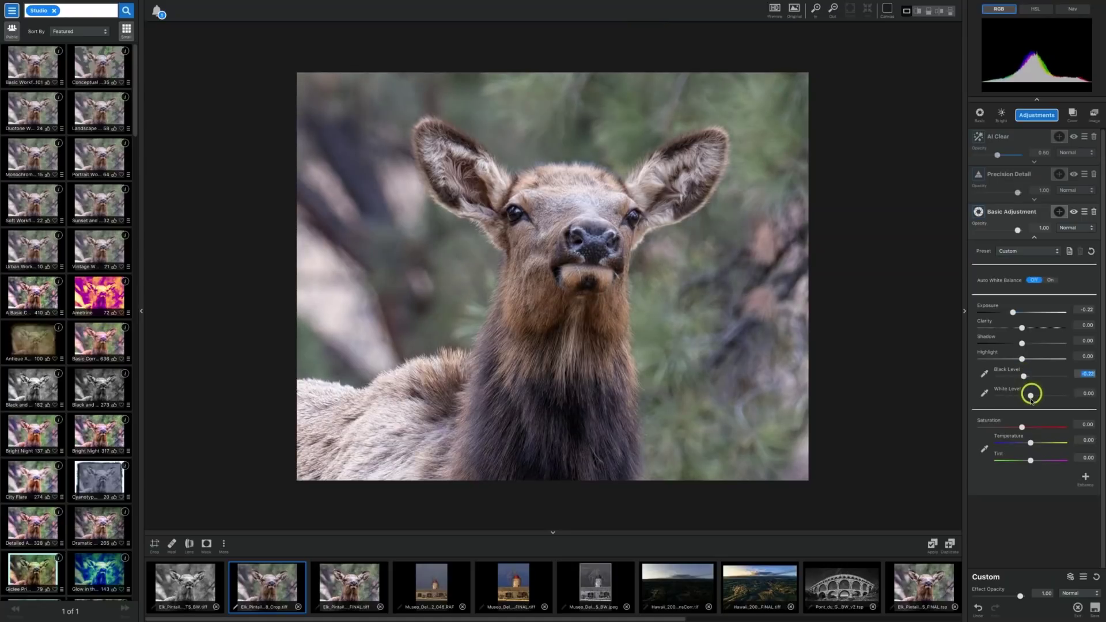
pyautogui.moveTo(1031, 399); pyautogui.dragTo(1032, 395)
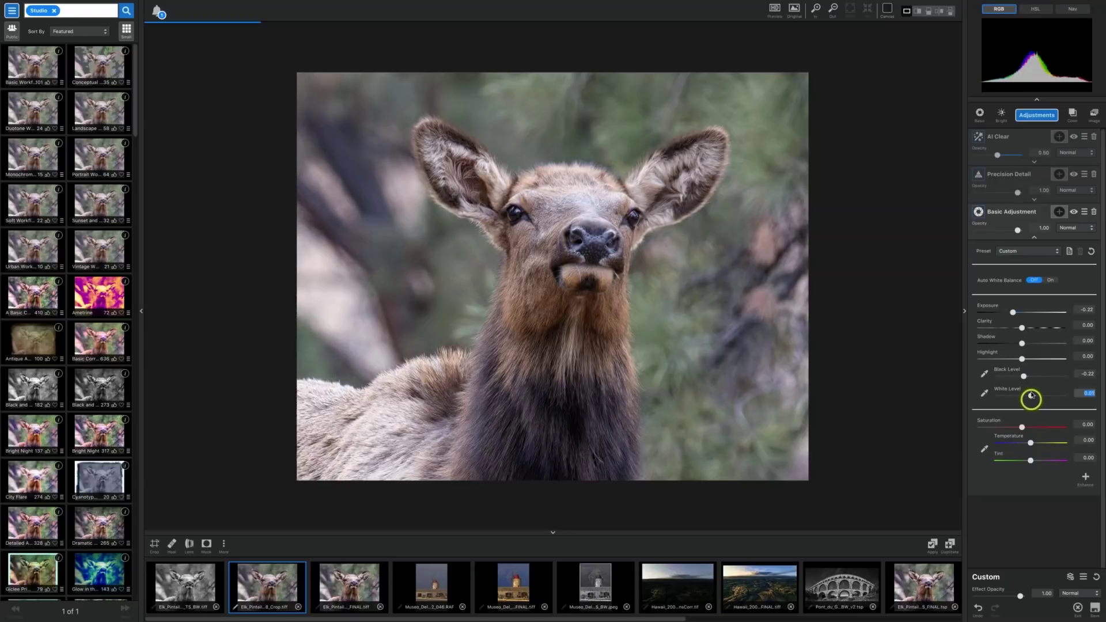
pyautogui.moveTo(1031, 396); pyautogui.dragTo(1036, 395)
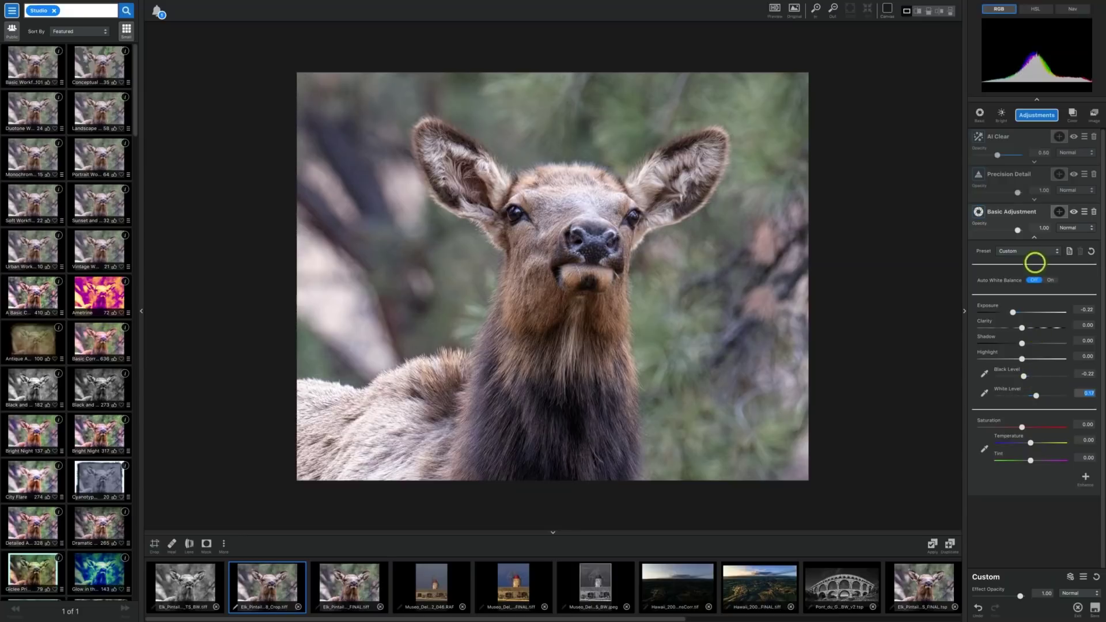
pyautogui.click(1015, 214)
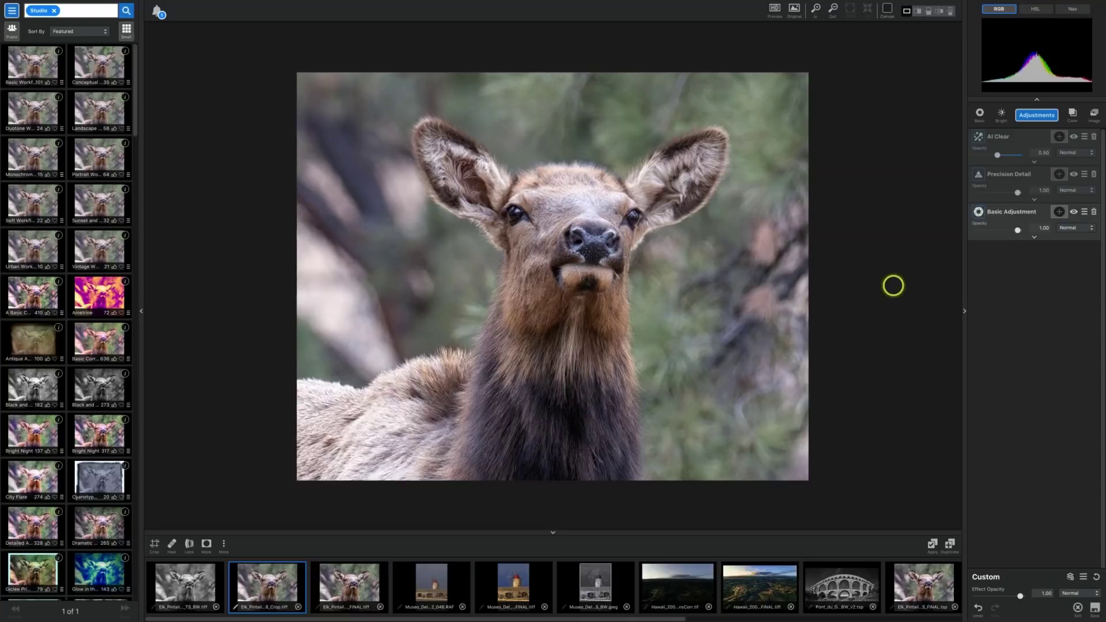
# Add a Precision Contrast adjustment to the elk photo and set its Micro contrast to 0.21
pyautogui.click(1039, 118)
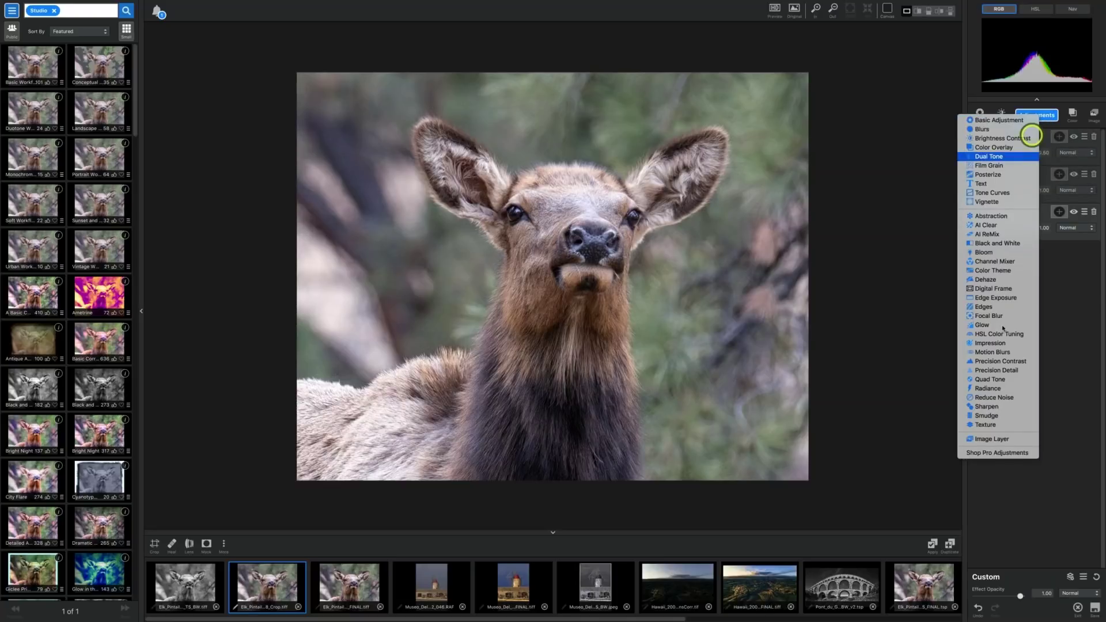
pyautogui.click(1008, 369)
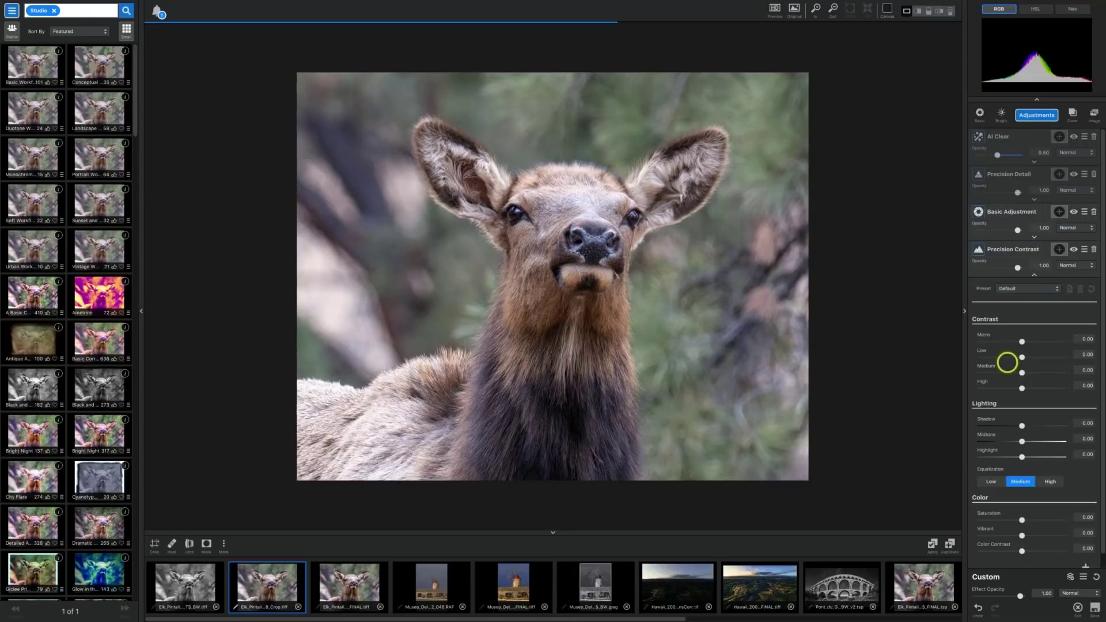
pyautogui.scroll(-1, 991, 375)
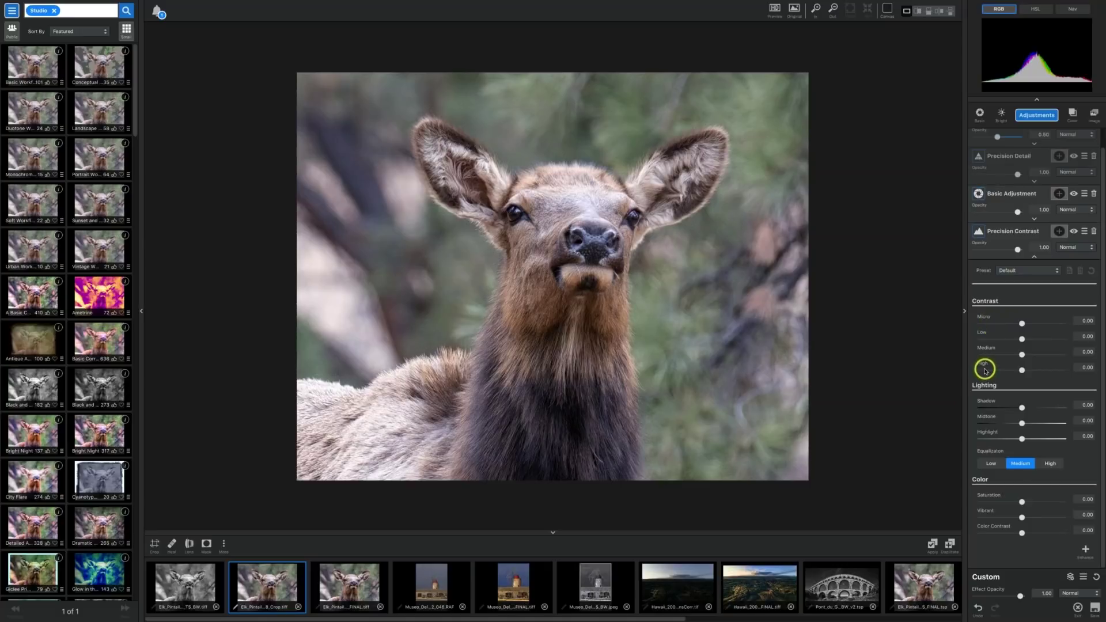
pyautogui.click(1022, 324)
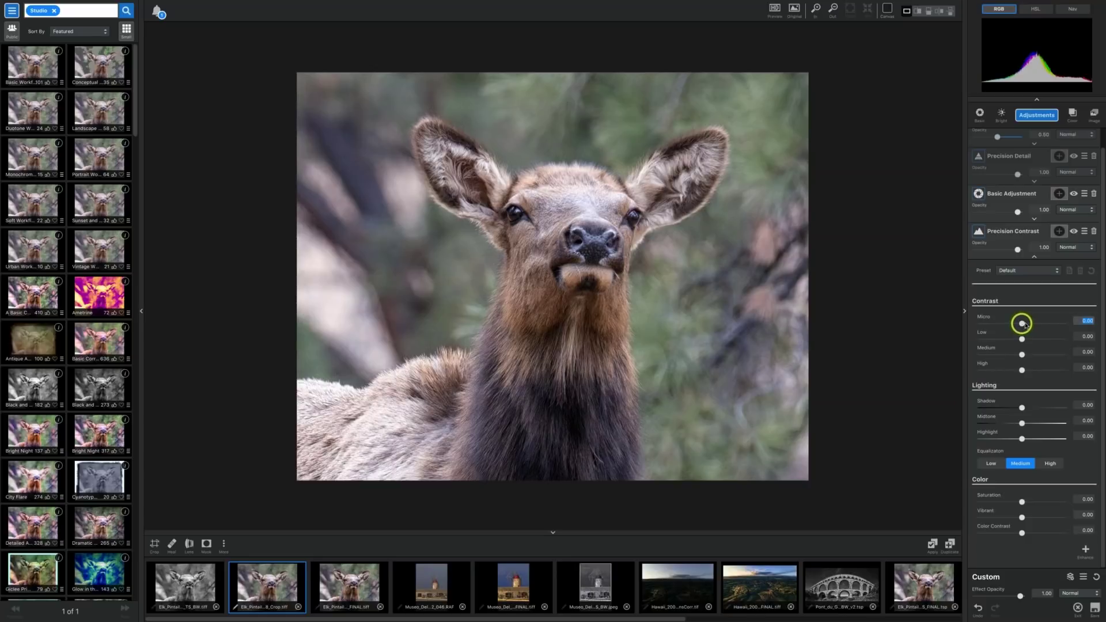
pyautogui.moveTo(1022, 324); pyautogui.dragTo(1048, 338)
# Set the Precision Contrast adjustment's Low contrast to 0.31, Medium to 0.30 and High to -0.31
pyautogui.click(1022, 340)
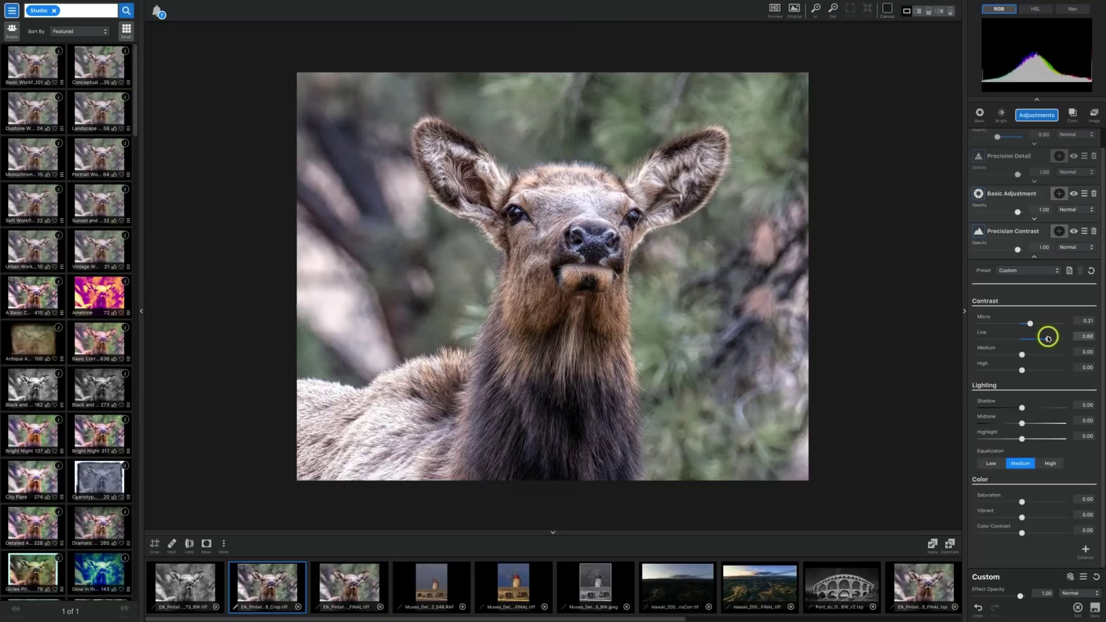
pyautogui.moveTo(1048, 339); pyautogui.dragTo(1034, 341)
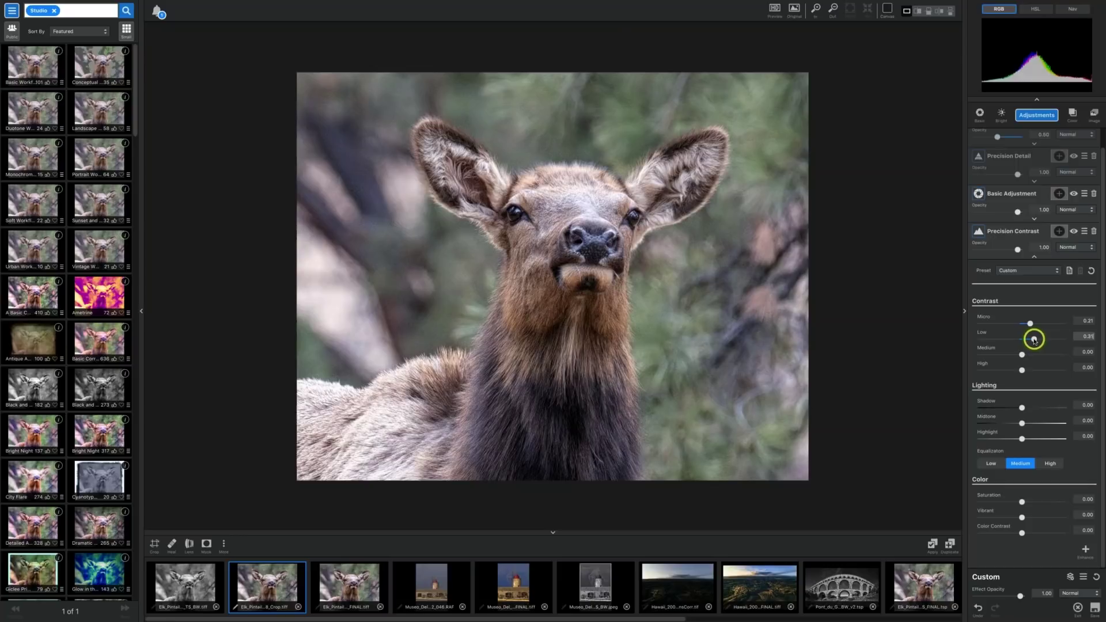
pyautogui.moveTo(1022, 355); pyautogui.dragTo(1033, 355)
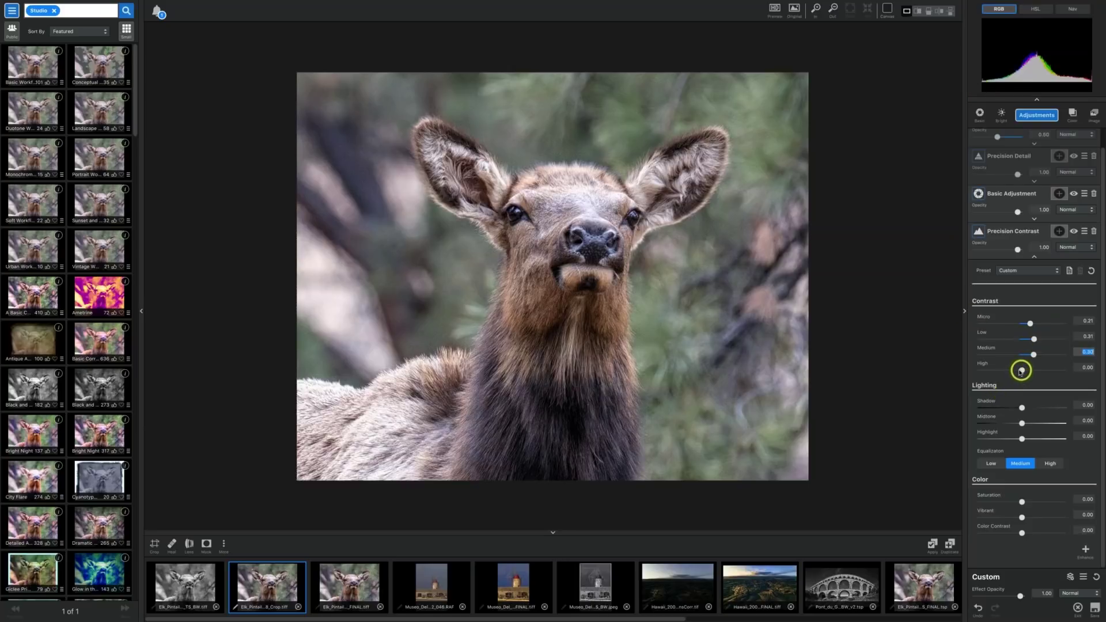
pyautogui.moveTo(1021, 371); pyautogui.dragTo(1010, 373)
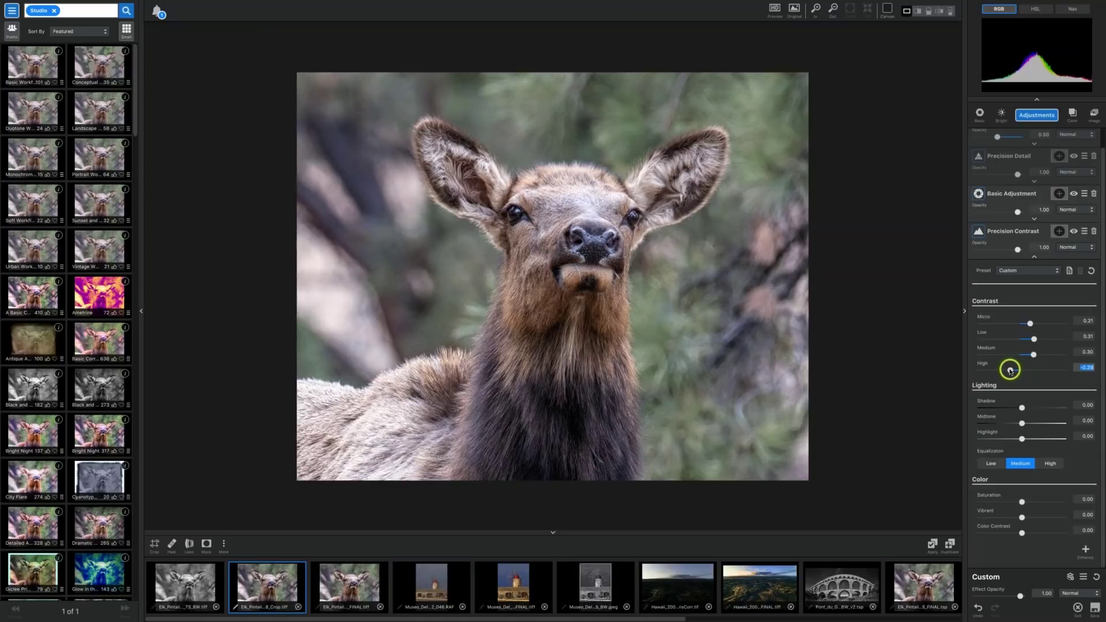
pyautogui.moveTo(1010, 371); pyautogui.dragTo(1009, 371)
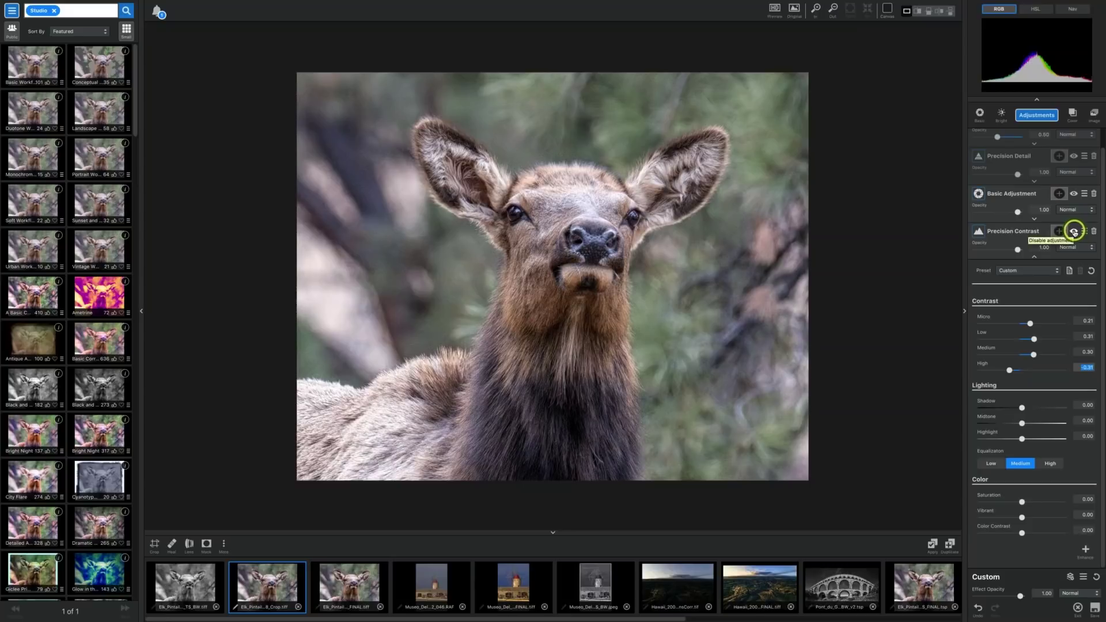
# Compare the elk photo with and without Precision Contrast, and open that adjustment's mask
pyautogui.click(1074, 232)
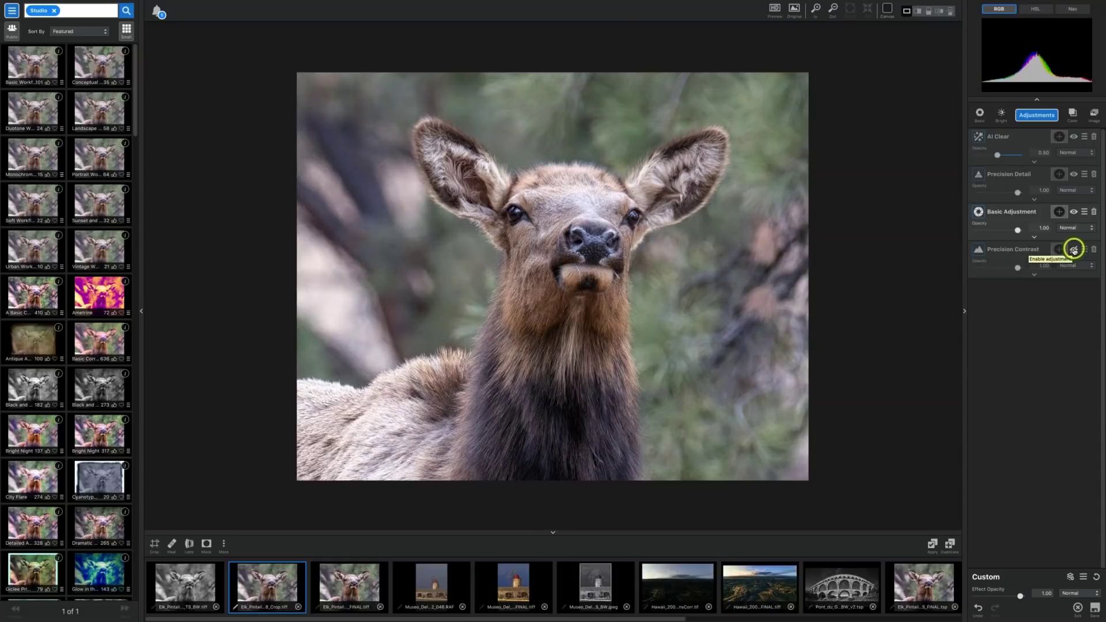
pyautogui.click(1074, 250)
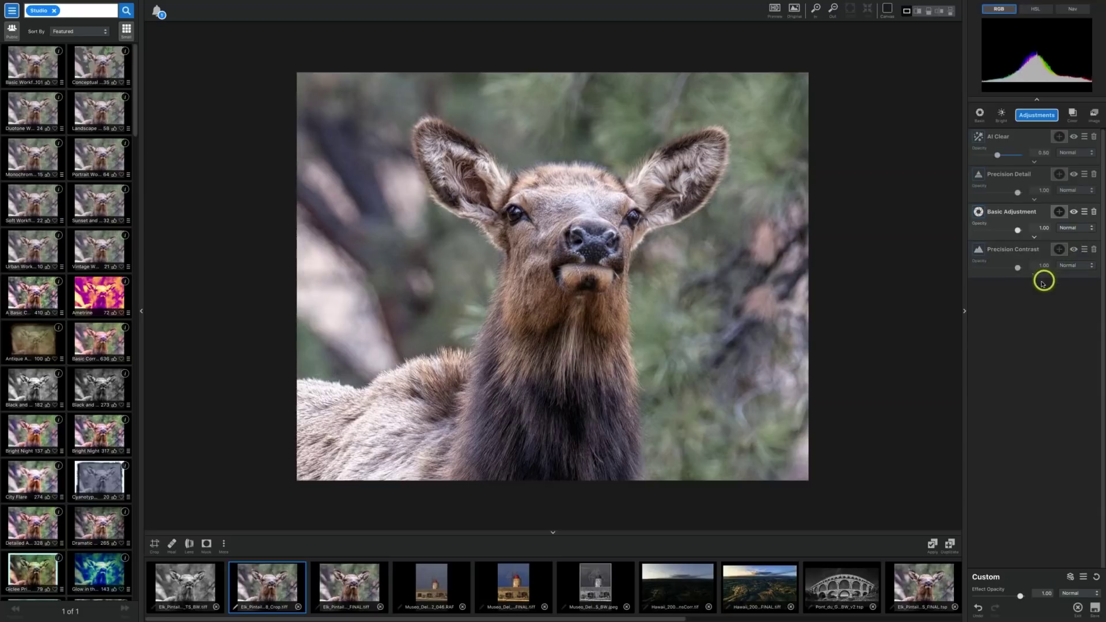
pyautogui.click(1060, 249)
pyautogui.click(1059, 249)
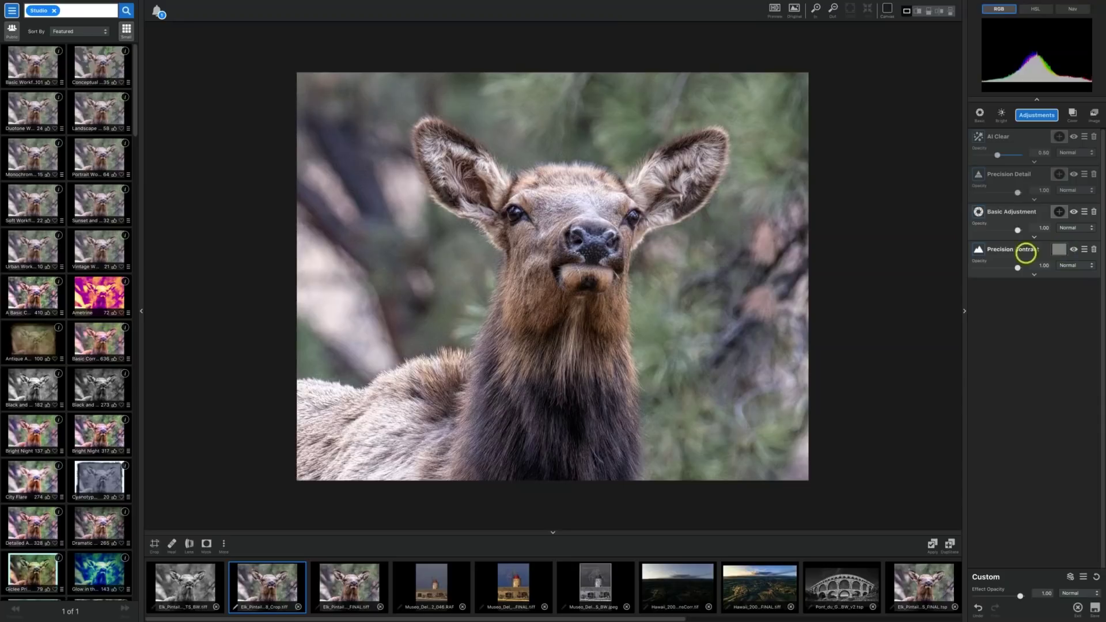
pyautogui.click(1062, 252)
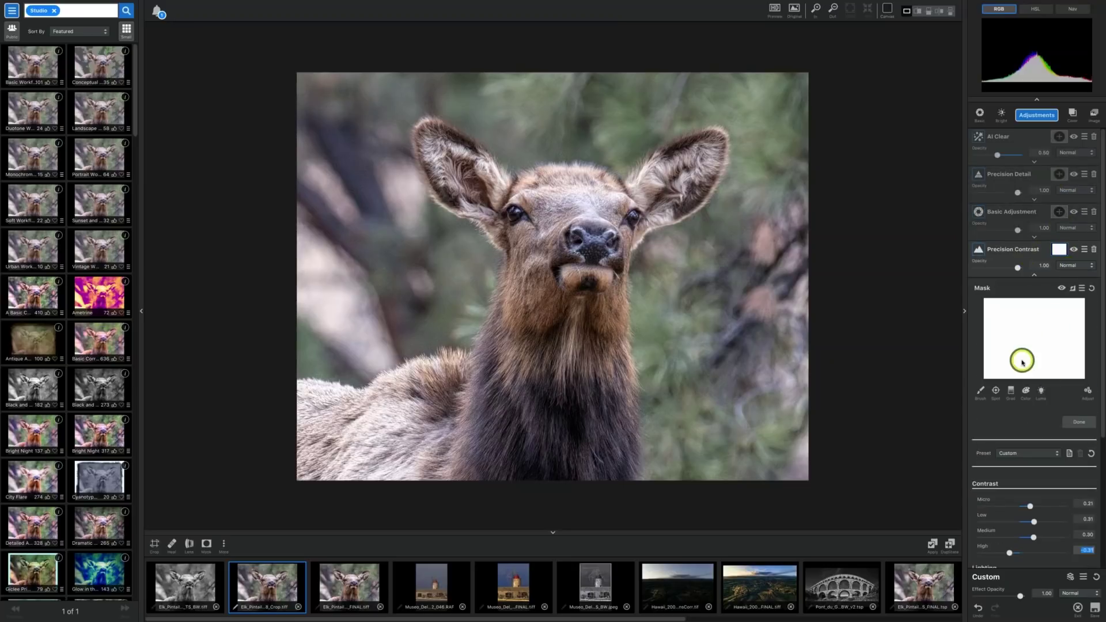
pyautogui.scroll(-4, 1022, 360)
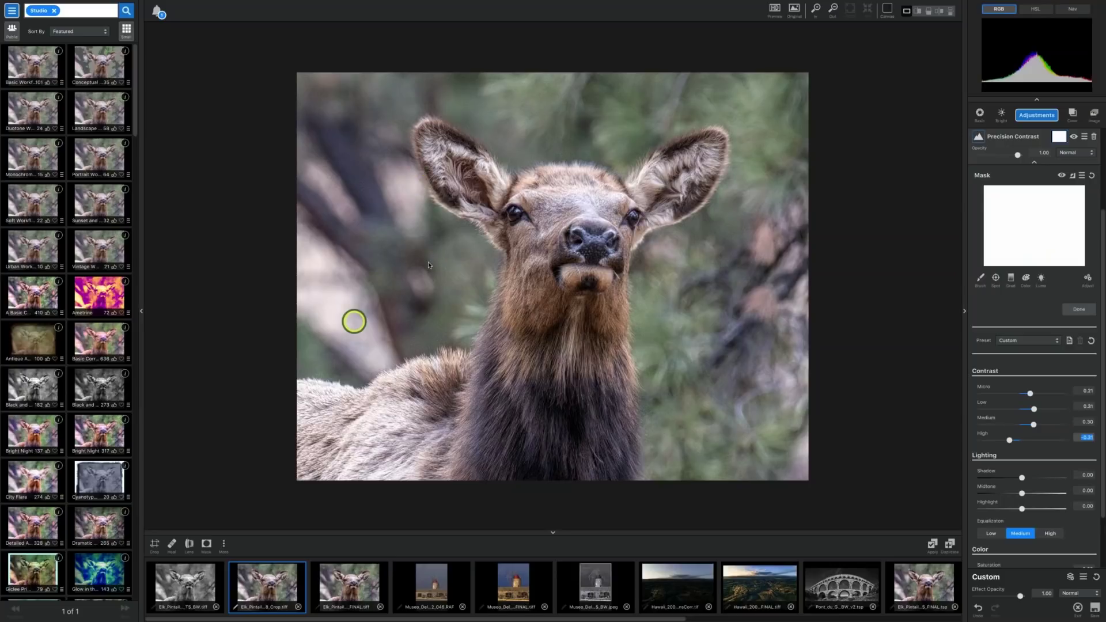
# Brush the background on both sides of the elk out of the Precision Contrast mask, using a brush radius of about 0.6
pyautogui.click(979, 282)
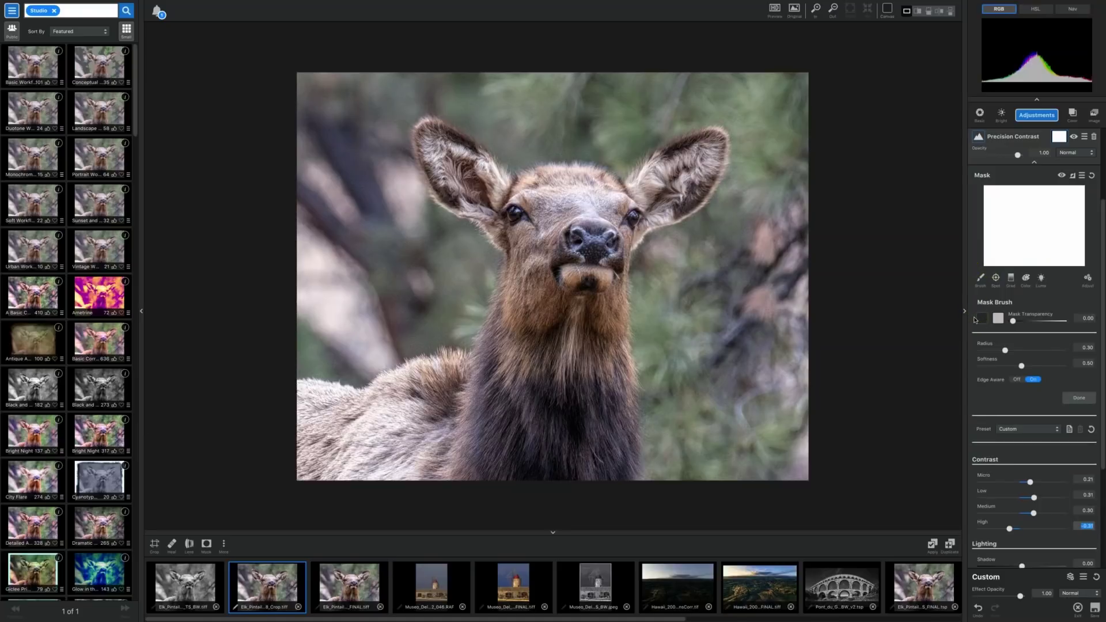
pyautogui.click(1006, 350)
pyautogui.moveTo(1005, 350)
pyautogui.mouseDown()
pyautogui.moveTo(1088, 333)
pyautogui.moveTo(1018, 347)
pyautogui.mouseUp()
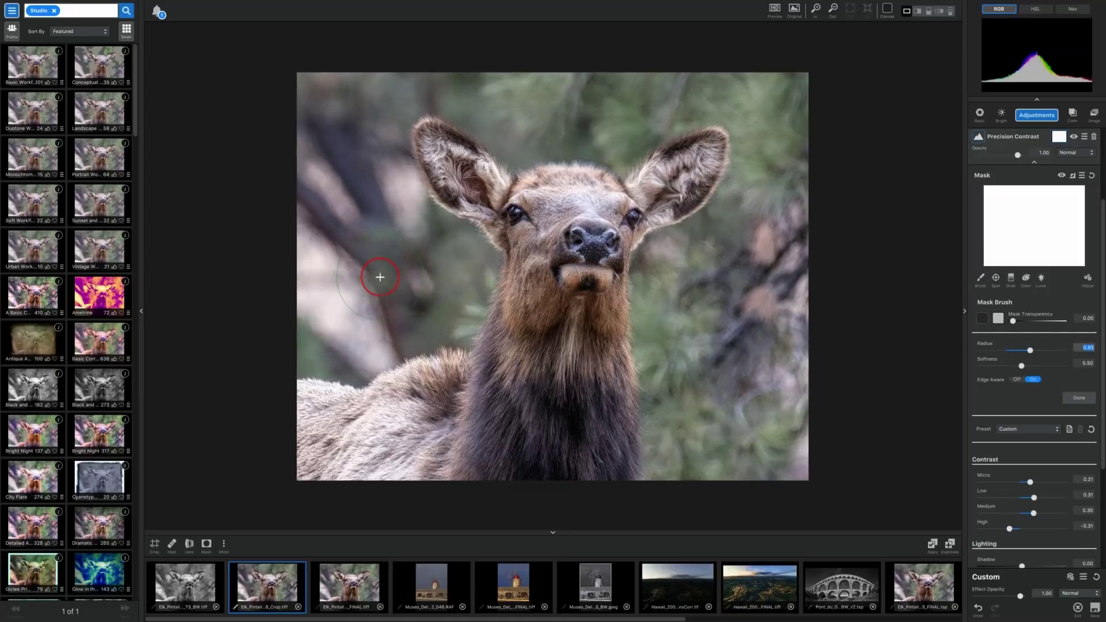
pyautogui.moveTo(380, 276); pyautogui.dragTo(378, 258)
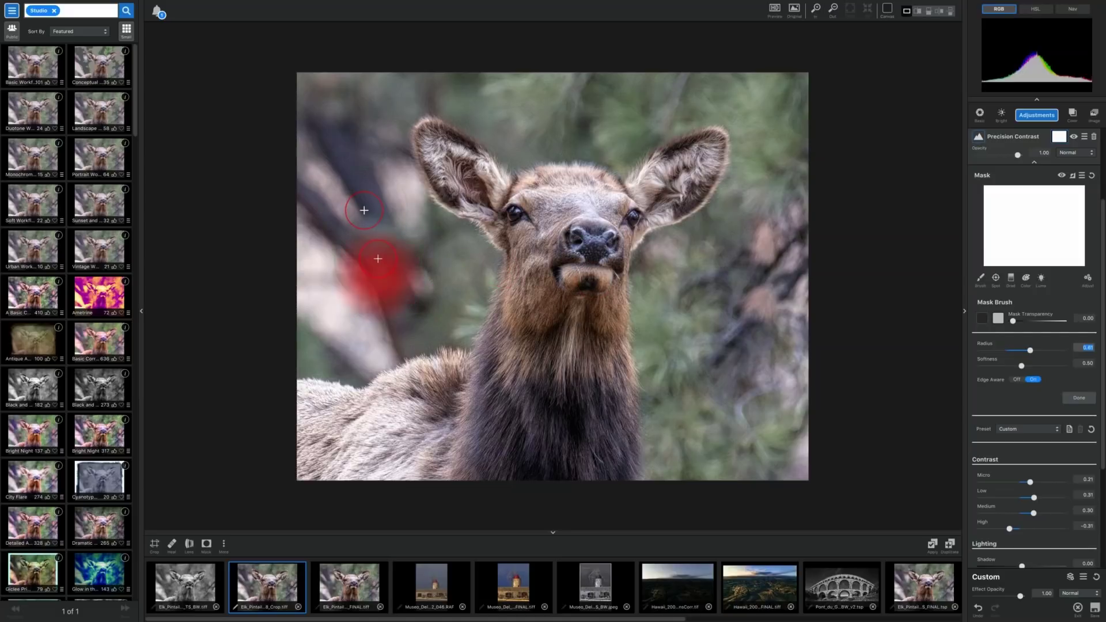
pyautogui.moveTo(364, 211)
pyautogui.mouseDown()
pyautogui.moveTo(328, 136)
pyautogui.moveTo(308, 169)
pyautogui.moveTo(338, 330)
pyautogui.moveTo(388, 282)
pyautogui.moveTo(387, 186)
pyautogui.moveTo(311, 140)
pyautogui.mouseUp()
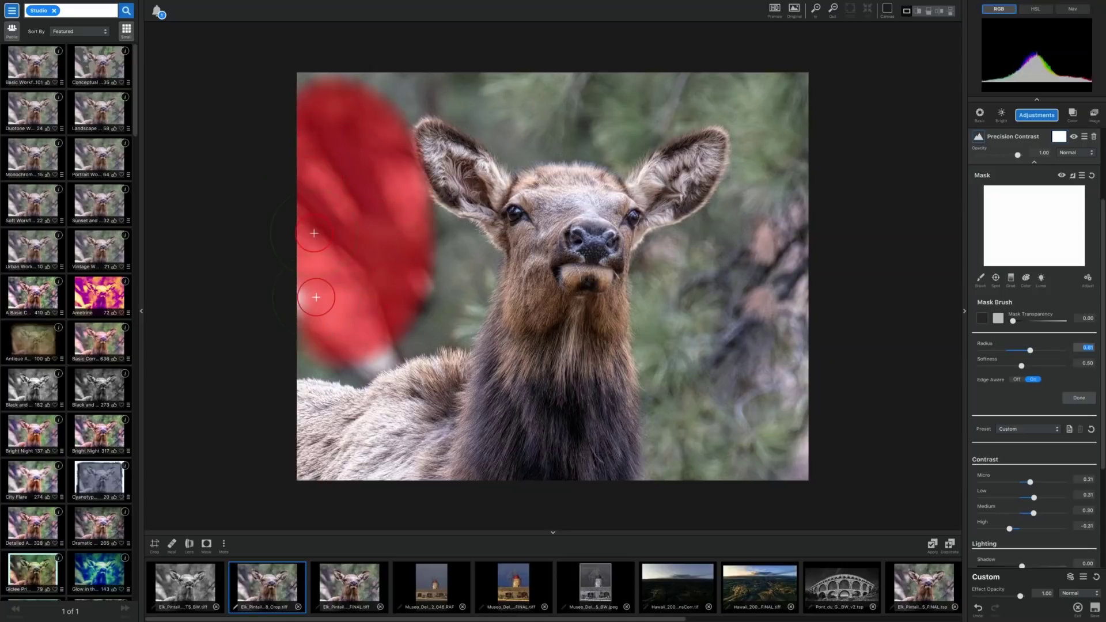
pyautogui.moveTo(316, 297); pyautogui.dragTo(323, 299)
pyautogui.moveTo(728, 300); pyautogui.dragTo(808, 208)
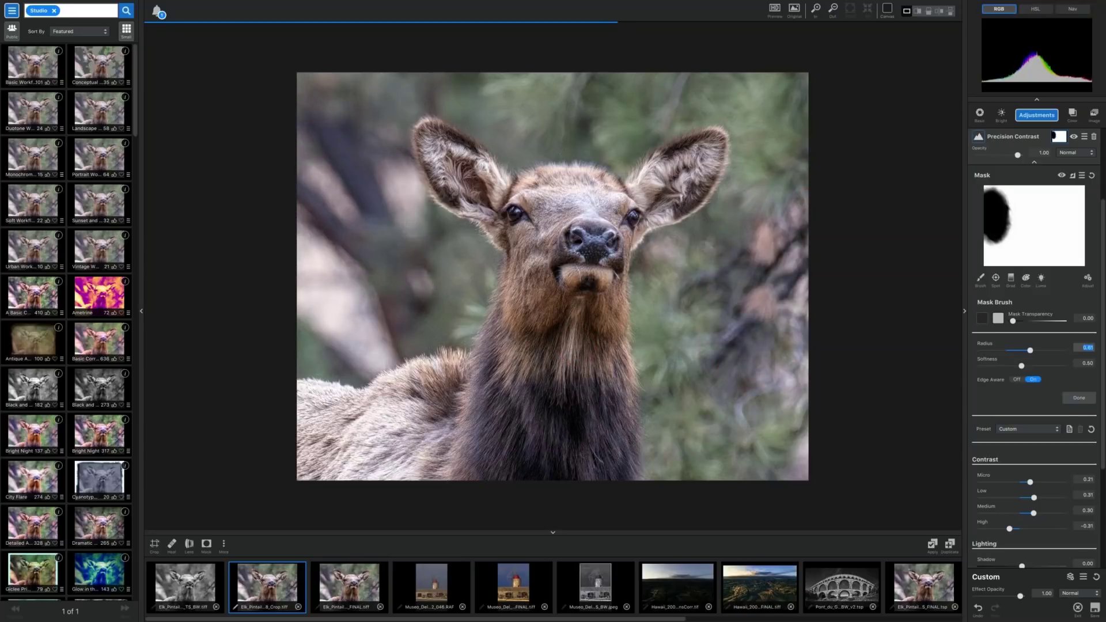
pyautogui.moveTo(798, 270); pyautogui.dragTo(781, 402)
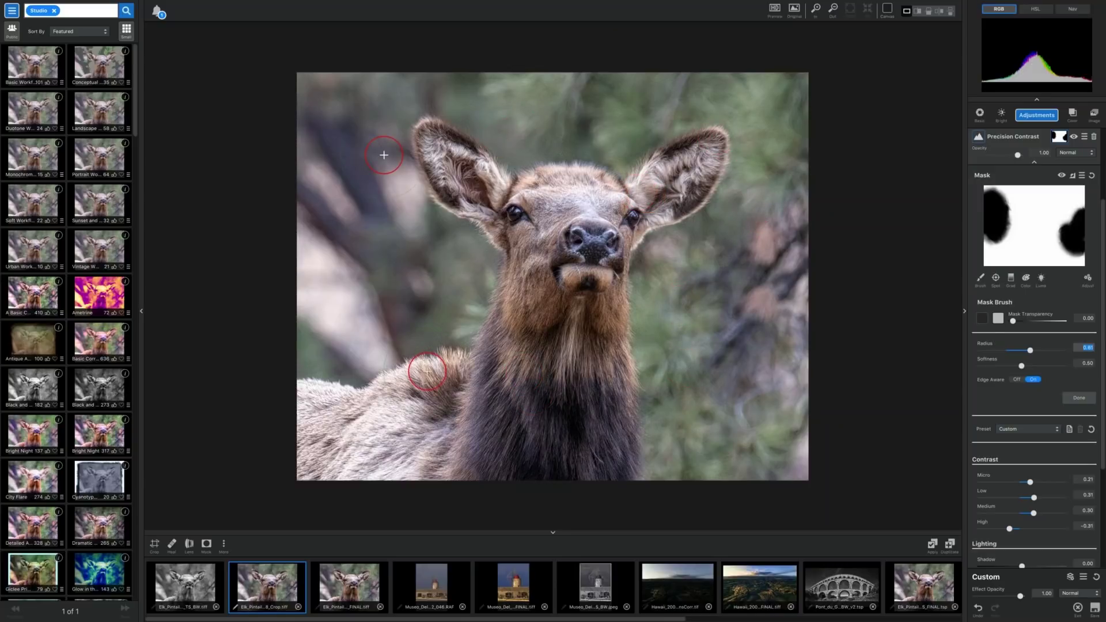
pyautogui.press('Return')
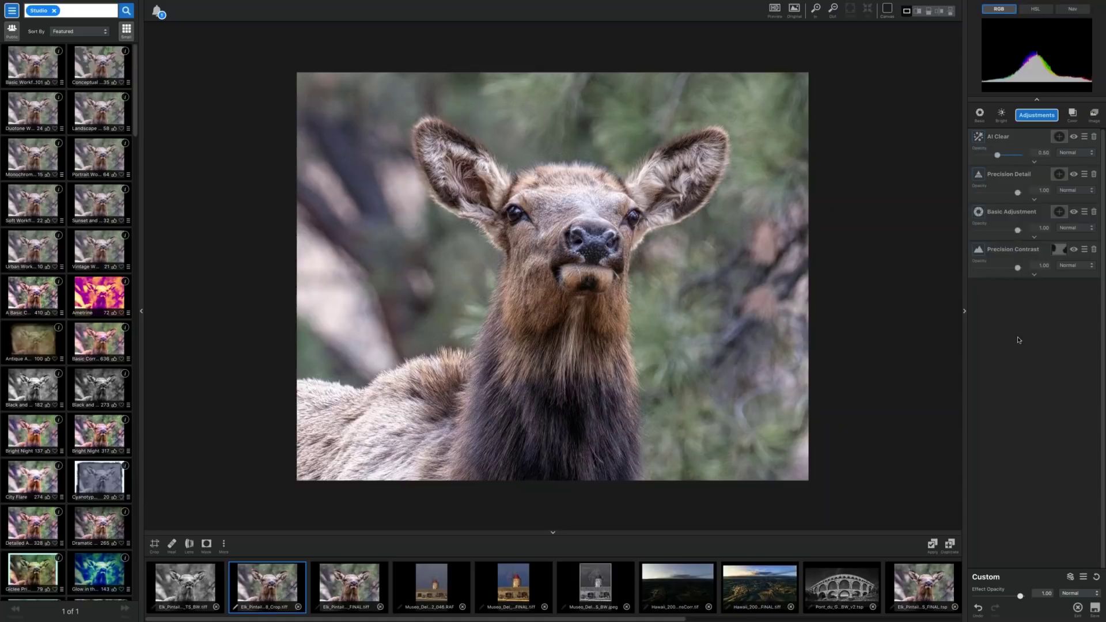
# Add an HSL Color Tuning adjustment and set its Red Saturation to 0.30 and Red Lightness to about -0.20
pyautogui.click(1037, 115)
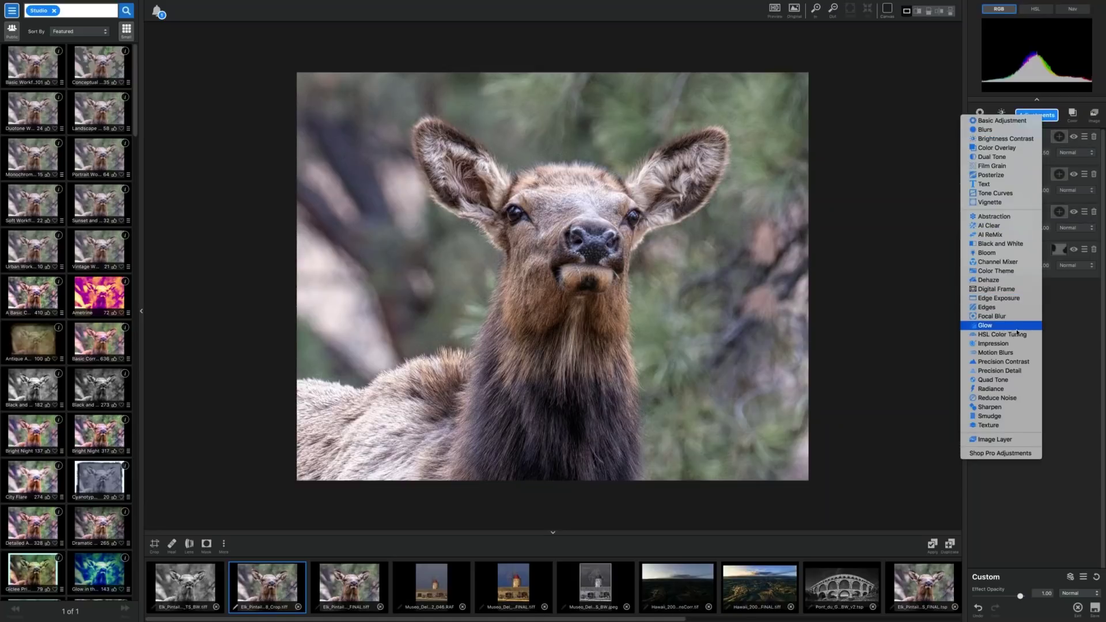
pyautogui.click(1018, 335)
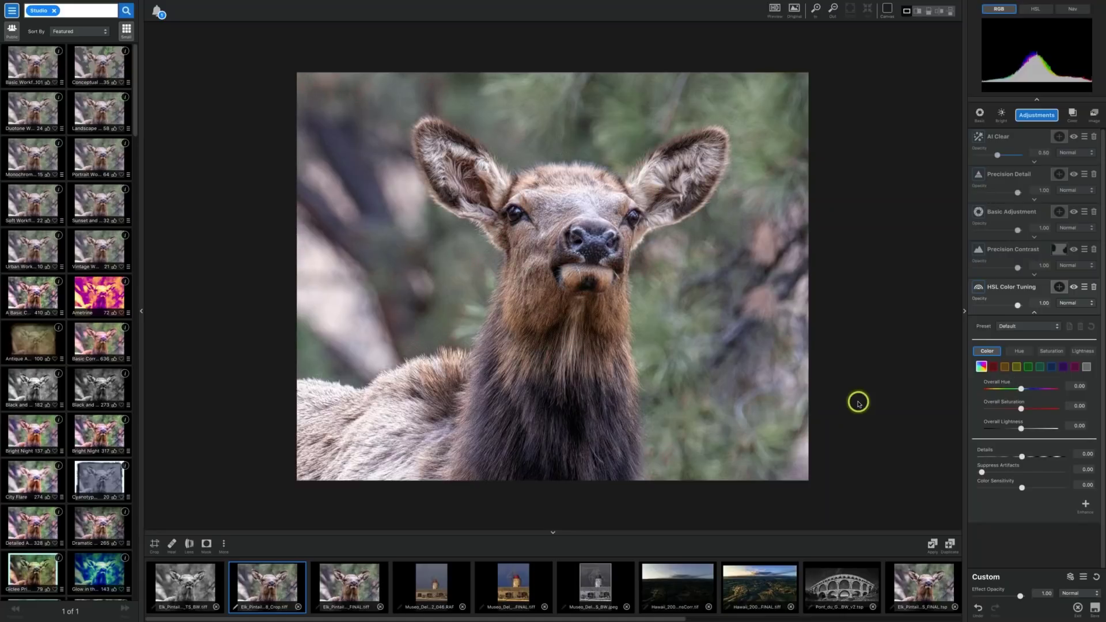
pyautogui.click(996, 371)
pyautogui.click(1006, 367)
pyautogui.click(997, 368)
pyautogui.click(995, 366)
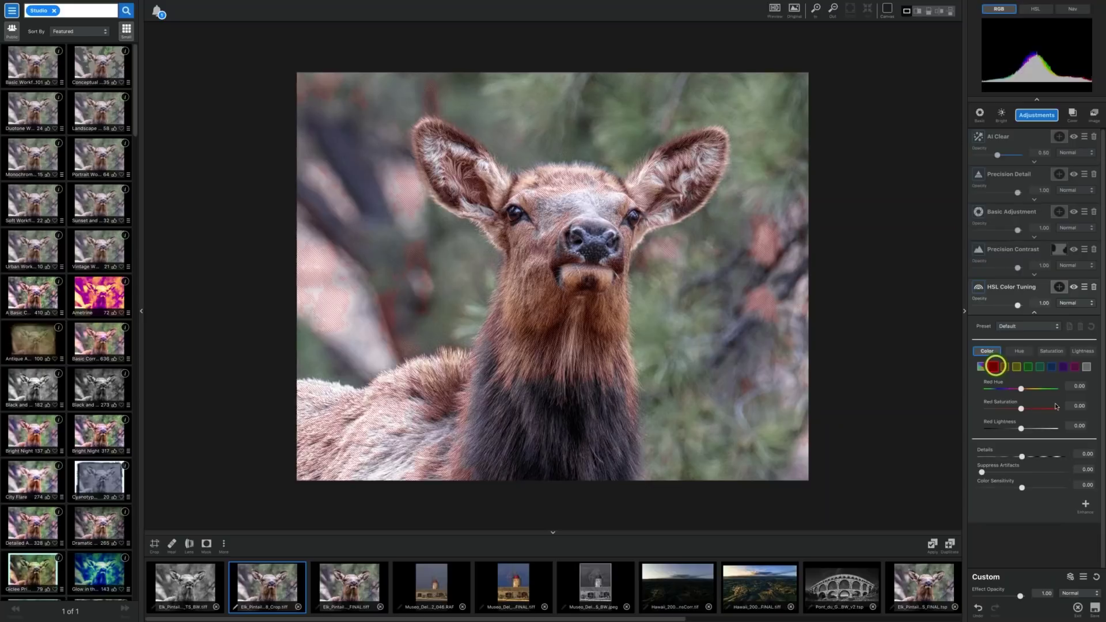
pyautogui.click(1021, 408)
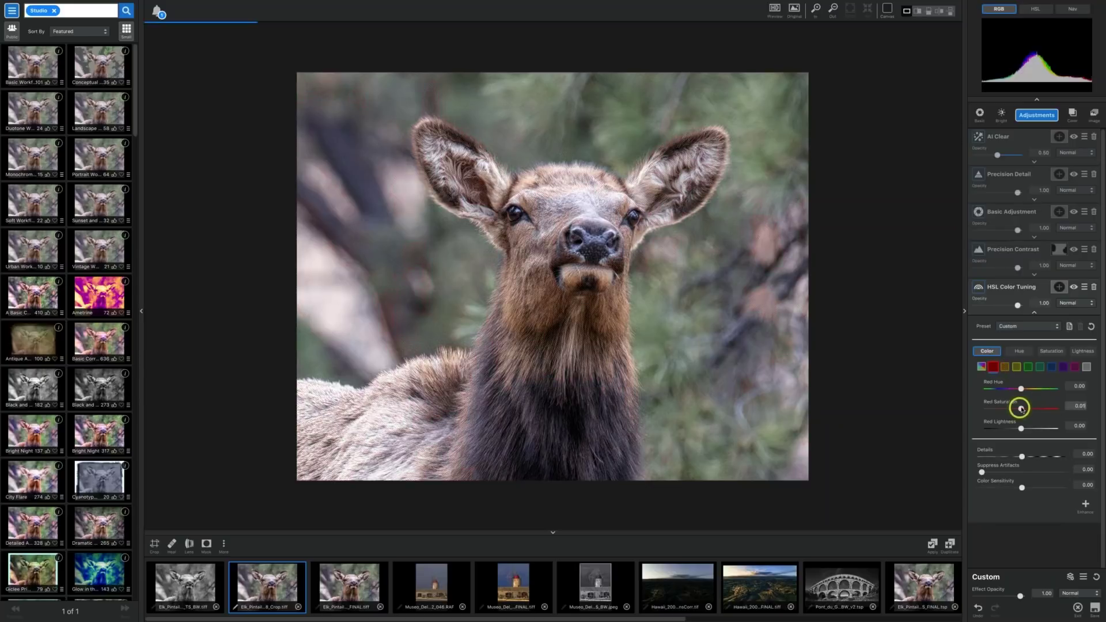
pyautogui.moveTo(1021, 408)
pyautogui.mouseDown()
pyautogui.moveTo(1048, 408)
pyautogui.moveTo(1024, 410)
pyautogui.moveTo(1031, 421)
pyautogui.moveTo(1015, 429)
pyautogui.mouseUp()
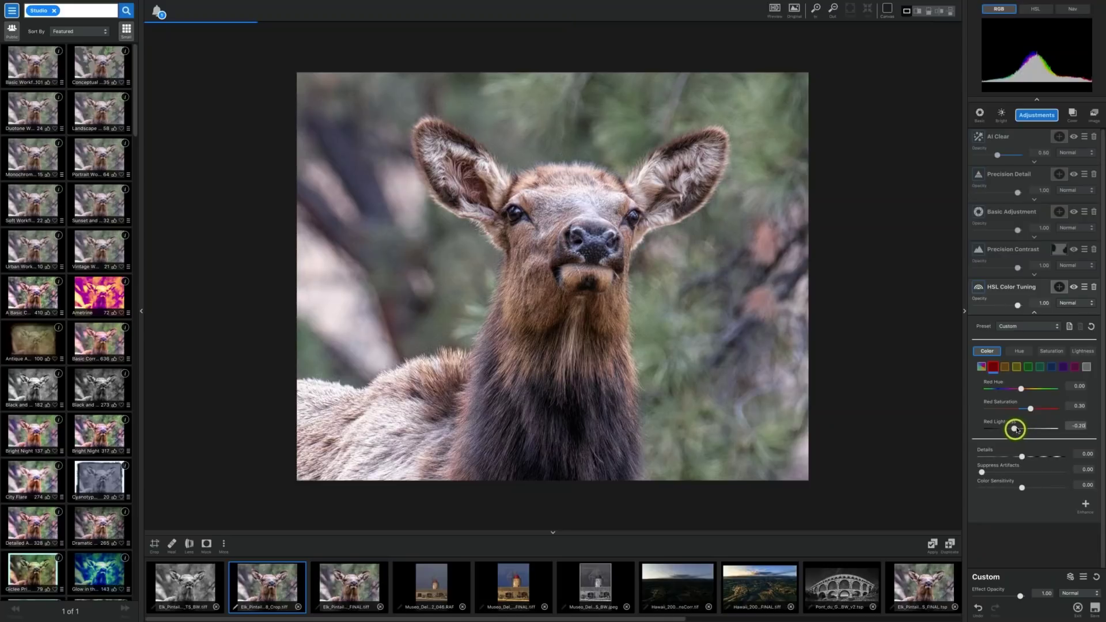
# Set the HSL Color Tuning adjustment's Orange Saturation to 0.17
pyautogui.click(1006, 367)
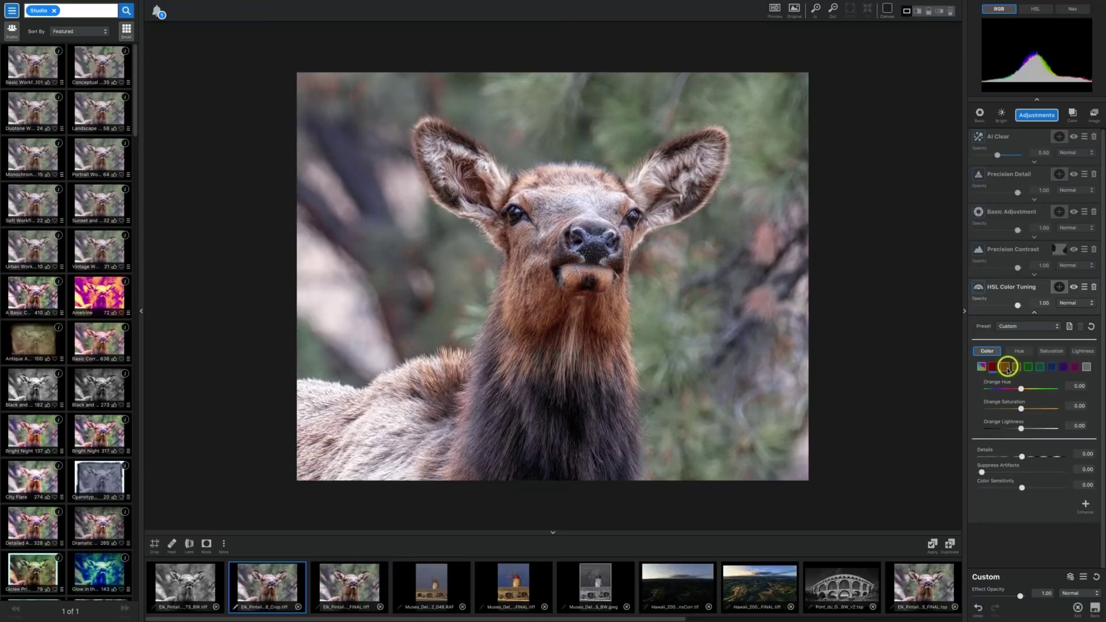
pyautogui.moveTo(1022, 409); pyautogui.dragTo(1028, 409)
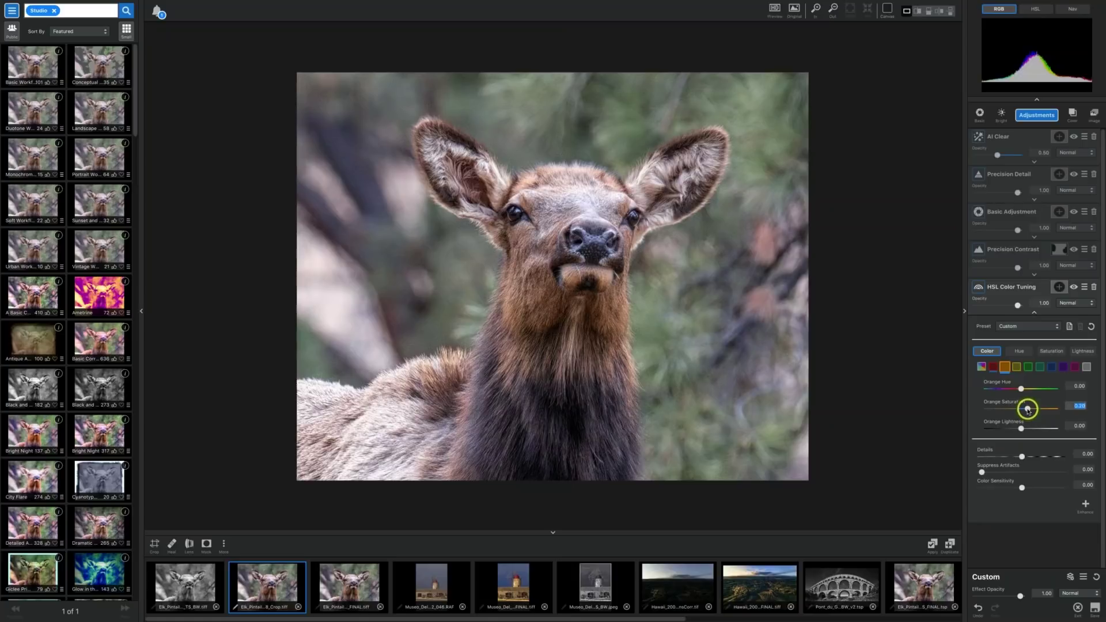
pyautogui.moveTo(1028, 409); pyautogui.dragTo(1027, 409)
pyautogui.moveTo(1027, 408); pyautogui.dragTo(1026, 409)
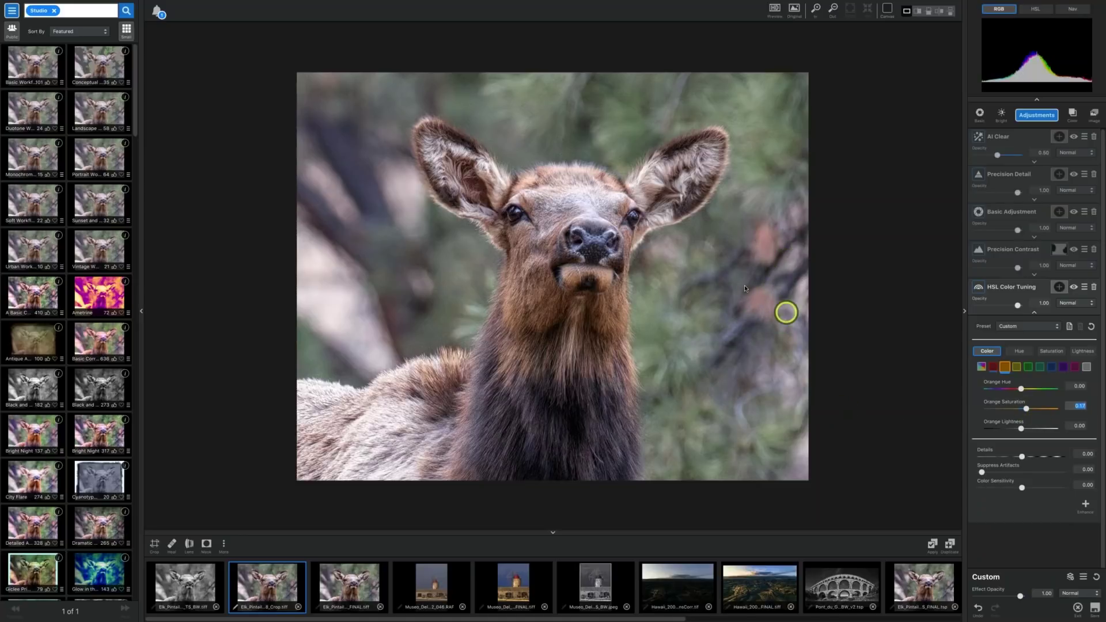
# Mask HSL Color Tuning out of the reddish background patches to the right of the elk, and collapse the adjustment
pyautogui.click(1057, 287)
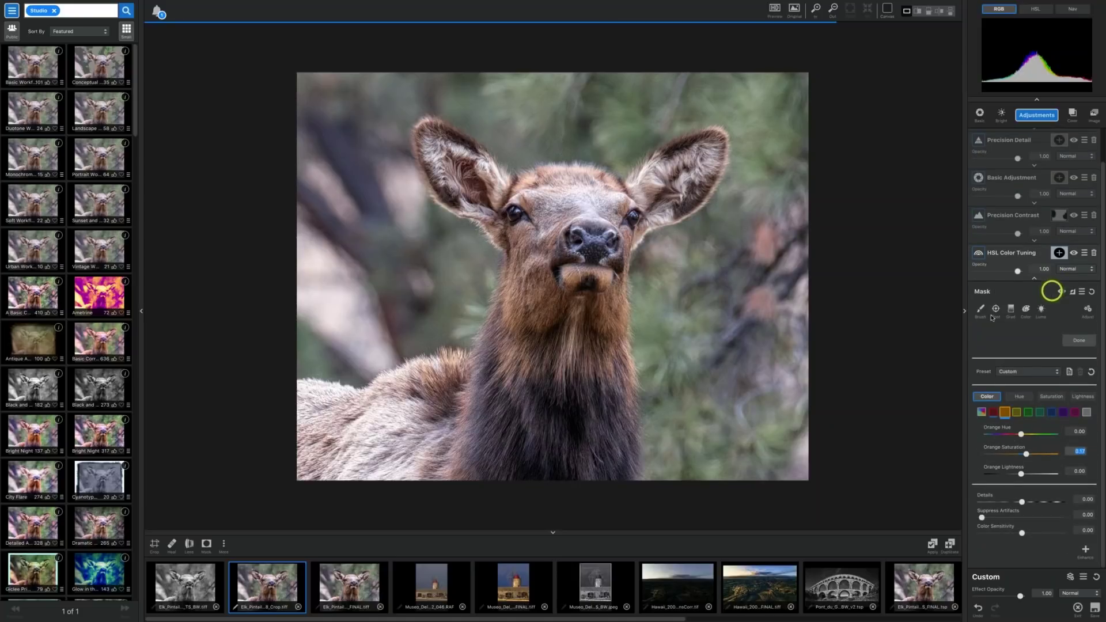
pyautogui.click(980, 310)
pyautogui.moveTo(779, 306); pyautogui.dragTo(782, 211)
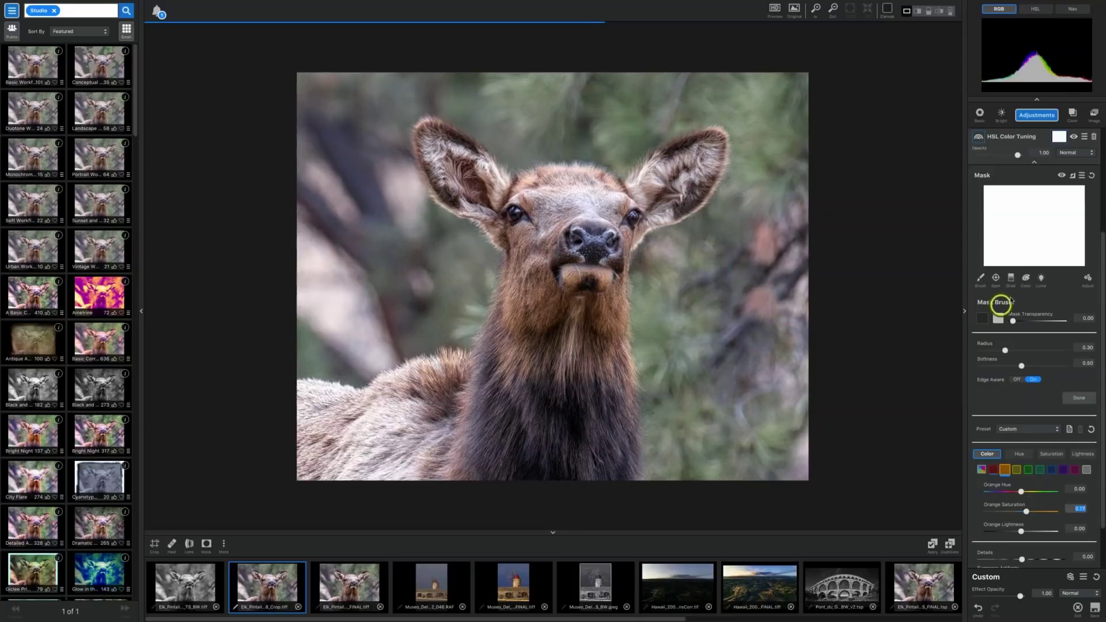
pyautogui.click(1034, 162)
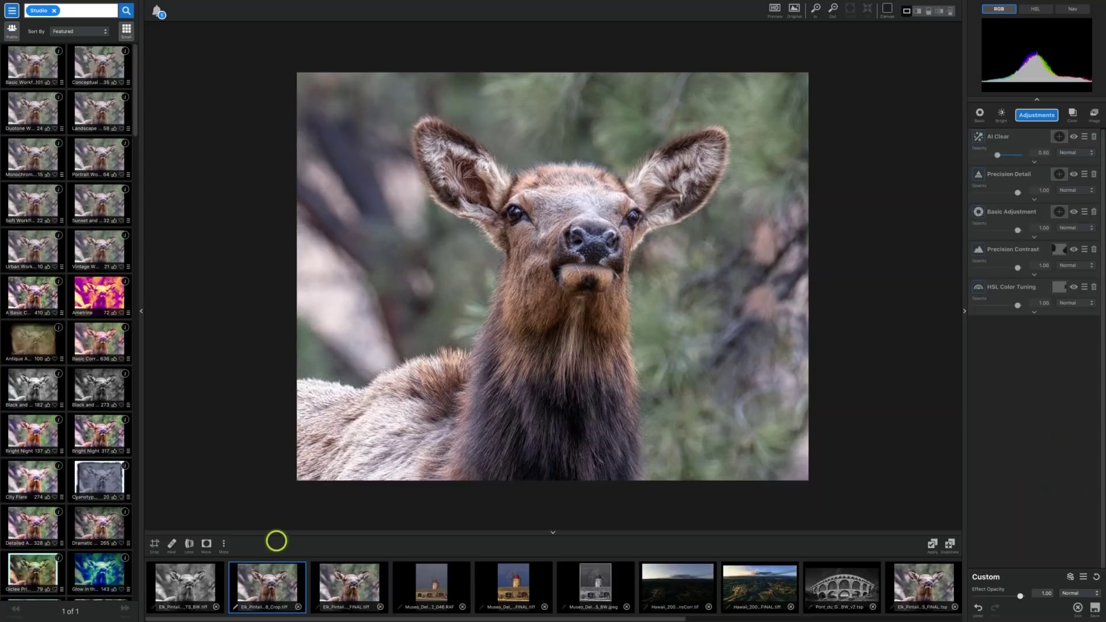
# Show the original and edited elk side by side, and list all effects without the Studio filter as larger thumbnails
pyautogui.click(919, 11)
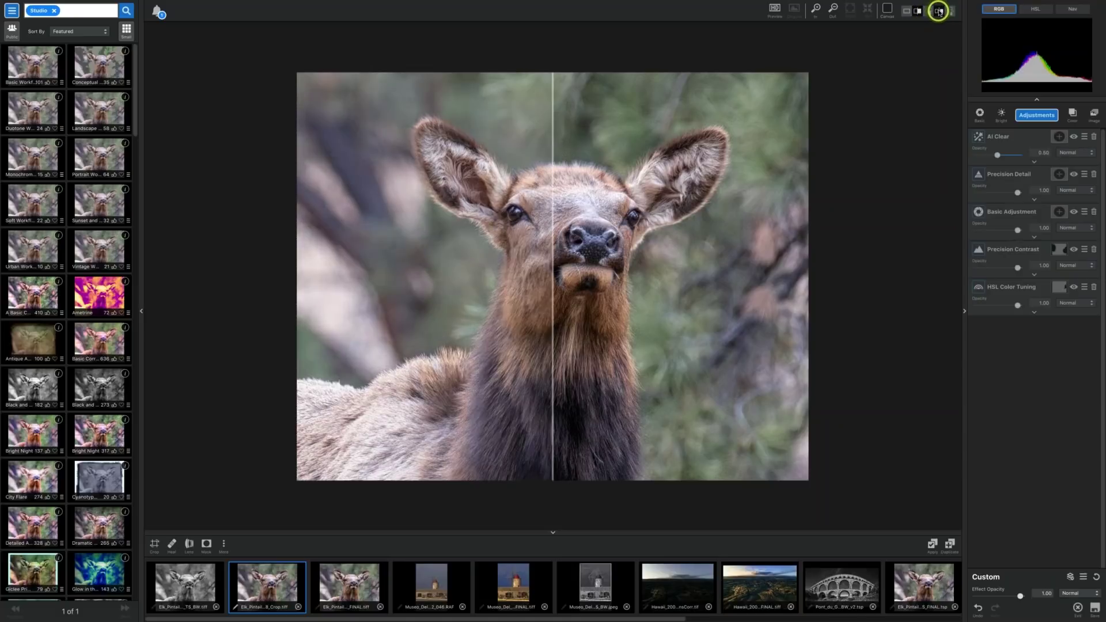
pyautogui.click(939, 10)
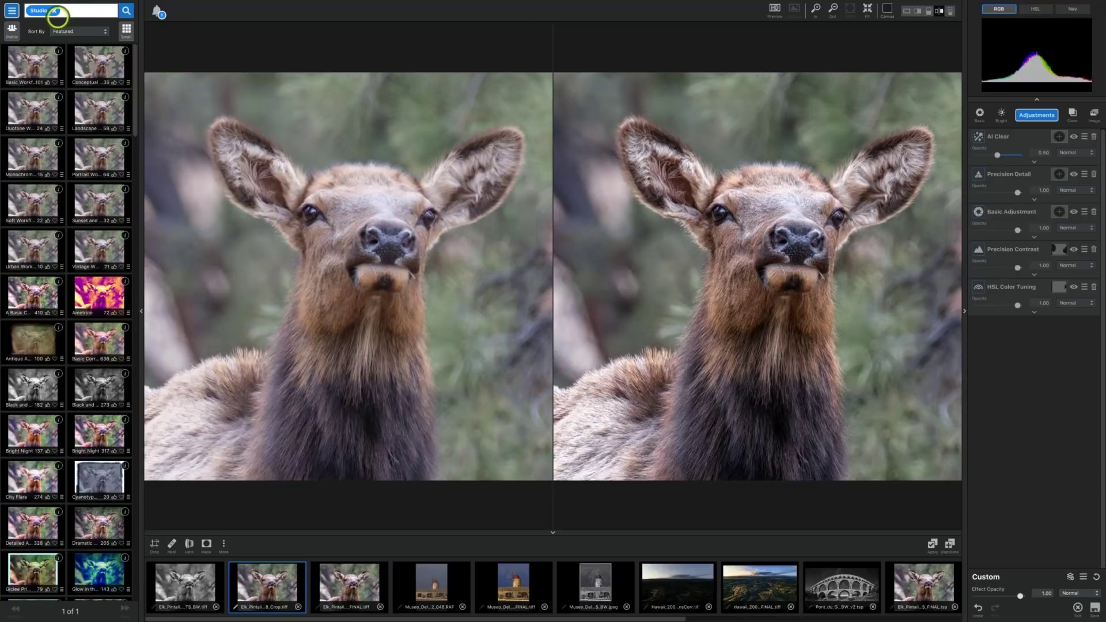
pyautogui.click(54, 10)
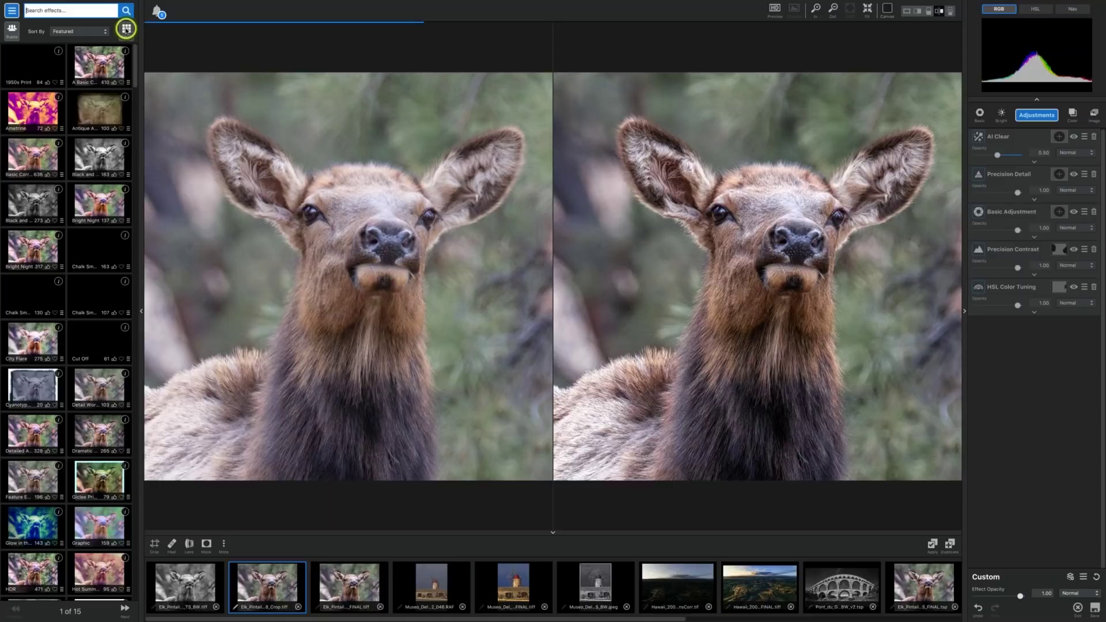
pyautogui.click(127, 29)
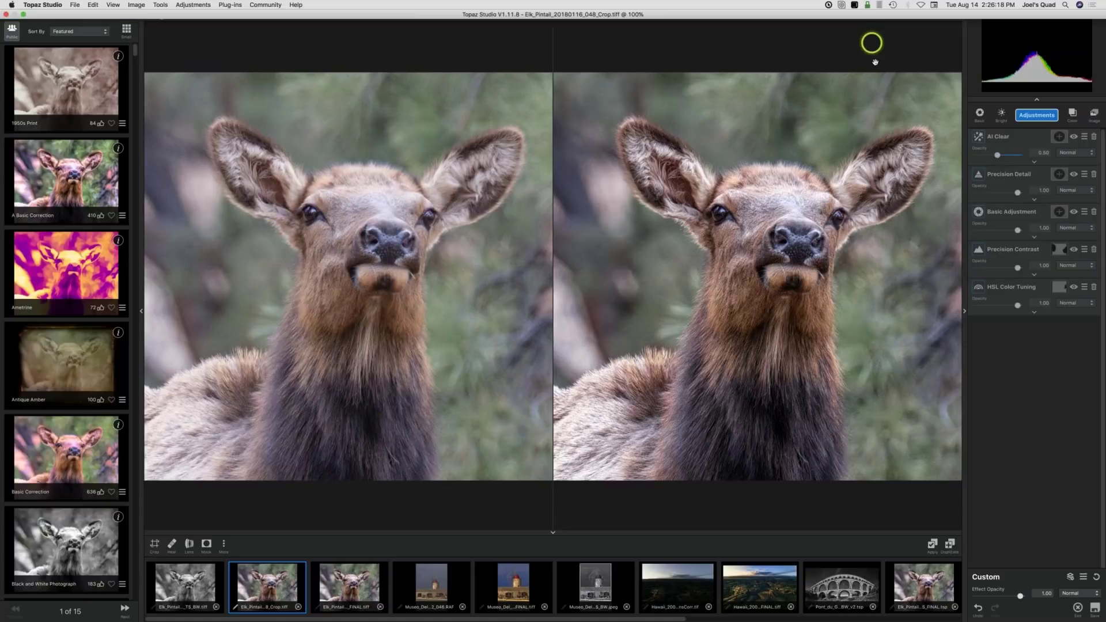
# Examine the whole original and edited photo side by side, and view the saved black-and-white elk for reference
pyautogui.click(869, 11)
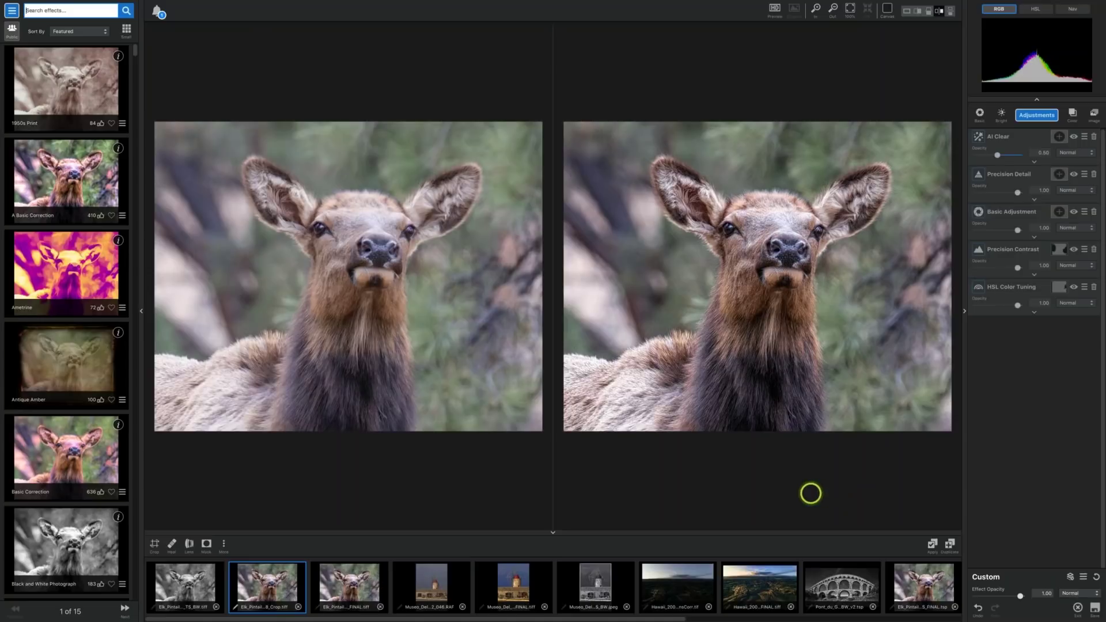
pyautogui.click(907, 11)
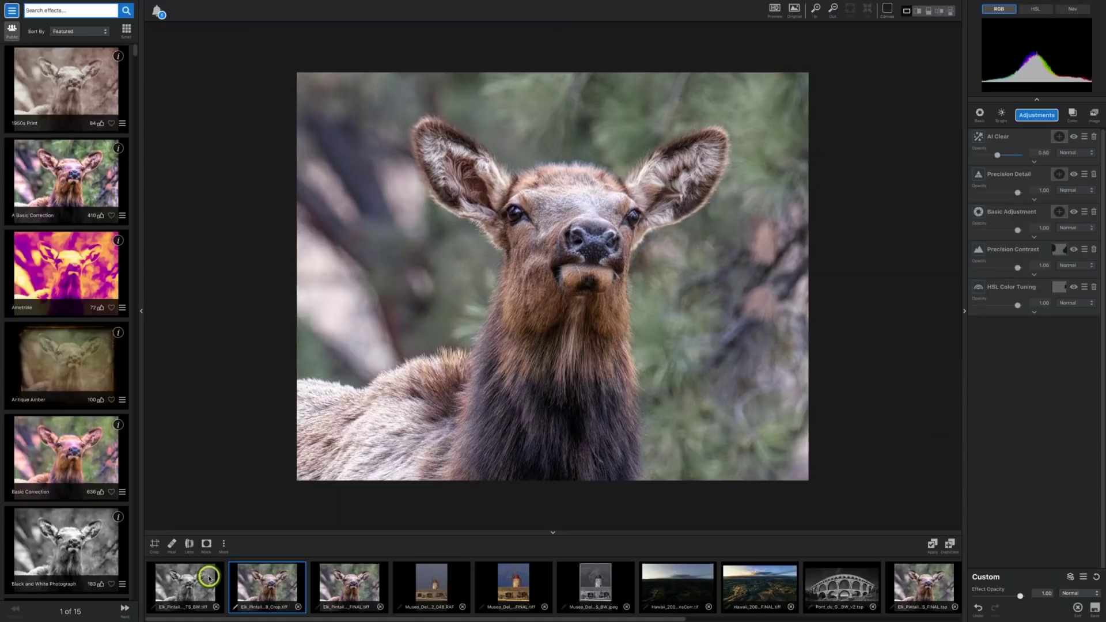
pyautogui.click(208, 577)
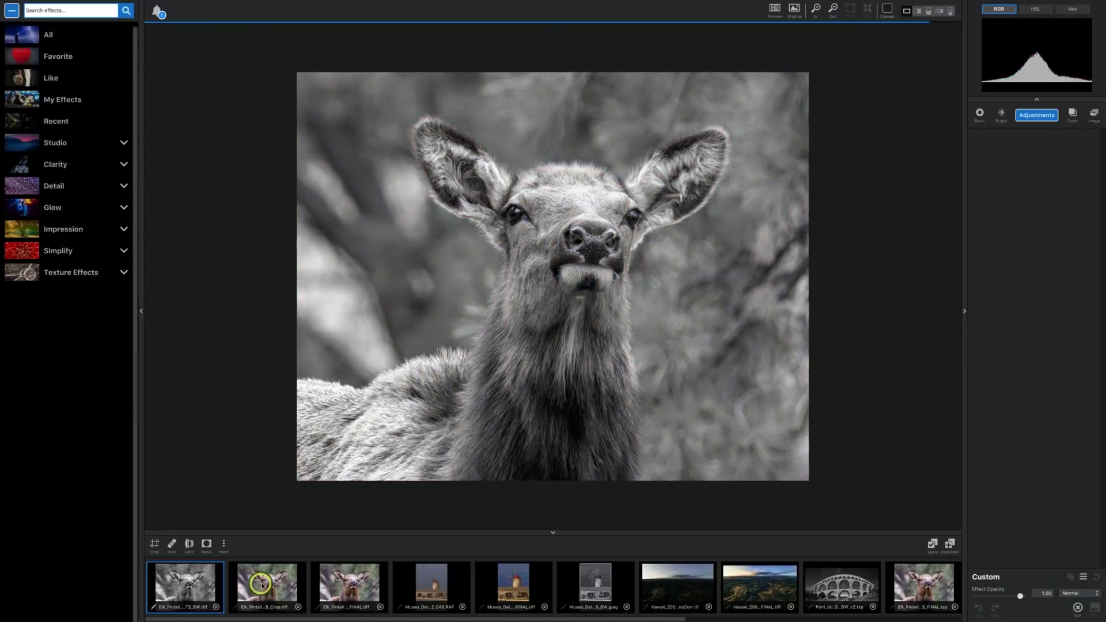
pyautogui.click(268, 585)
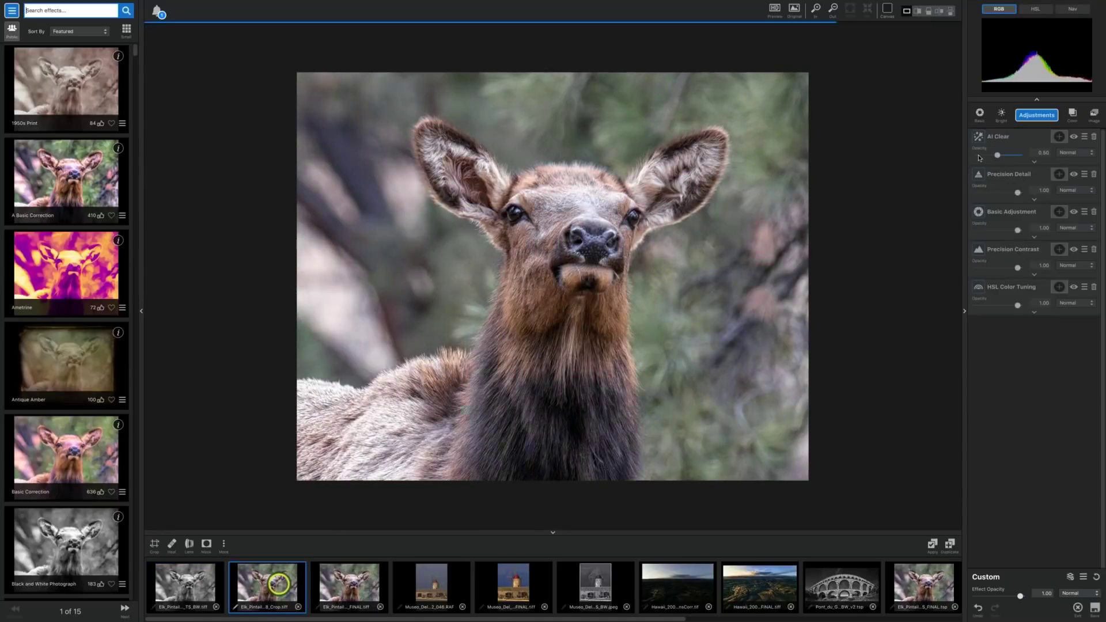
# Add a Black and White adjustment to the cropped elk photo and set its Orange value to 0.16
pyautogui.click(1045, 115)
pyautogui.moveTo(1045, 114); pyautogui.dragTo(1003, 242)
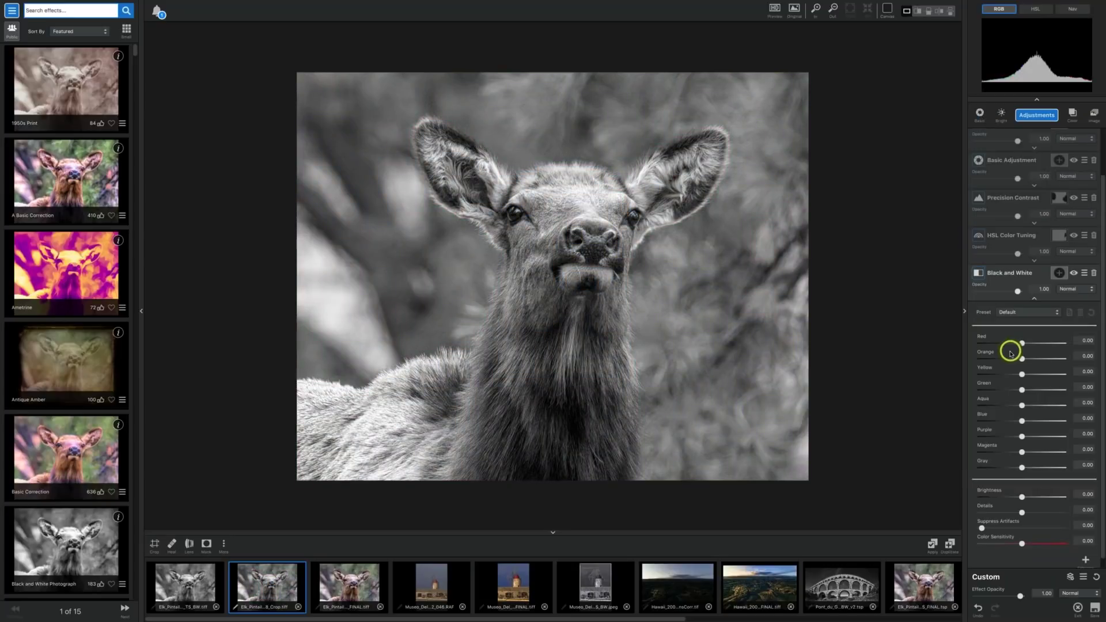
pyautogui.scroll(-1, 1010, 354)
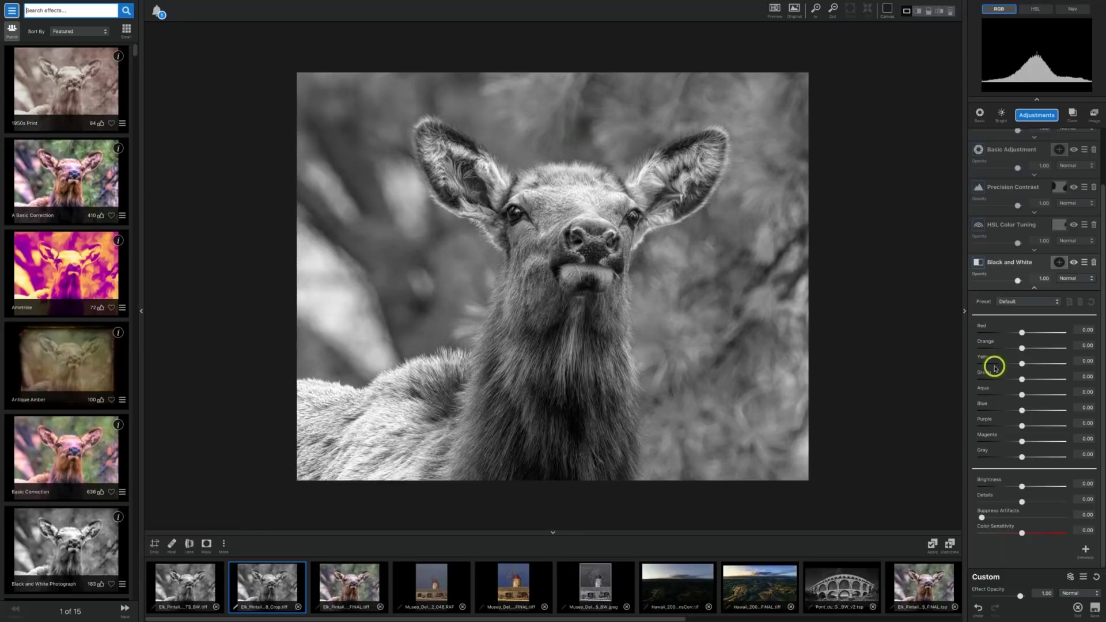
pyautogui.click(1022, 348)
pyautogui.moveTo(1022, 348)
pyautogui.mouseDown()
pyautogui.moveTo(1061, 348)
pyautogui.moveTo(1028, 347)
pyautogui.mouseUp()
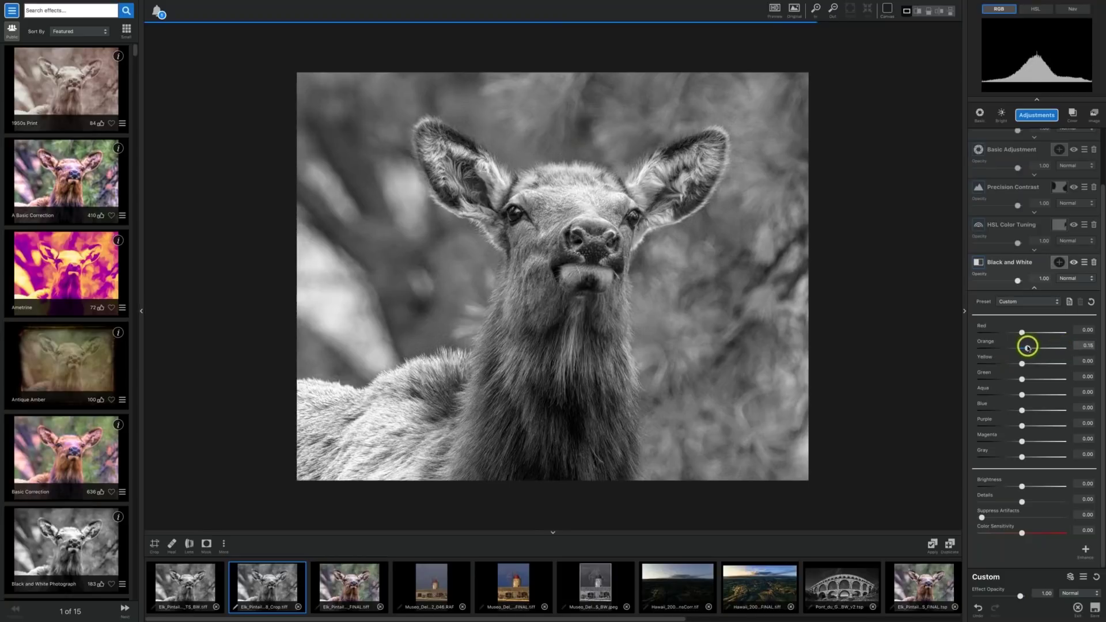
pyautogui.moveTo(1028, 347); pyautogui.dragTo(1029, 347)
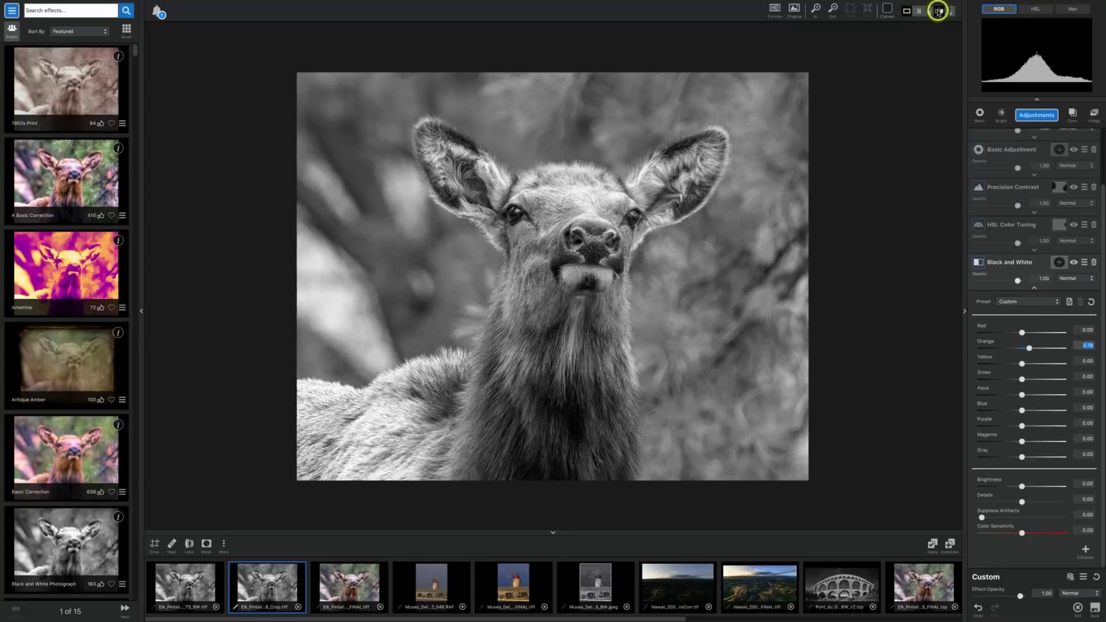
# Show the whole original and edited elk side by side, and hide the Black and White adjustment to compare the color version
pyautogui.click(938, 11)
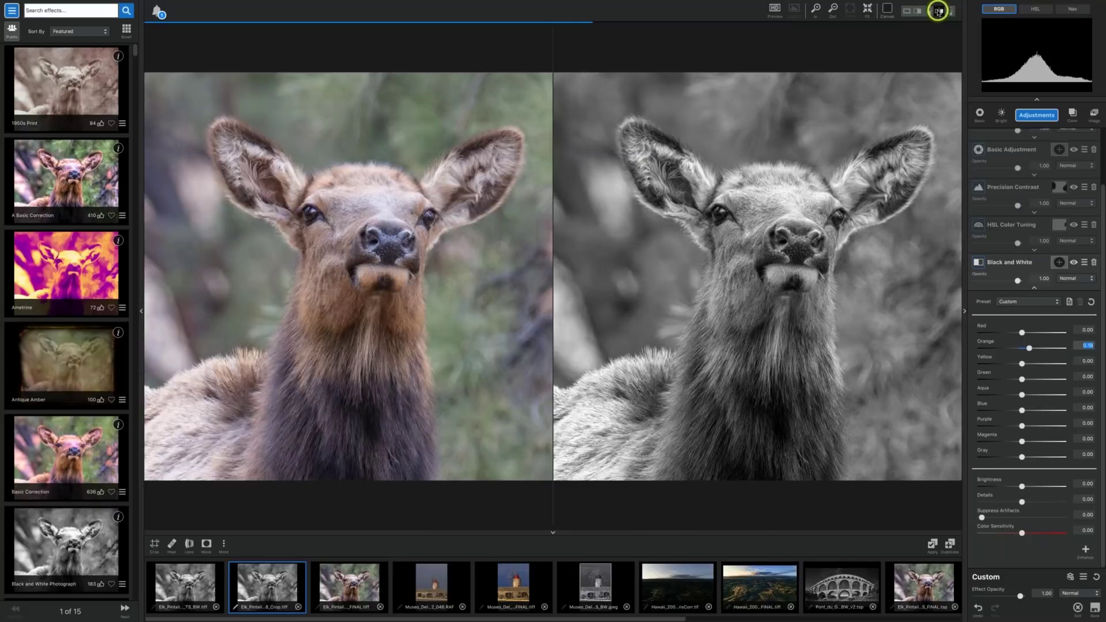
pyautogui.click(867, 9)
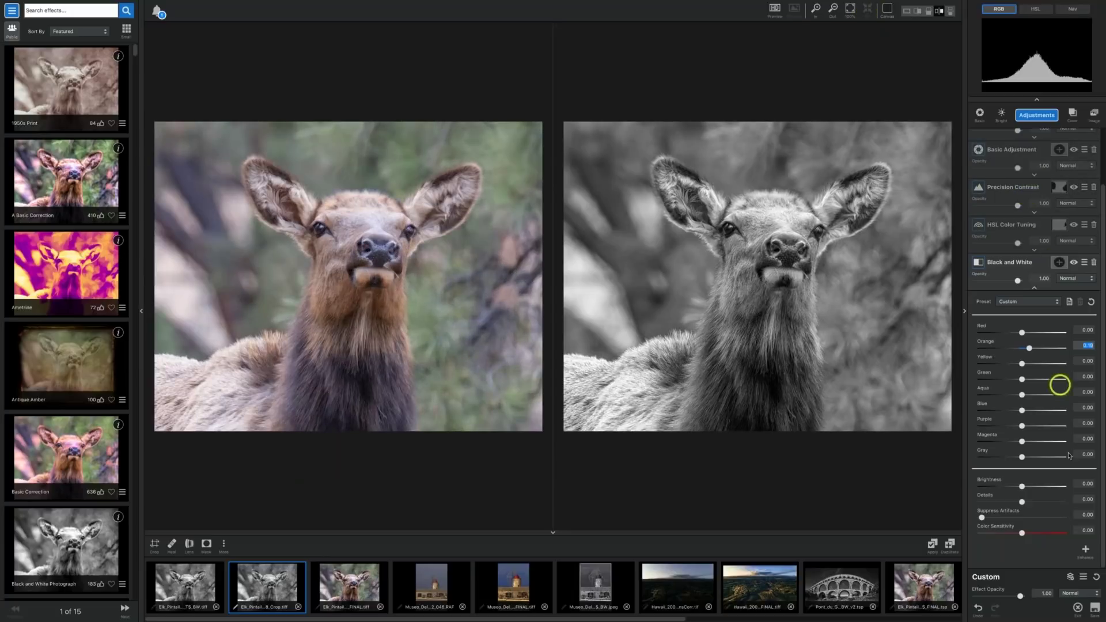
pyautogui.click(1073, 262)
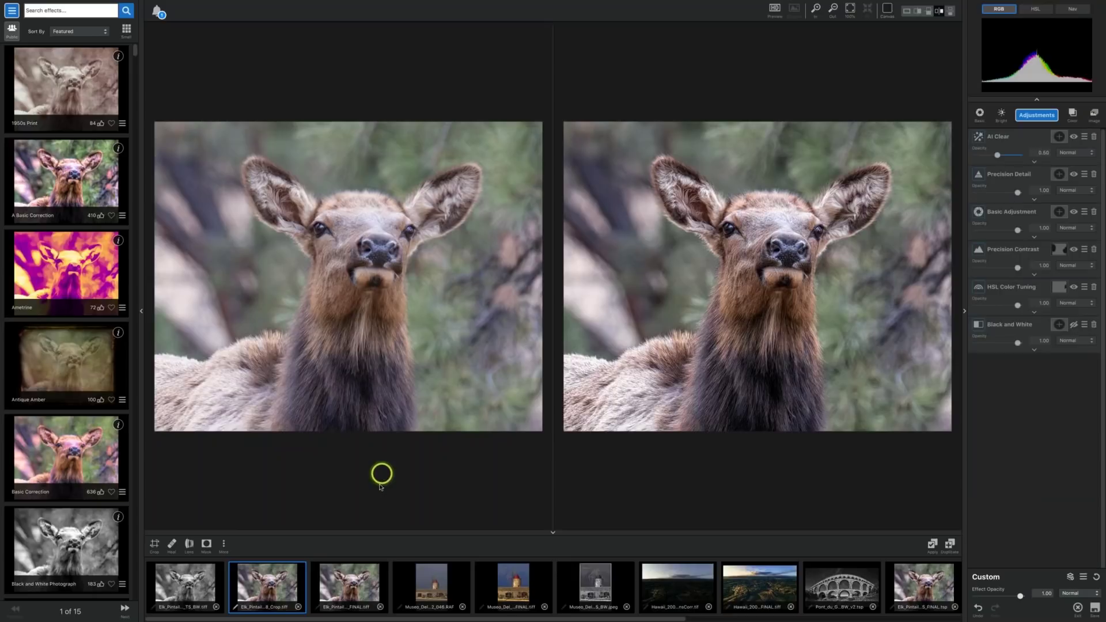
pyautogui.moveTo(375, 619)
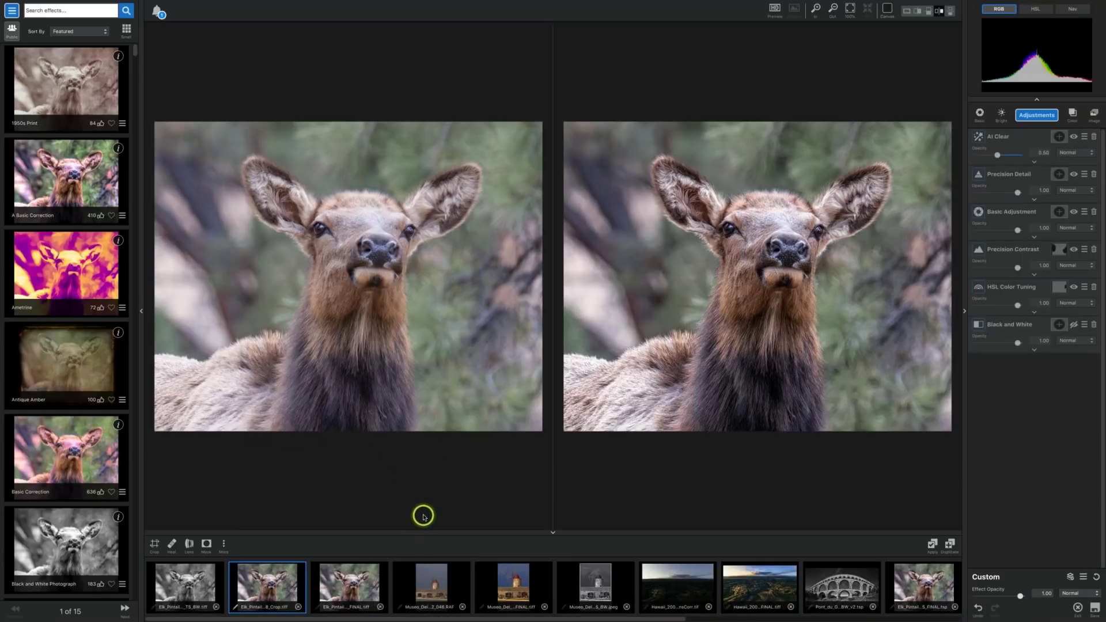
# Switch to the Keynote presentation and reveal the slide's bullets on AI Clear, Precision Detail and Precision Contrast
pyautogui.press('super+Tab')
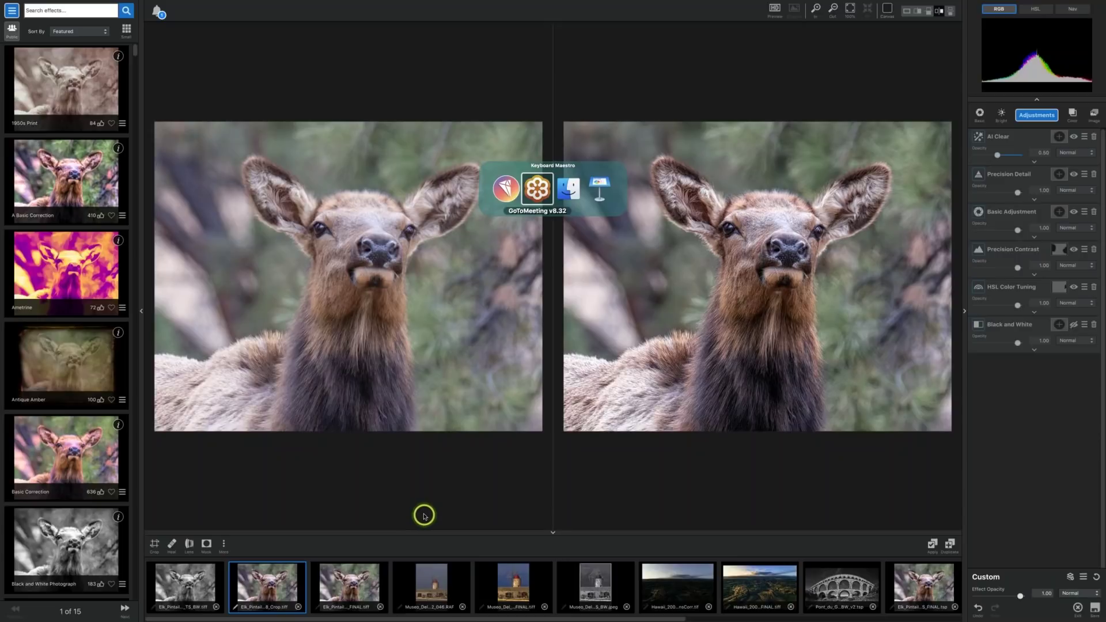
pyautogui.press('super+Tab')
pyautogui.press('super+Tab')
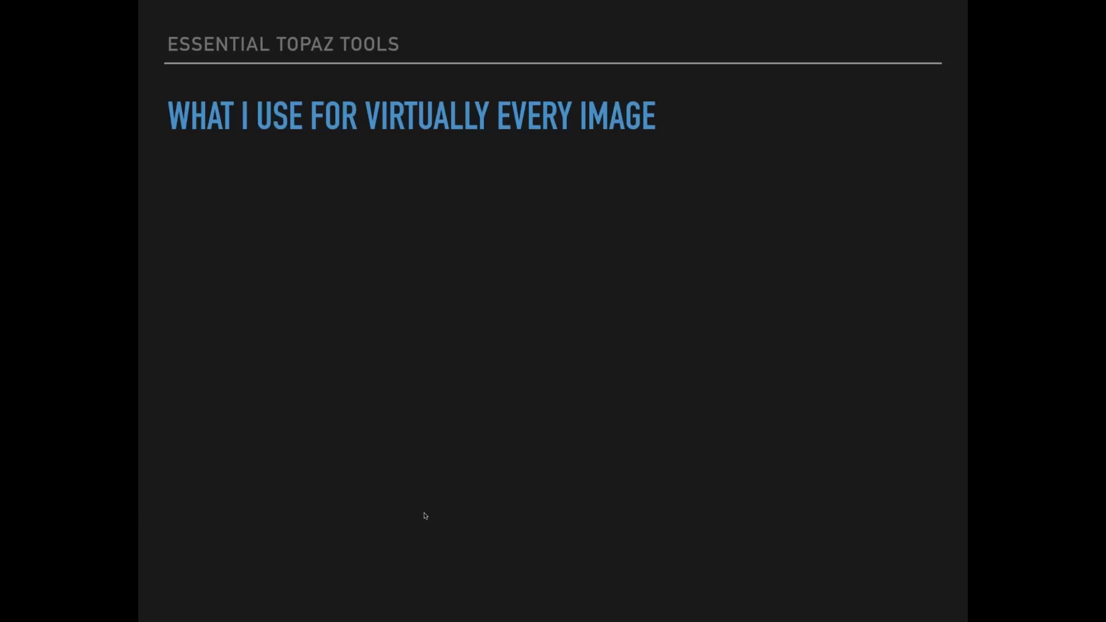
pyautogui.press('Right')
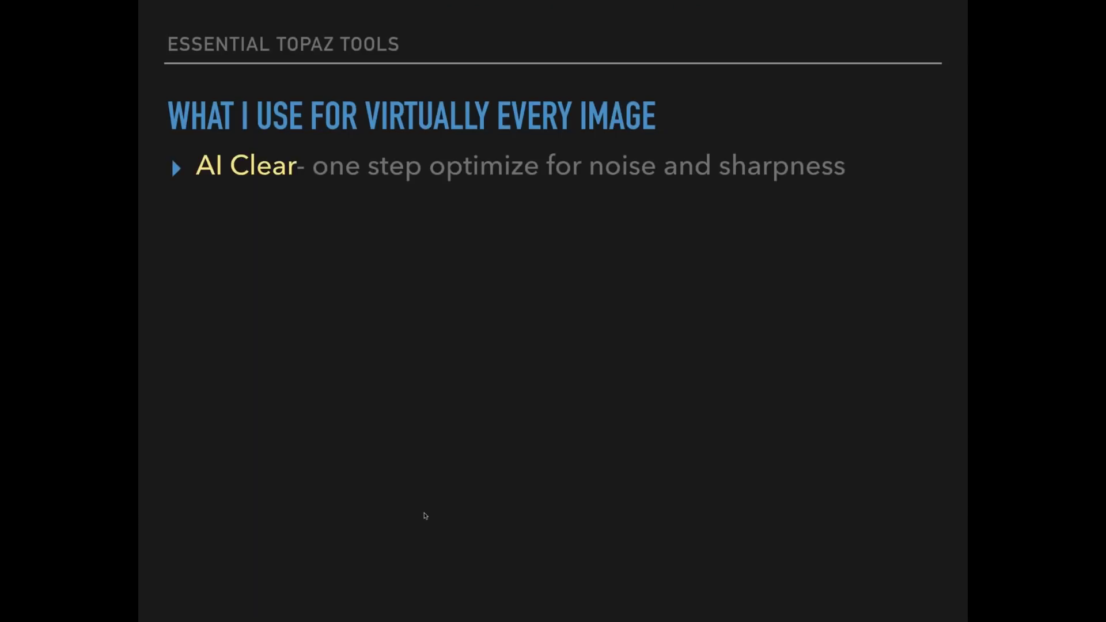
pyautogui.press('Right')
pyautogui.press('Right')
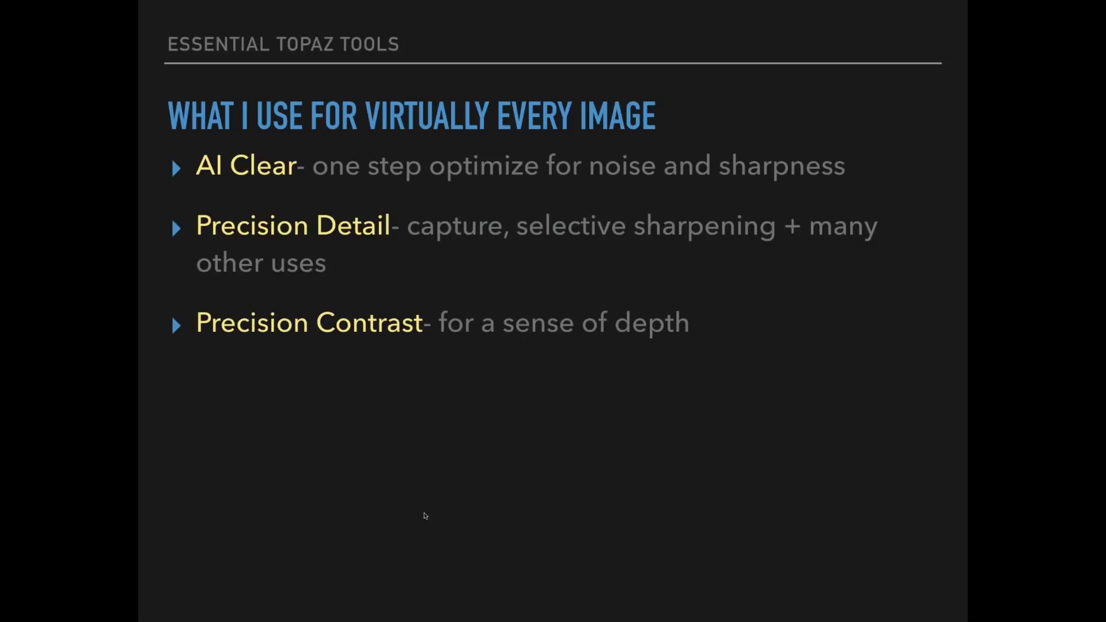
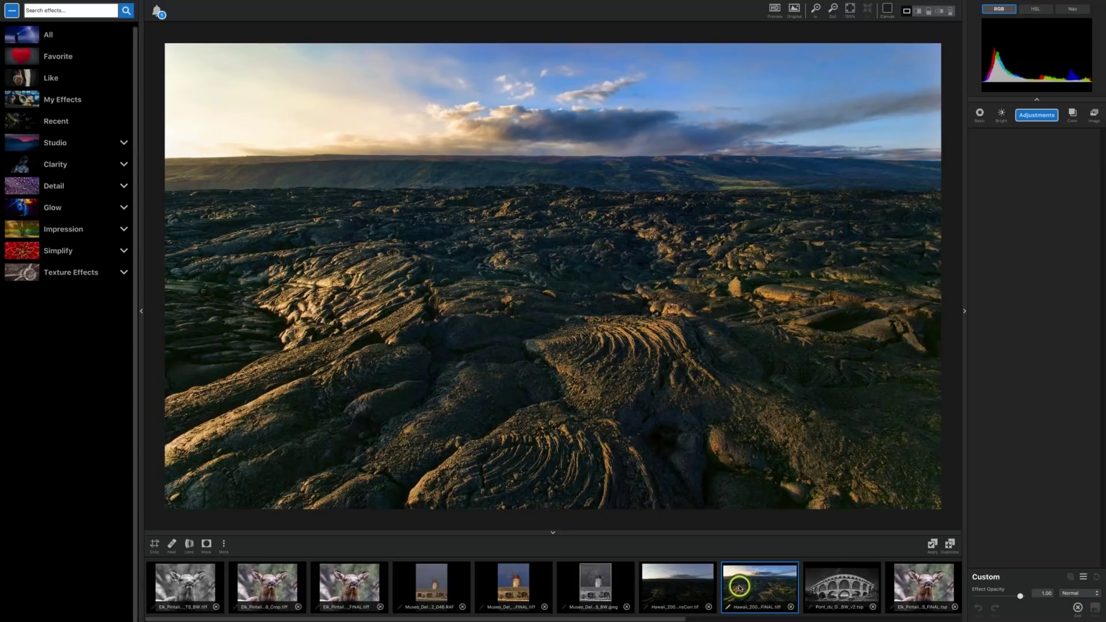
# Compare the dark lens-corrected Hawaii lava field photo with its final version, and leave the lens-corrected one open
pyautogui.click(689, 587)
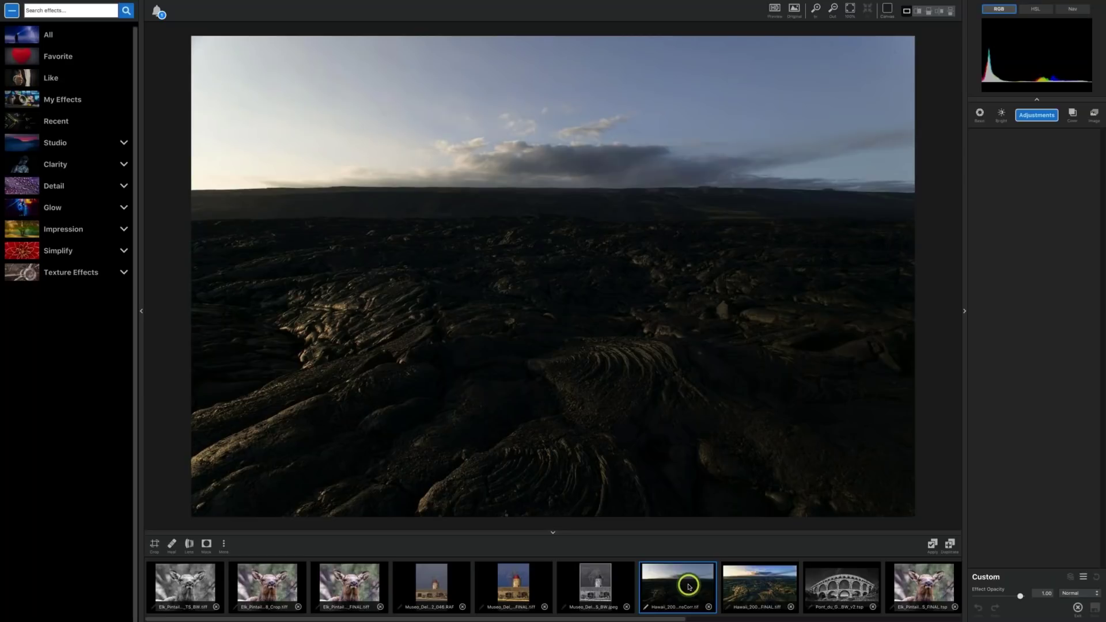
pyautogui.moveTo(620, 619)
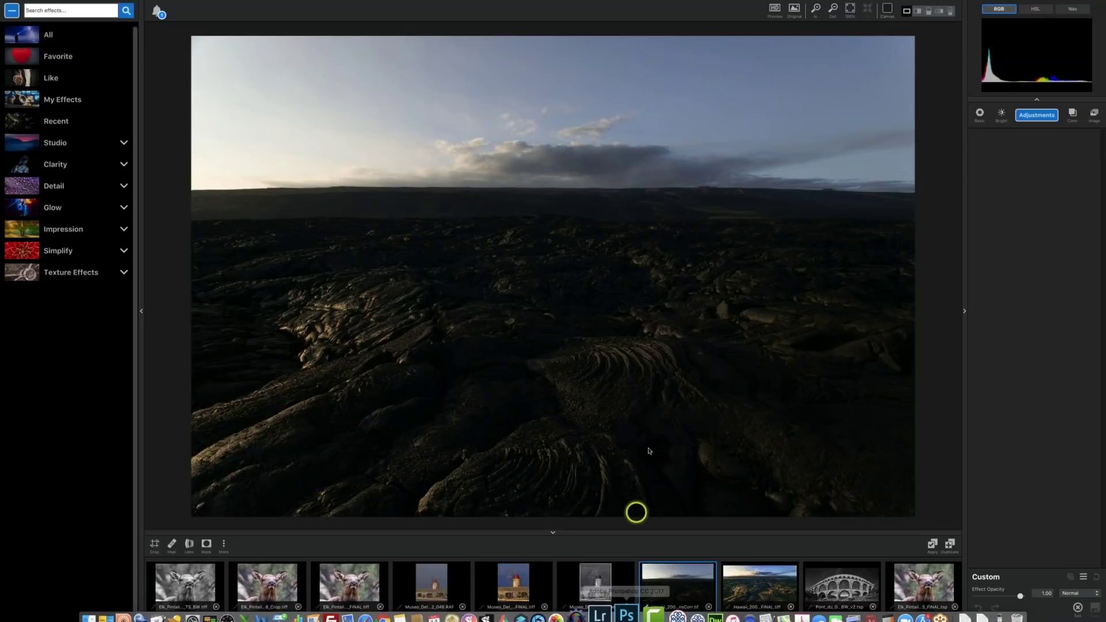
pyautogui.click(756, 589)
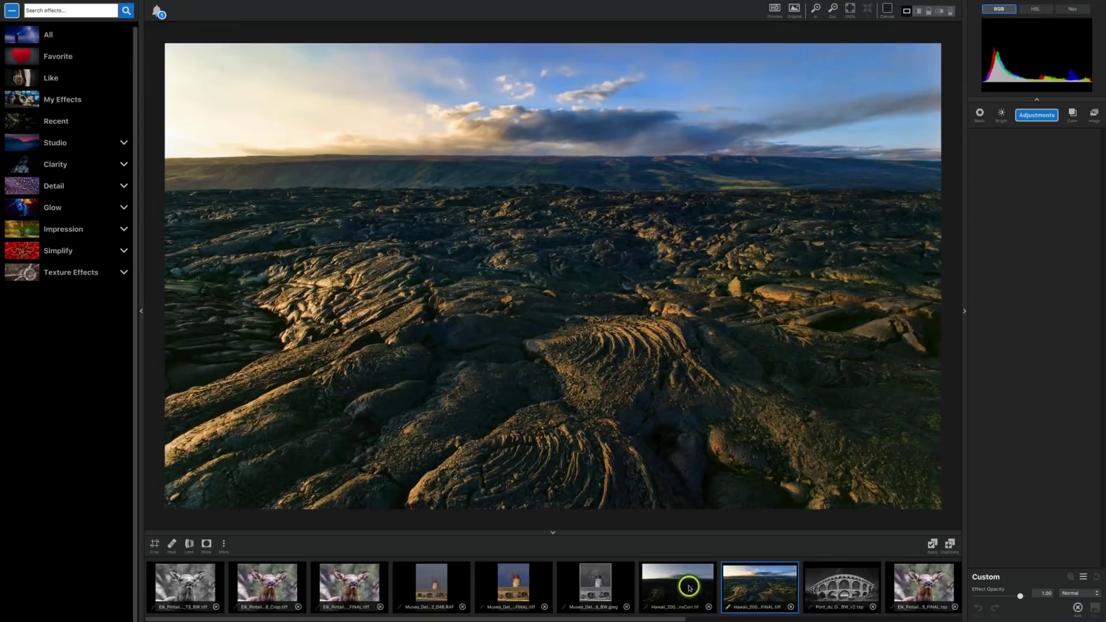
pyautogui.click(689, 587)
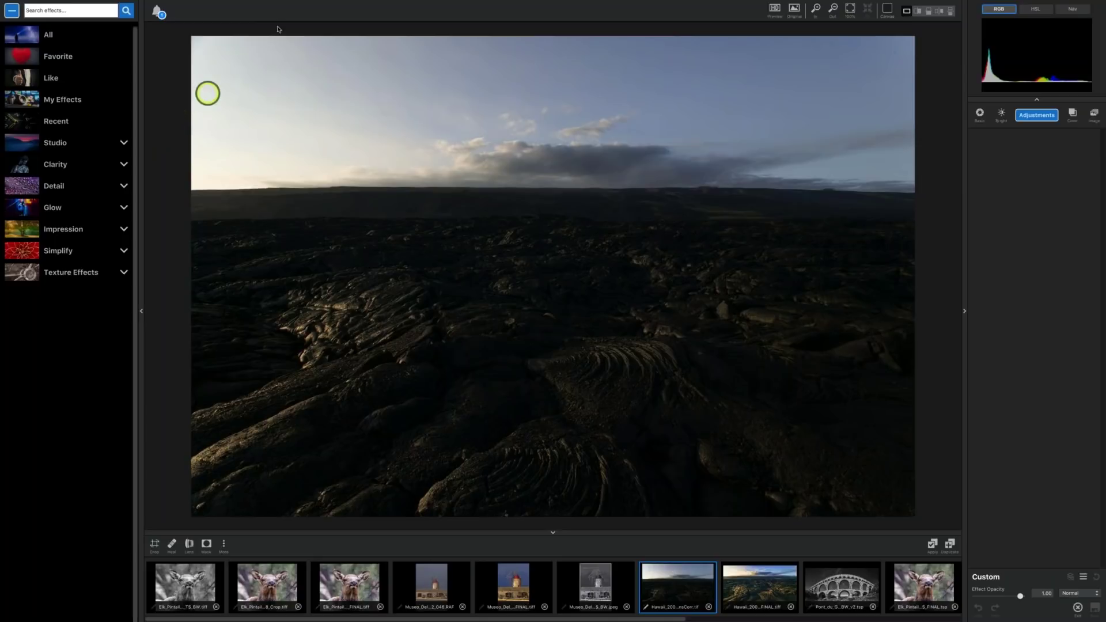
# Open the lens-corrected lava field photo in the Topaz Adjust 5 plug-in and reset all its adjustments
pyautogui.moveTo(277, 3)
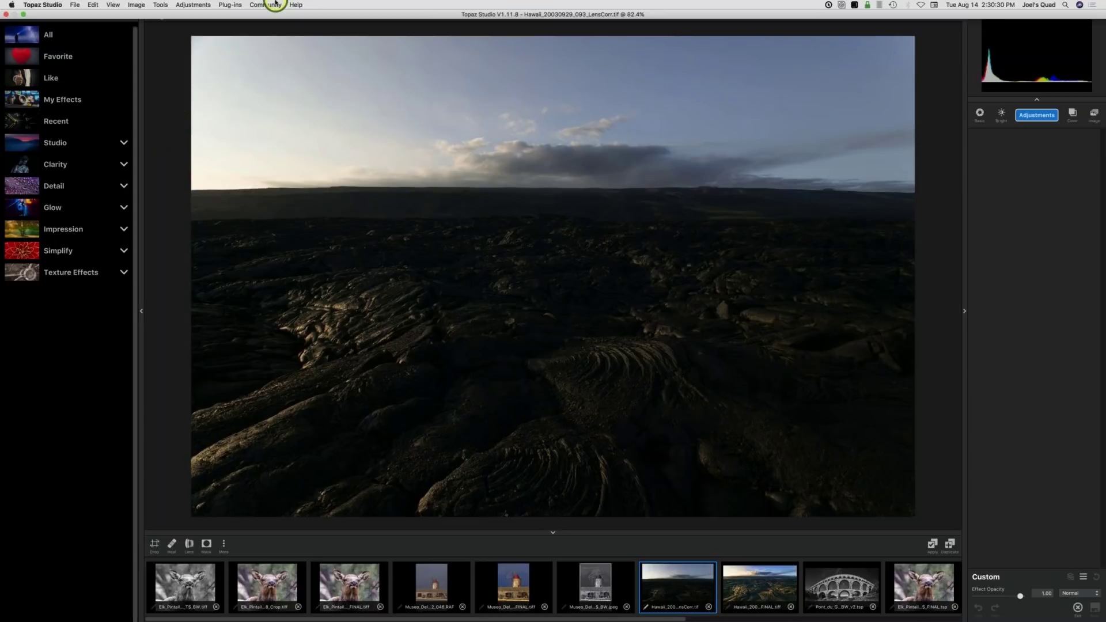
pyautogui.click(227, 6)
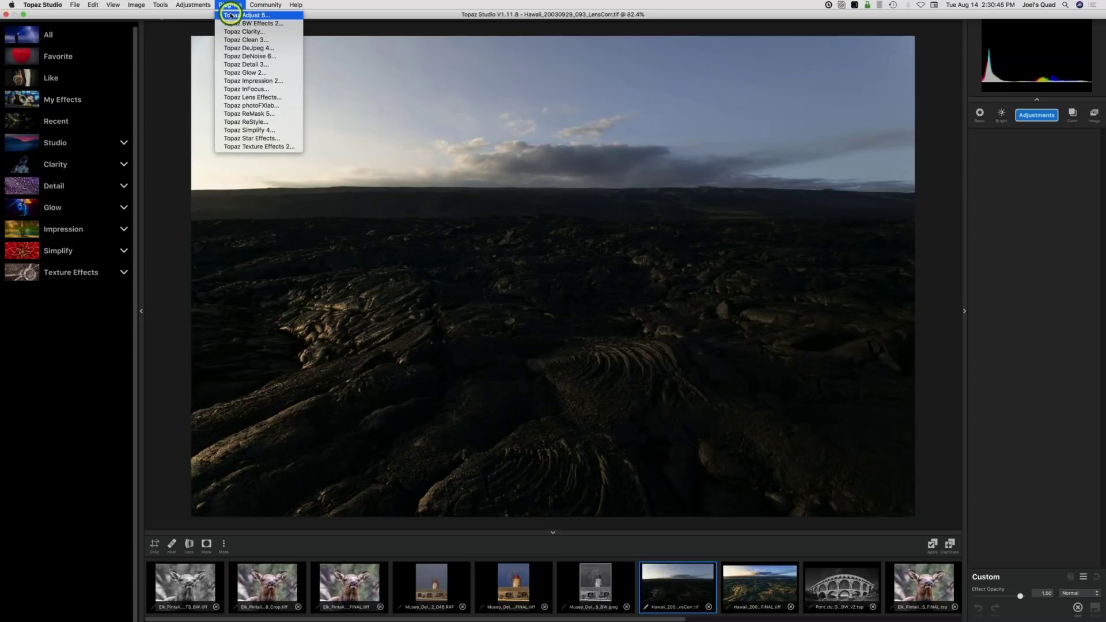
pyautogui.click(231, 15)
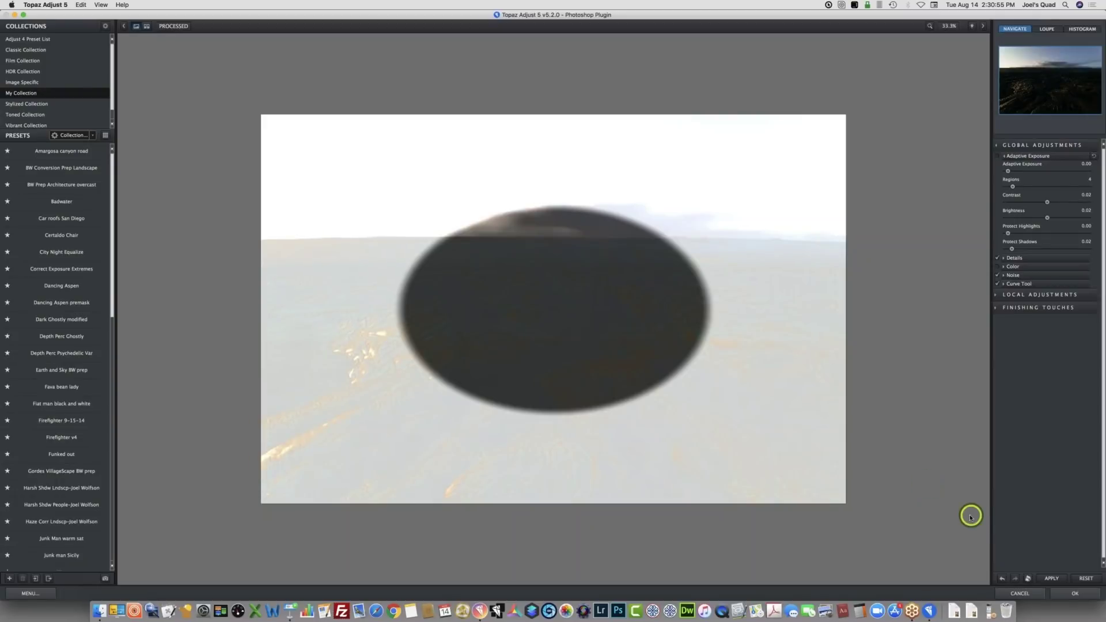
pyautogui.click(1086, 578)
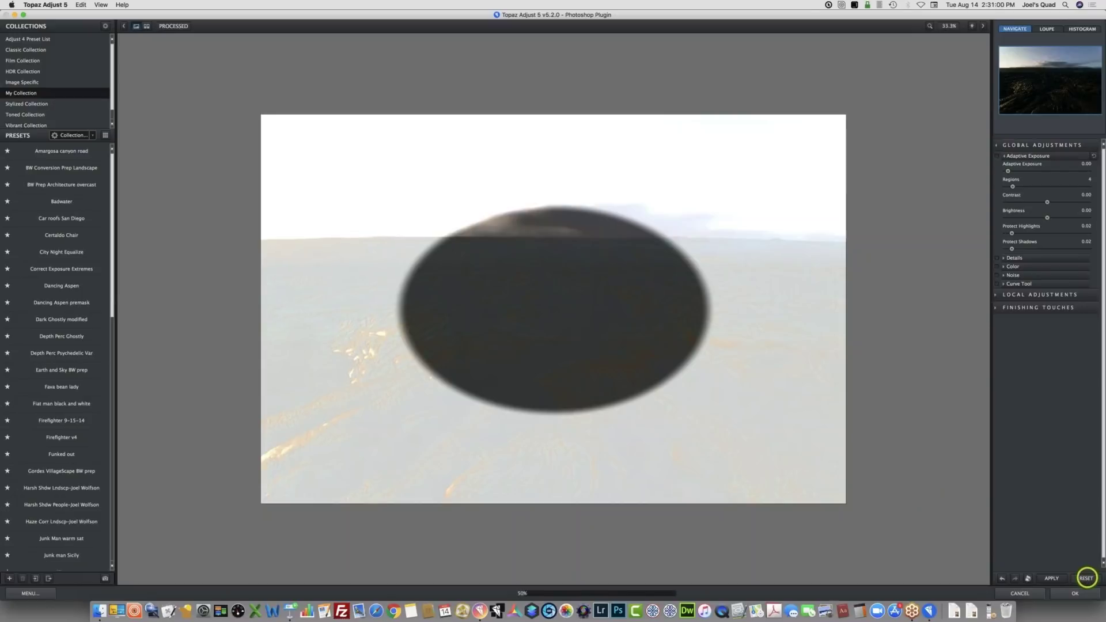
pyautogui.click(897, 329)
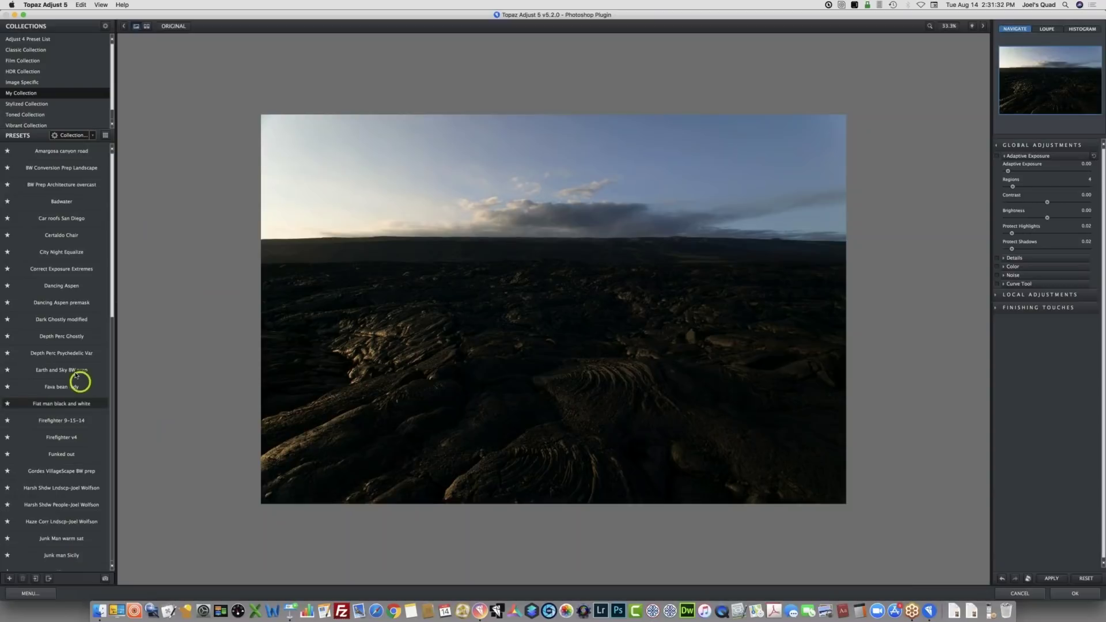
# Try the City Night Equalize preset on the lava field photo, and reset all adjustments
pyautogui.click(70, 252)
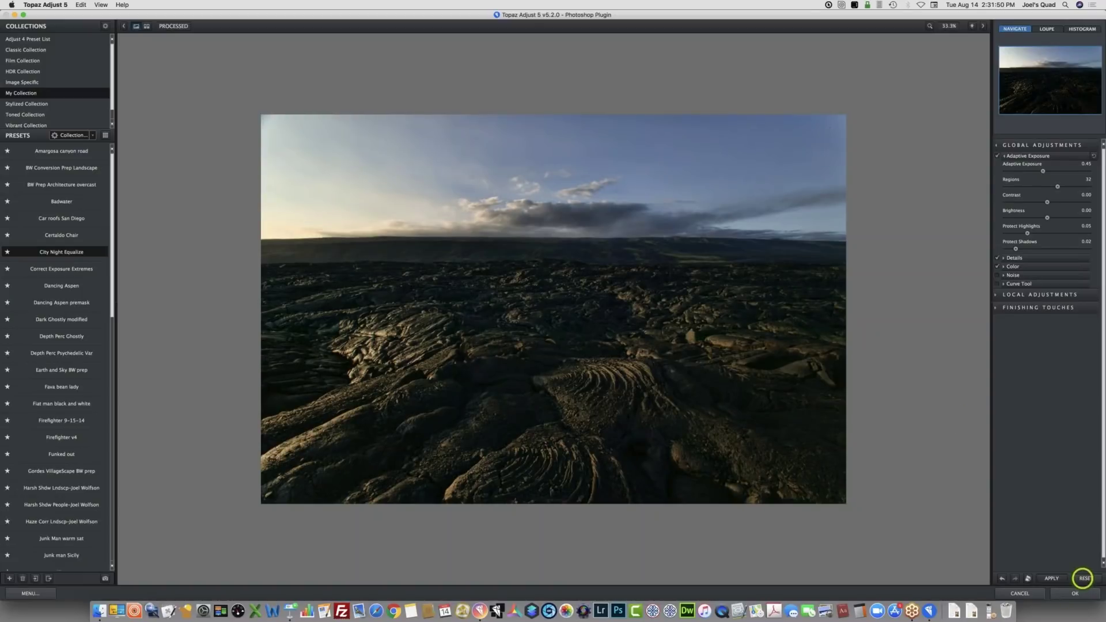
pyautogui.click(1083, 578)
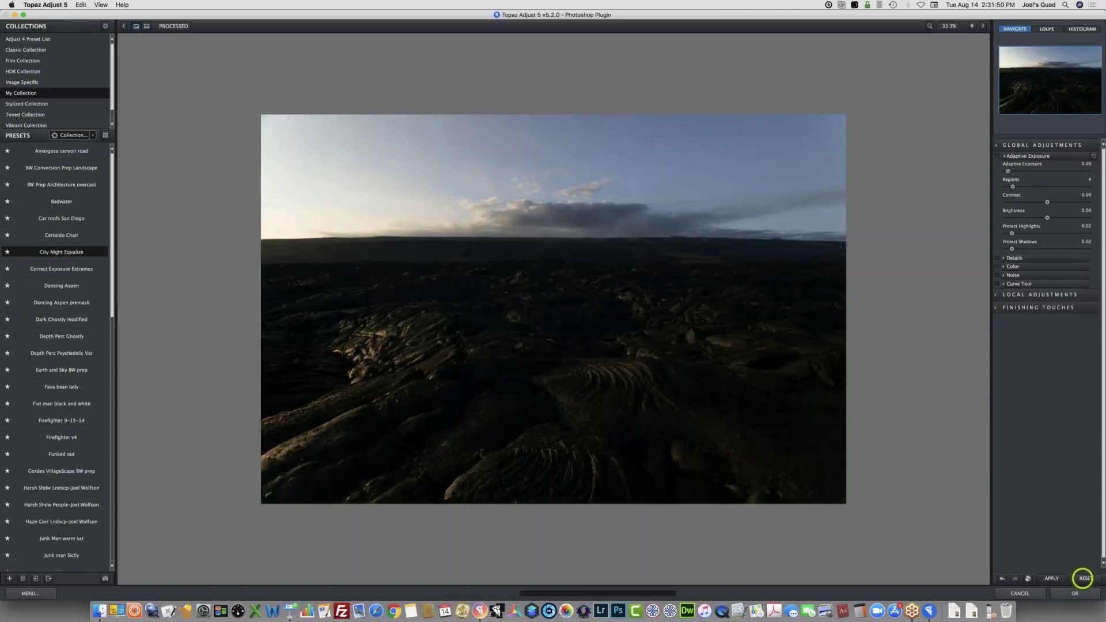
pyautogui.click(1004, 157)
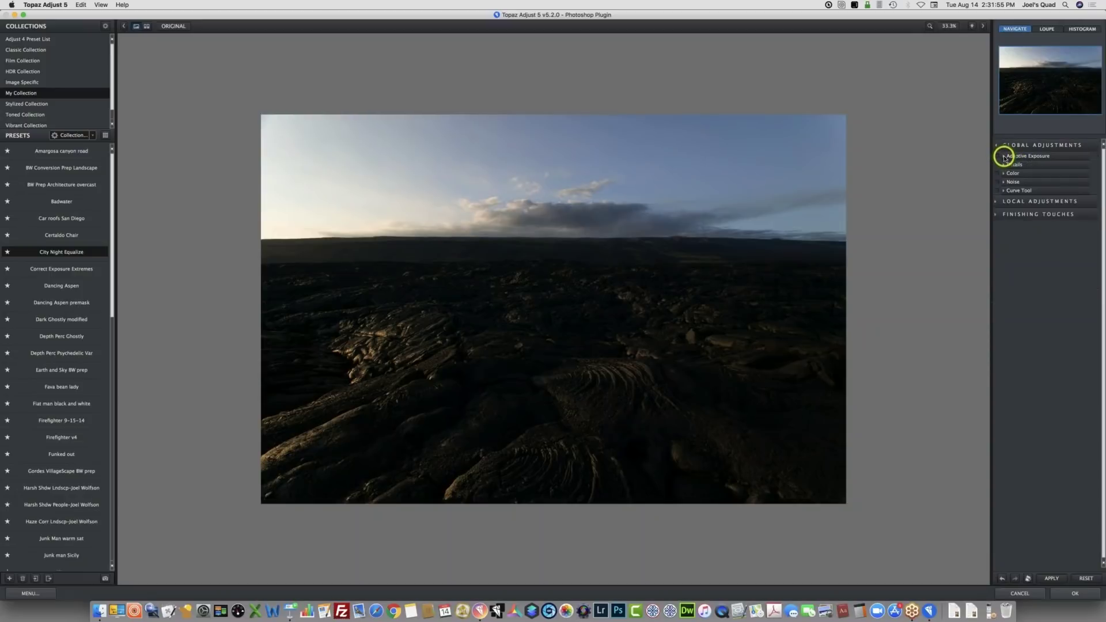
pyautogui.click(1004, 157)
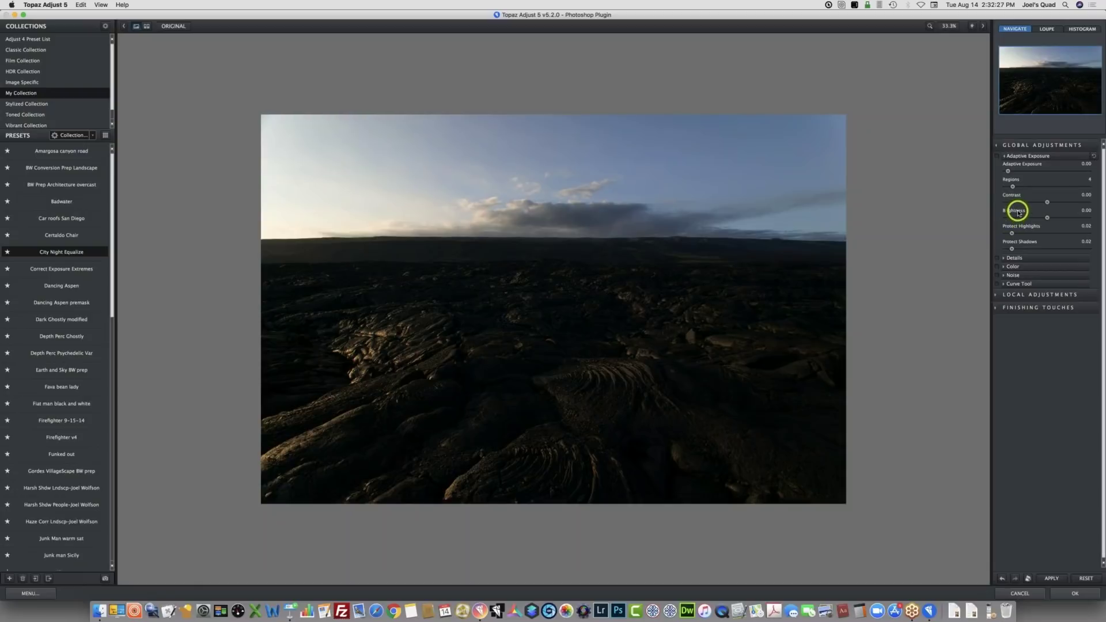
# Try brightening the lava field photo strongly and darkening it to a Brightness of -3.13, and restore Brightness to 0.00
pyautogui.moveTo(1048, 218); pyautogui.dragTo(1080, 219)
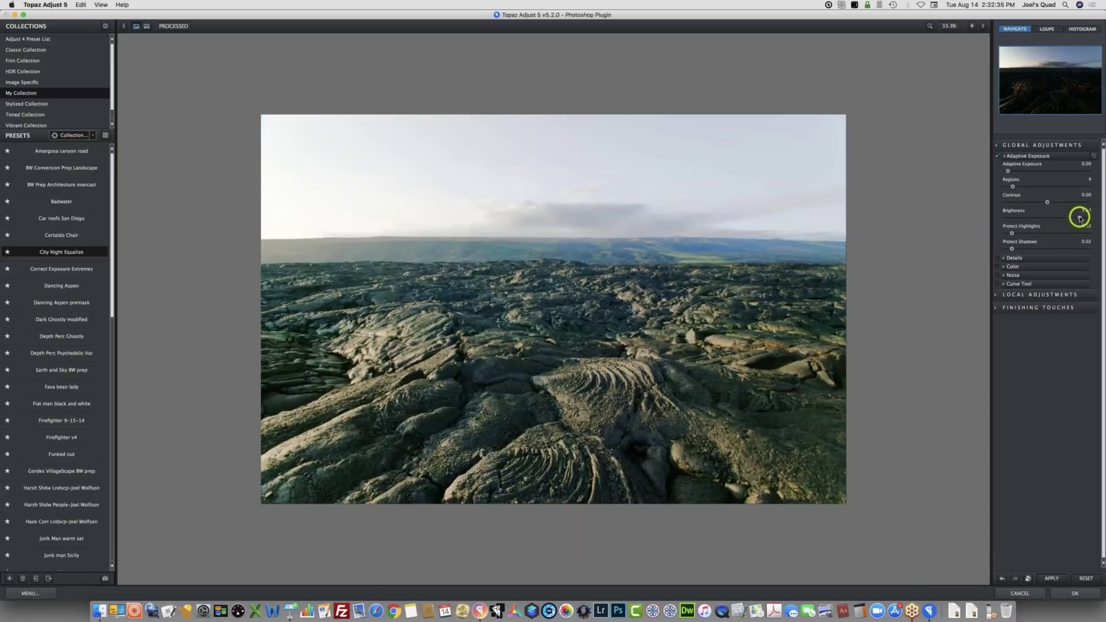
pyautogui.moveTo(1080, 218); pyautogui.dragTo(1016, 219)
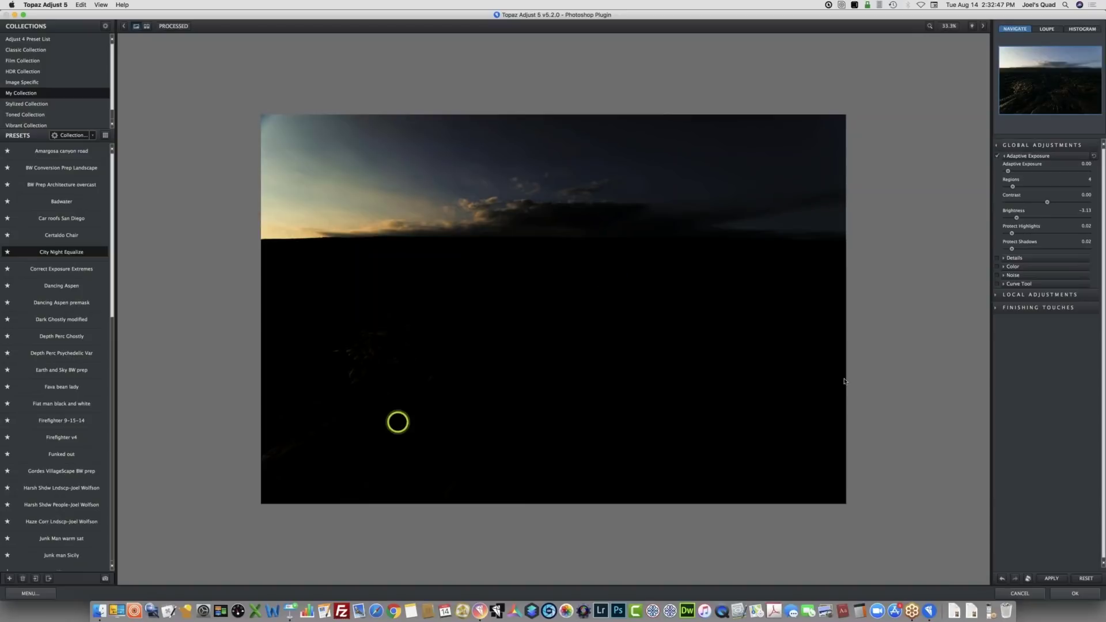
pyautogui.doubleClick(1016, 213)
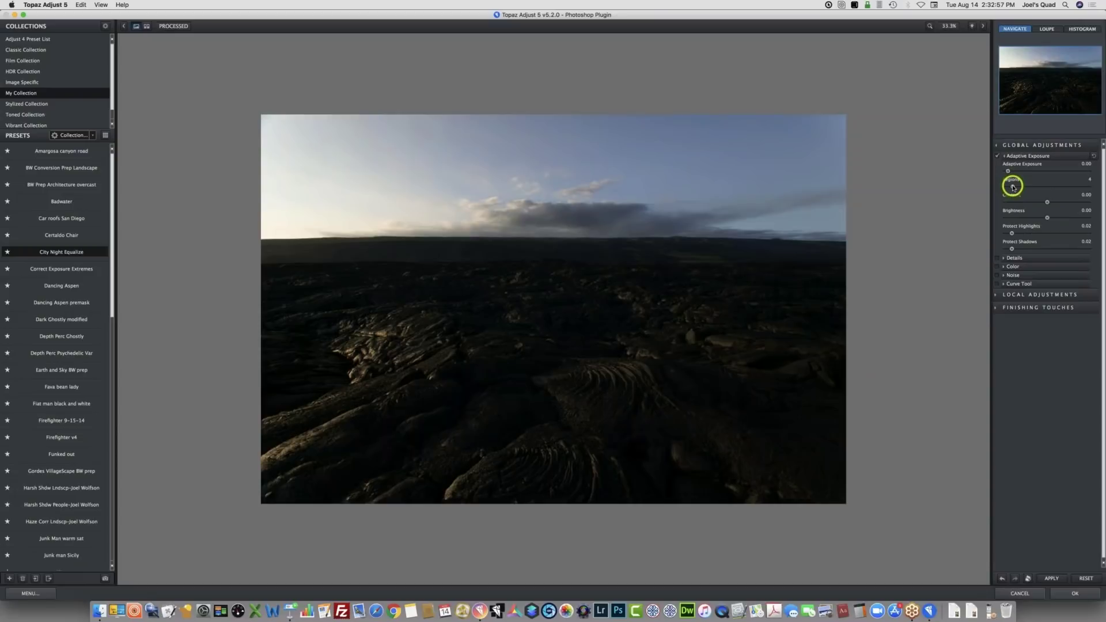
# Set Adaptive Exposure to 0.50, first with Regions at 1, and raise Regions to 24
pyautogui.moveTo(1012, 187); pyautogui.dragTo(1006, 189)
pyautogui.moveTo(1007, 171); pyautogui.dragTo(1001, 171)
pyautogui.moveTo(1009, 173); pyautogui.dragTo(1038, 172)
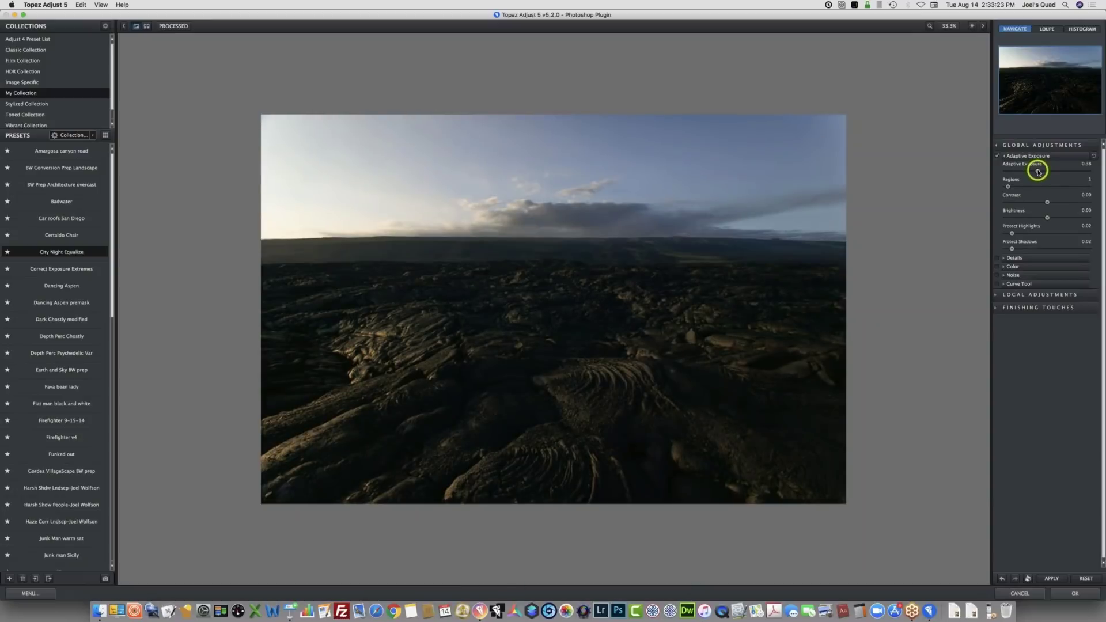
pyautogui.moveTo(1038, 172); pyautogui.dragTo(1046, 171)
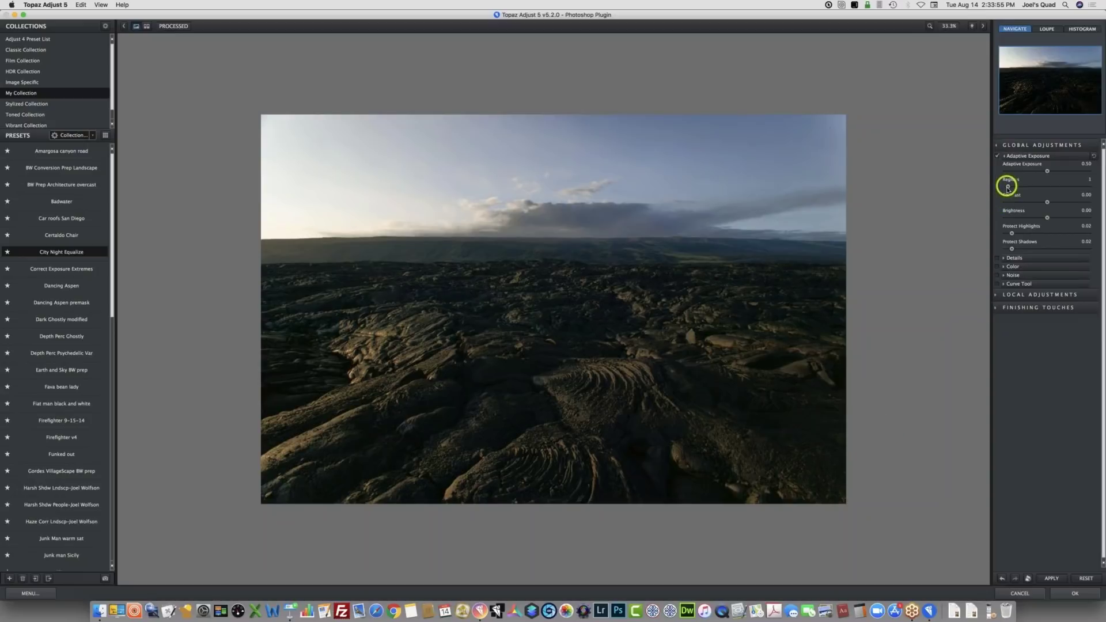
pyautogui.moveTo(1007, 188); pyautogui.dragTo(1045, 186)
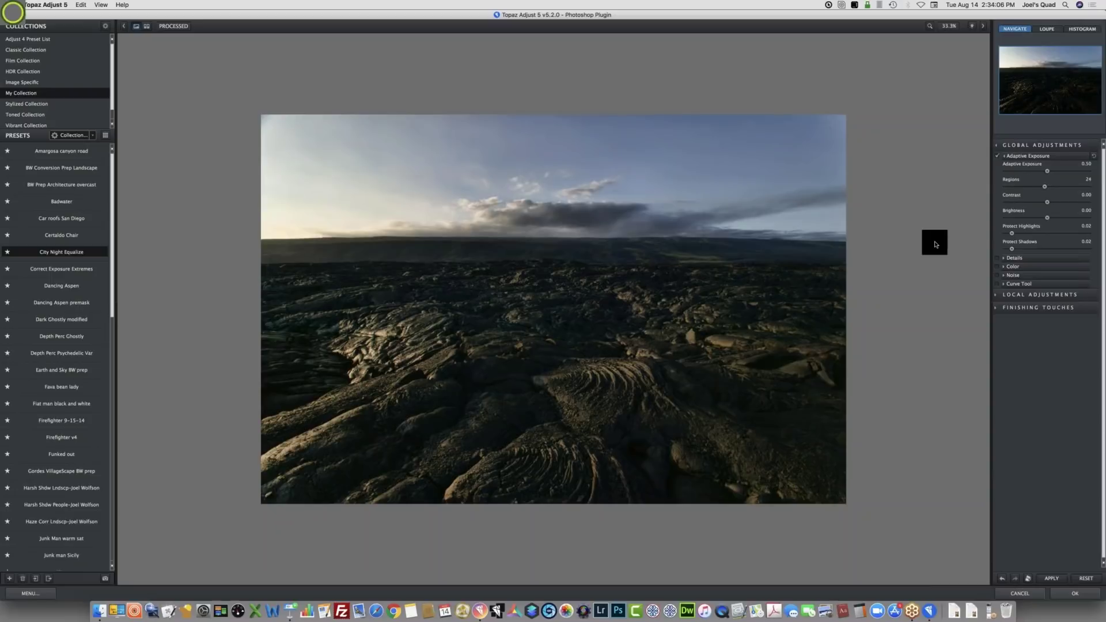
# Set Adaptive Saturation to 0.41 and Color Regions to 20, compare with the original, and accept the Adjust 5 edits
pyautogui.click(1005, 267)
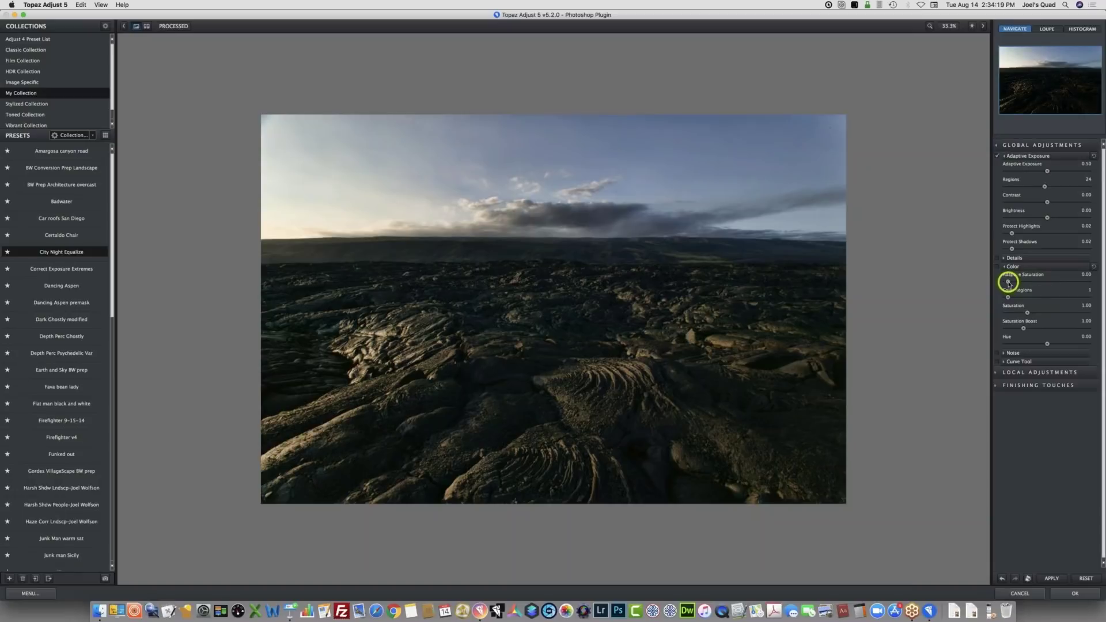
pyautogui.moveTo(1008, 283); pyautogui.dragTo(1038, 298)
pyautogui.click(950, 348)
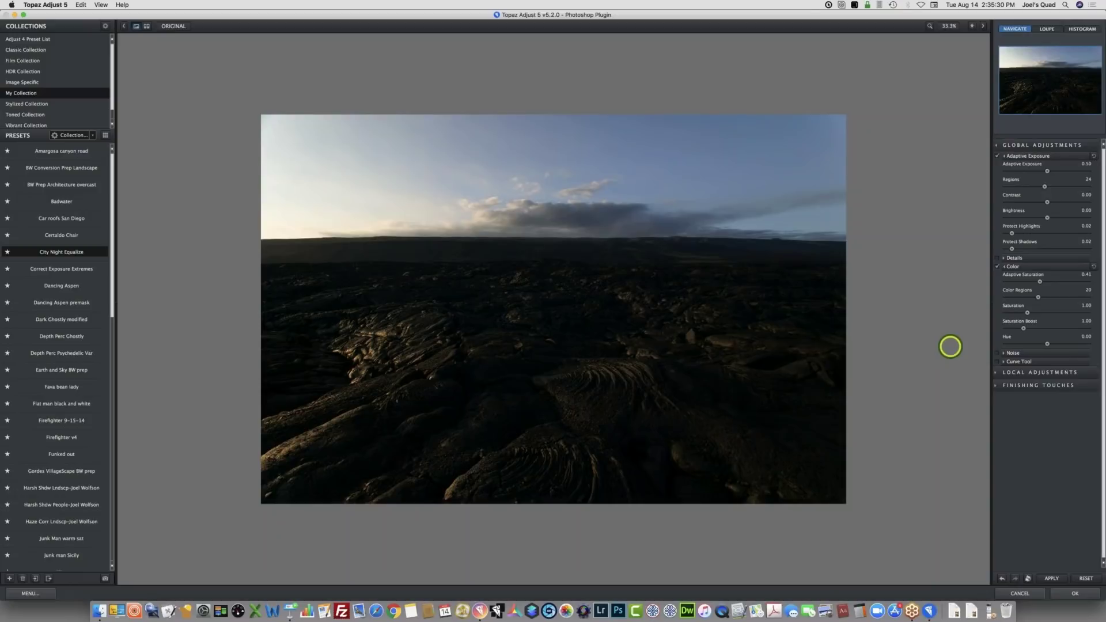
pyautogui.click(950, 346)
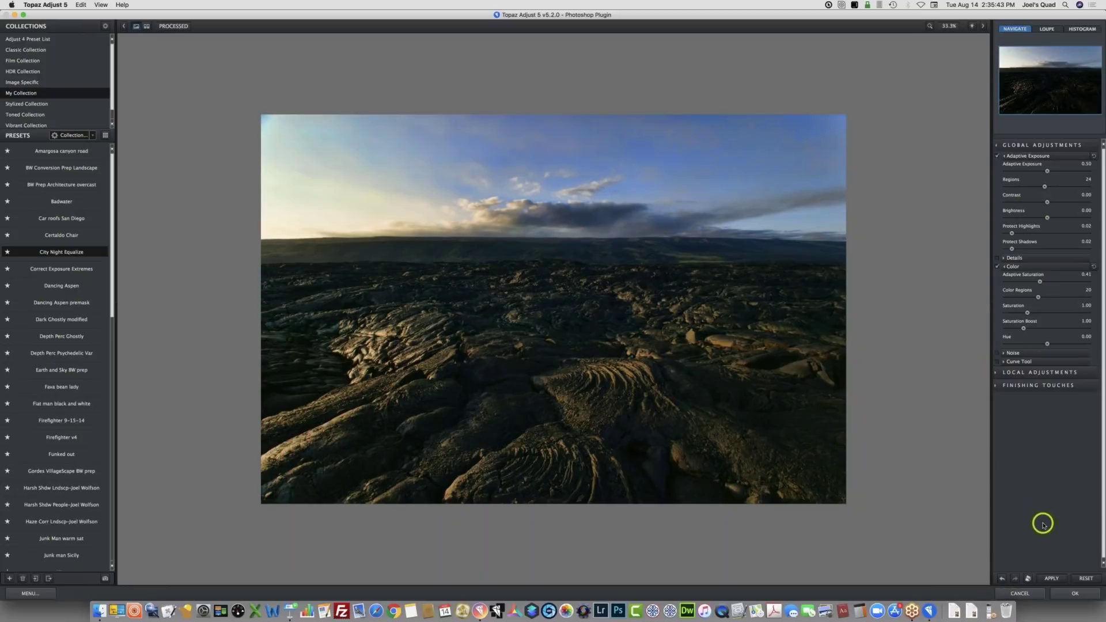
pyautogui.click(1075, 593)
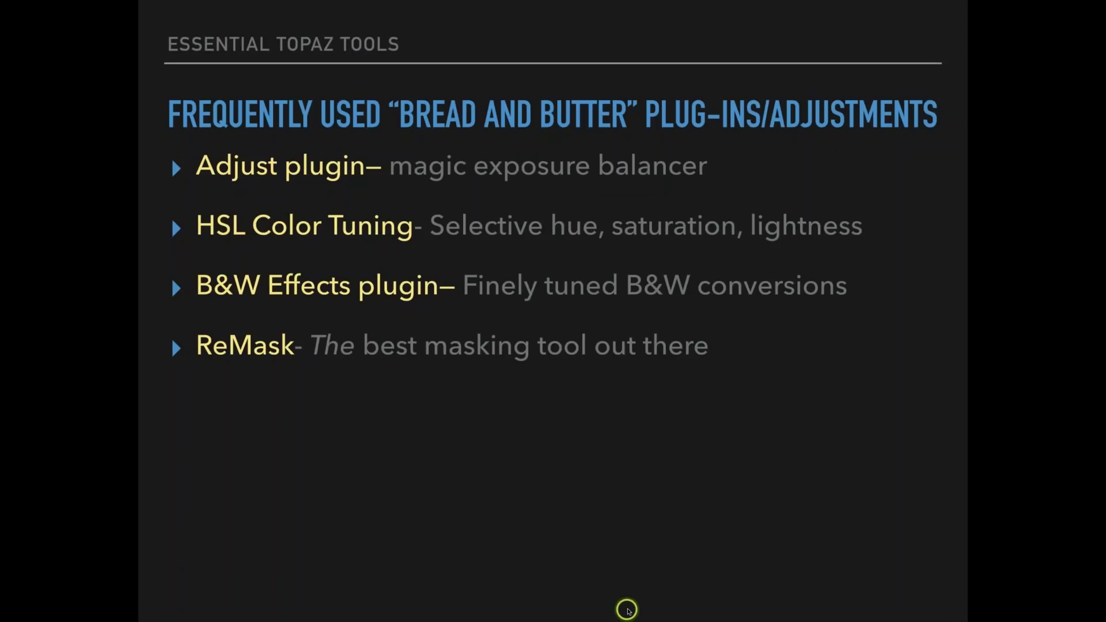
# Switch back to Topaz Studio and show the lava field photo processed with Adjust 5
pyautogui.press('super+Tab')
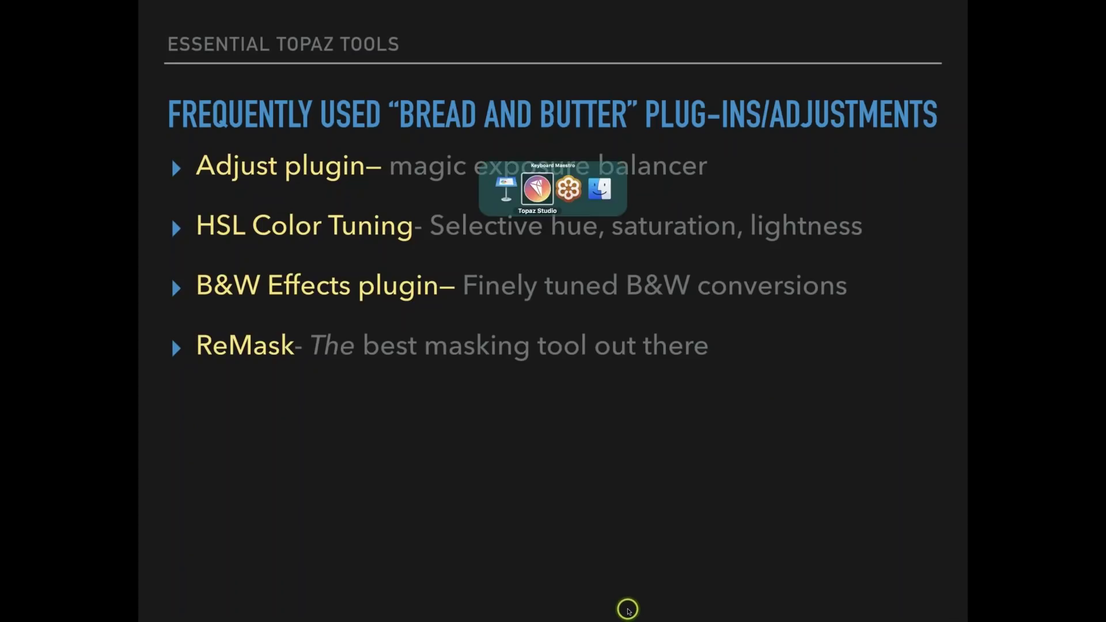
pyautogui.moveTo(628, 611)
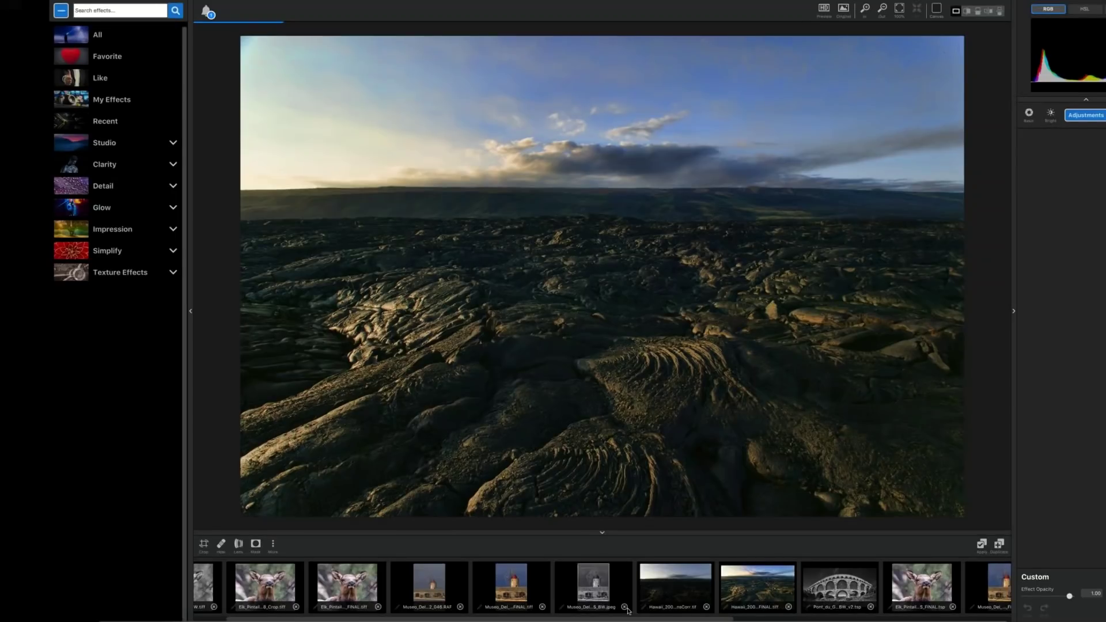
pyautogui.click(963, 596)
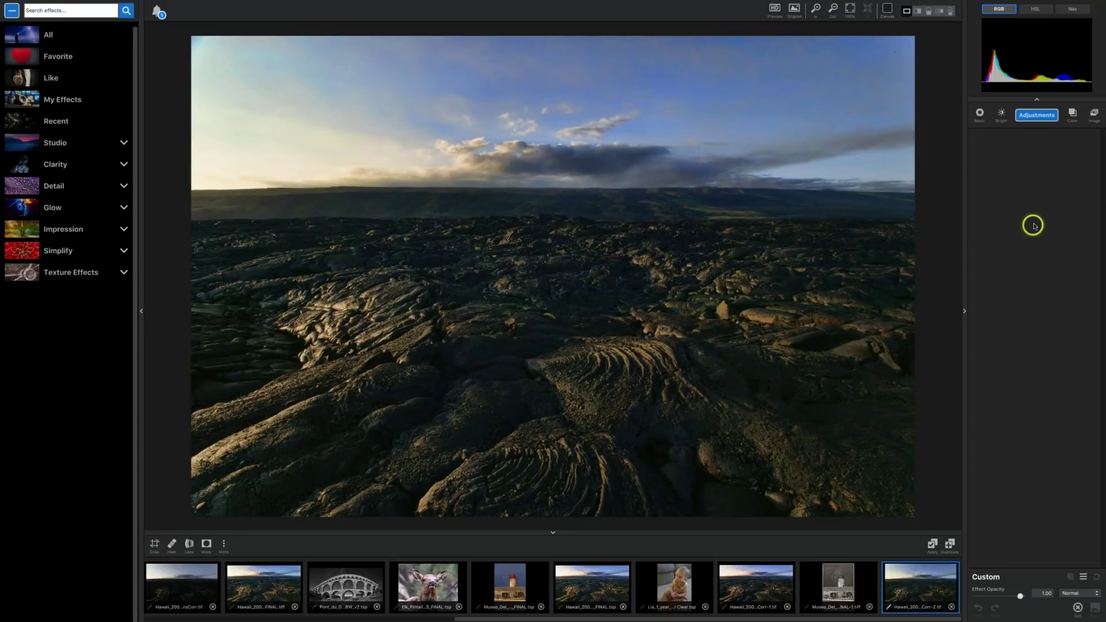
# Add a Basic Adjustment to the lava field photo and set its Exposure to 0.31
pyautogui.click(1031, 116)
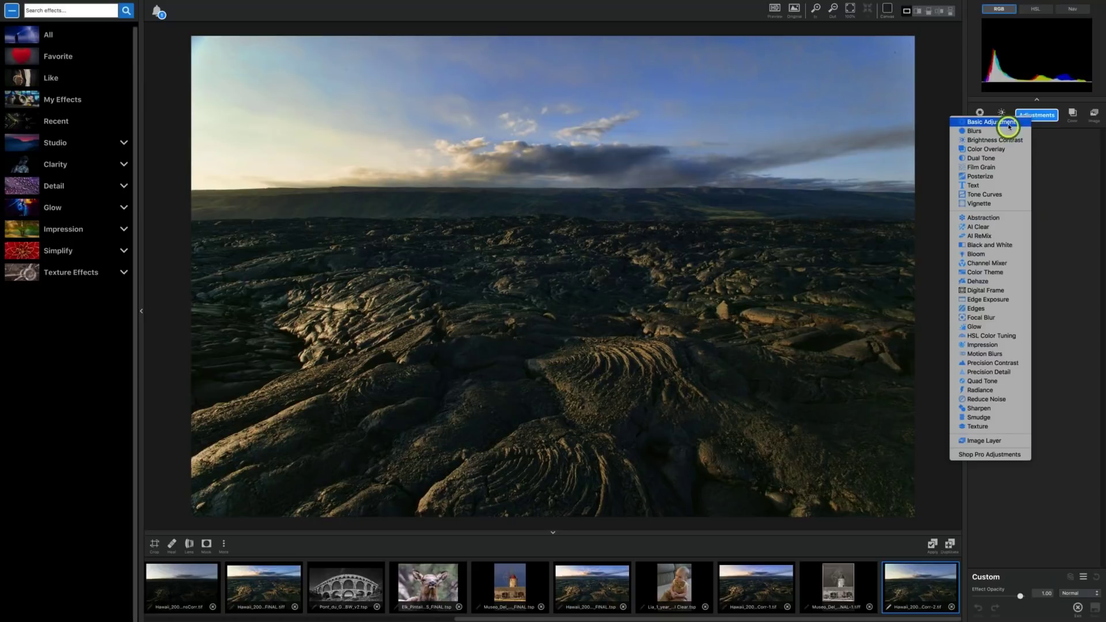
pyautogui.click(1007, 122)
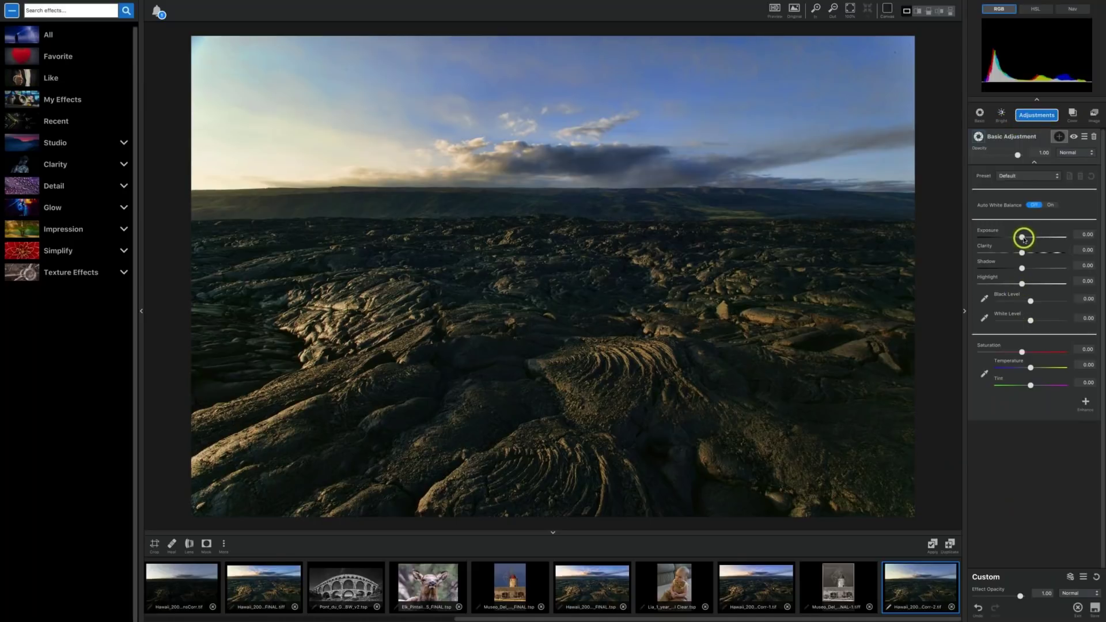
pyautogui.click(1024, 237)
pyautogui.moveTo(1023, 236); pyautogui.dragTo(1037, 235)
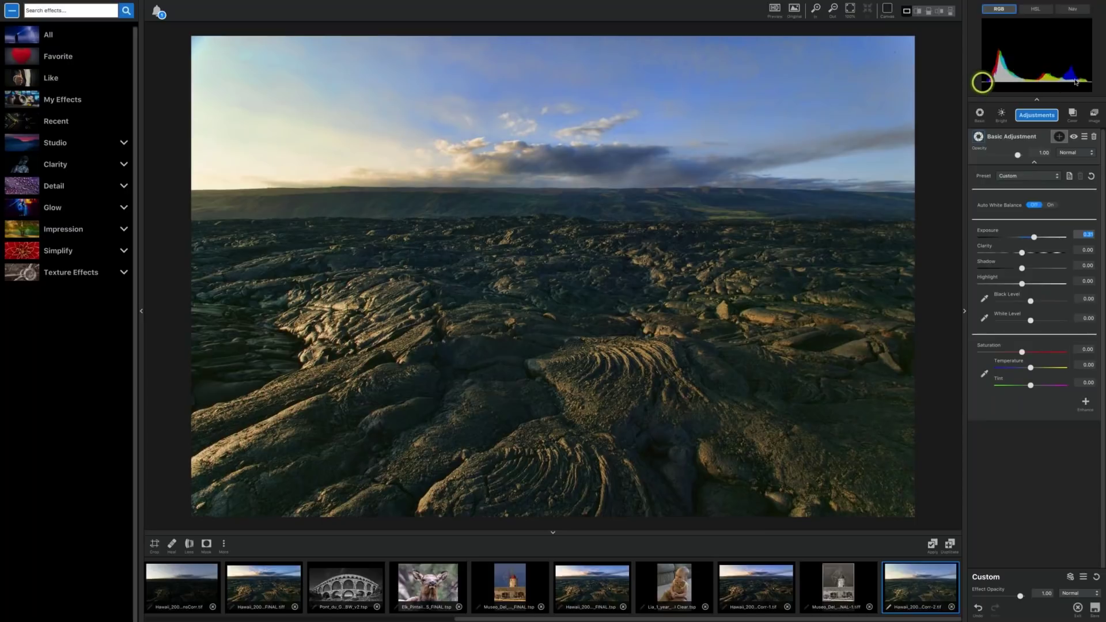
# Set the Basic Adjustment's Black Level to -0.25 and White Level to 0.20
pyautogui.click(1030, 301)
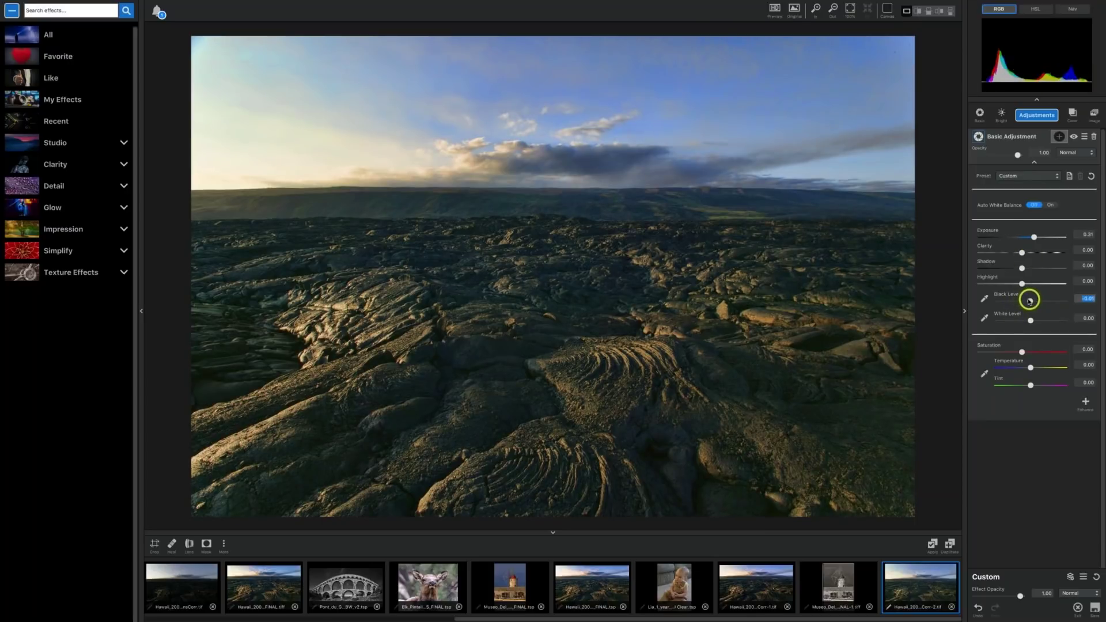
pyautogui.moveTo(1030, 301); pyautogui.dragTo(1023, 300)
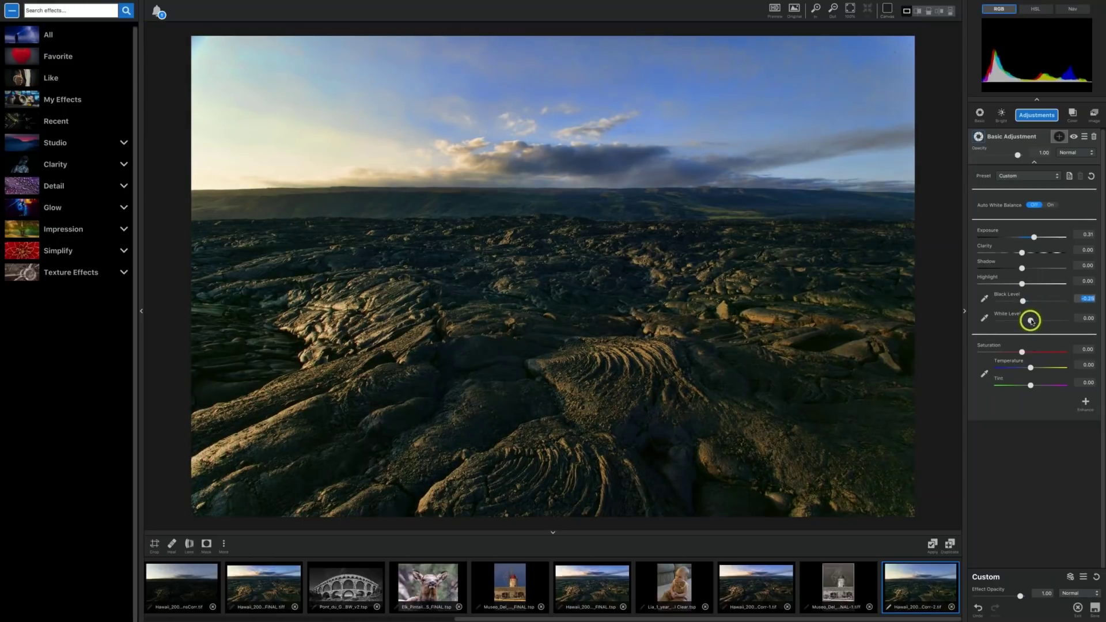
pyautogui.moveTo(1032, 321); pyautogui.dragTo(1037, 320)
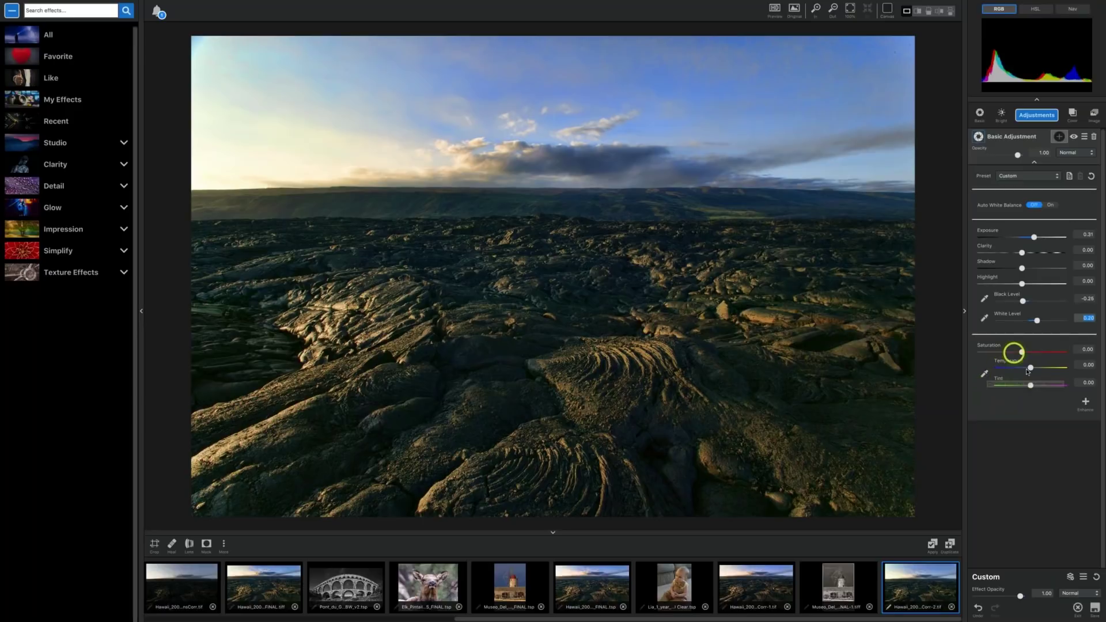
# Sample a neutral tone on the lava rock with the Temperature and Tint eyedropper to correct the color cast
pyautogui.click(984, 374)
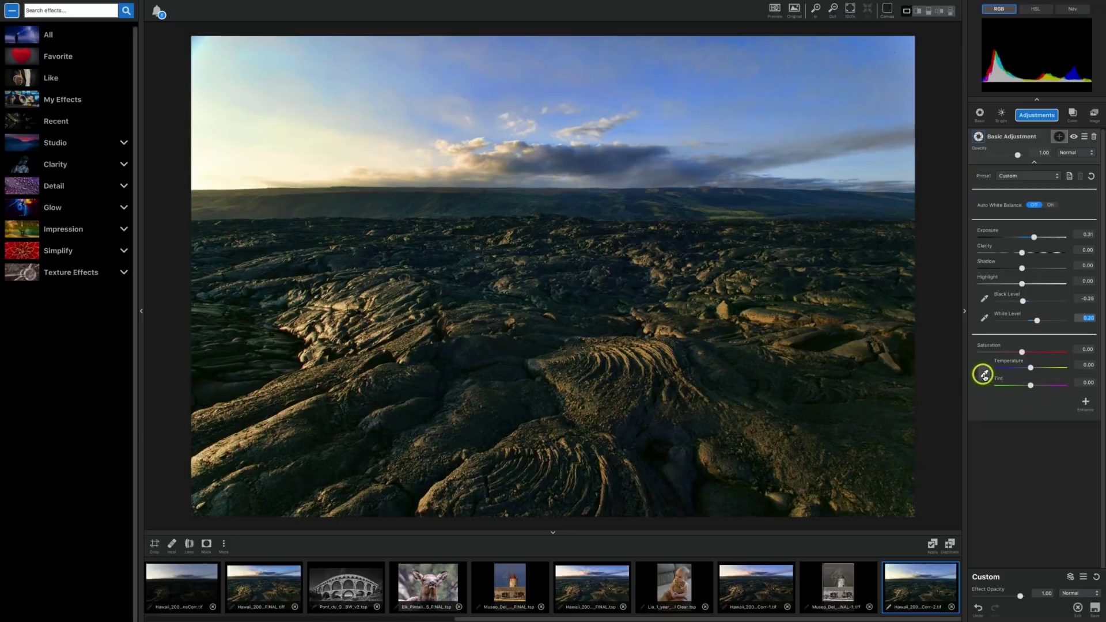
pyautogui.click(834, 6)
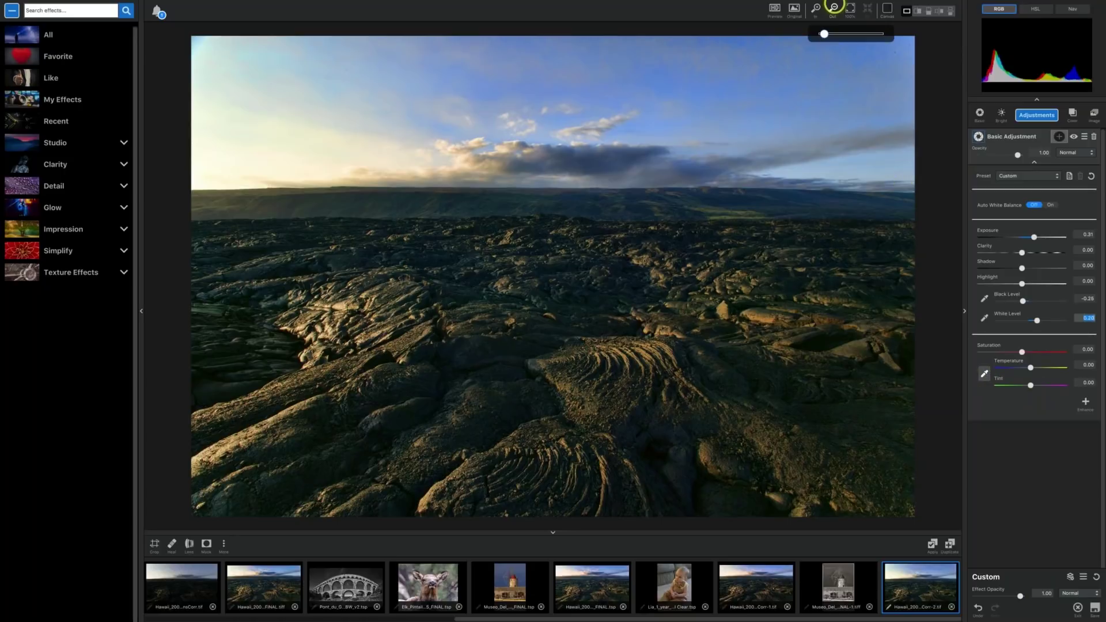
pyautogui.moveTo(846, 5)
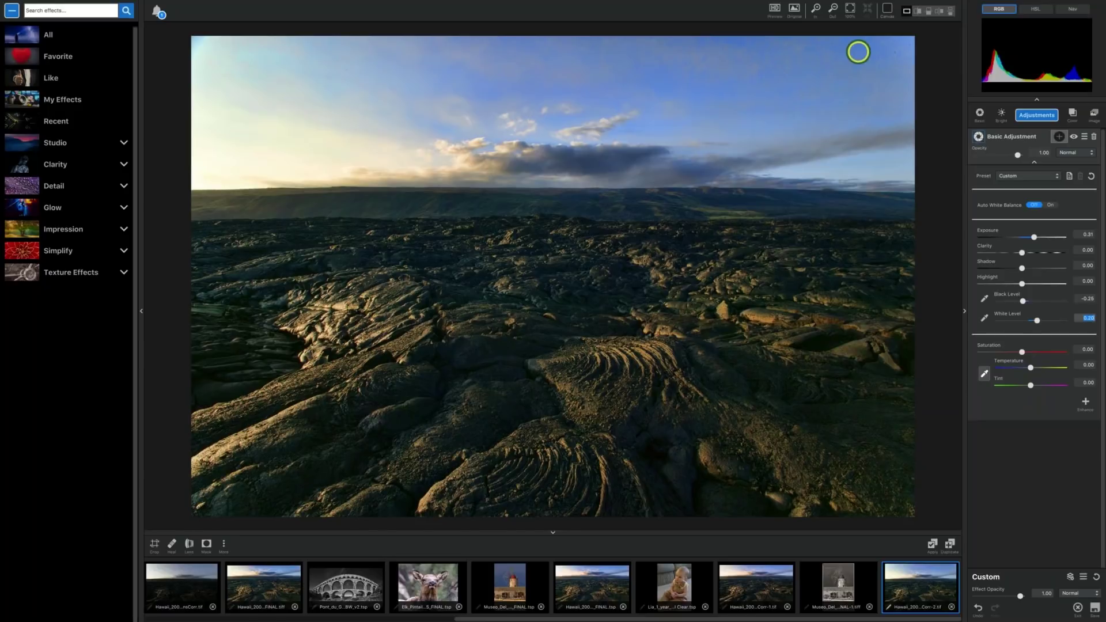
pyautogui.click(850, 8)
pyautogui.moveTo(825, 13)
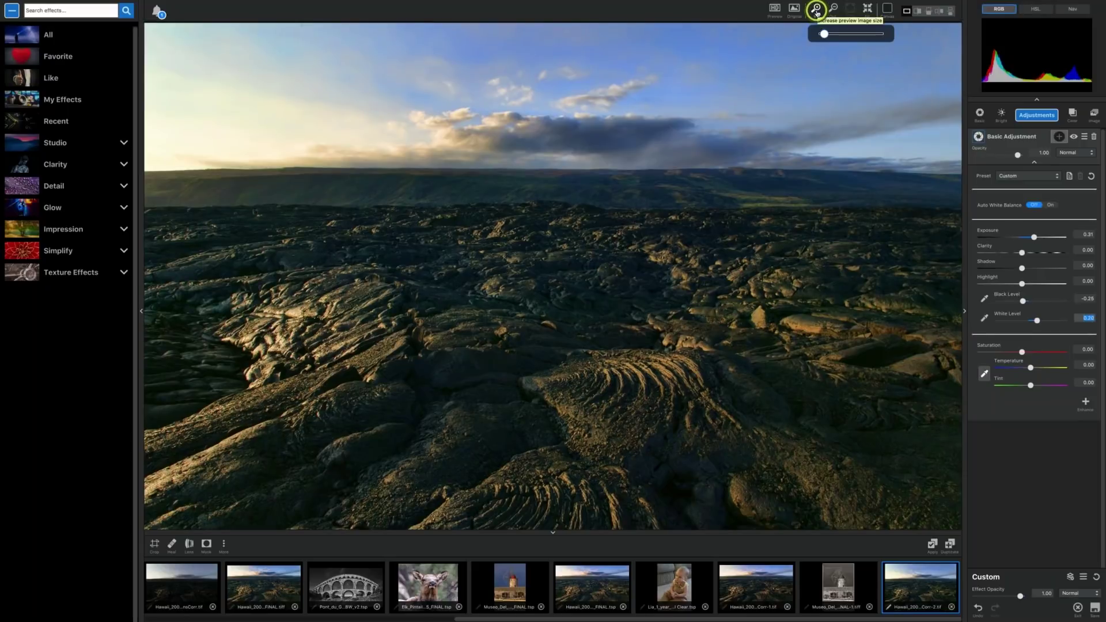
pyautogui.click(816, 12)
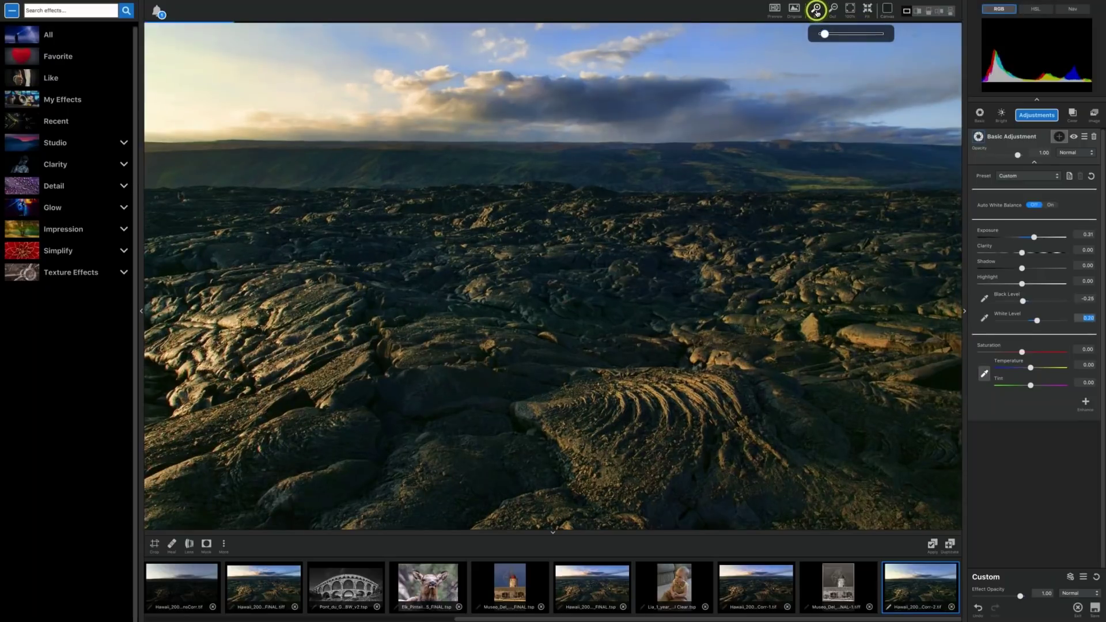
pyautogui.click(723, 347)
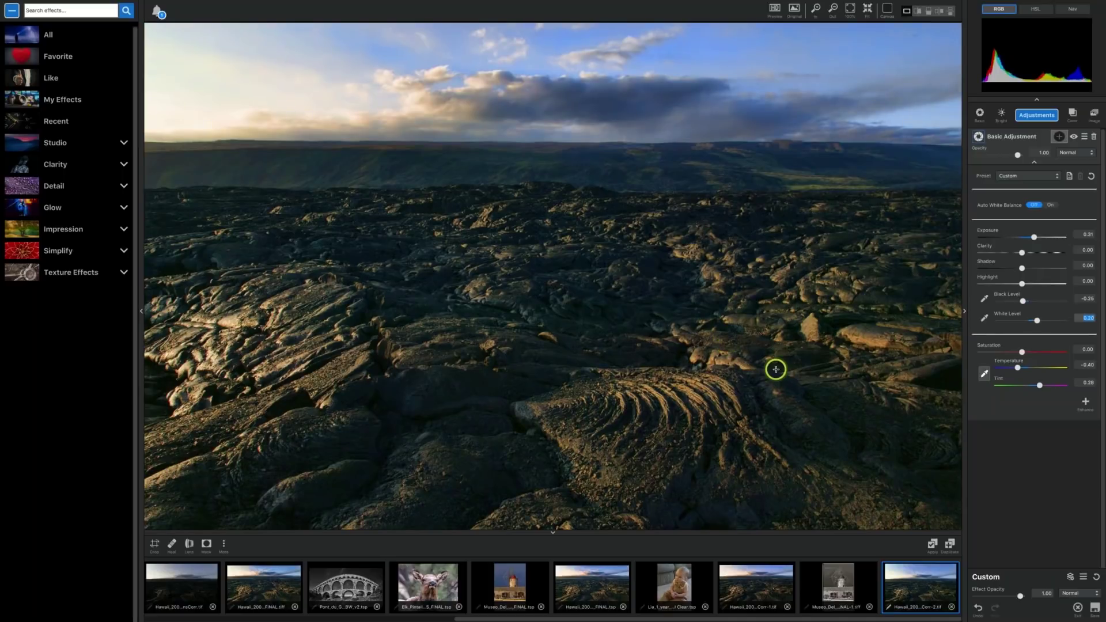
pyautogui.moveTo(877, 7)
pyautogui.click(867, 8)
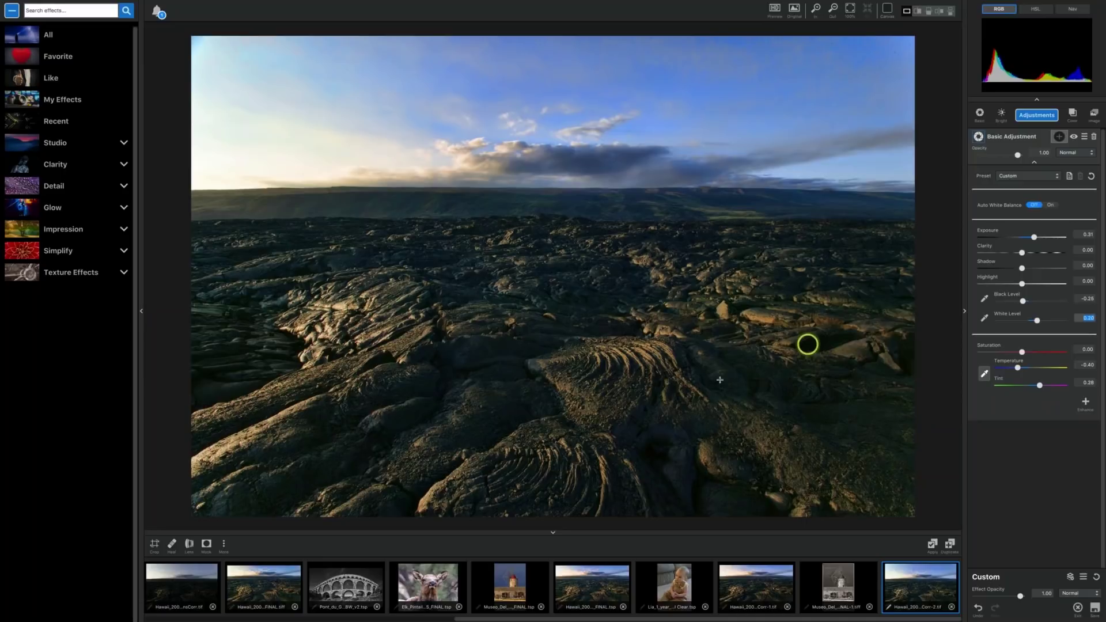
# Fine-tune the color balance with Temperature at -0.14 and Tint at 0.38, and collapse the Basic Adjustment
pyautogui.click(984, 373)
pyautogui.click(1019, 369)
pyautogui.moveTo(1019, 369); pyautogui.dragTo(1027, 369)
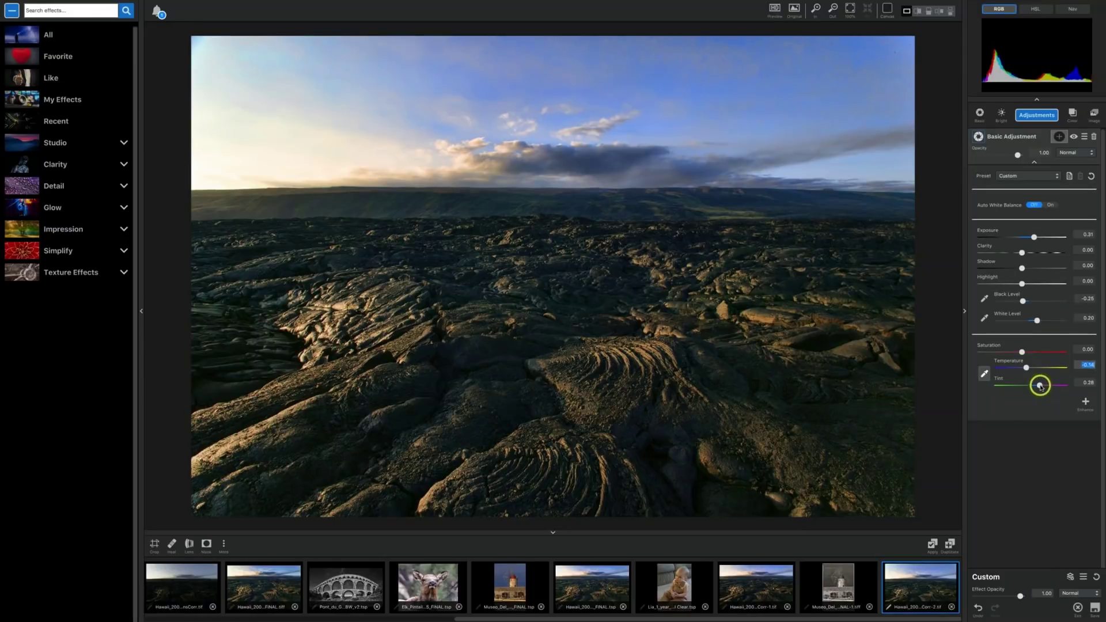
pyautogui.click(1040, 387)
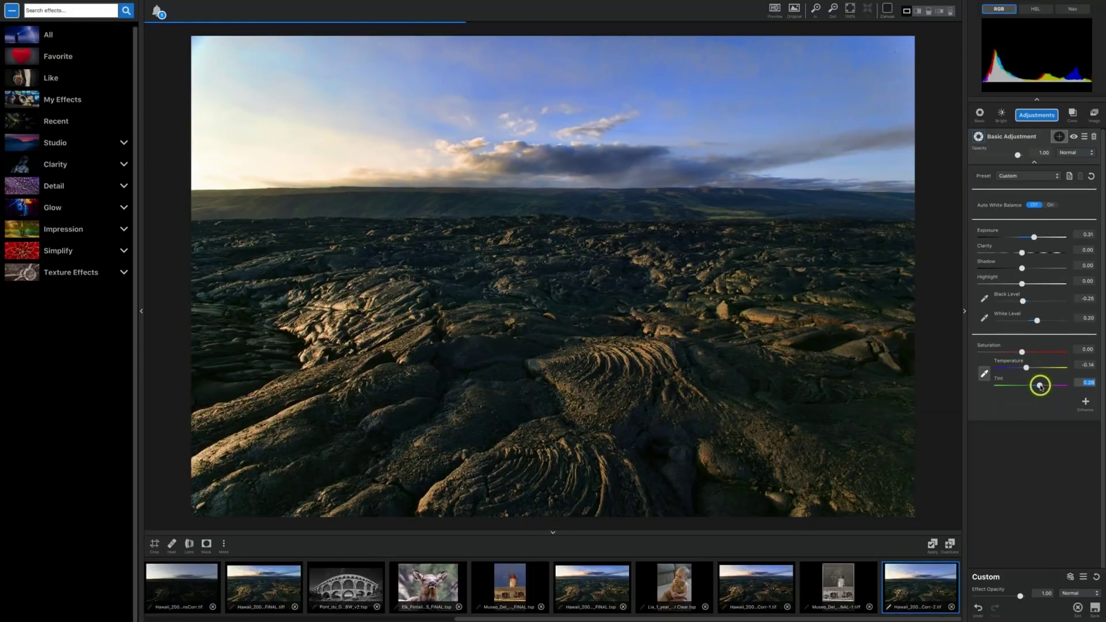
pyautogui.moveTo(1041, 388); pyautogui.dragTo(1043, 386)
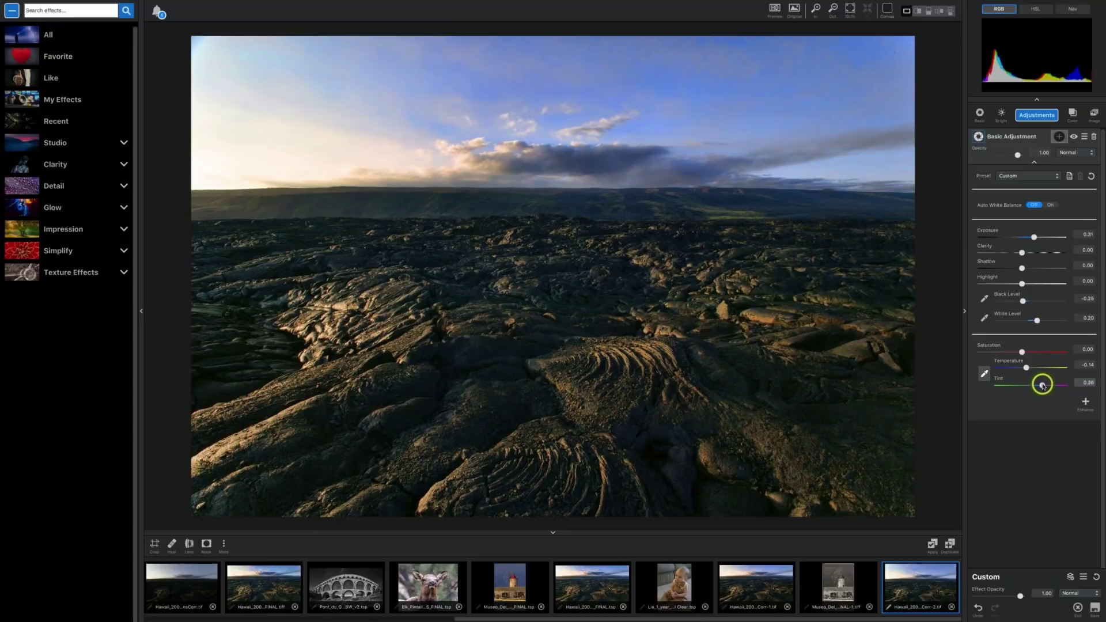
pyautogui.click(1043, 386)
pyautogui.click(1015, 137)
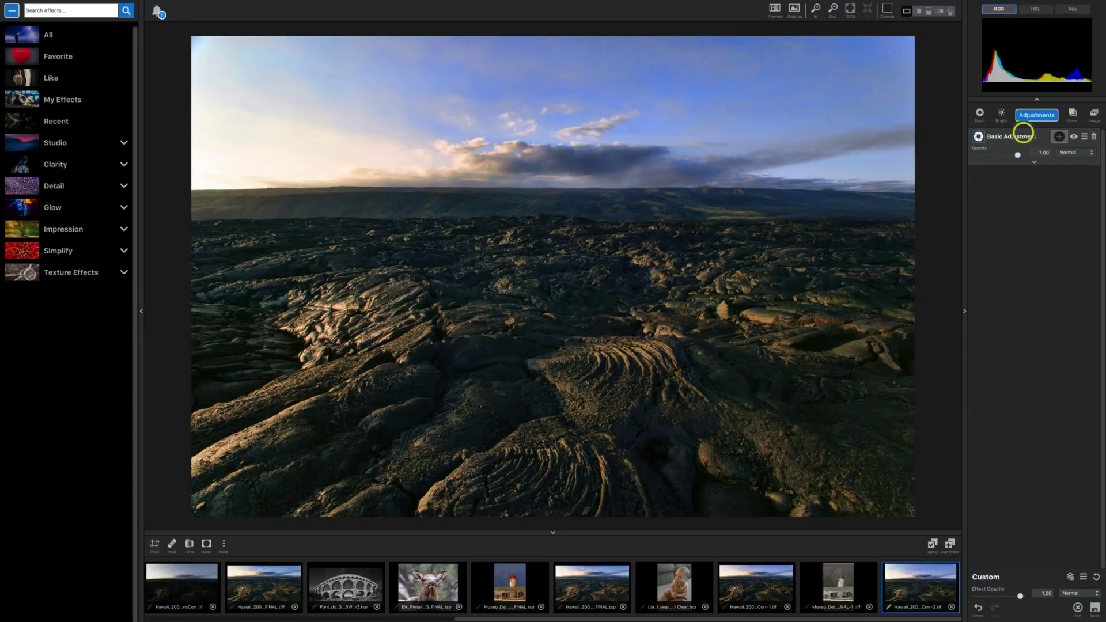
# Add a Dual Tone adjustment and set Highlight Color to 0.08 and Shadow Color to 0.03
pyautogui.click(1031, 115)
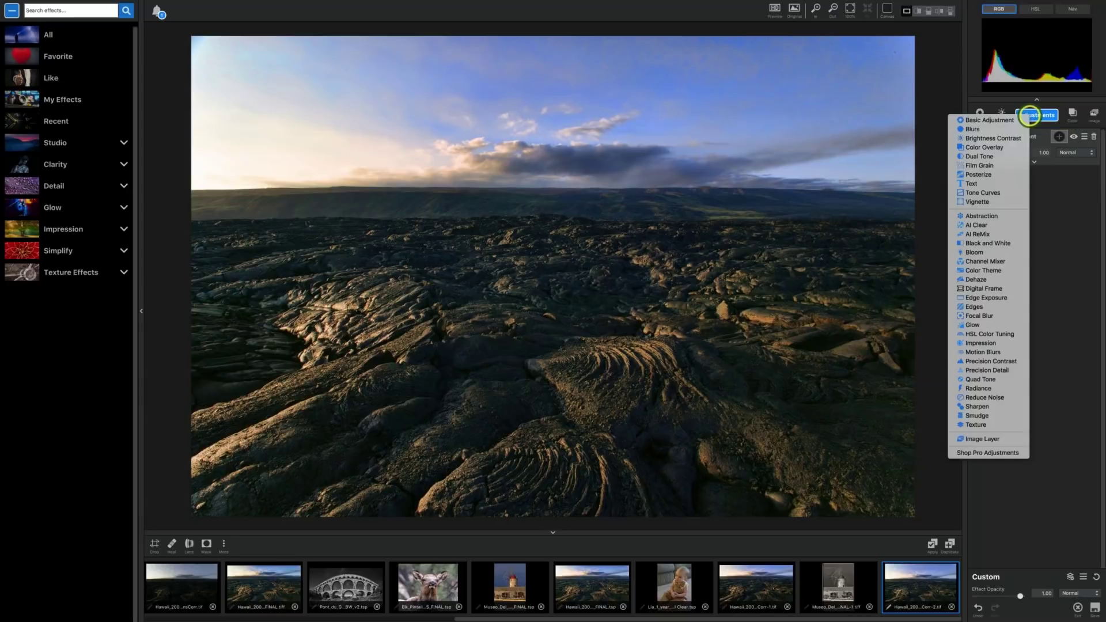
pyautogui.click(978, 157)
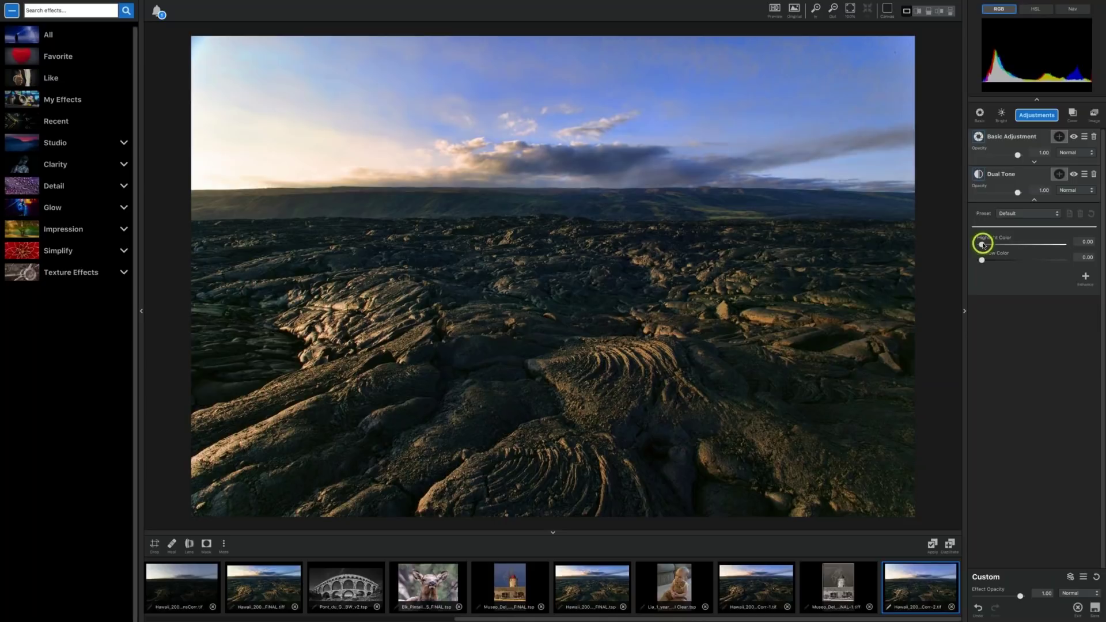
pyautogui.moveTo(983, 244); pyautogui.dragTo(984, 244)
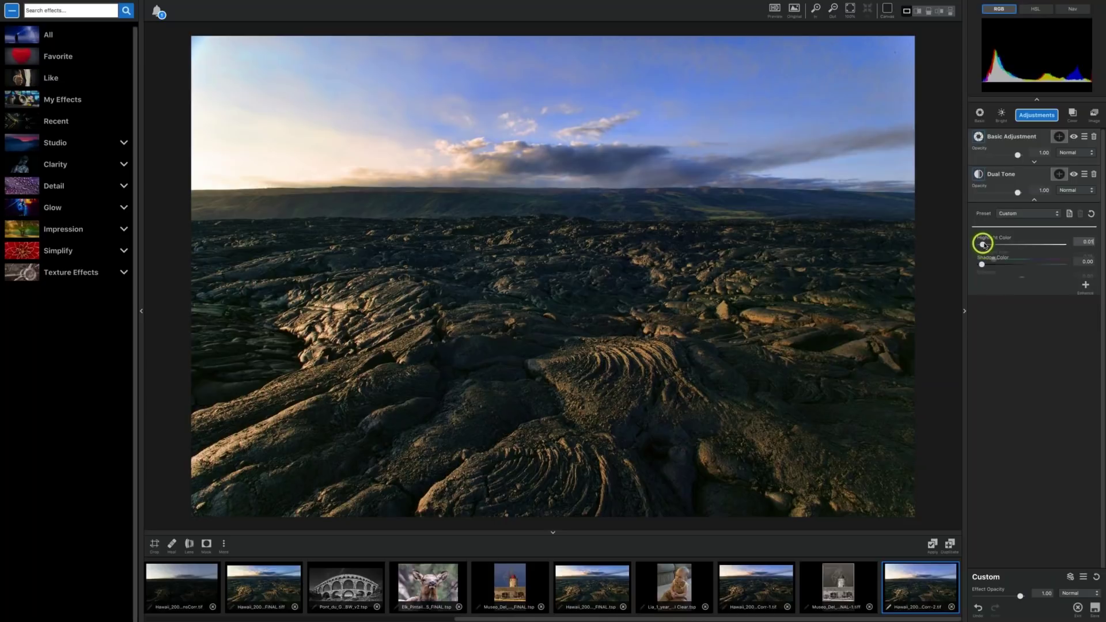
pyautogui.moveTo(985, 245); pyautogui.dragTo(988, 245)
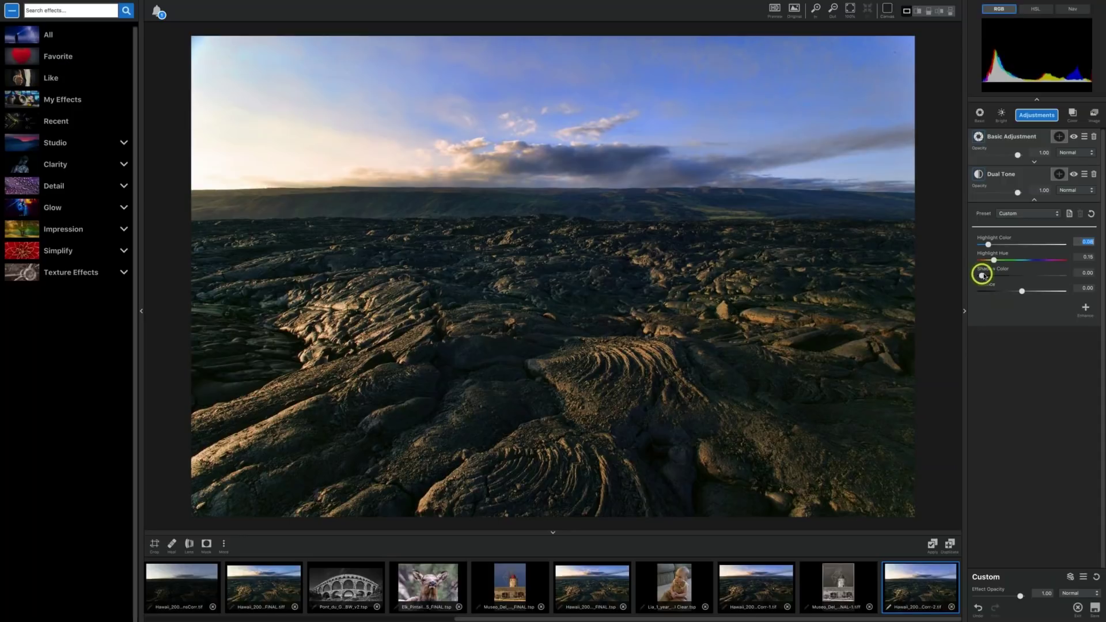
pyautogui.click(983, 275)
pyautogui.moveTo(983, 276); pyautogui.dragTo(985, 275)
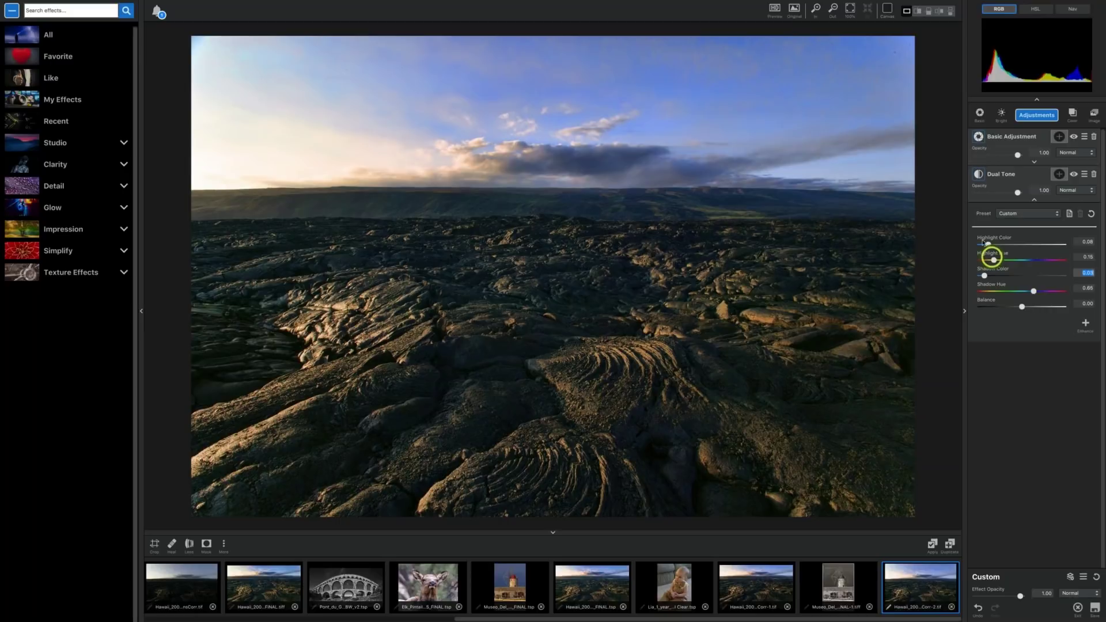
# Raise the Dual Tone's Highlight Color to 0.45 and set its Highlight Hue to 0.11
pyautogui.click(987, 243)
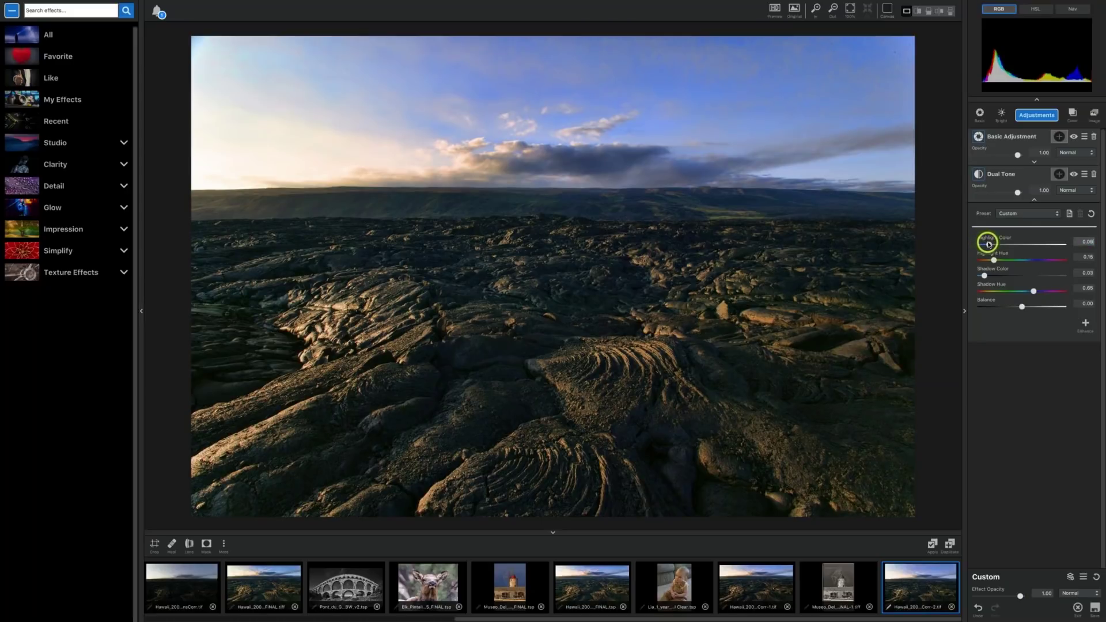
pyautogui.moveTo(989, 244); pyautogui.dragTo(1017, 243)
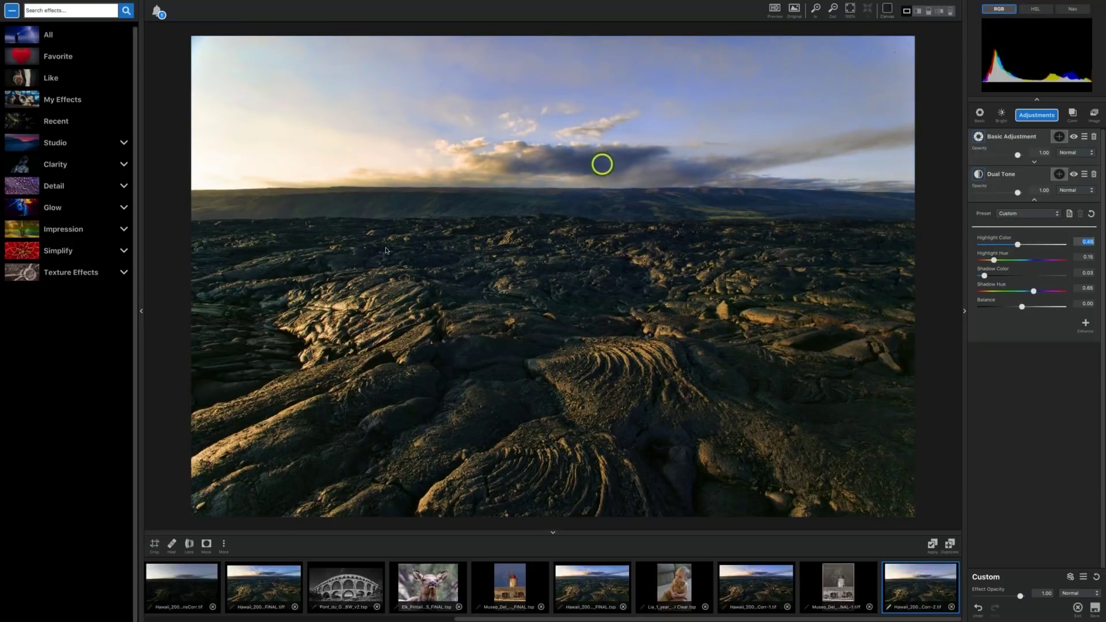
pyautogui.click(993, 259)
pyautogui.moveTo(994, 259); pyautogui.dragTo(993, 259)
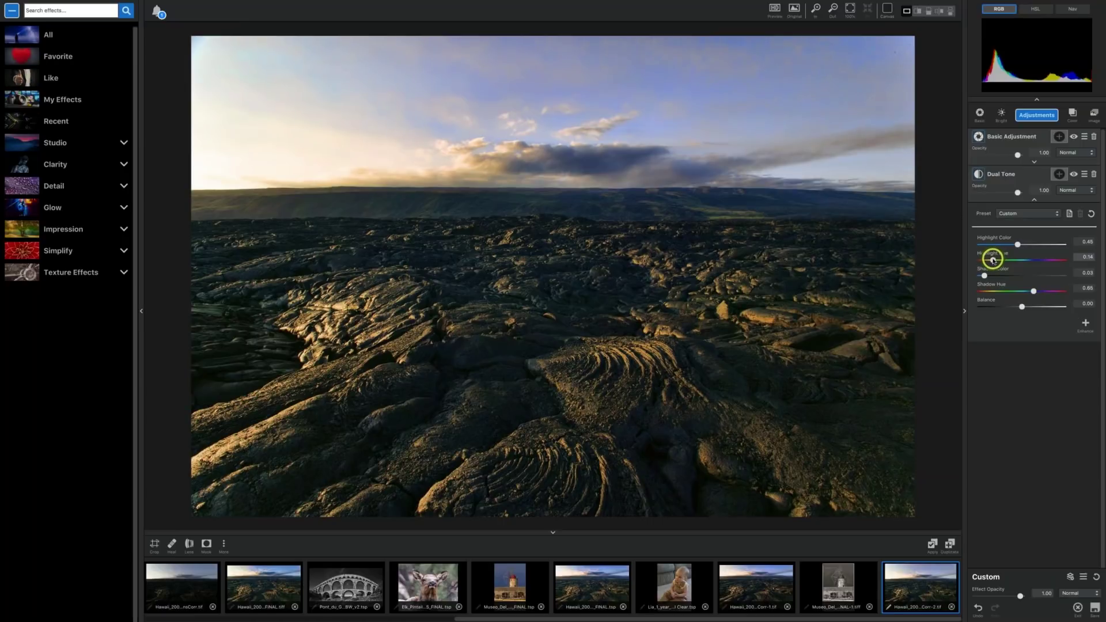
pyautogui.moveTo(992, 260); pyautogui.dragTo(990, 259)
pyautogui.click(990, 260)
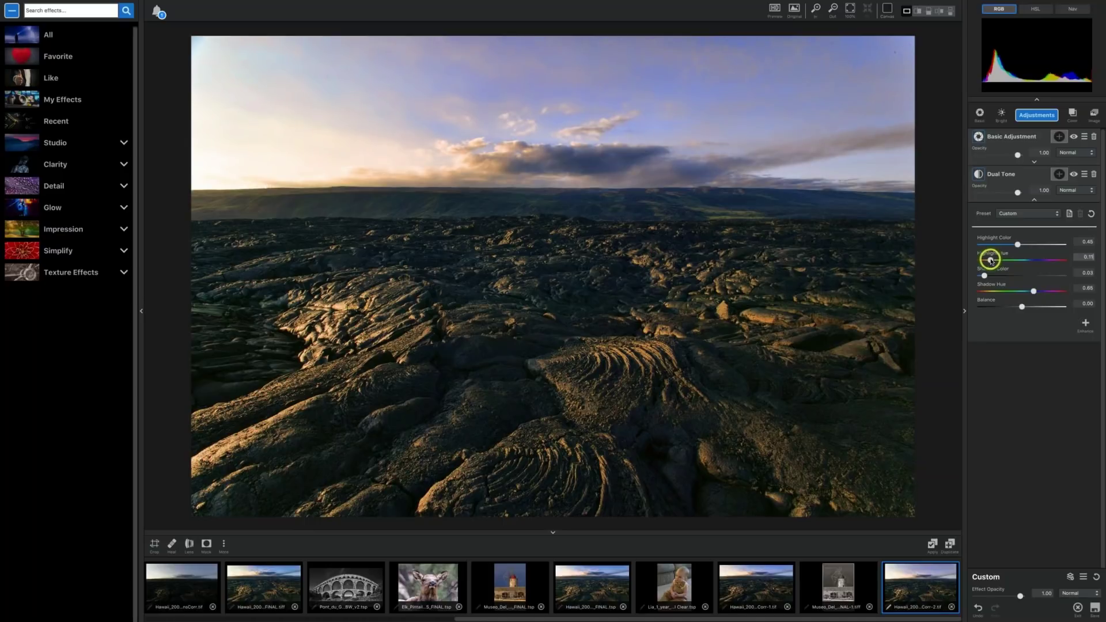
# Set the Dual Tone's Shadow Hue to 0.81 and its Shadow Color to 0.14
pyautogui.click(1033, 291)
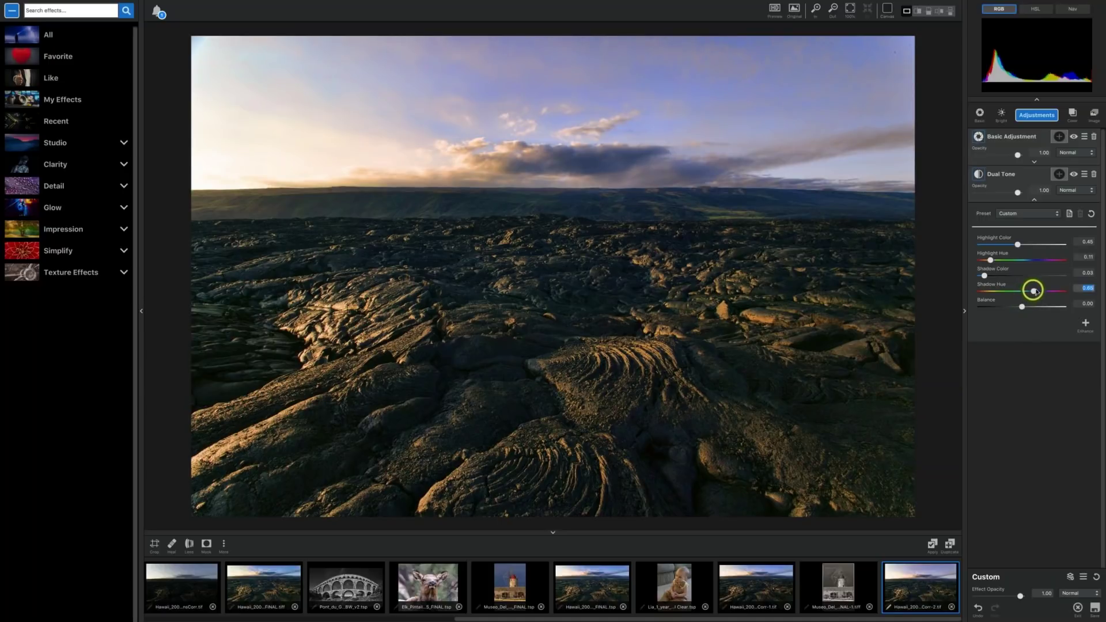
pyautogui.moveTo(1037, 292); pyautogui.dragTo(1046, 294)
pyautogui.click(985, 276)
pyautogui.moveTo(985, 276); pyautogui.dragTo(993, 276)
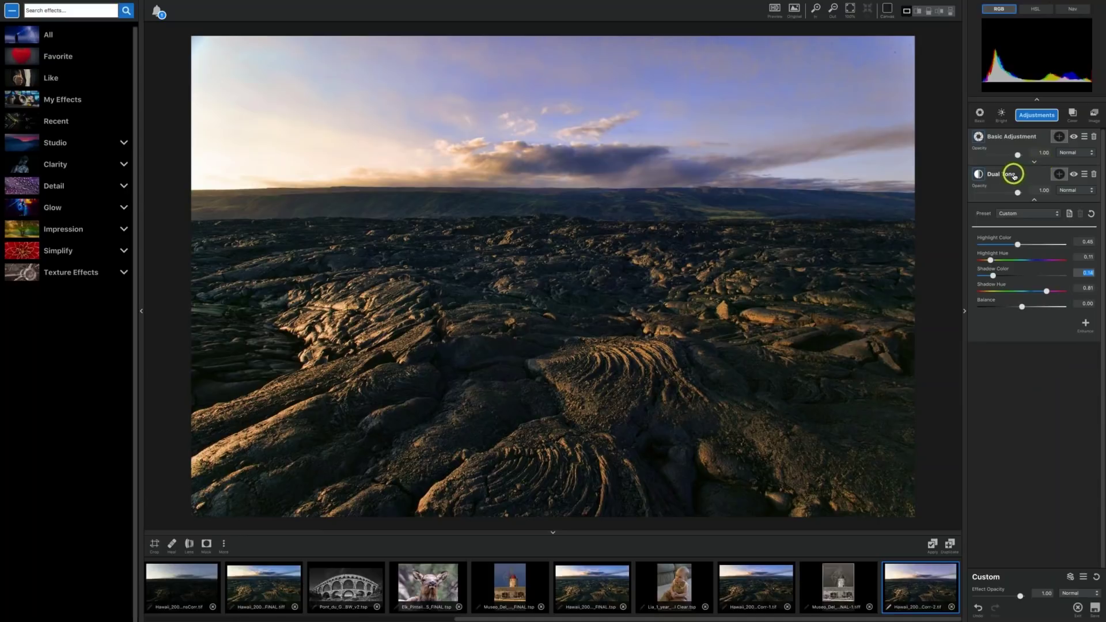
# Add a mask to the Dual Tone, paint its effect out of the blue sky with an enlarged edge-aware brush, and collapse the adjustment
pyautogui.click(1059, 174)
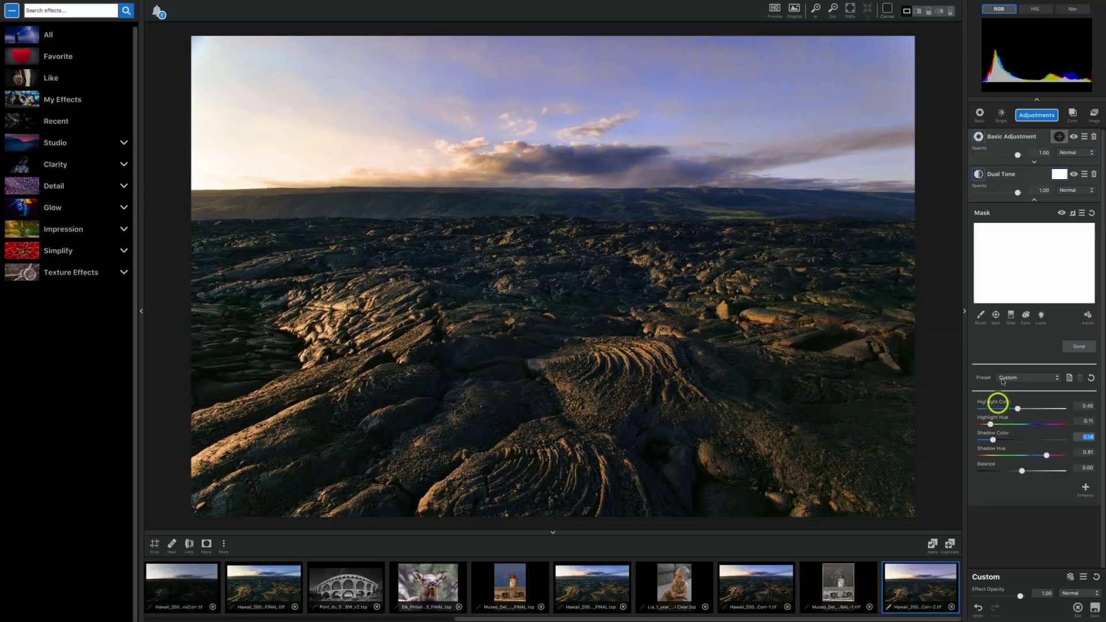
pyautogui.click(983, 315)
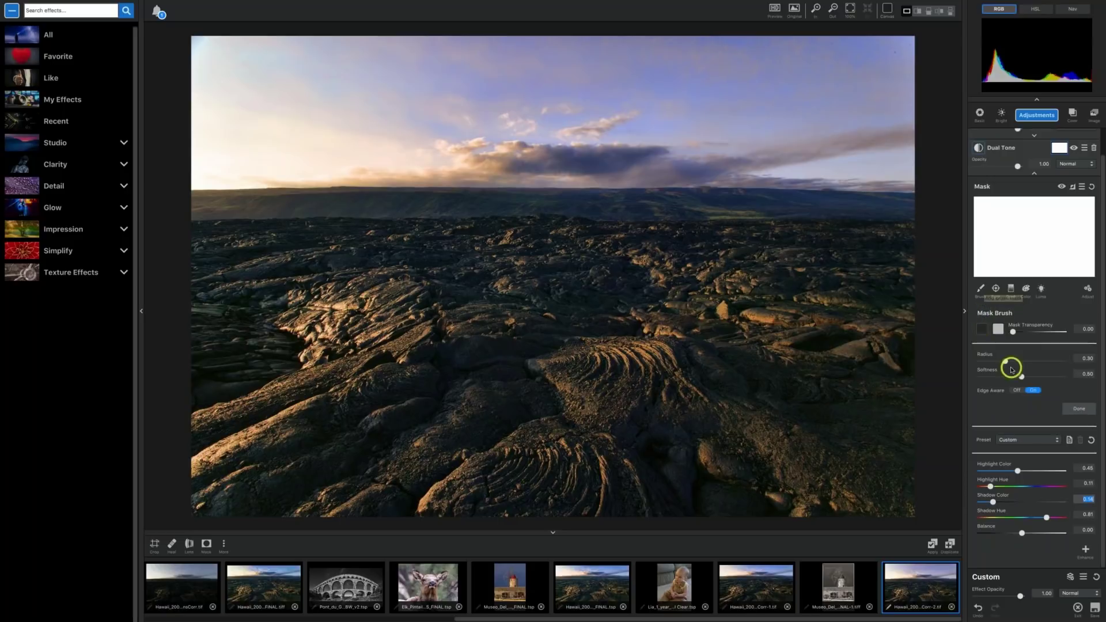
pyautogui.moveTo(1009, 362); pyautogui.dragTo(1035, 361)
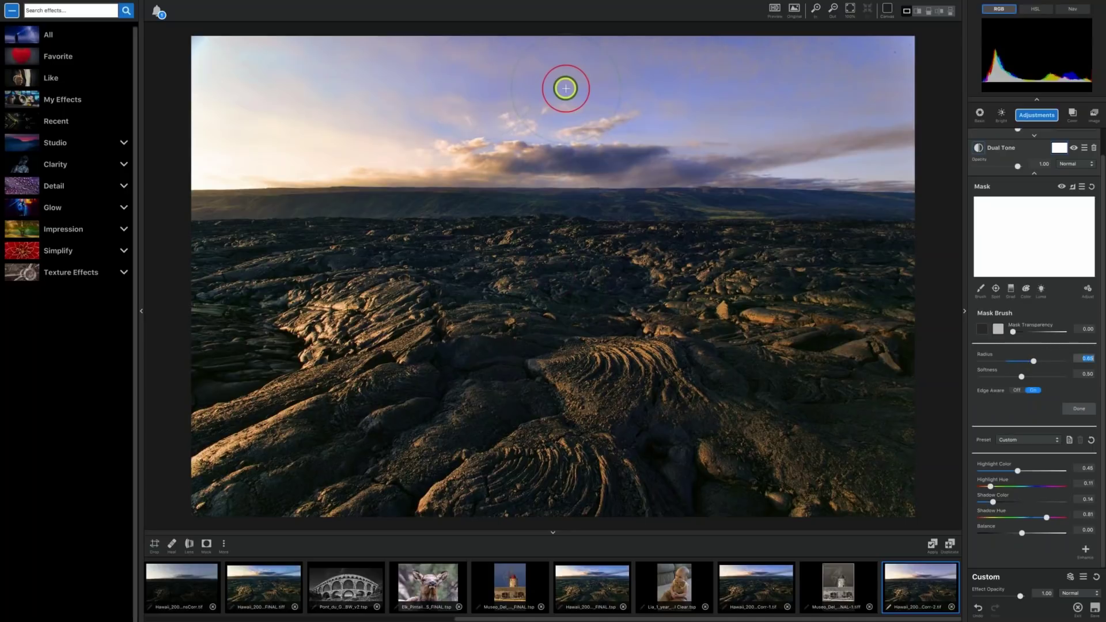
pyautogui.moveTo(566, 88)
pyautogui.mouseDown()
pyautogui.moveTo(811, 90)
pyautogui.moveTo(541, 115)
pyautogui.moveTo(436, 95)
pyautogui.moveTo(314, 24)
pyautogui.mouseUp()
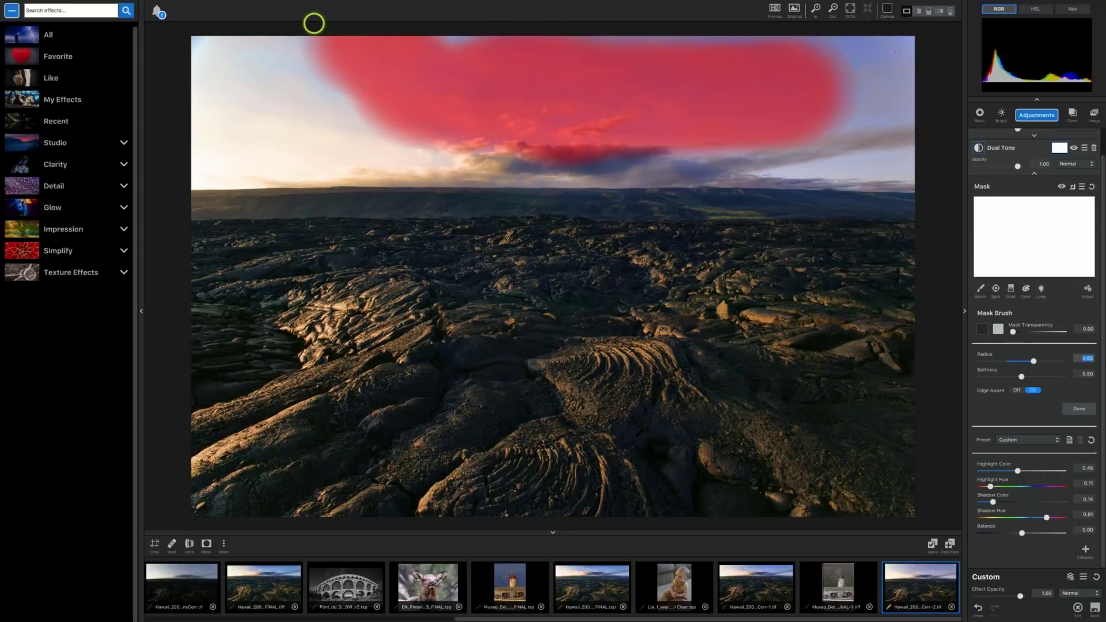
pyautogui.moveTo(314, 23)
pyautogui.mouseDown()
pyautogui.moveTo(769, 77)
pyautogui.moveTo(764, 87)
pyautogui.moveTo(910, 132)
pyautogui.mouseUp()
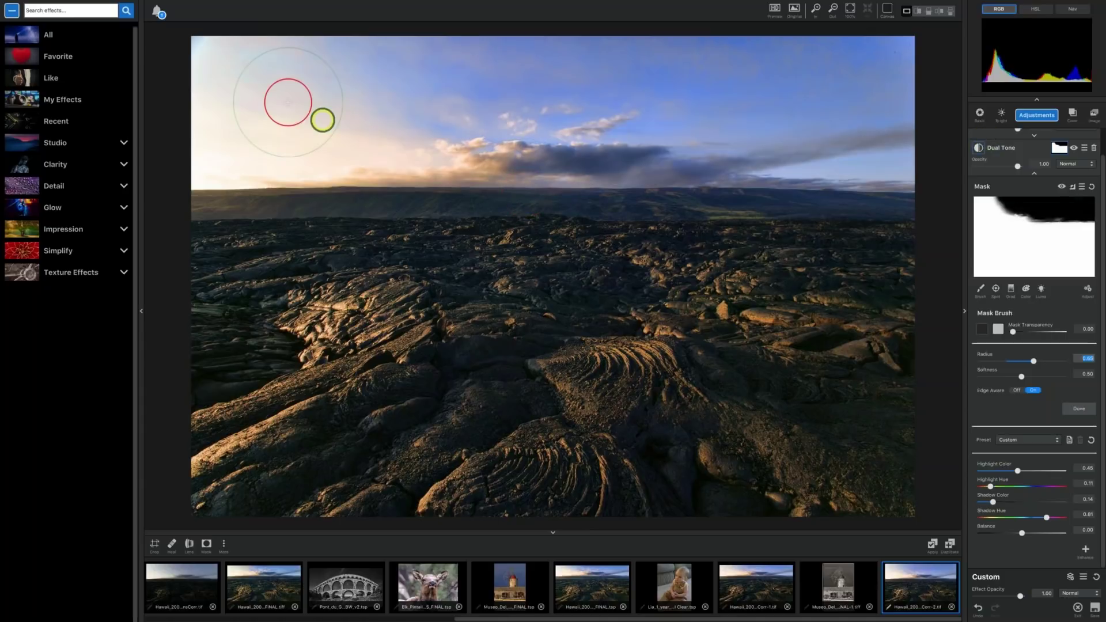
pyautogui.click(1000, 172)
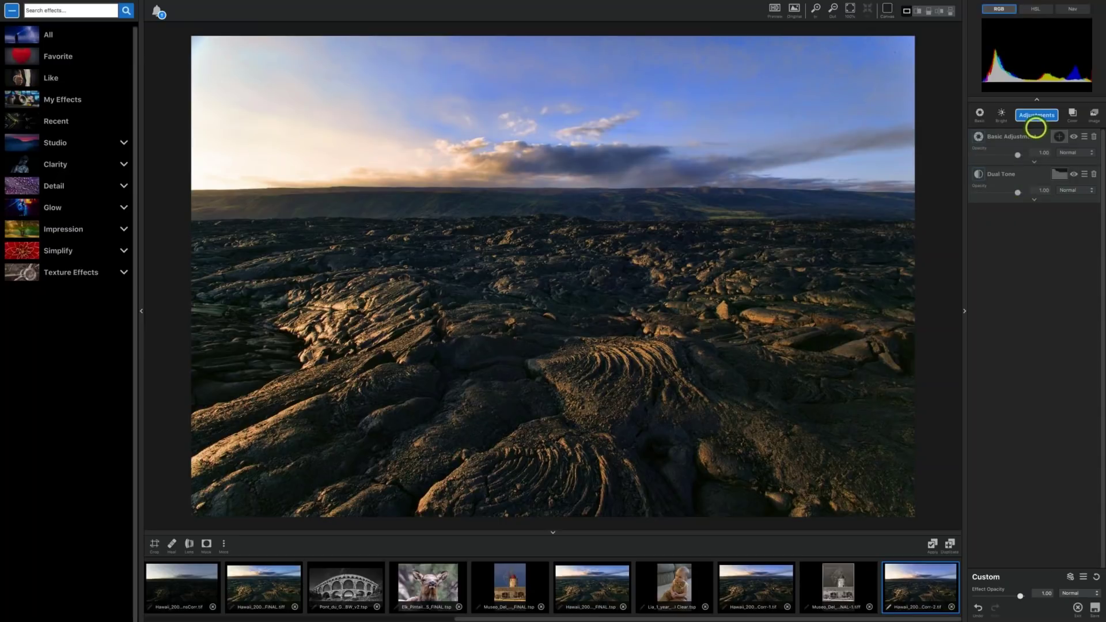
# Add an HSL Color Tuning adjustment and set Blue Hue to -0.12 and Blue Lightness to -0.20
pyautogui.click(1036, 115)
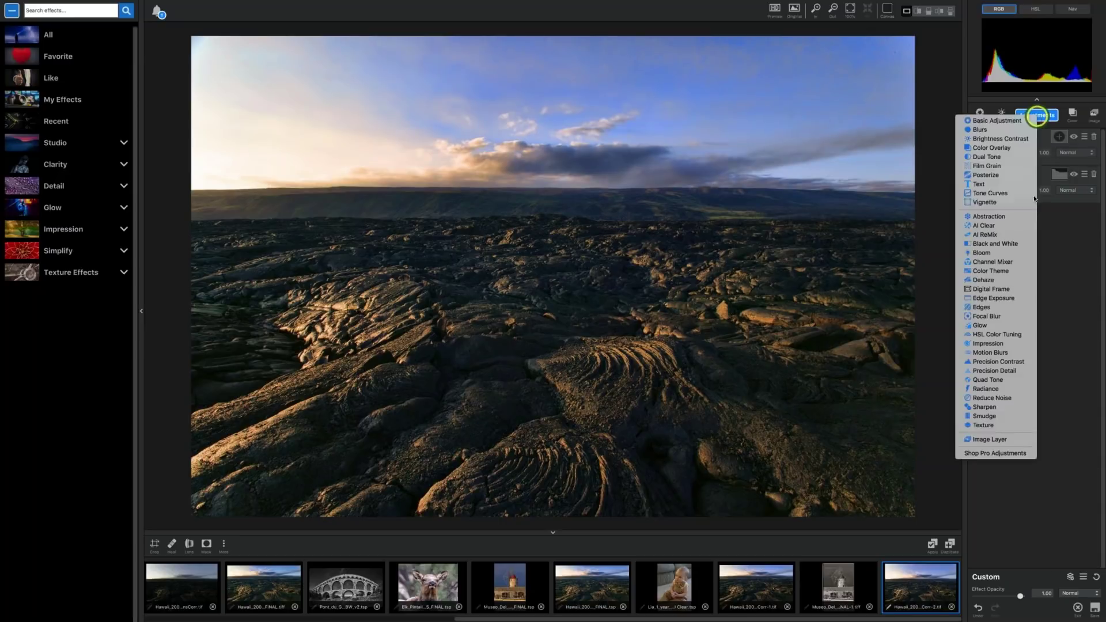
pyautogui.click(996, 334)
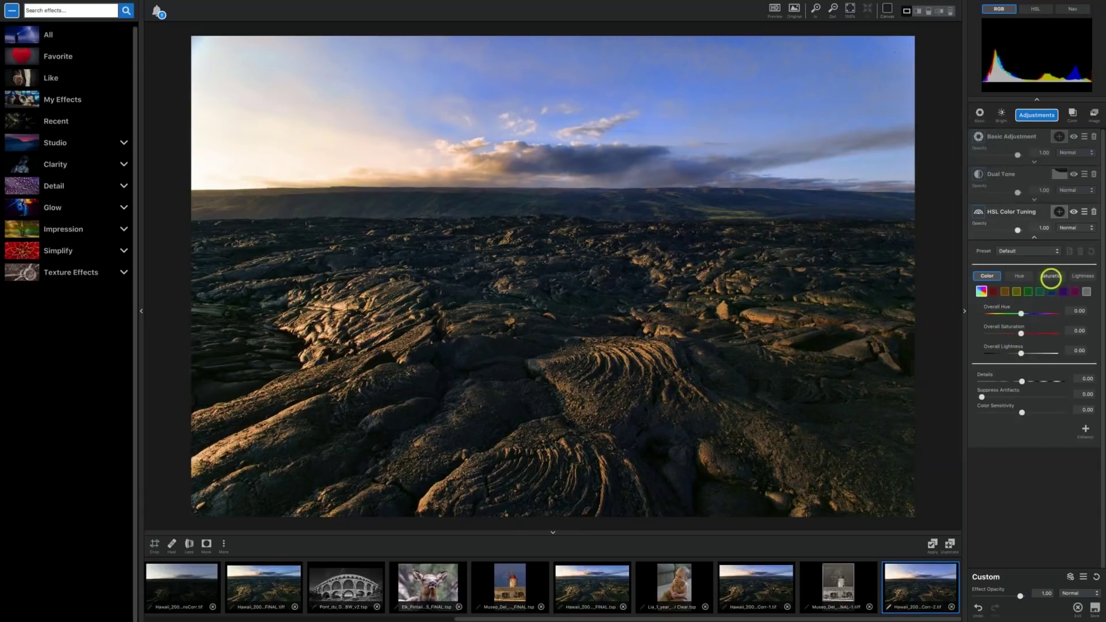
pyautogui.click(1052, 291)
pyautogui.click(1052, 291)
pyautogui.moveTo(1021, 313); pyautogui.dragTo(1016, 313)
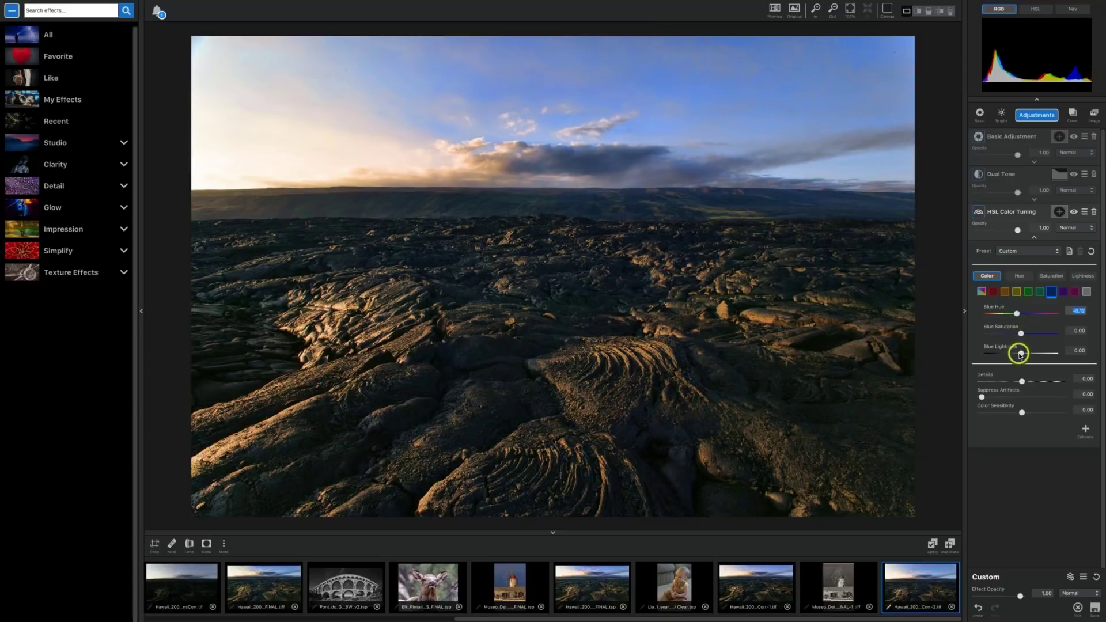
pyautogui.moveTo(1020, 355); pyautogui.dragTo(1014, 354)
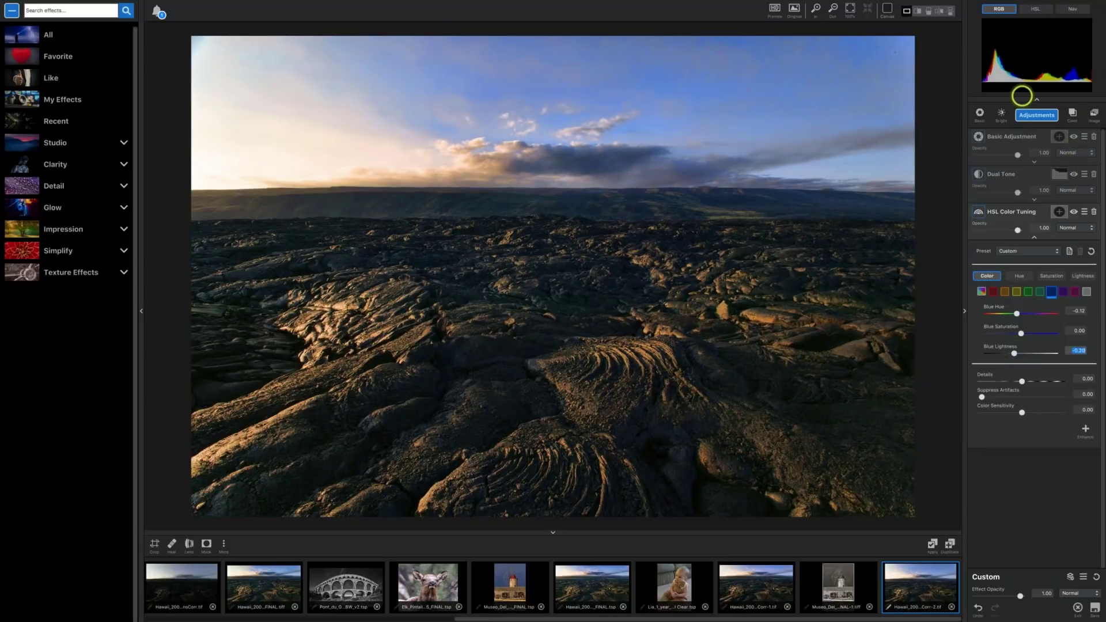
# Add a Precision Contrast adjustment and apply its Add Depth Landscape preset
pyautogui.click(1037, 115)
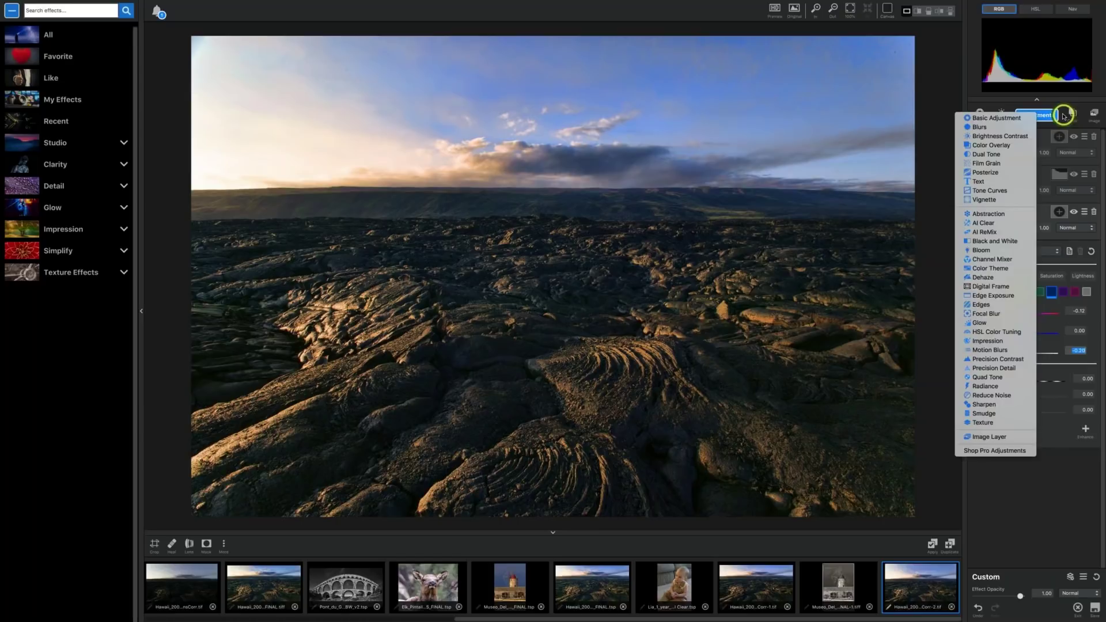
pyautogui.click(991, 359)
pyautogui.click(1025, 441)
pyautogui.scroll(-1, 1025, 441)
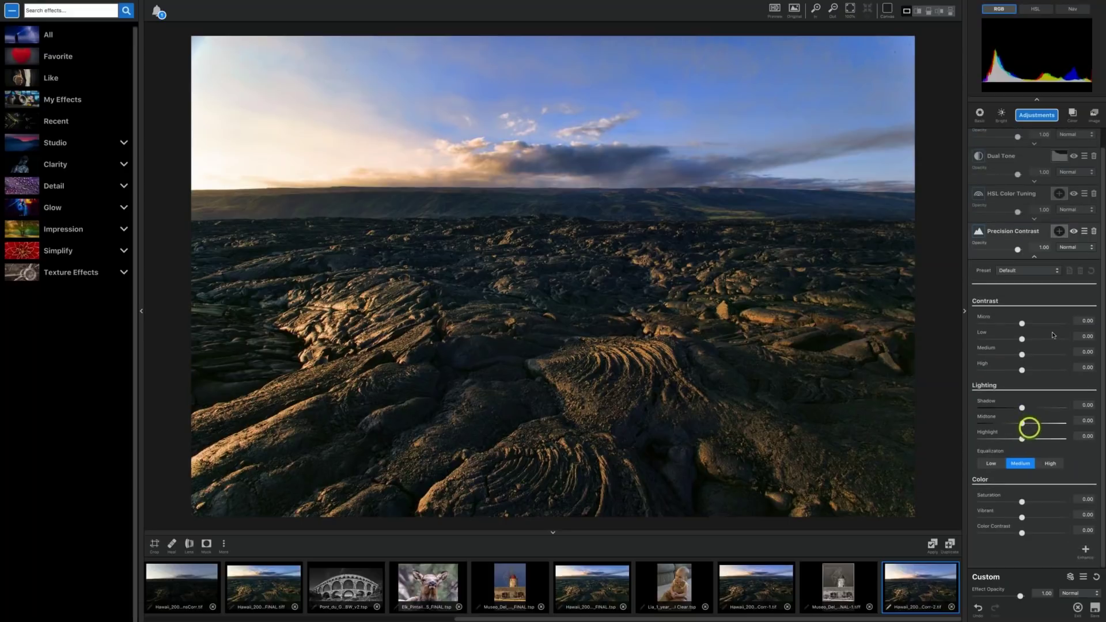
pyautogui.click(1058, 270)
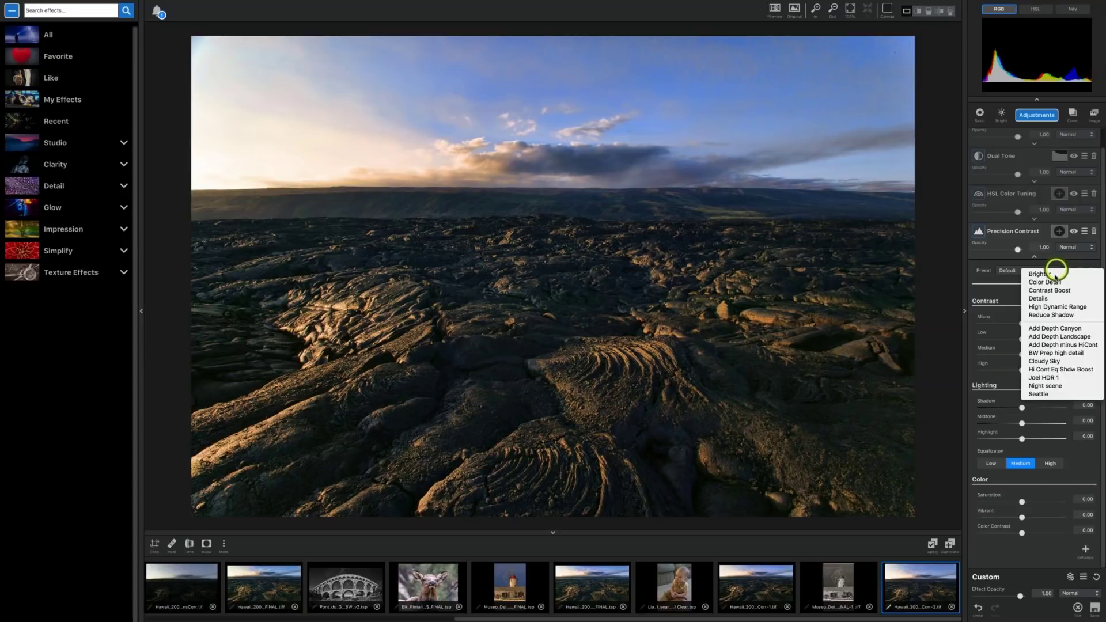
pyautogui.click(1055, 275)
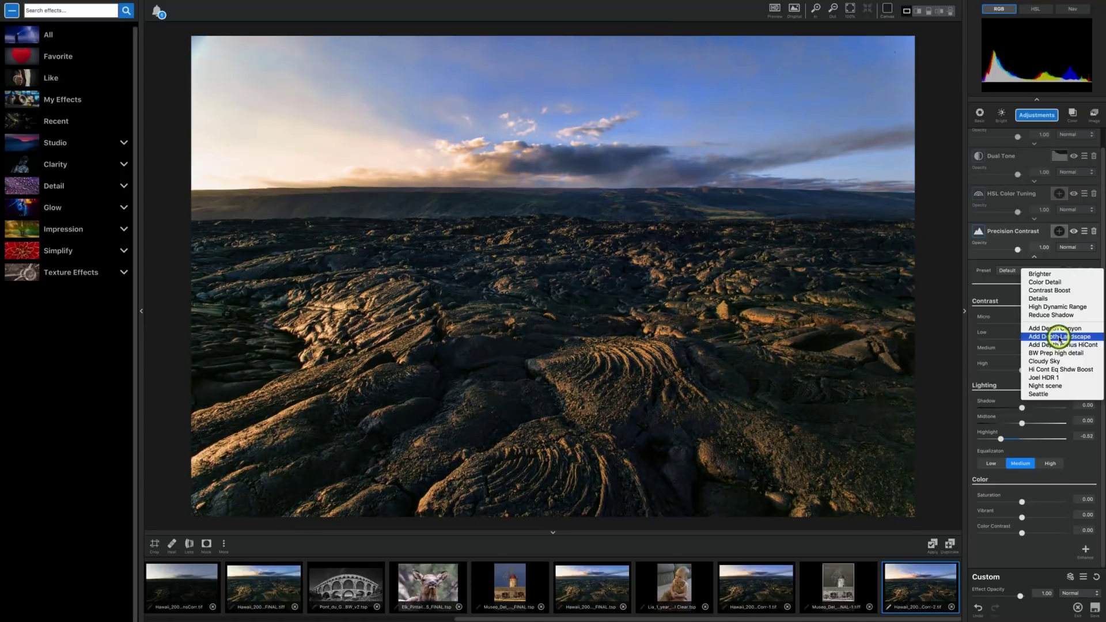
pyautogui.click(1059, 337)
# Set the Precision Contrast's Micro contrast to 0.28 and its Highlight to -0.39
pyautogui.click(1032, 323)
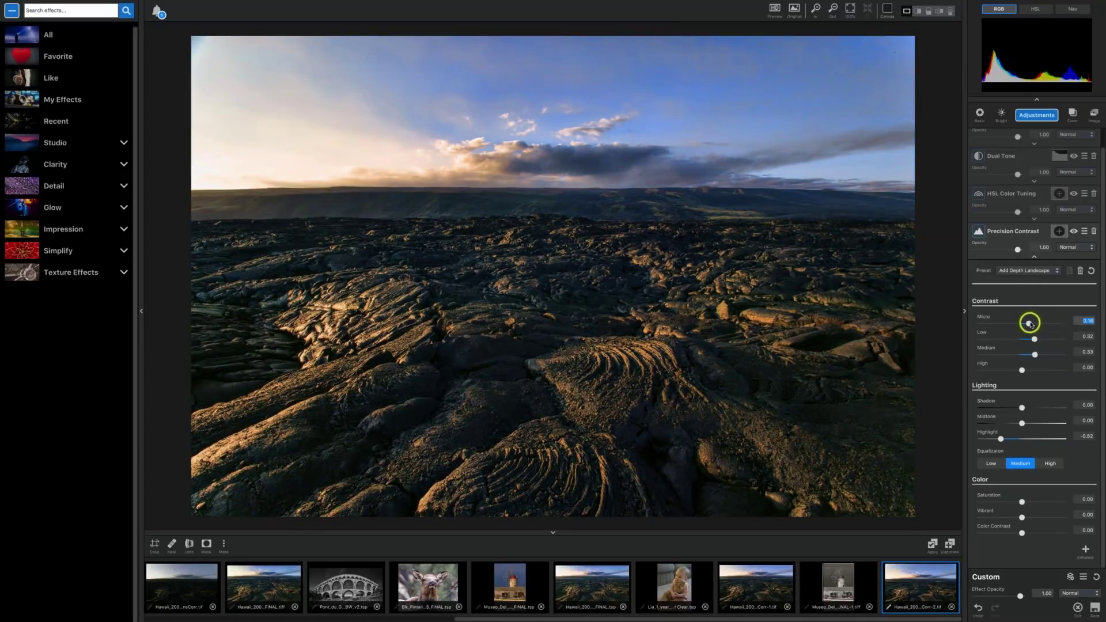
pyautogui.moveTo(1031, 324); pyautogui.dragTo(1033, 324)
pyautogui.click(1027, 458)
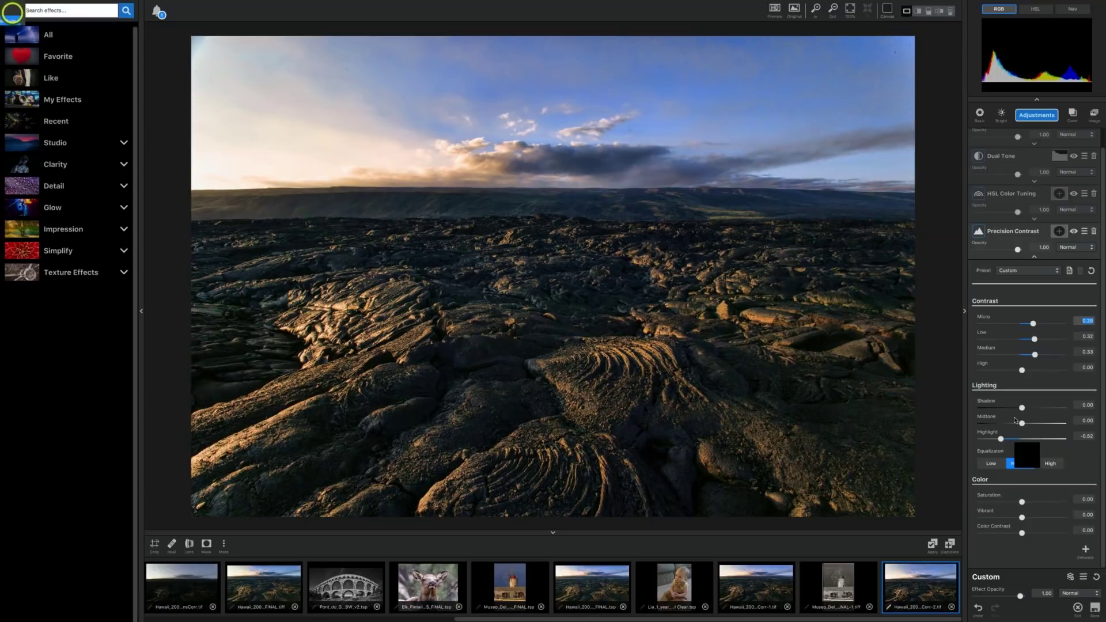
pyautogui.click(1001, 439)
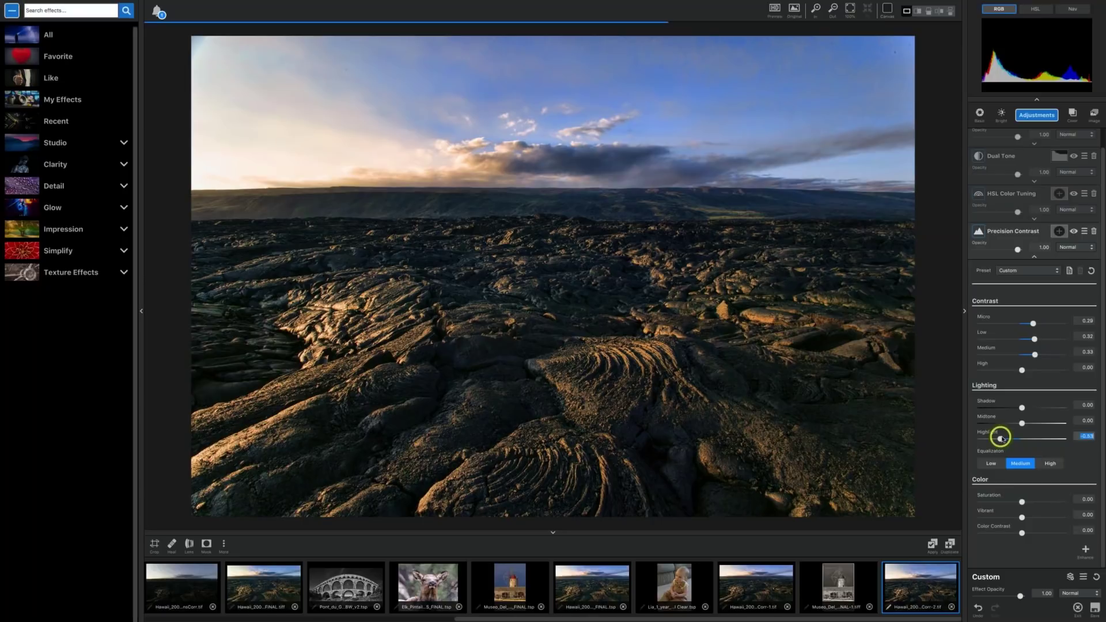
pyautogui.moveTo(1001, 439); pyautogui.dragTo(1006, 439)
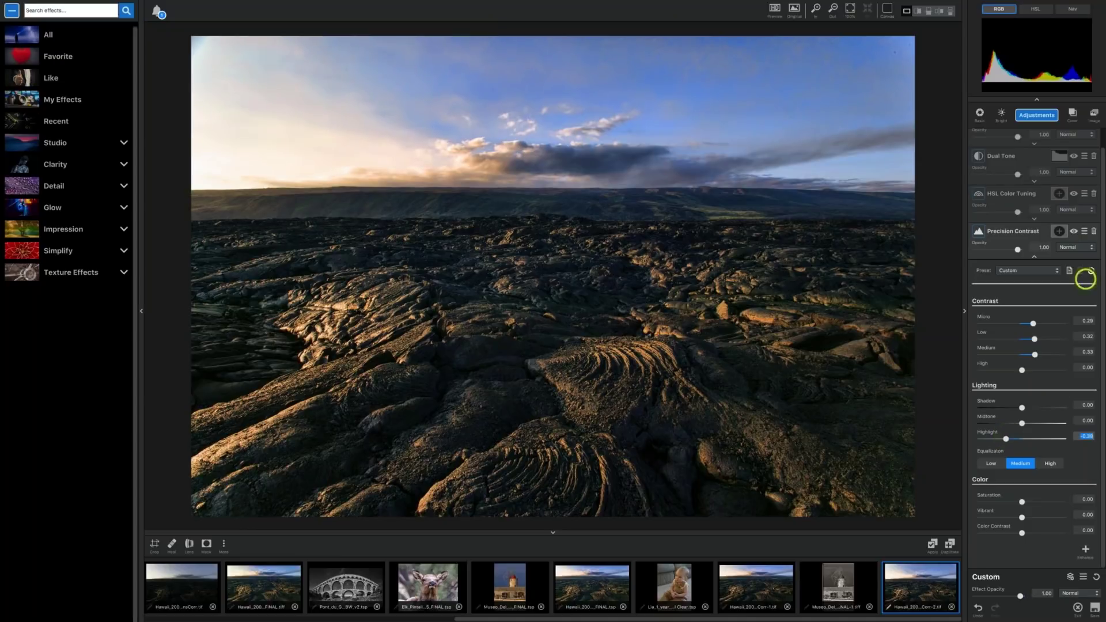
# Collapse Precision Contrast and compare the image with Precision Contrast and HSL Color Tuning each disabled and re-enabled
pyautogui.click(1074, 232)
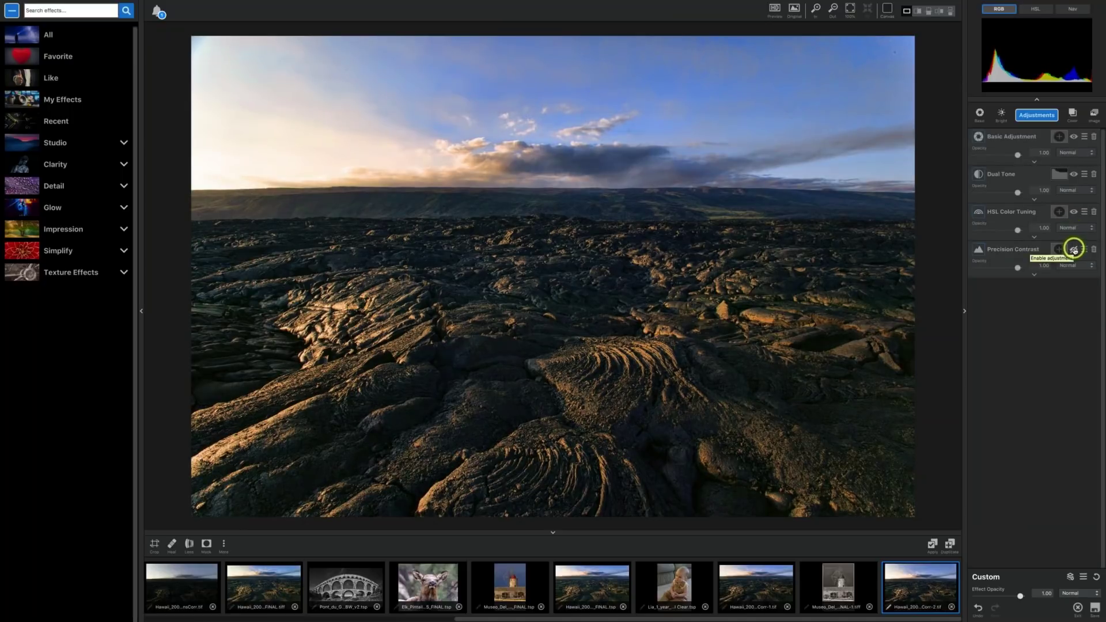
pyautogui.click(1074, 250)
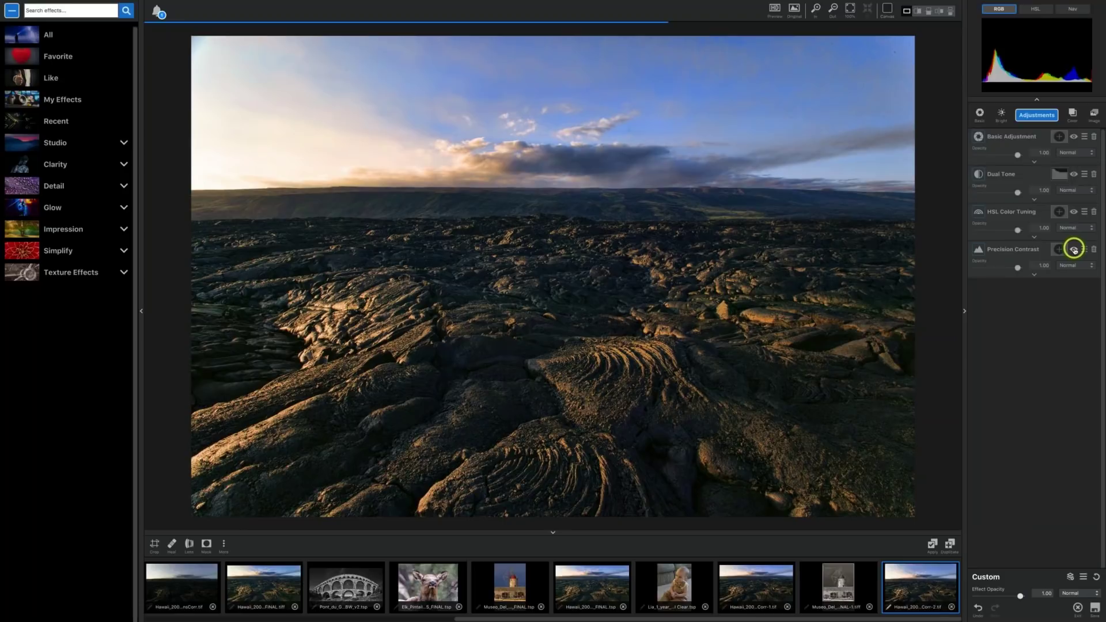
pyautogui.click(1074, 212)
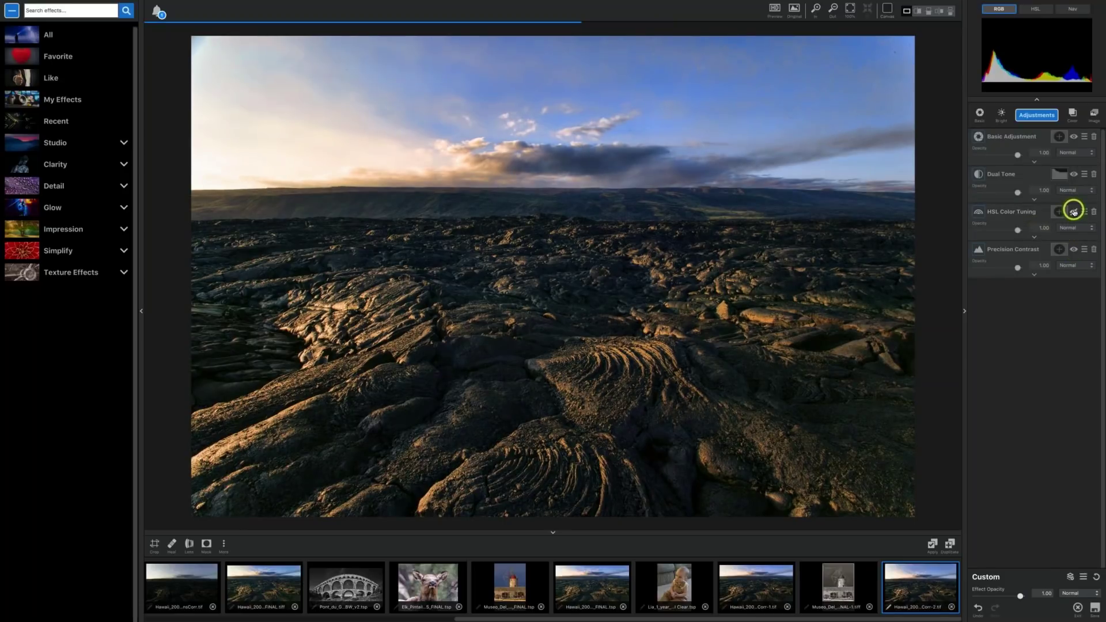
pyautogui.click(1074, 212)
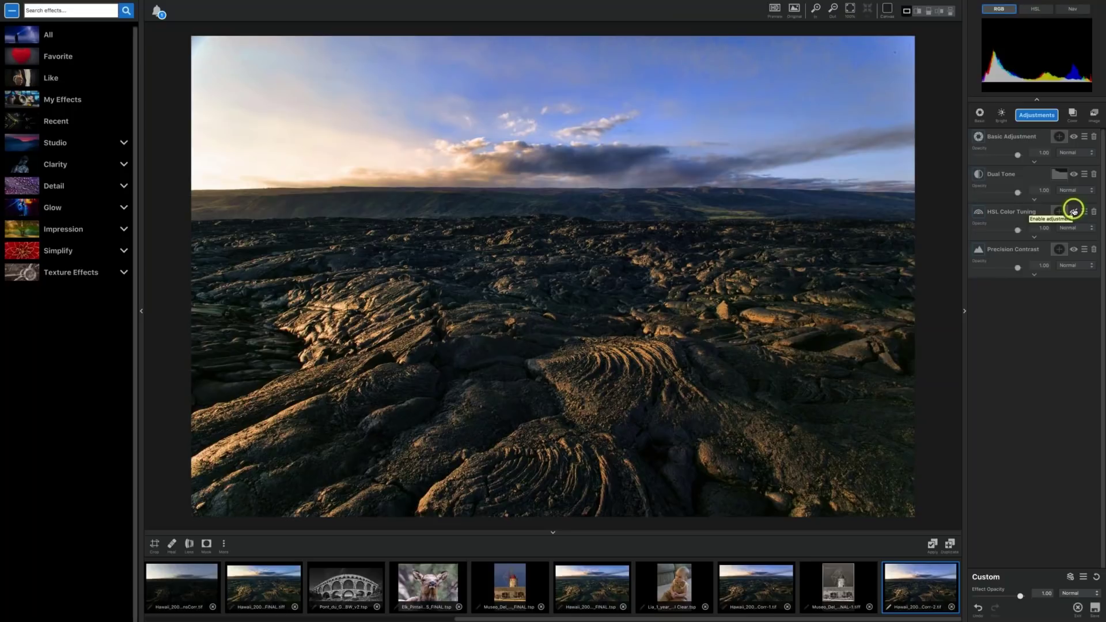
pyautogui.click(1074, 212)
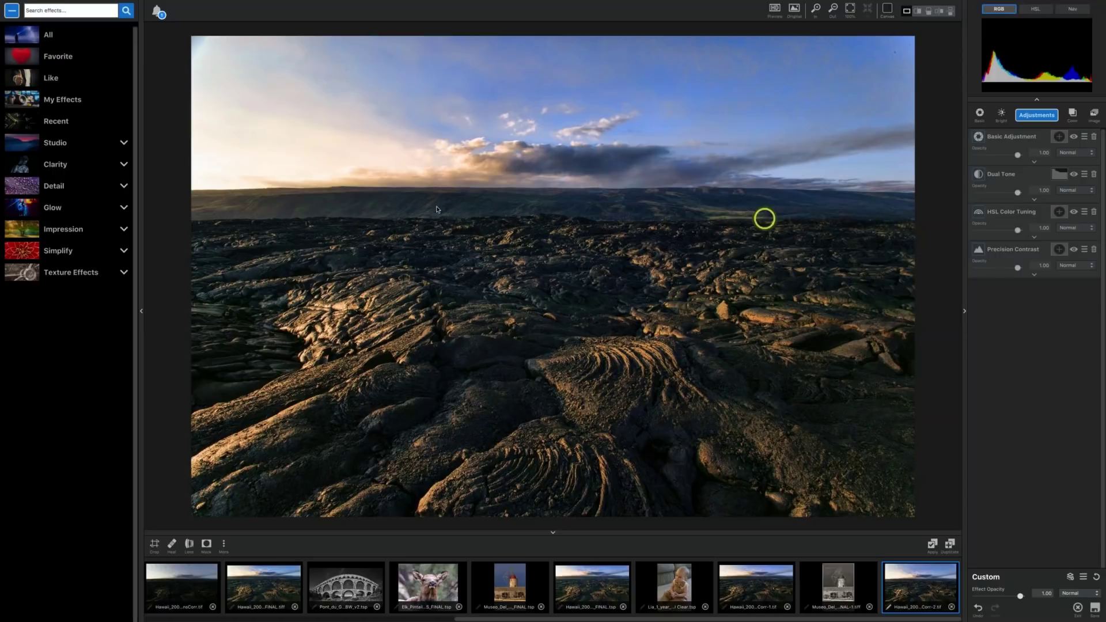
# Add a second Basic Adjustment and raise its Exposure to 0.24
pyautogui.click(1041, 114)
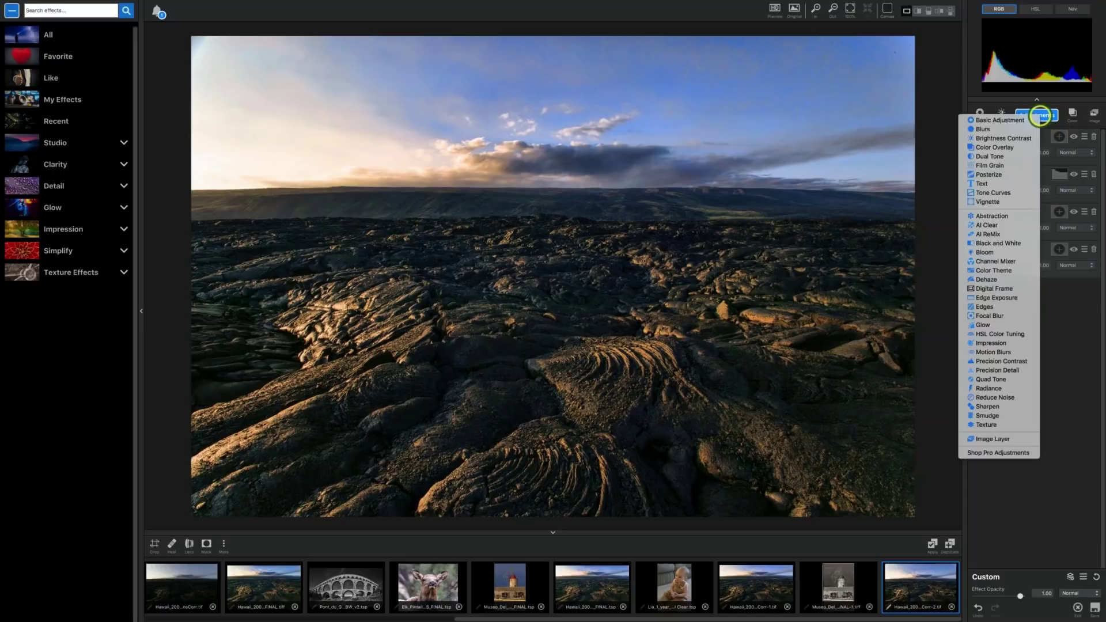
pyautogui.click(1021, 122)
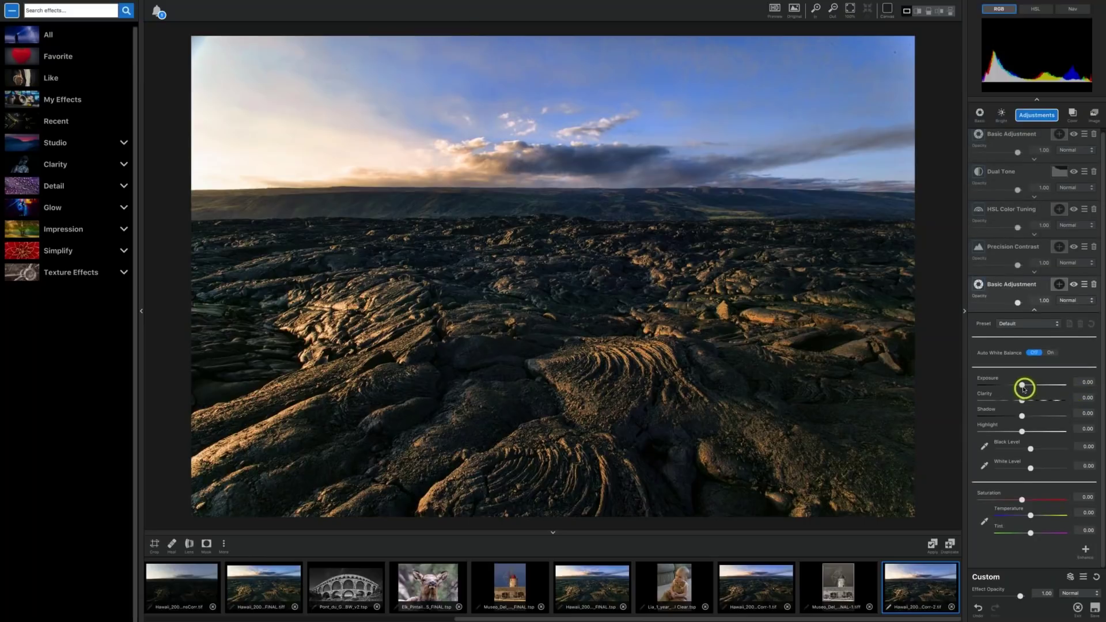
pyautogui.click(1023, 386)
pyautogui.moveTo(1024, 387); pyautogui.dragTo(1032, 384)
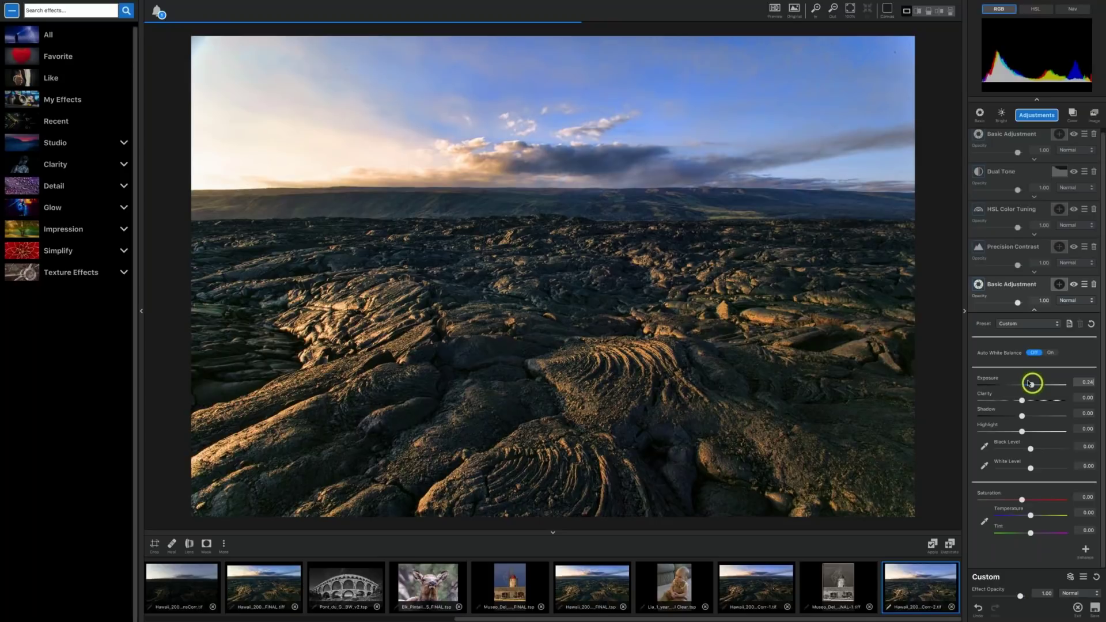
# Add an inverted black mask to the new Basic Adjustment and enlarge its edge-aware brush to a radius of 0.47
pyautogui.click(1061, 284)
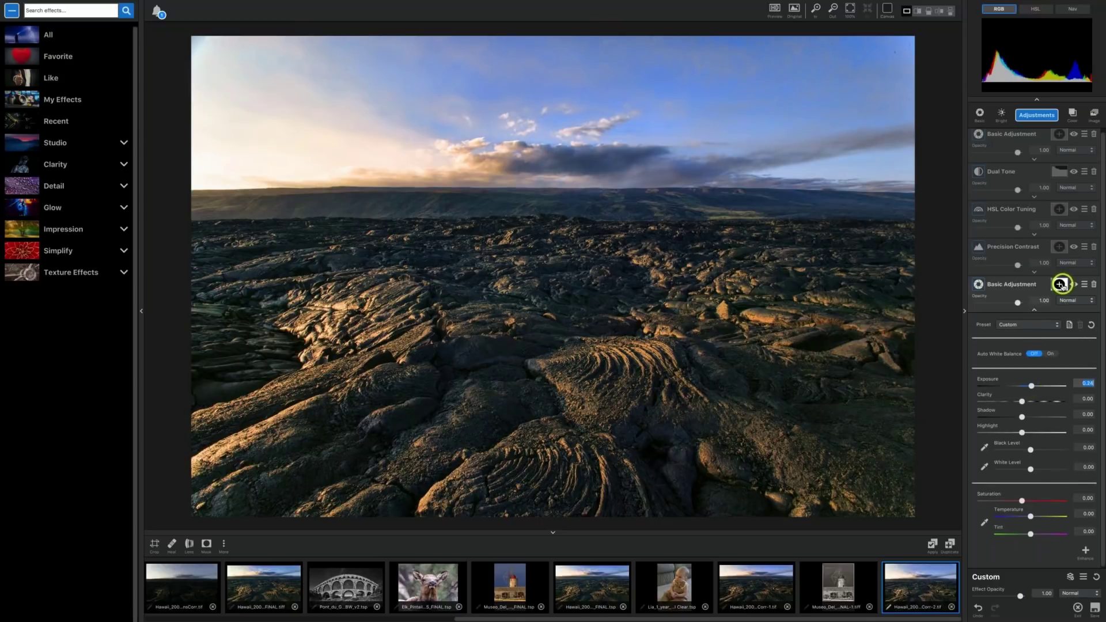
pyautogui.click(1061, 285)
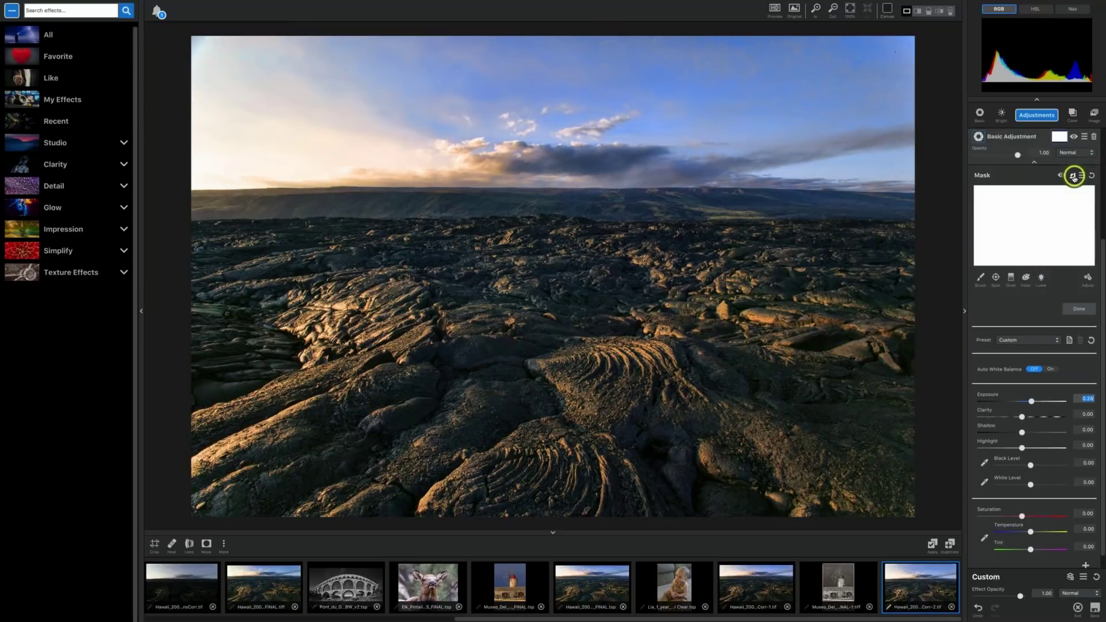
pyautogui.click(1074, 177)
pyautogui.click(1009, 280)
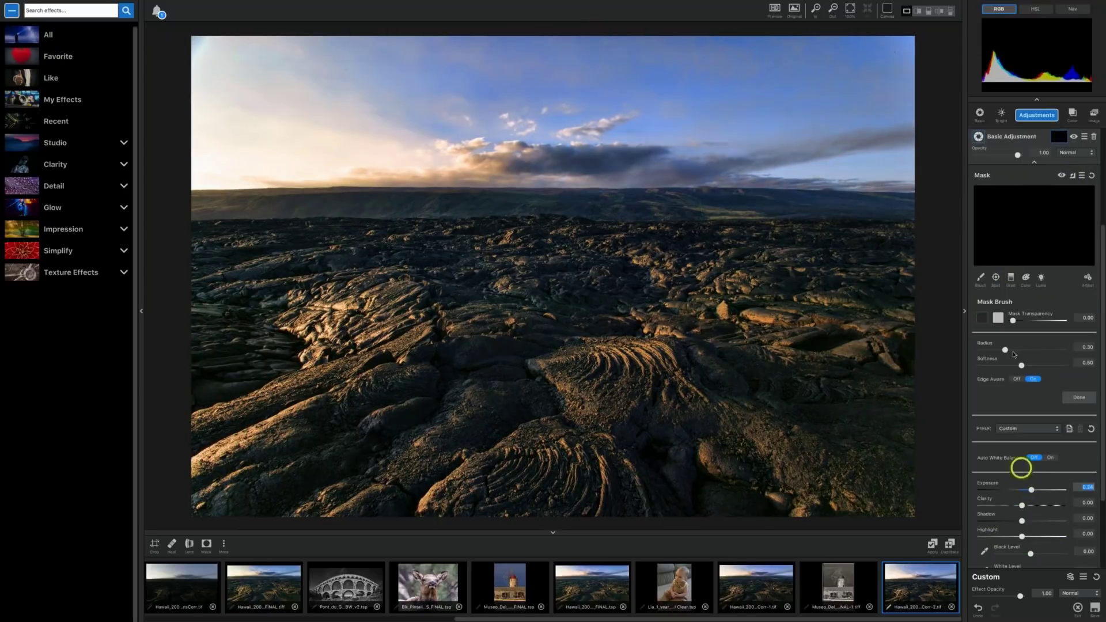
pyautogui.moveTo(1005, 350); pyautogui.dragTo(1019, 349)
# Paint the exposure boost along the distant hills across the full width with Mask Transparency at 1.00, and collapse the adjustment
pyautogui.moveTo(737, 219); pyautogui.dragTo(346, 218)
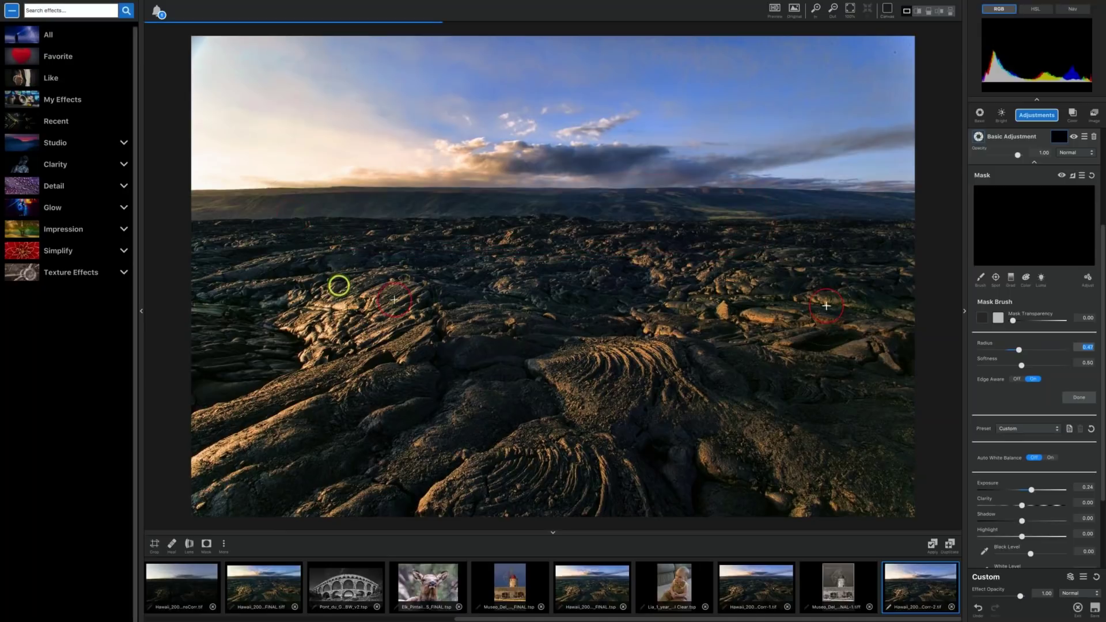
pyautogui.click(1001, 322)
pyautogui.moveTo(585, 220)
pyautogui.mouseDown()
pyautogui.moveTo(822, 236)
pyautogui.moveTo(554, 229)
pyautogui.mouseUp()
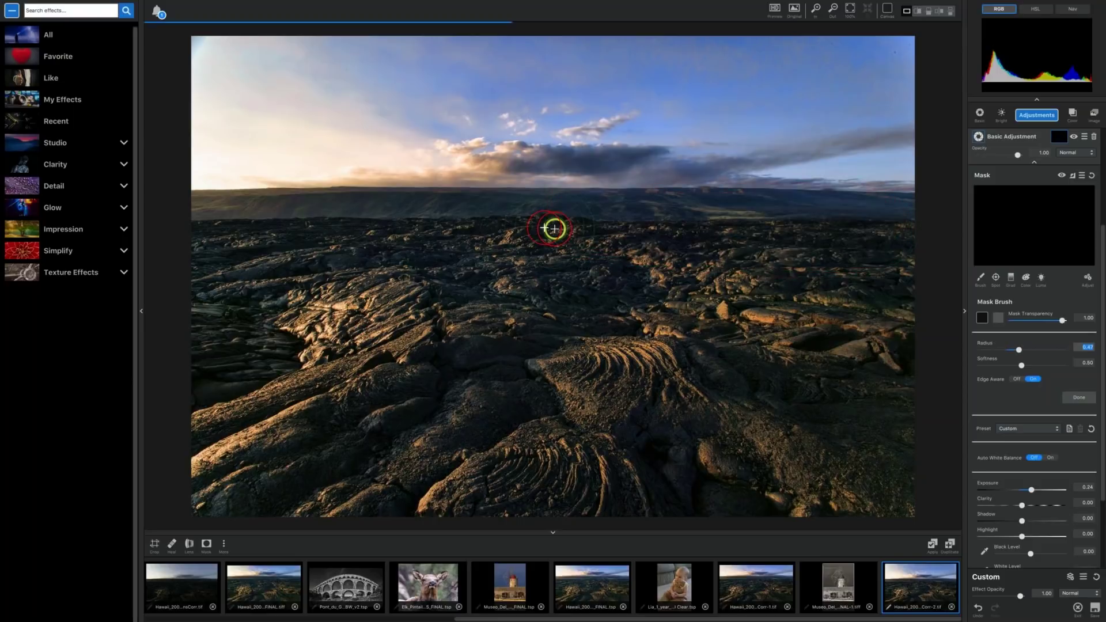
pyautogui.moveTo(544, 227); pyautogui.dragTo(136, 223)
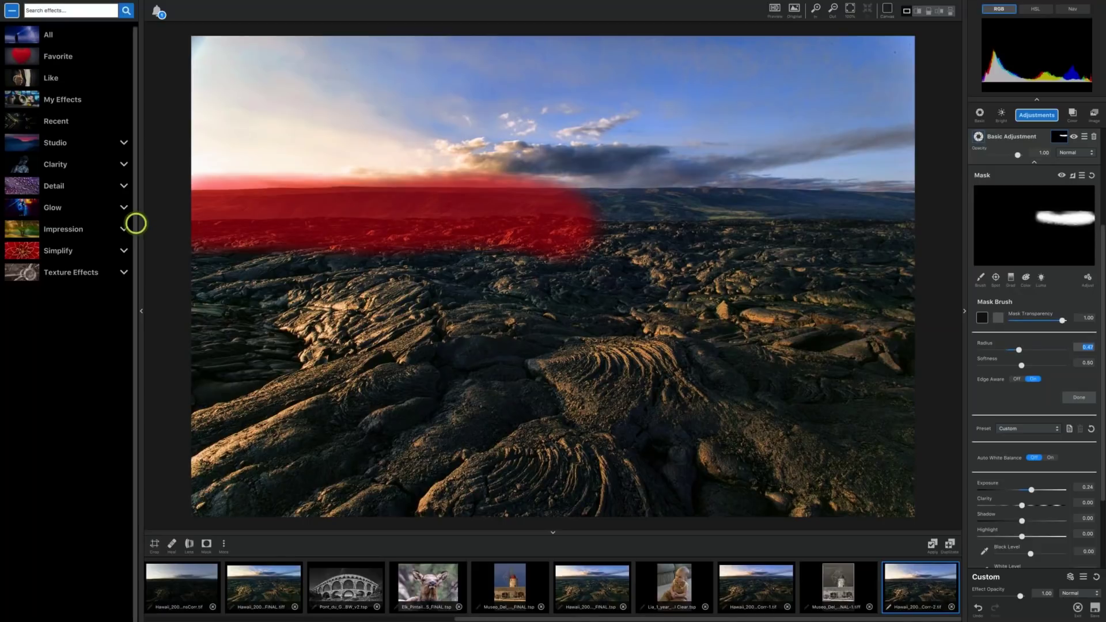
pyautogui.moveTo(136, 223); pyautogui.dragTo(136, 223)
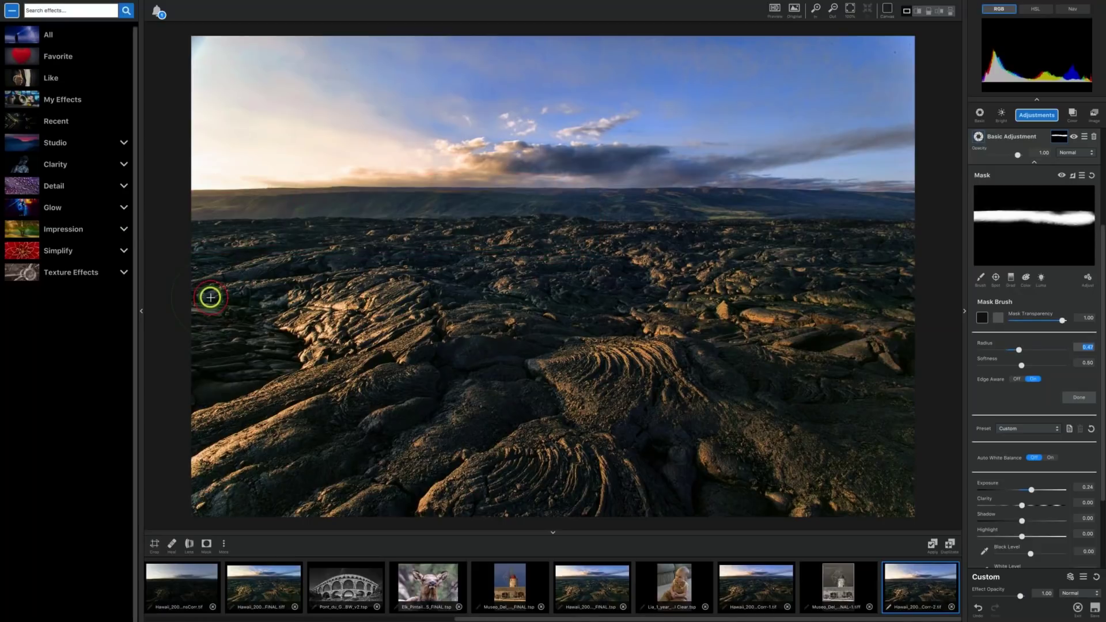
pyautogui.click(1043, 114)
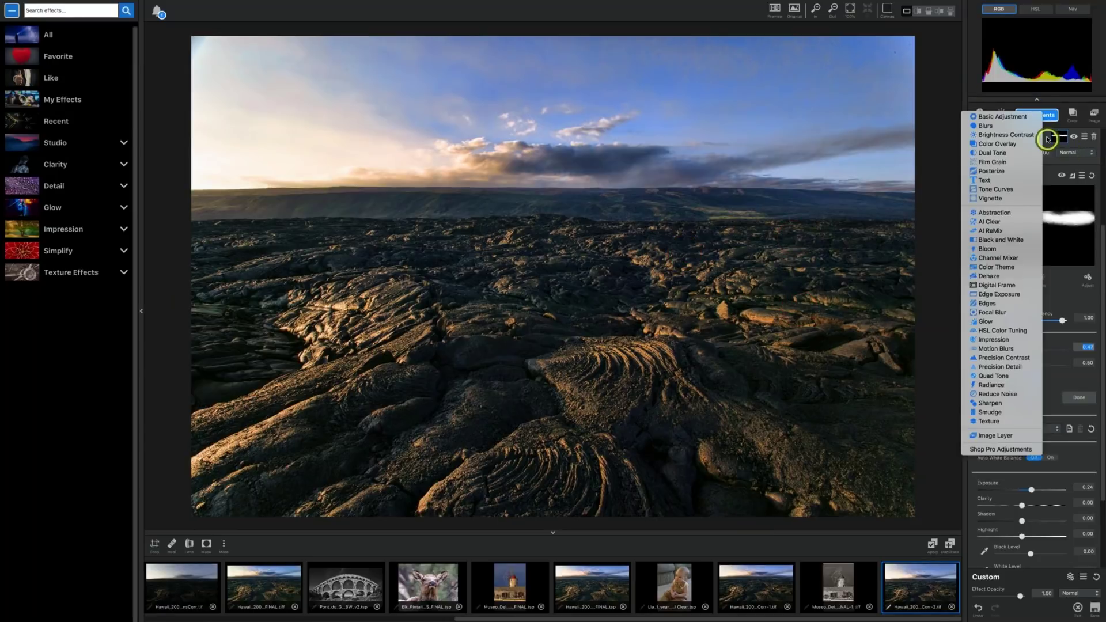
pyautogui.click(1045, 136)
pyautogui.click(1046, 136)
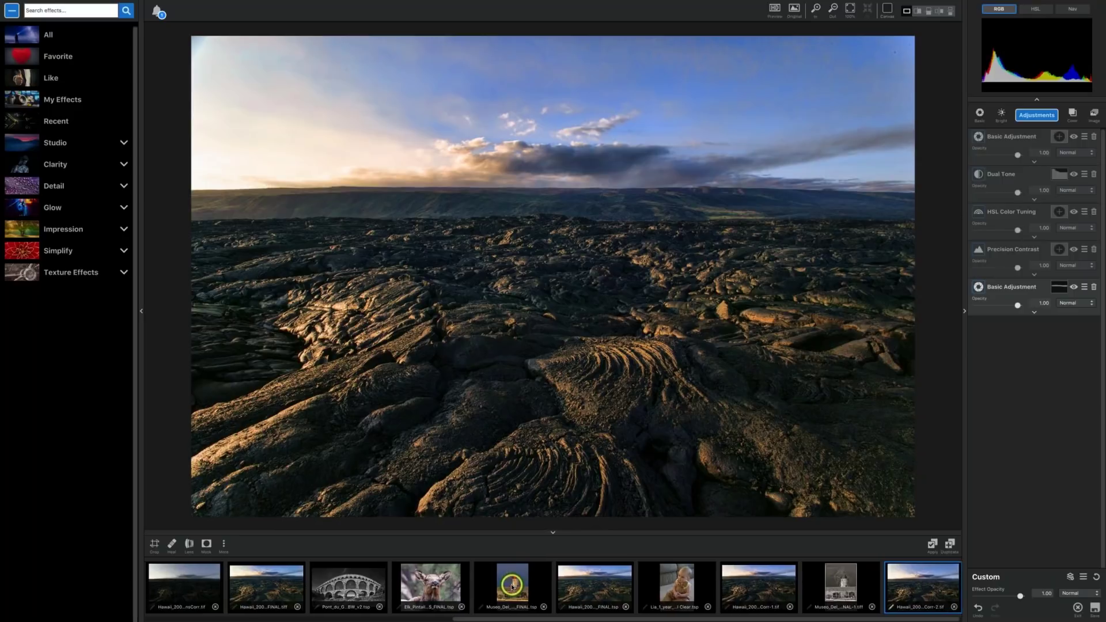
# Find the finished color windmill image among the loaded photos and display it
pyautogui.moveTo(511, 619); pyautogui.dragTo(498, 619)
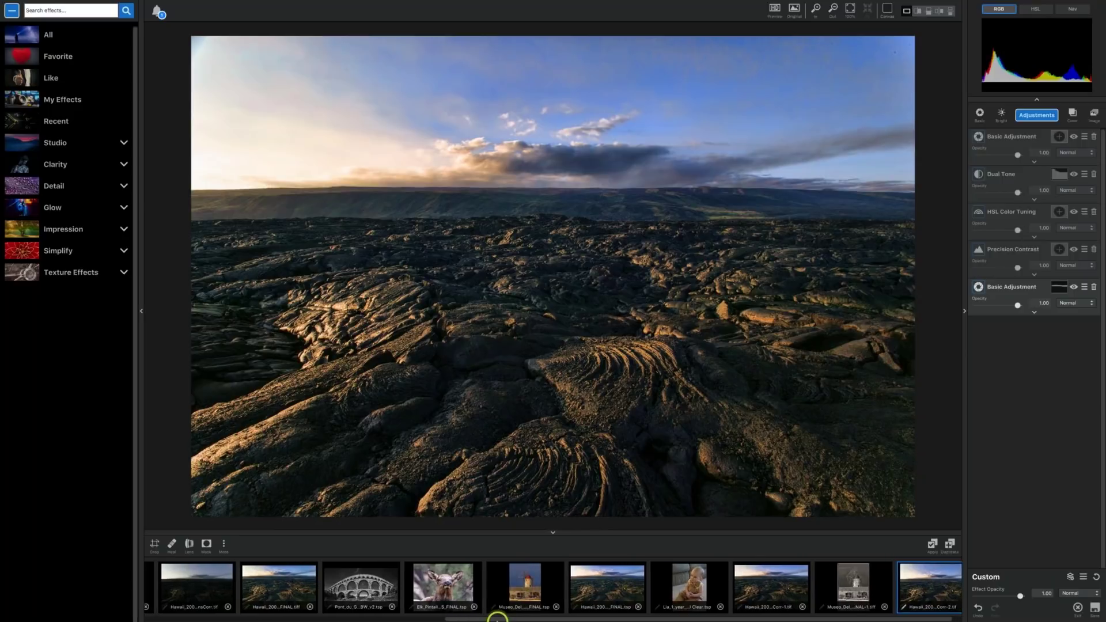
pyautogui.moveTo(512, 617); pyautogui.dragTo(228, 617)
pyautogui.click(515, 585)
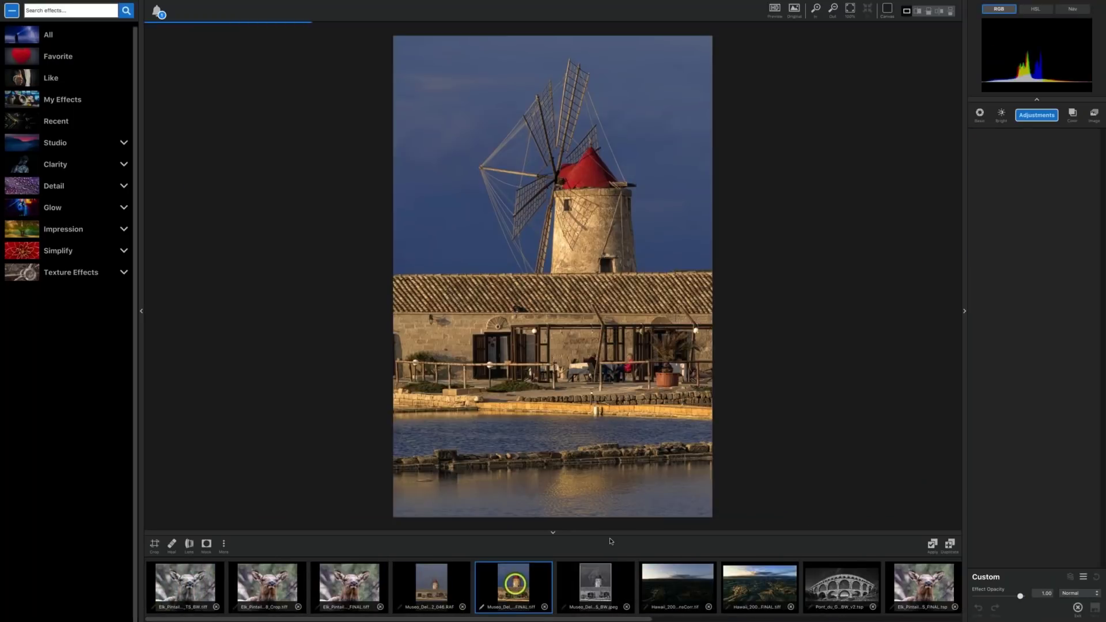
pyautogui.click(595, 548)
pyautogui.click(819, 349)
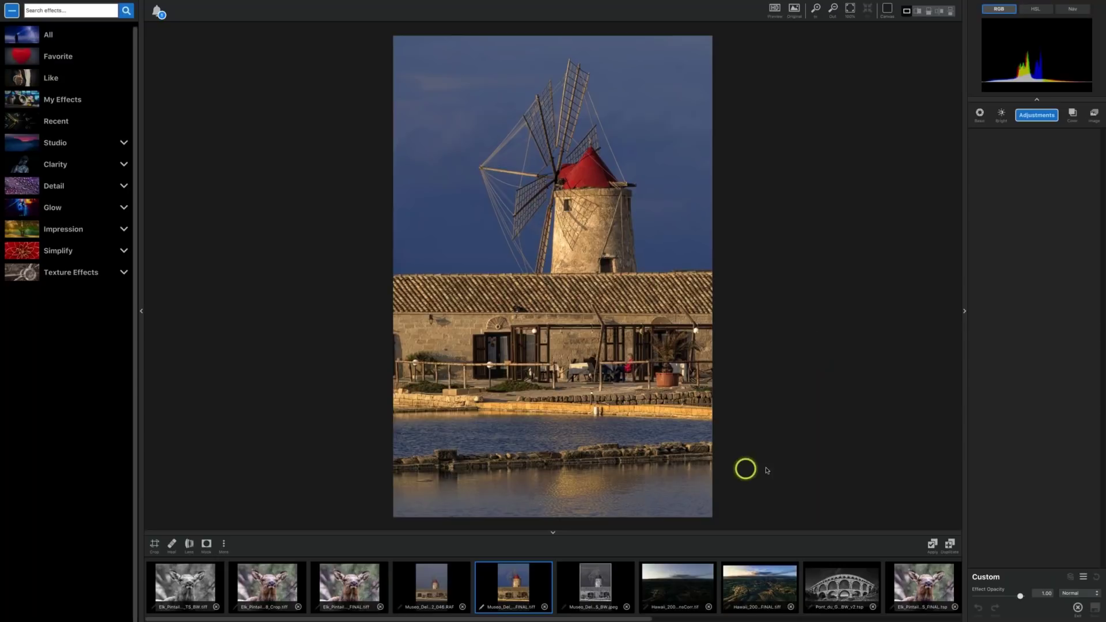
# View the windmill's black-and-white and finished color versions, and open the unedited RAF original
pyautogui.click(596, 585)
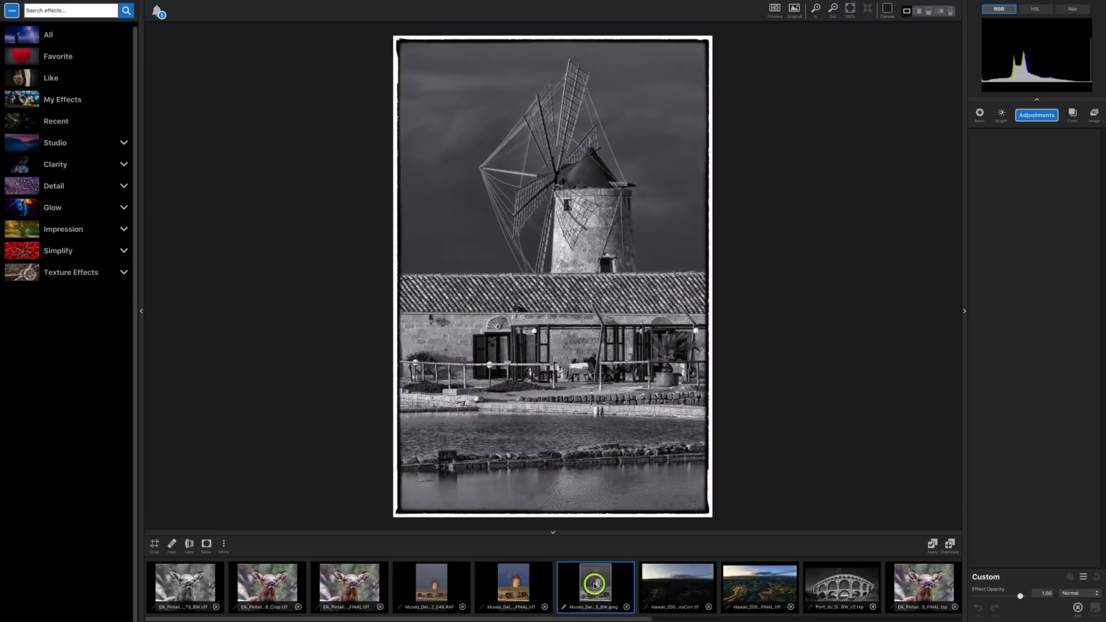
pyautogui.click(509, 586)
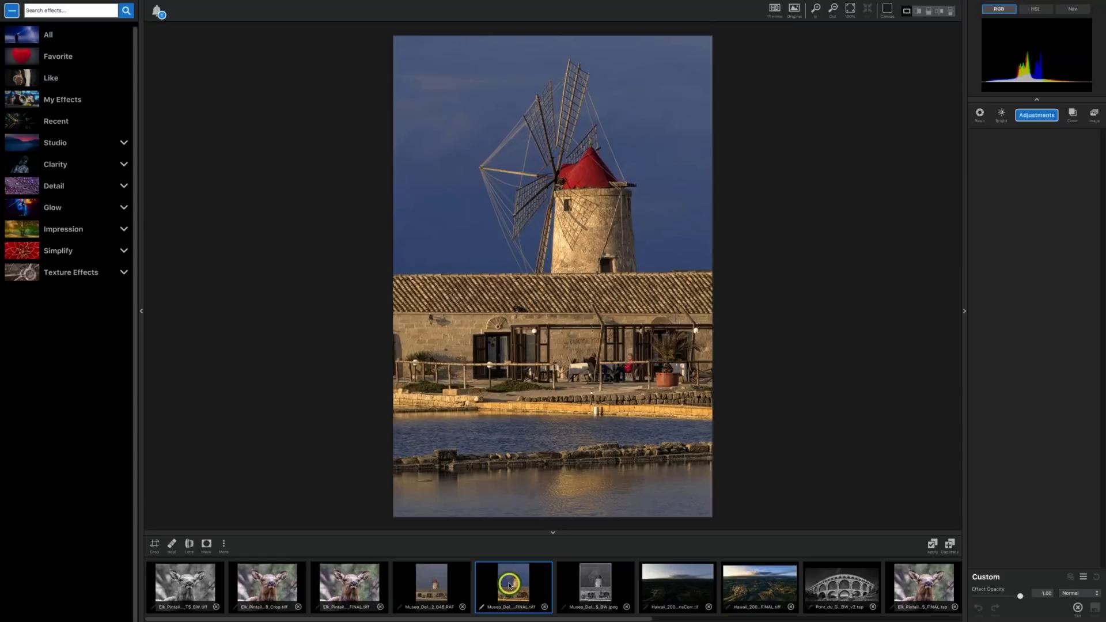
pyautogui.click(437, 586)
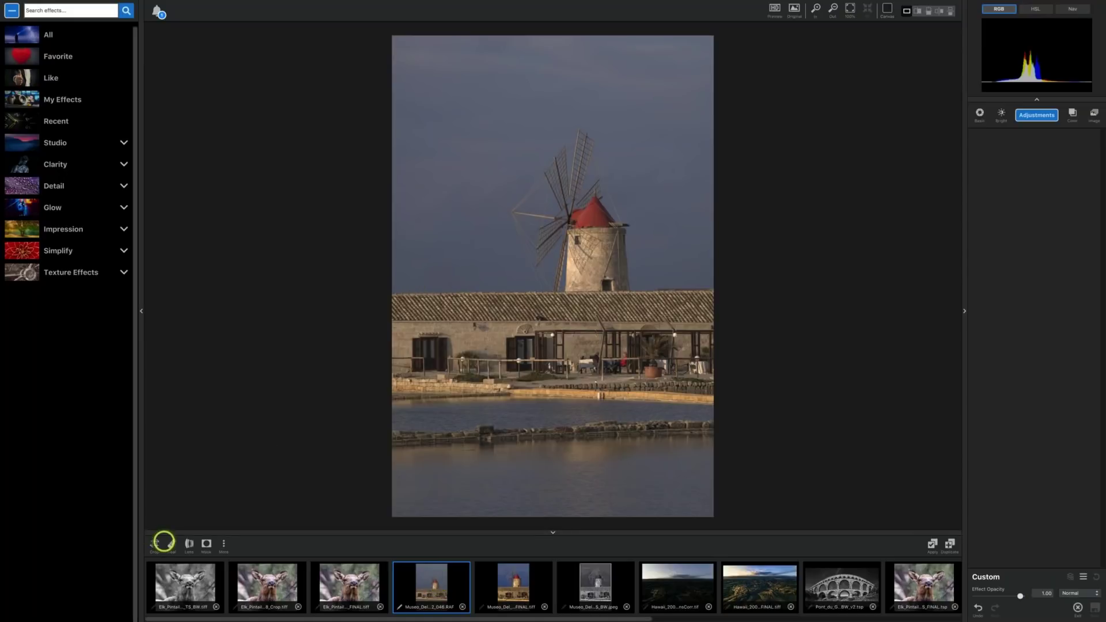
pyautogui.click(153, 545)
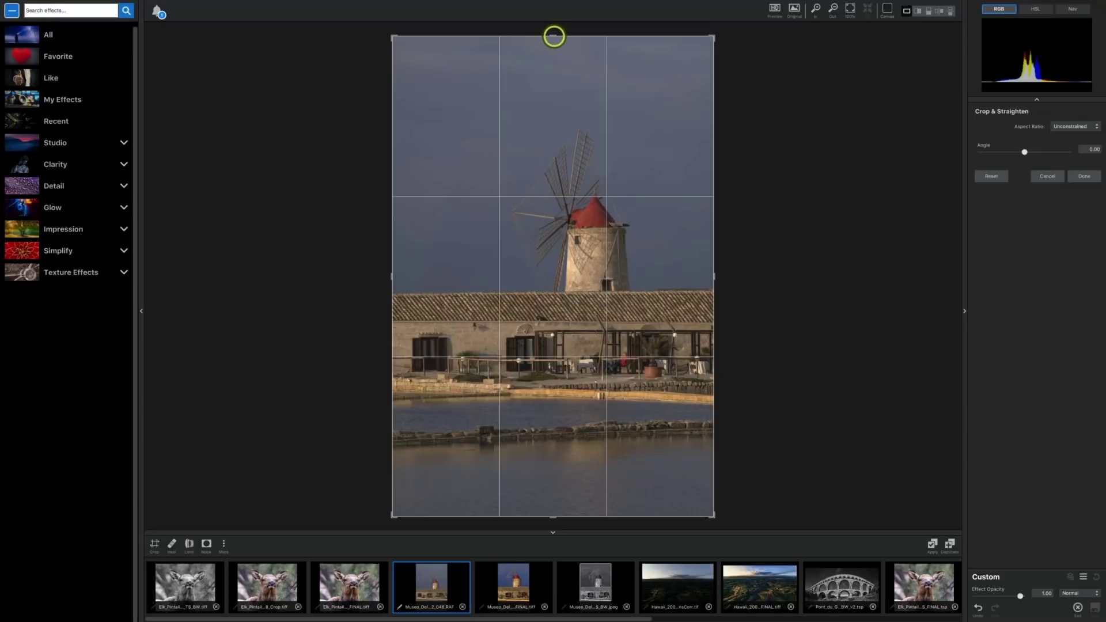
pyautogui.moveTo(554, 36); pyautogui.dragTo(555, 72)
pyautogui.moveTo(394, 330); pyautogui.dragTo(420, 328)
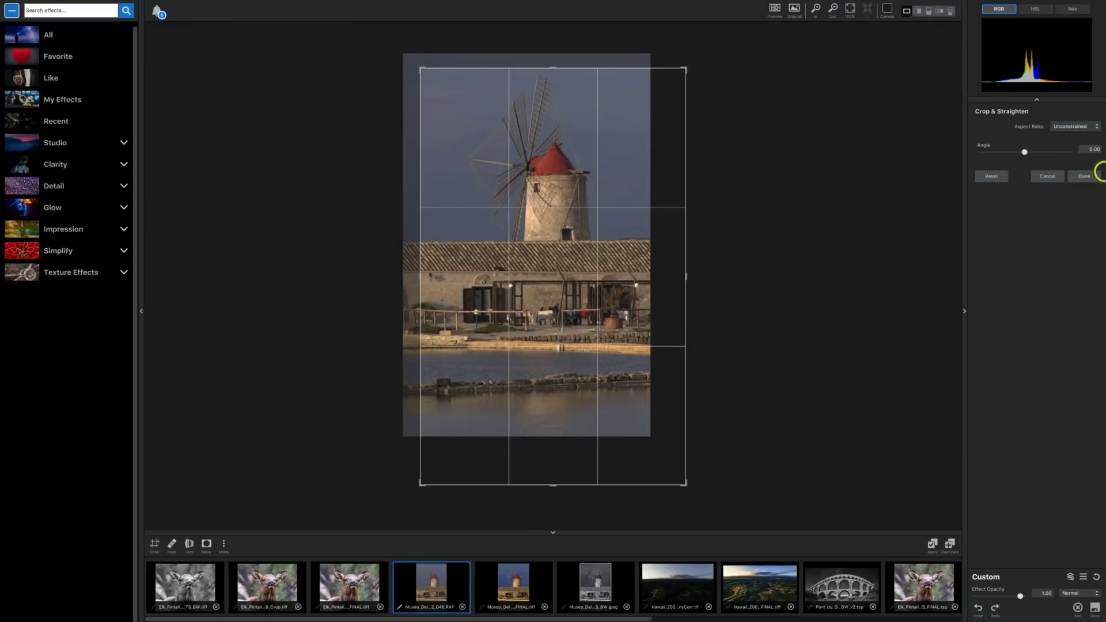
pyautogui.click(987, 174)
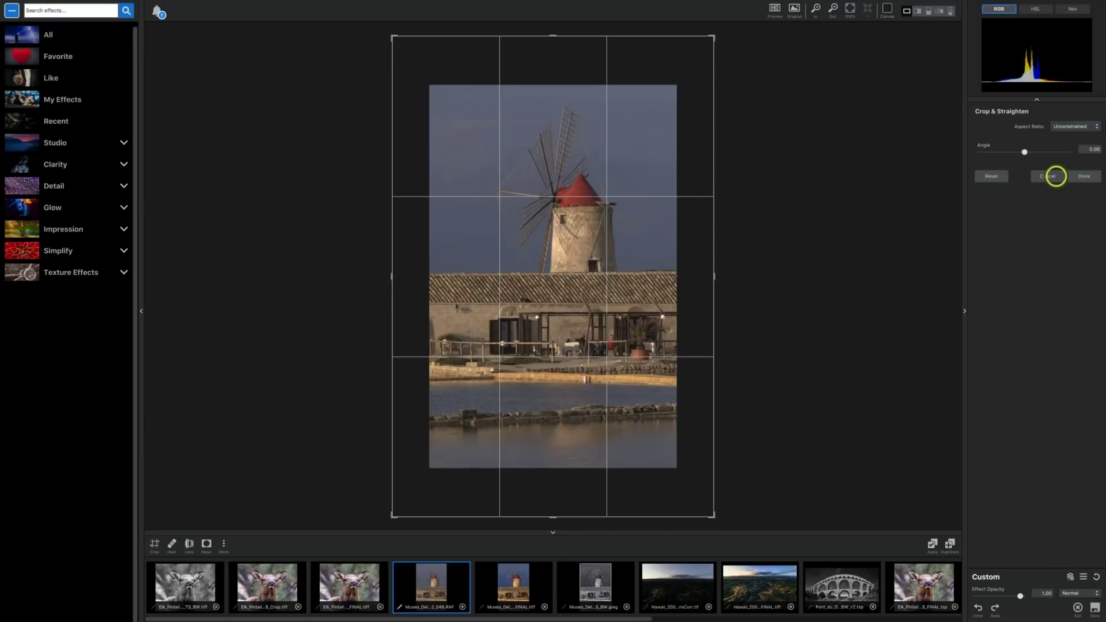
pyautogui.click(1056, 176)
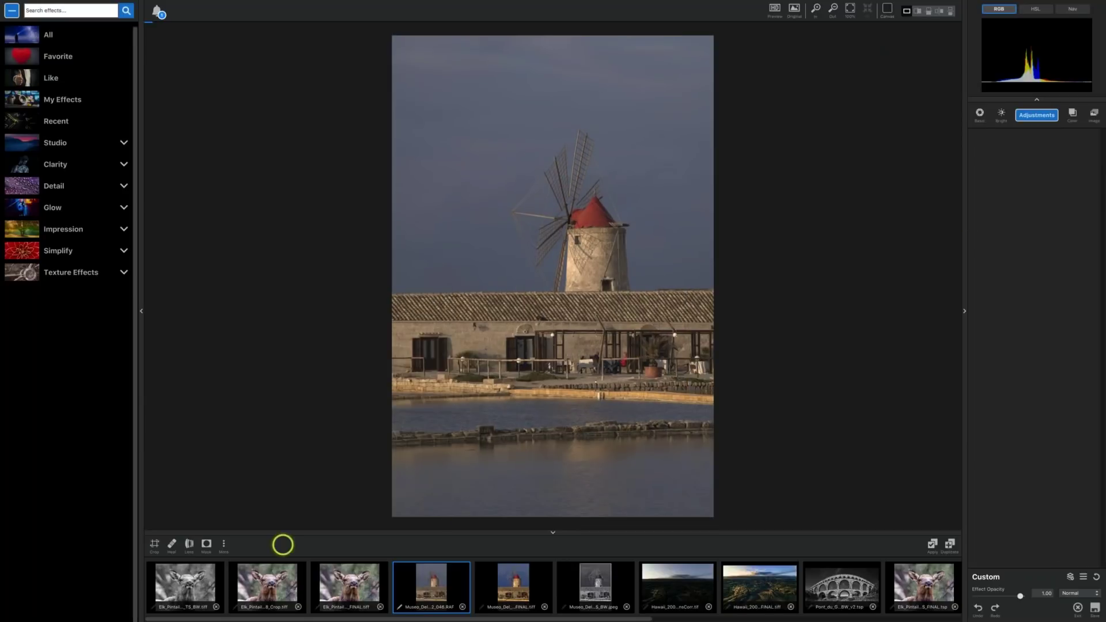
# Crop the raw windmill photo with an unconstrained ratio, trimming the top, bottom and both sides closer around the mill, and apply the crop
pyautogui.click(155, 543)
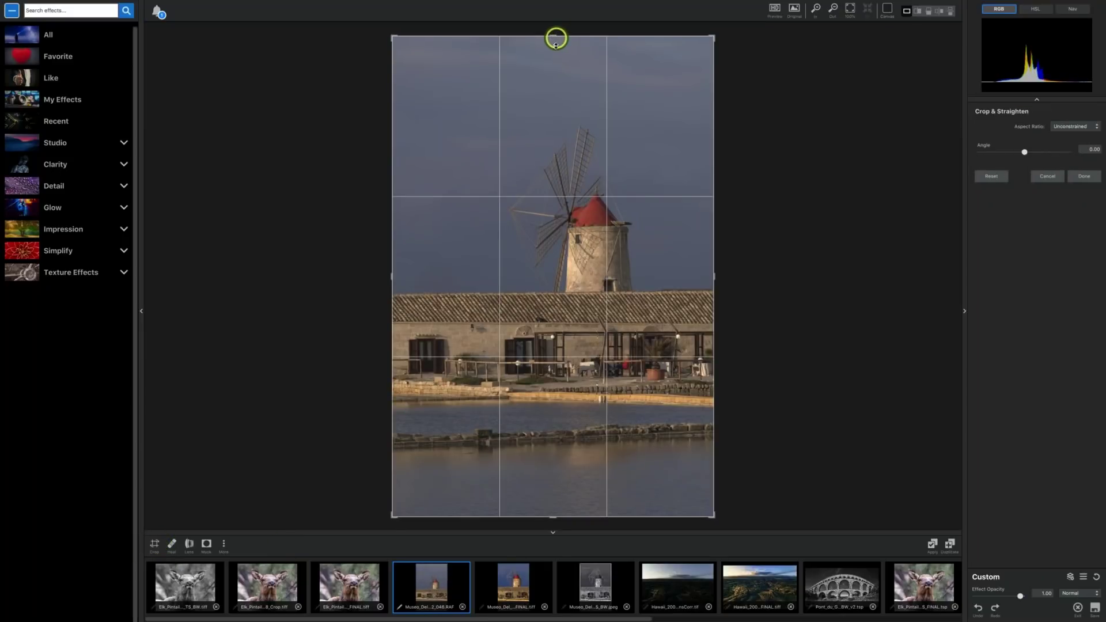
pyautogui.moveTo(556, 38); pyautogui.dragTo(557, 72)
pyautogui.moveTo(553, 481); pyautogui.dragTo(555, 470)
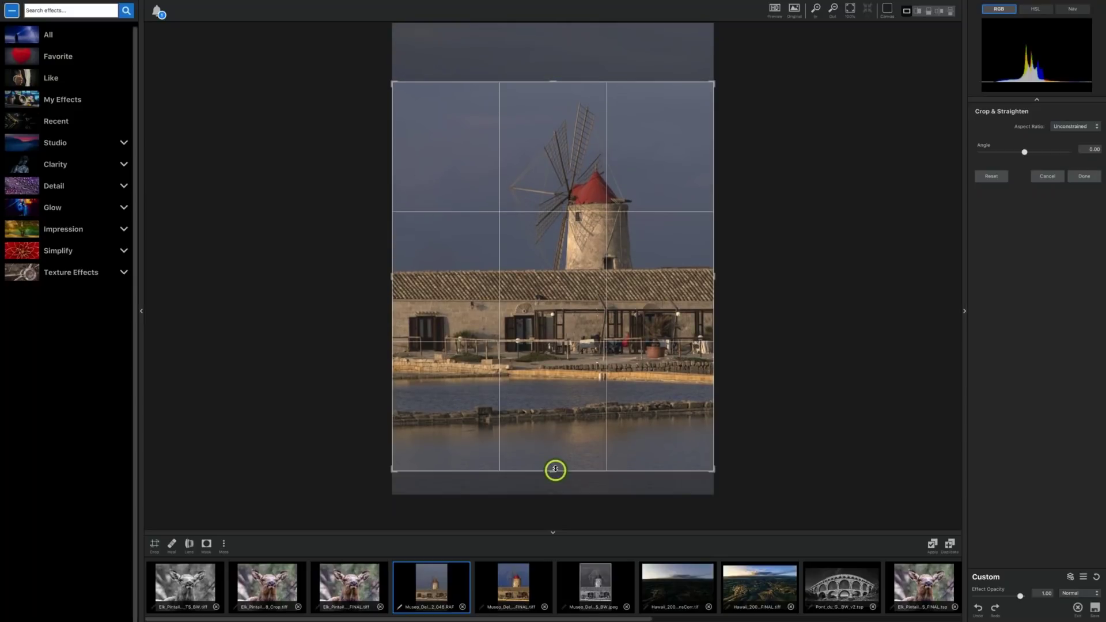
pyautogui.moveTo(390, 298); pyautogui.dragTo(421, 298)
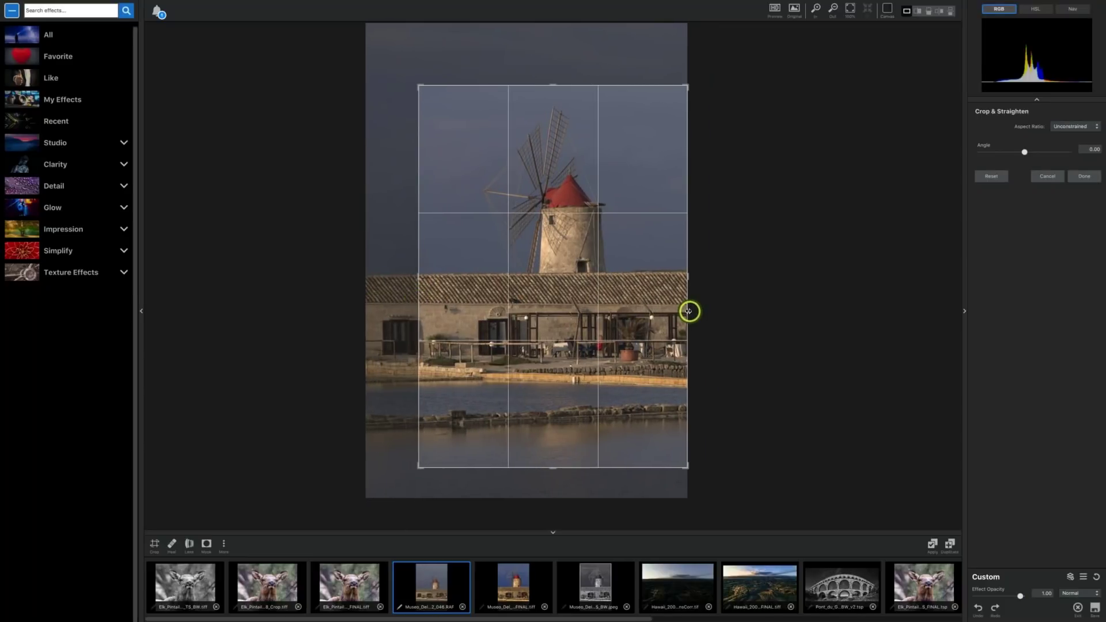
pyautogui.moveTo(689, 312); pyautogui.dragTo(678, 310)
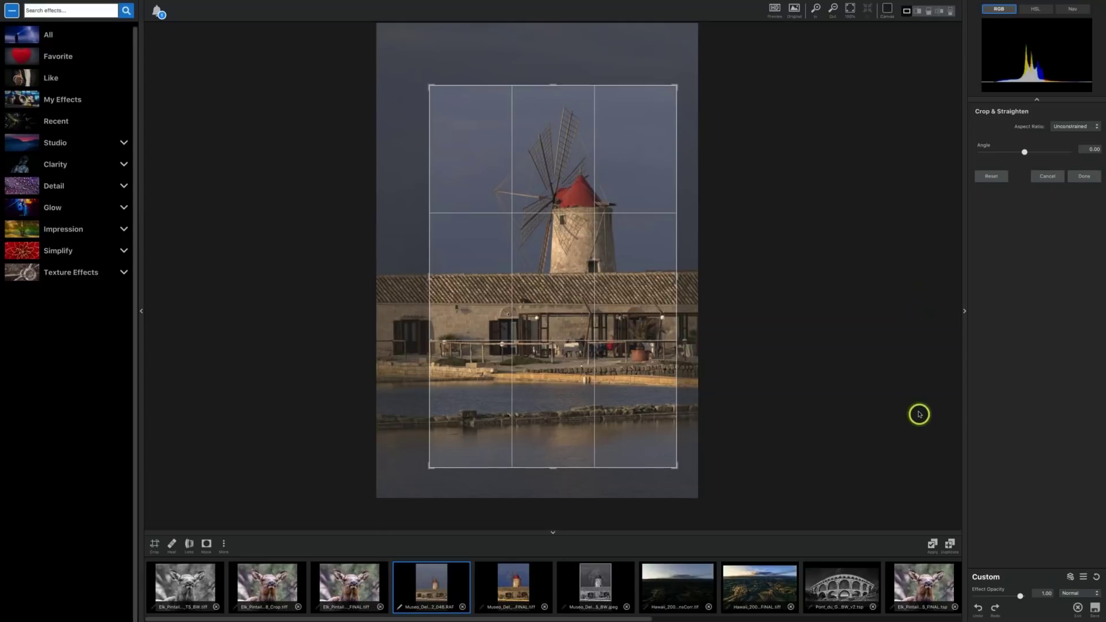
pyautogui.click(1086, 177)
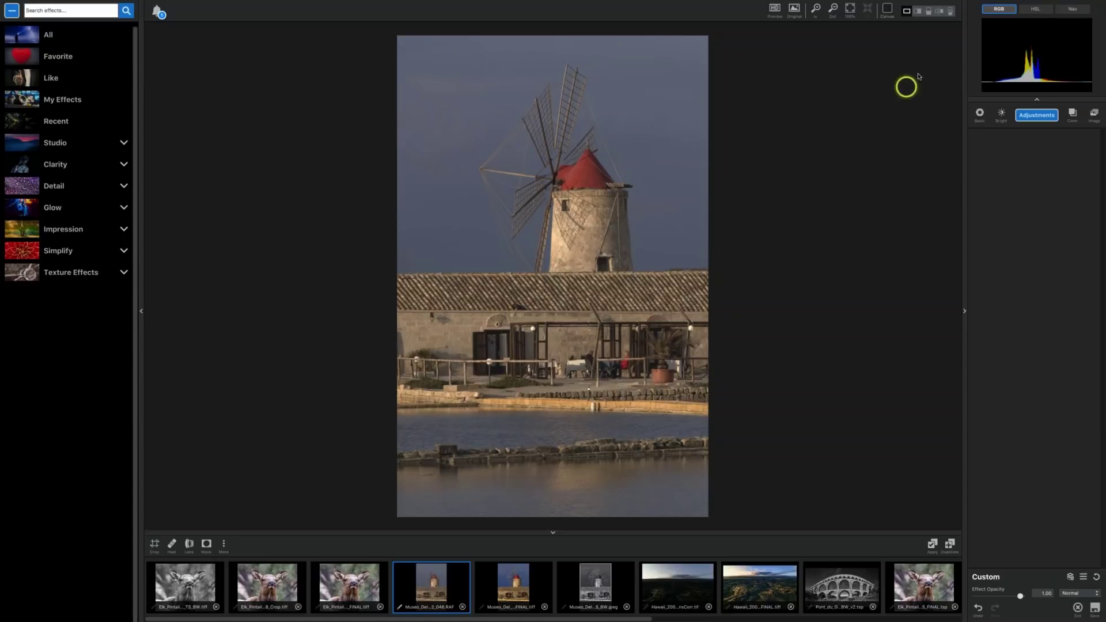
# Add an AI Clear adjustment with Low strength and Recover Details 0.10, compare it with the original at full zoom, and apply it
pyautogui.click(1028, 115)
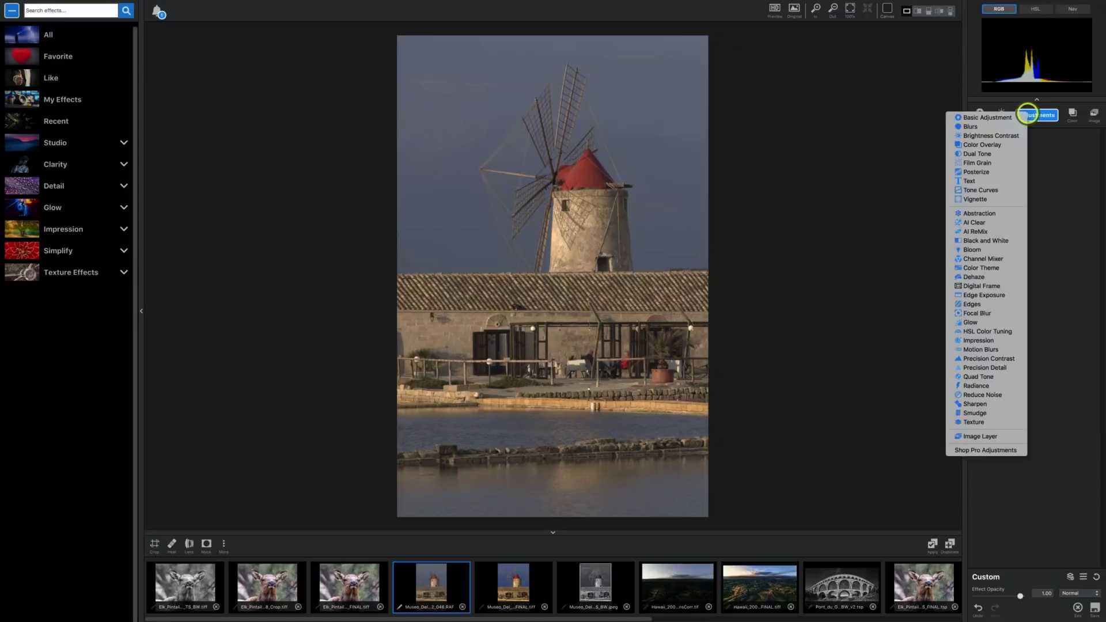
pyautogui.click(980, 223)
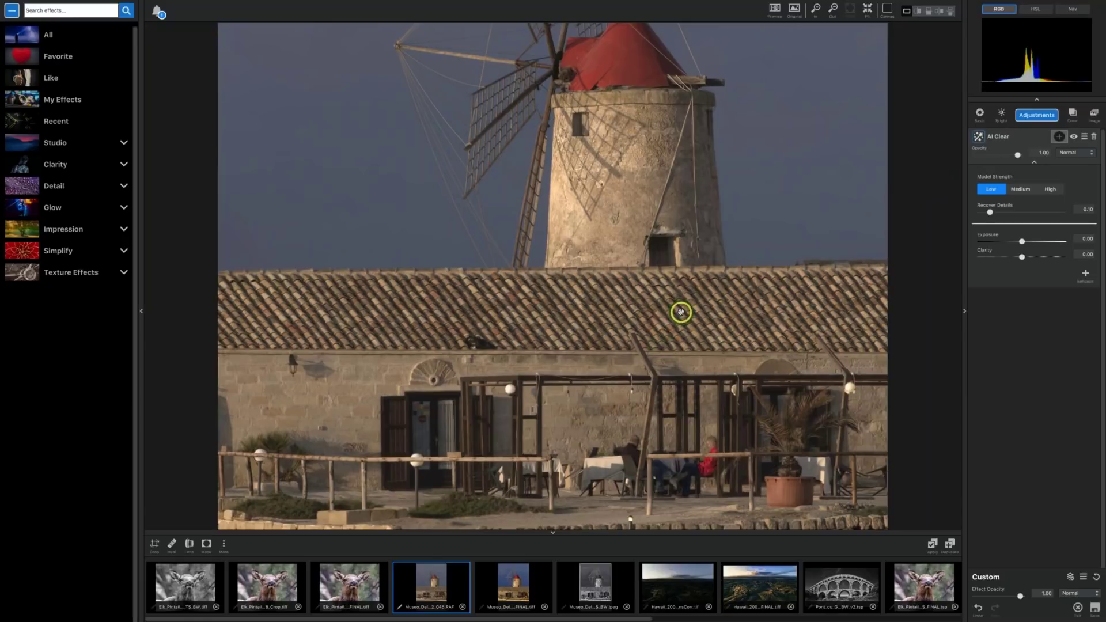
pyautogui.press('\\')
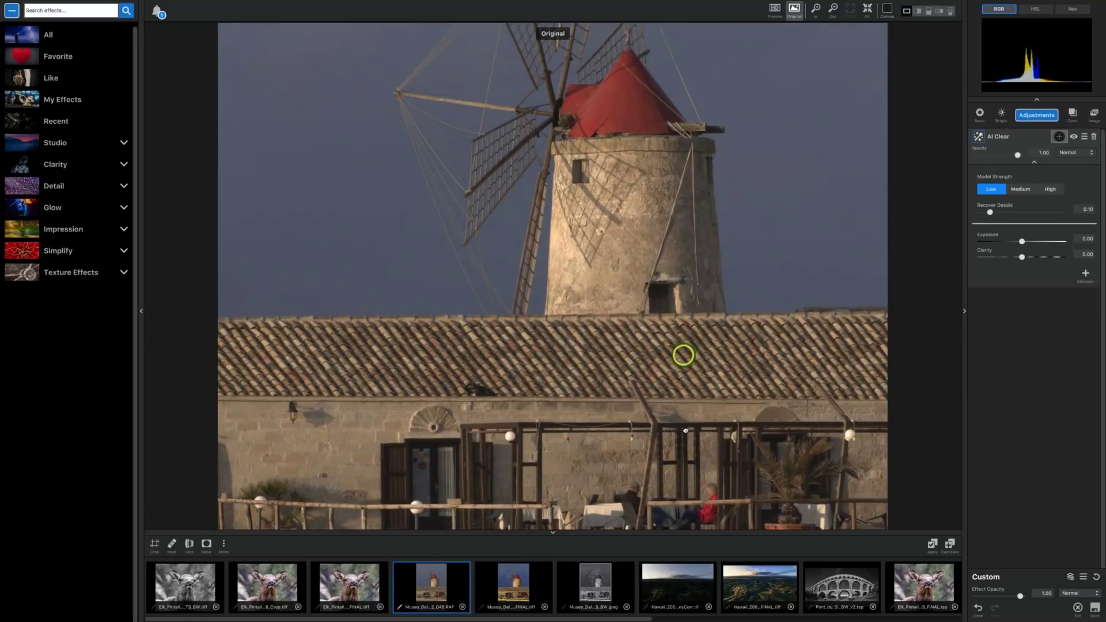
pyautogui.moveTo(683, 356); pyautogui.dragTo(687, 416)
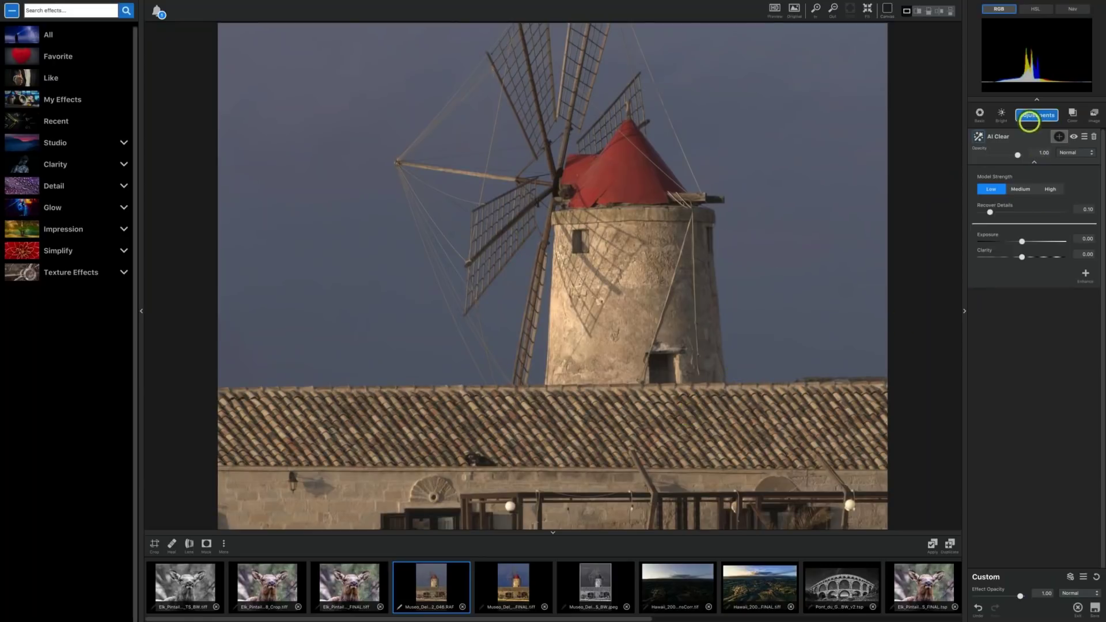
pyautogui.click(1002, 136)
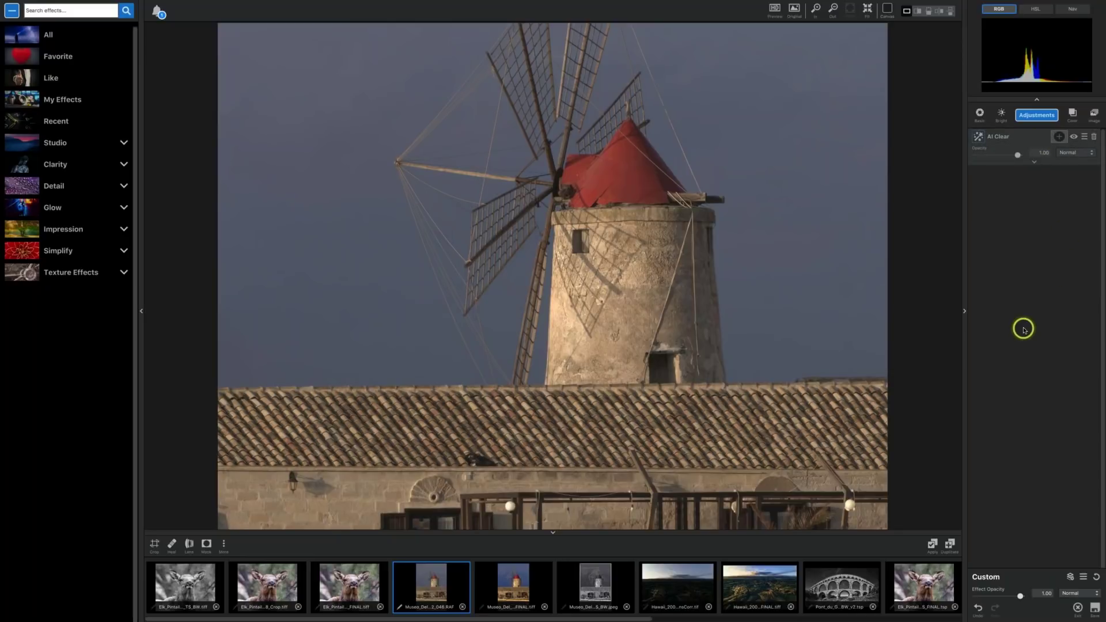
pyautogui.click(932, 544)
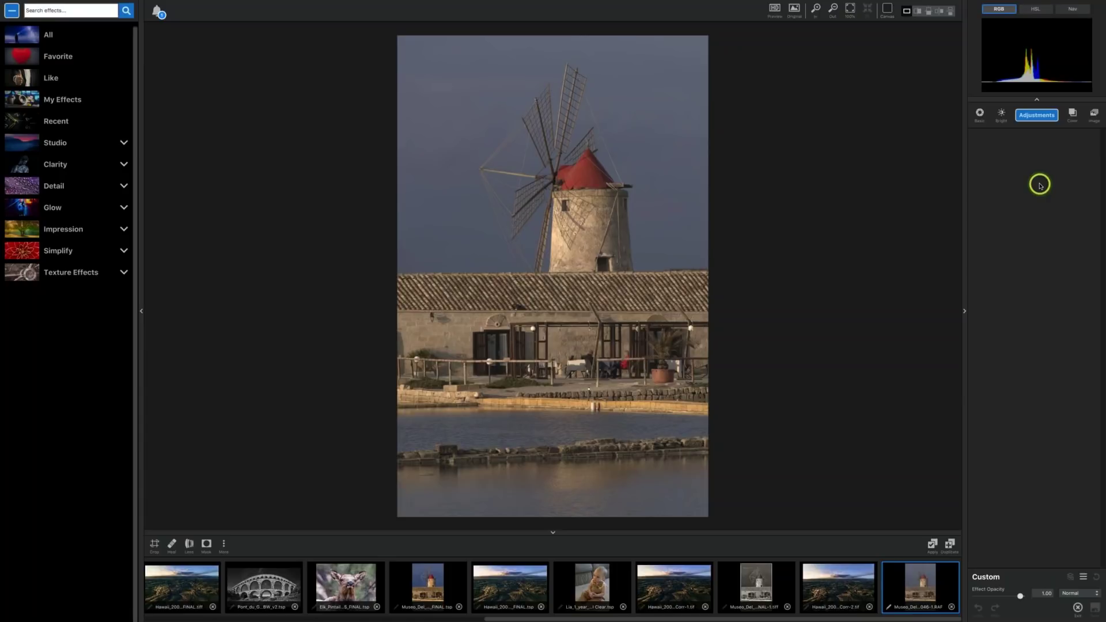
# Find the finished color windmill TSP project among the loaded images and open it
pyautogui.click(1037, 114)
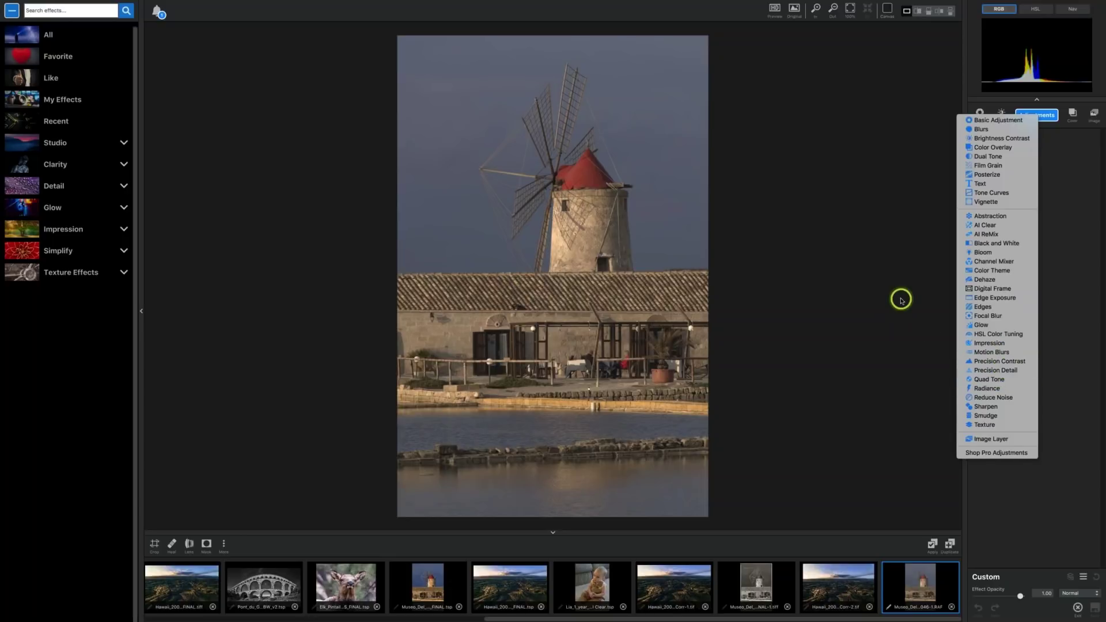
pyautogui.click(867, 287)
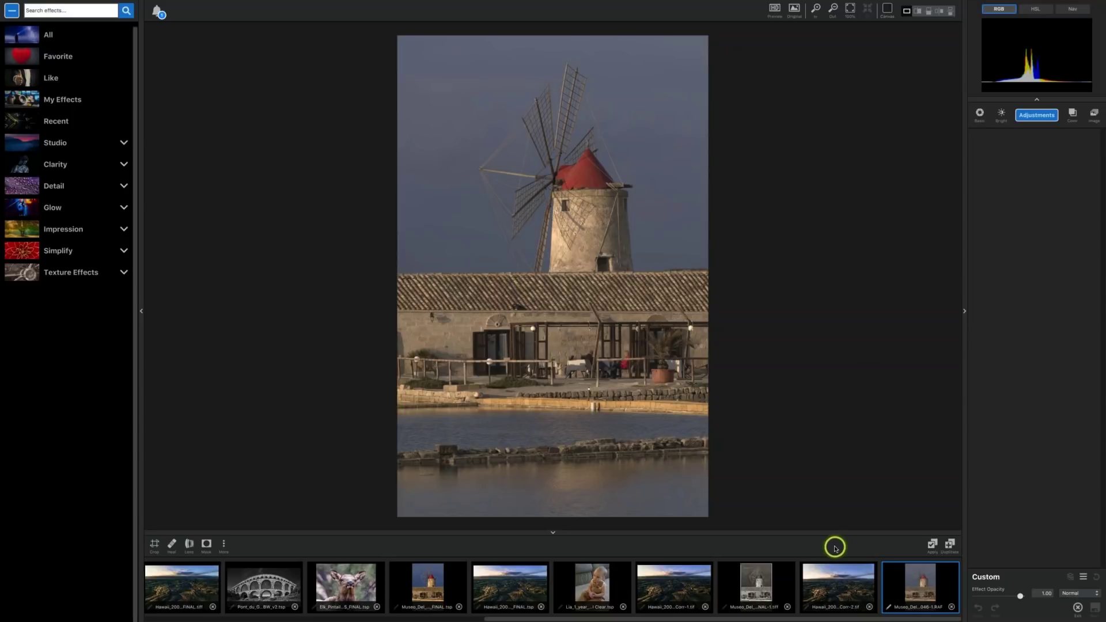
pyautogui.moveTo(616, 619)
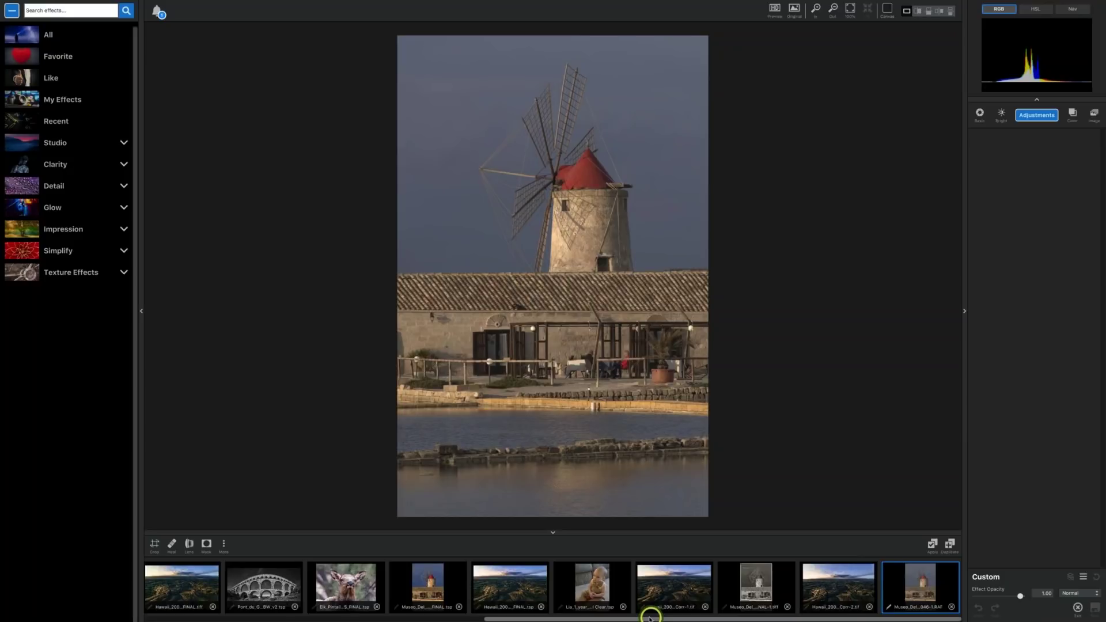
pyautogui.hscroll(-3, 610, 619)
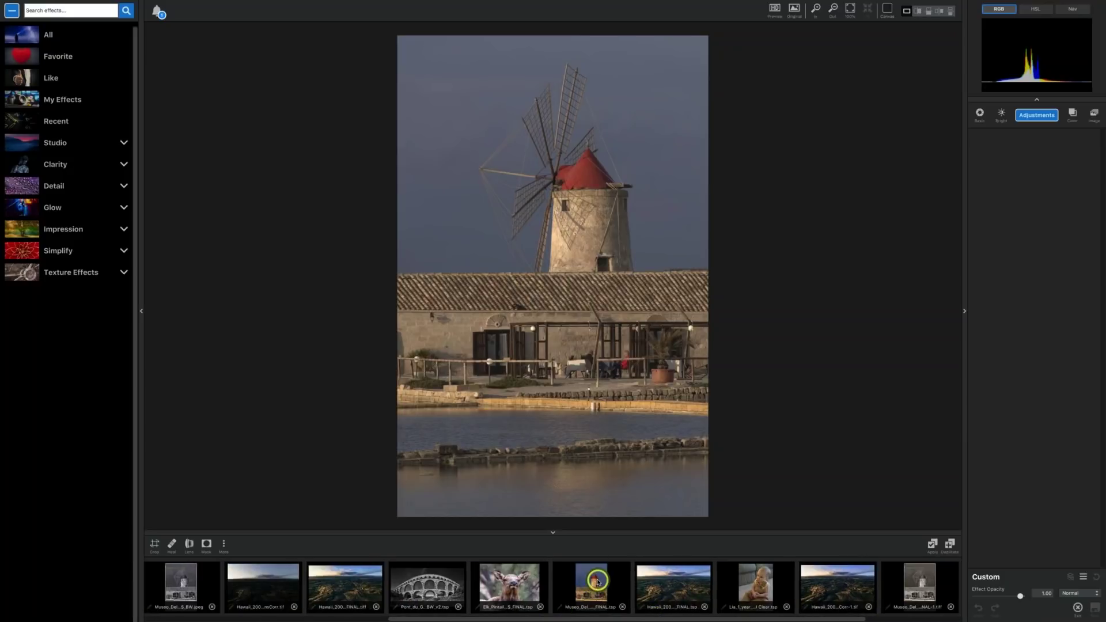
pyautogui.click(598, 582)
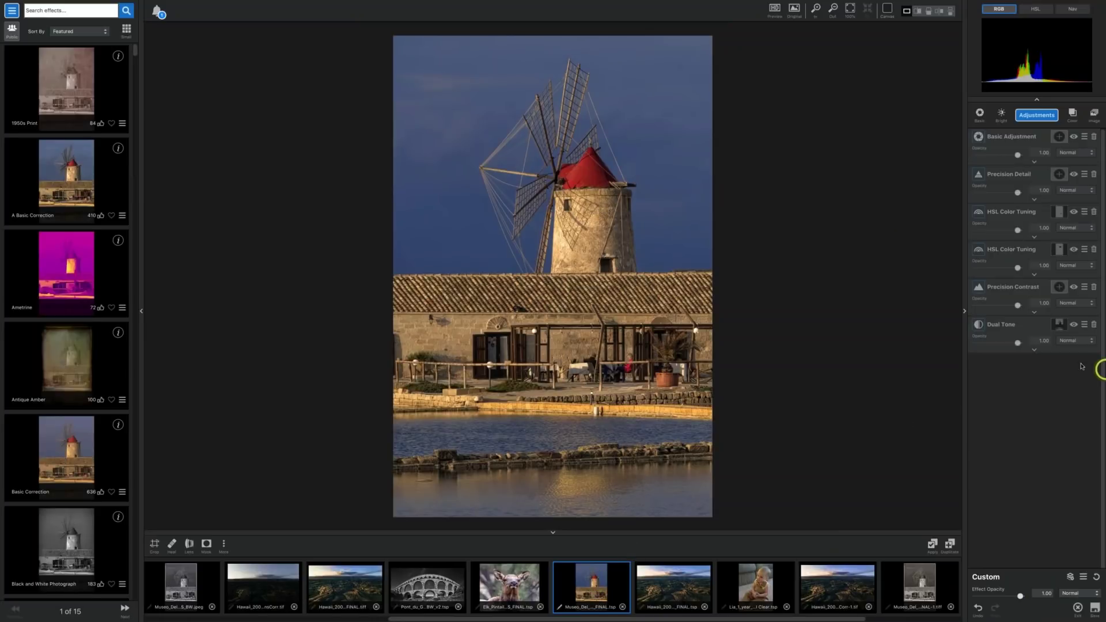
# Disable the Dual Tone, Precision Contrast, both HSL Color Tuning and Precision Detail adjustments, leaving only the Basic Adjustment active
pyautogui.click(1075, 324)
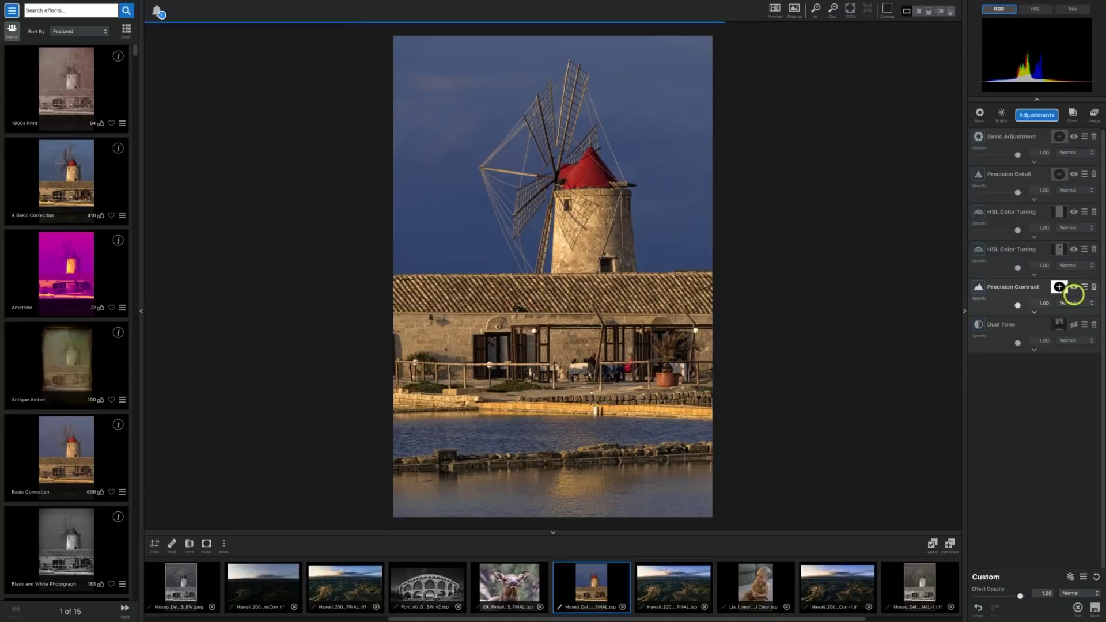
pyautogui.click(1073, 288)
pyautogui.click(1074, 250)
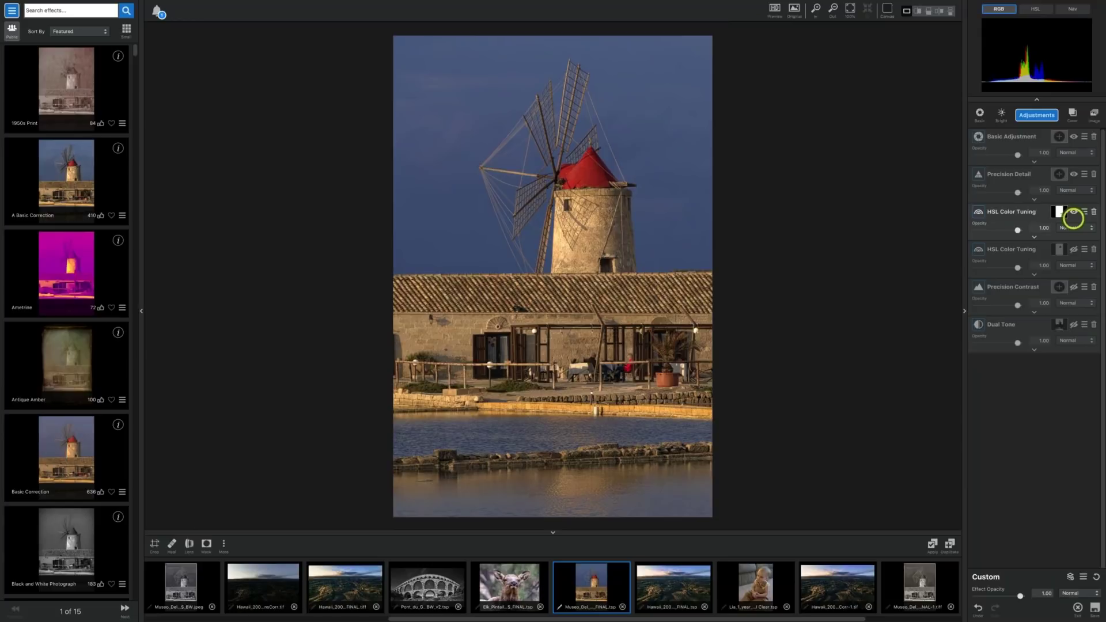
pyautogui.click(1074, 213)
pyautogui.click(1073, 175)
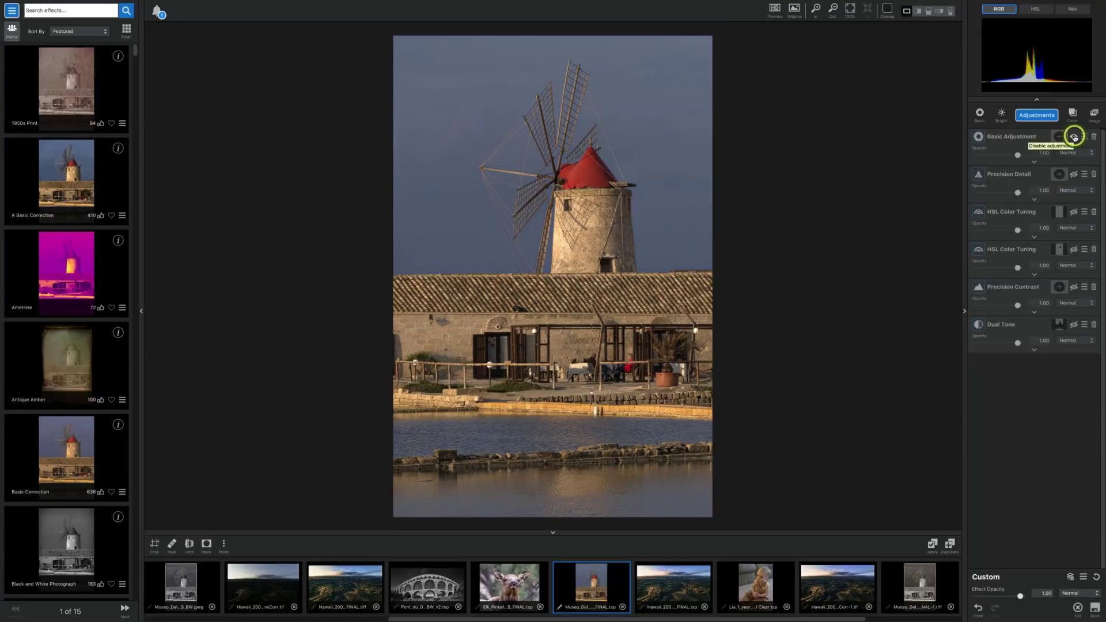
# Examine the Basic Adjustment's exposure, black level and white level settings, and collapse the adjustment
pyautogui.click(1029, 139)
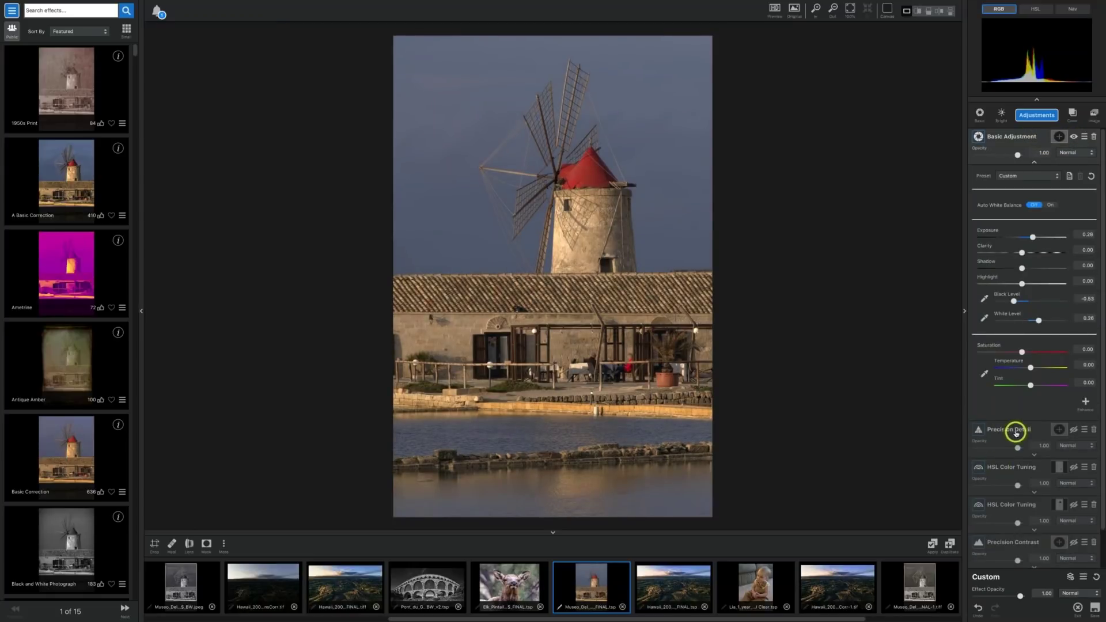
pyautogui.click(1025, 308)
pyautogui.click(1058, 141)
pyautogui.click(1058, 137)
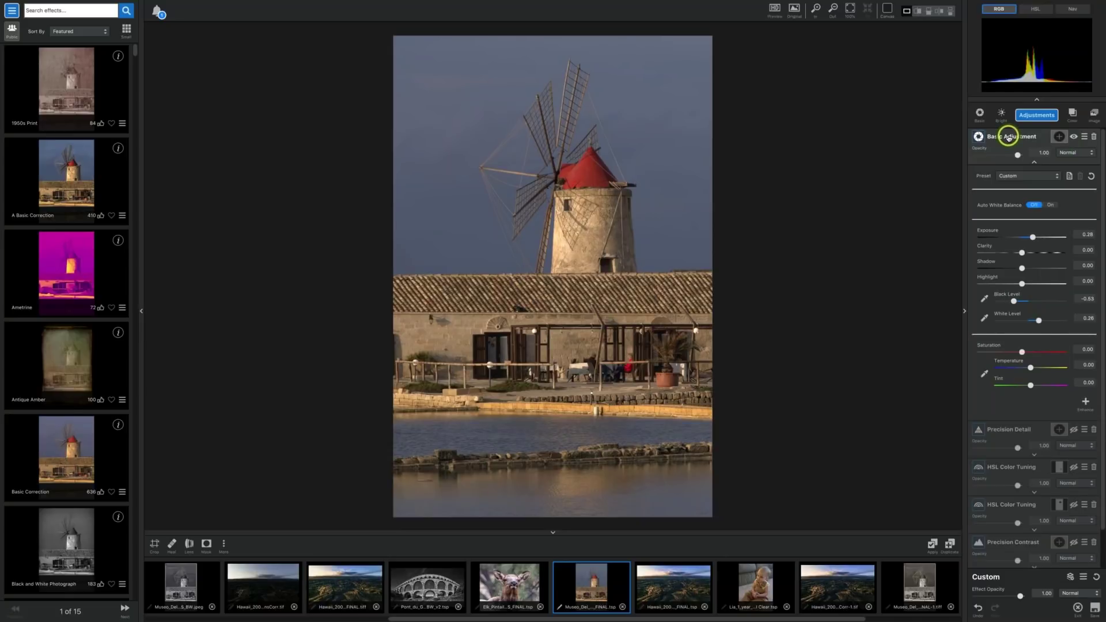
pyautogui.click(1009, 138)
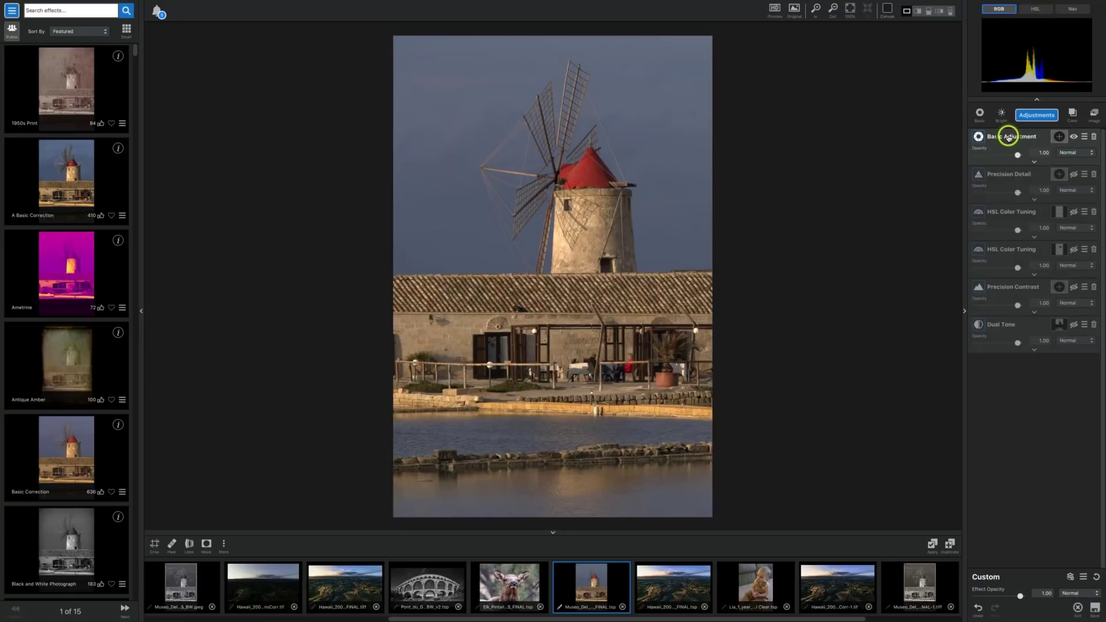
# Enable Precision Detail, examine its small detail setting, and compare the windmill at 100% with the adjustment off and on
pyautogui.click(1015, 177)
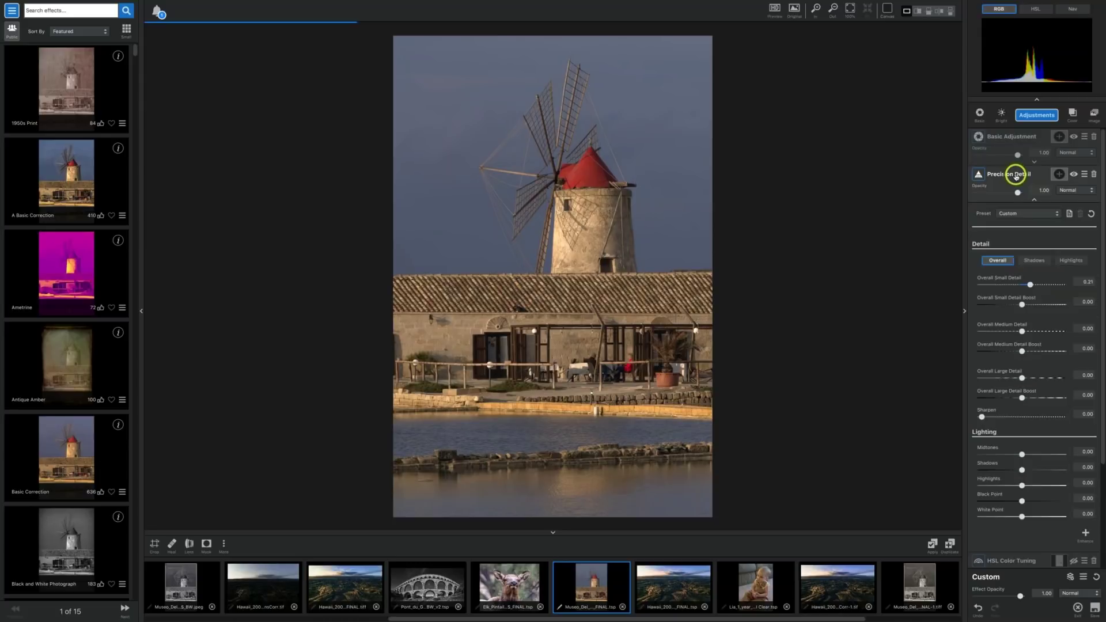
pyautogui.moveTo(845, 10)
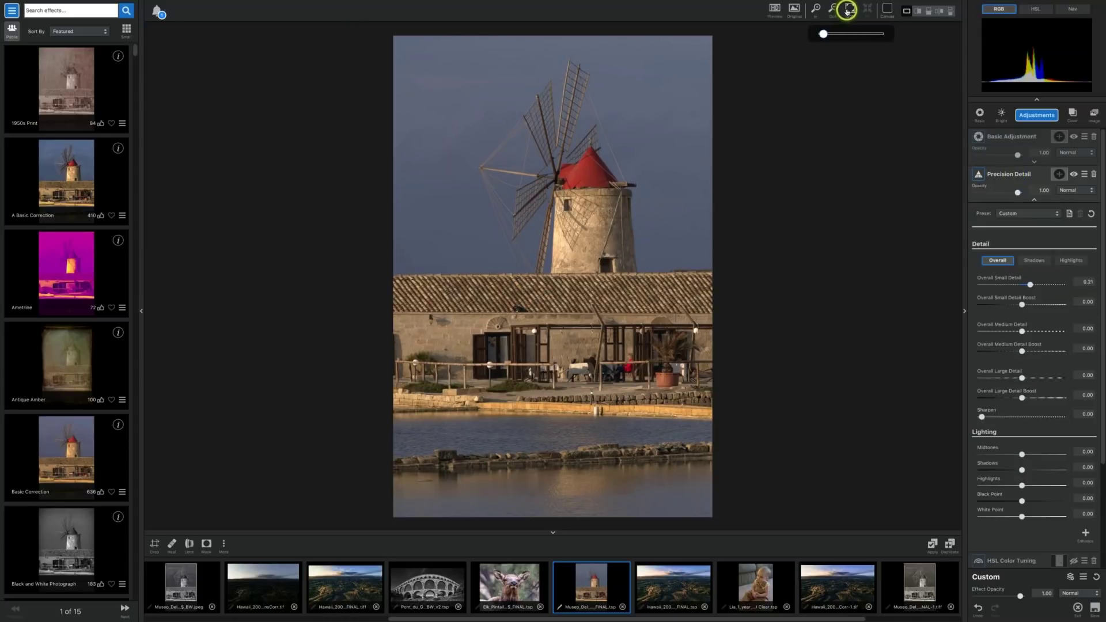
pyautogui.click(848, 9)
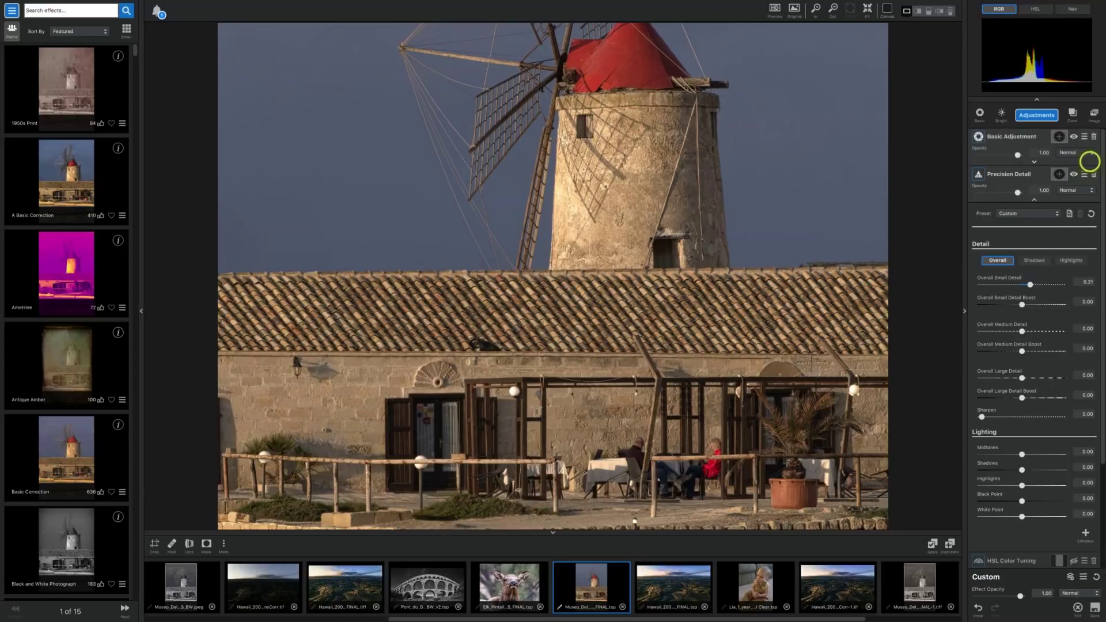
pyautogui.click(1074, 174)
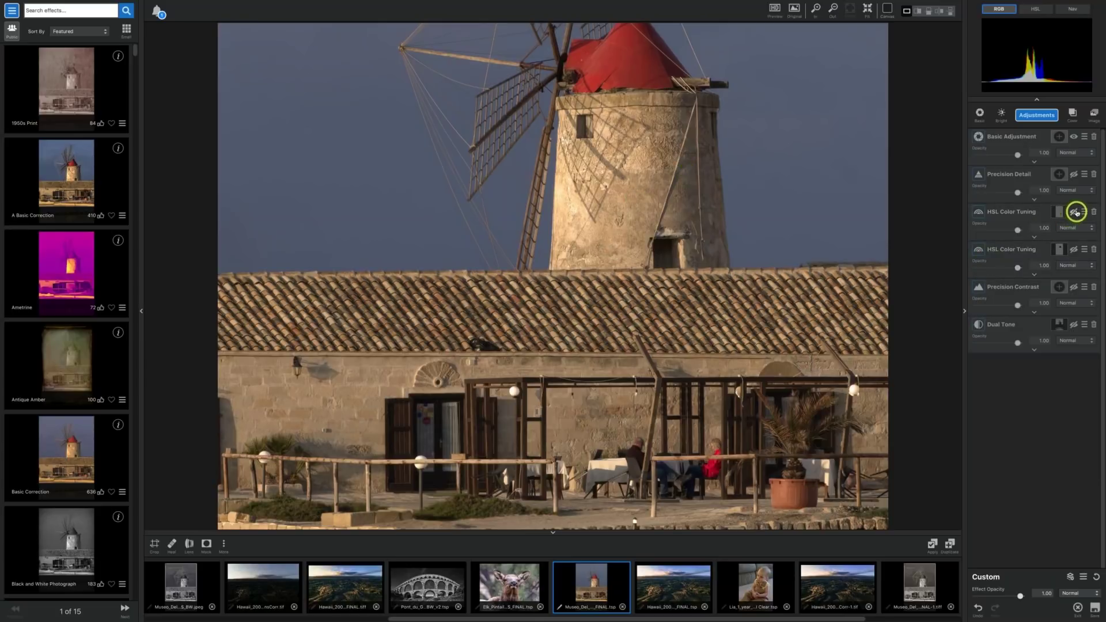
pyautogui.click(1074, 174)
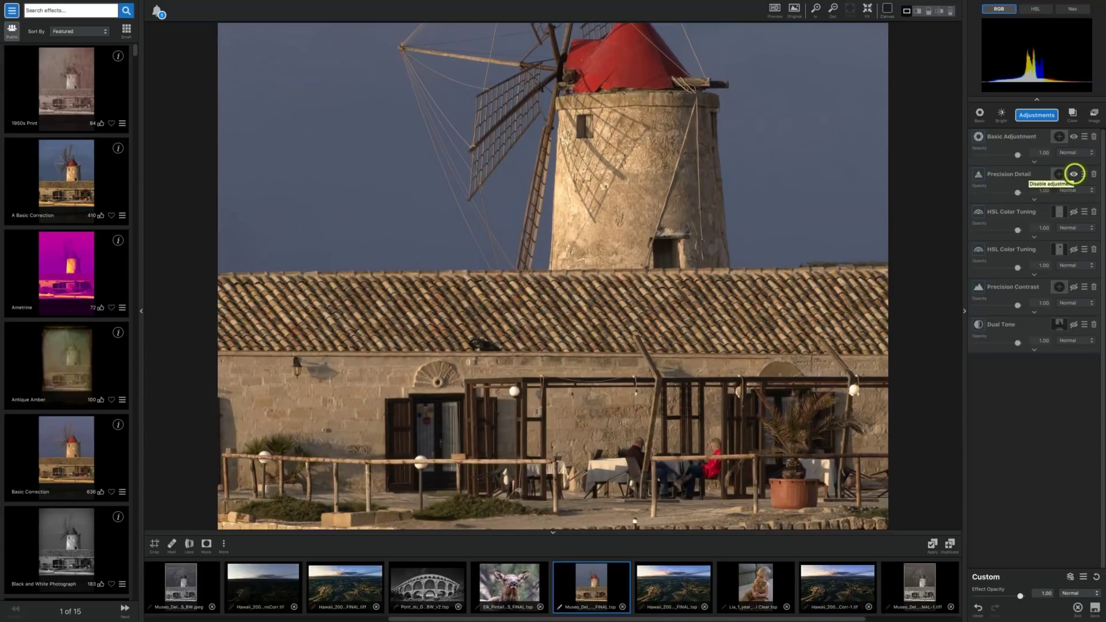
# Enable the first HSL Color Tuning adjustment, fit the whole image in view, and set Red Saturation to -0.04
pyautogui.click(1023, 212)
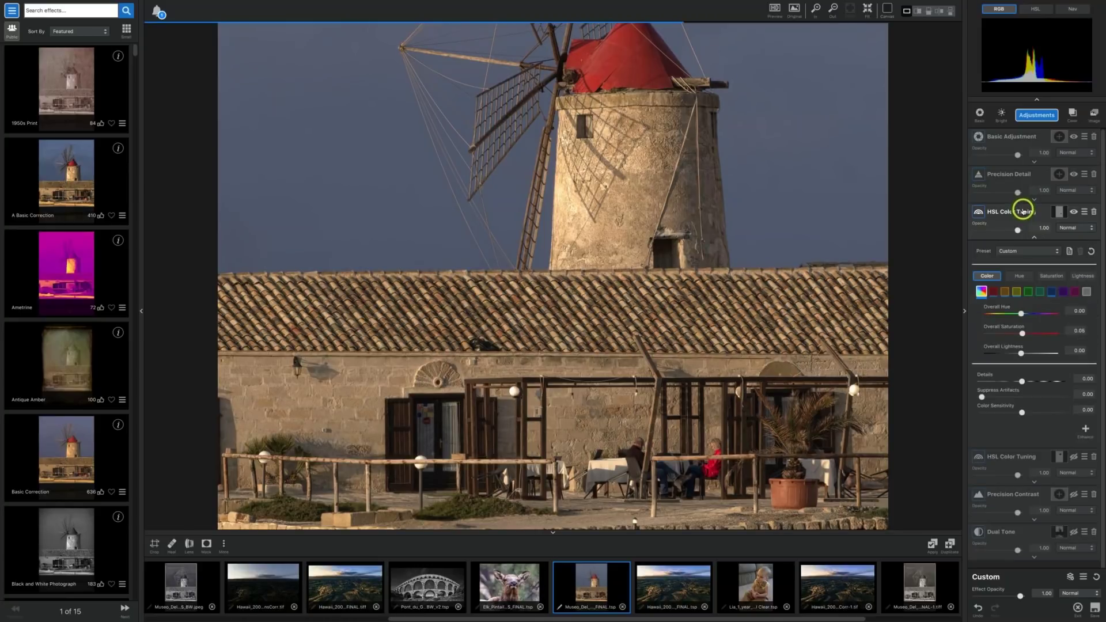
pyautogui.click(869, 9)
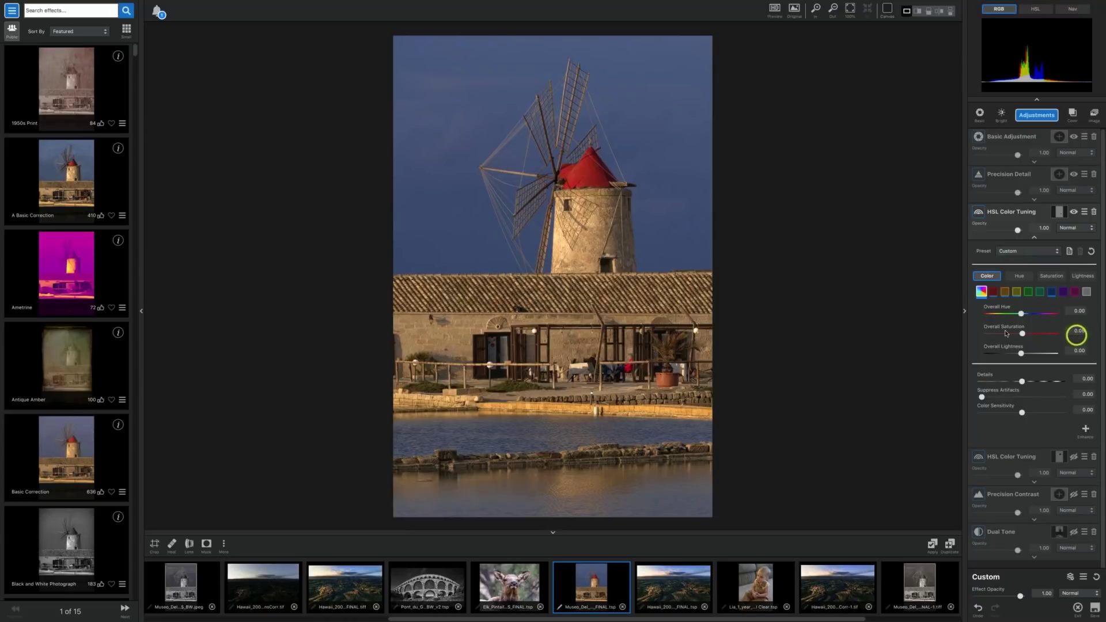
pyautogui.click(995, 292)
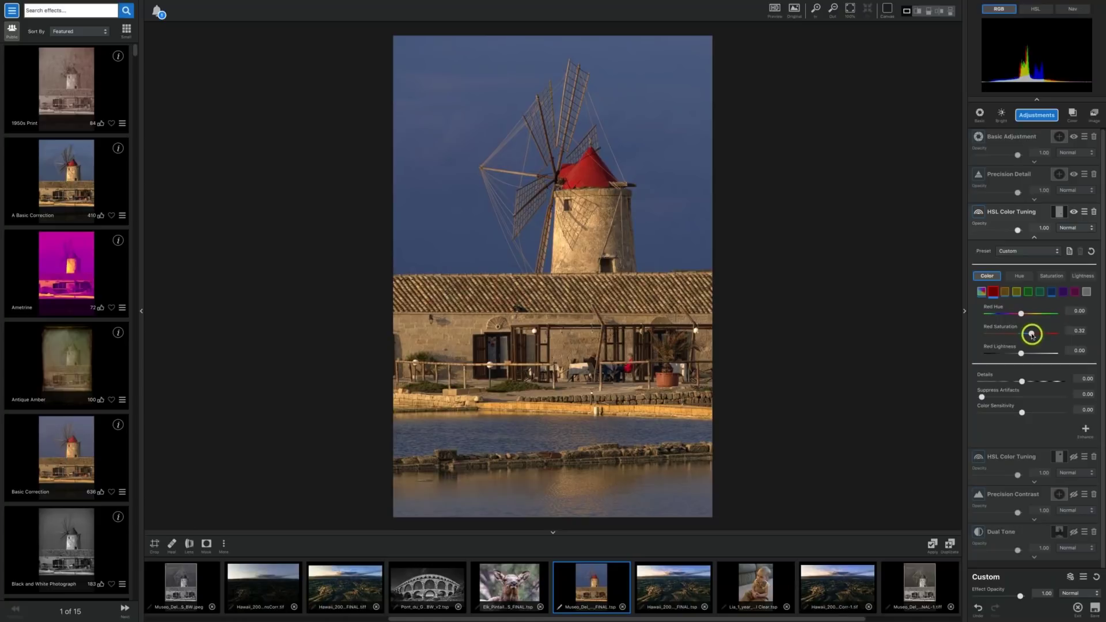
pyautogui.click(1031, 333)
pyautogui.moveTo(1031, 333); pyautogui.dragTo(1020, 334)
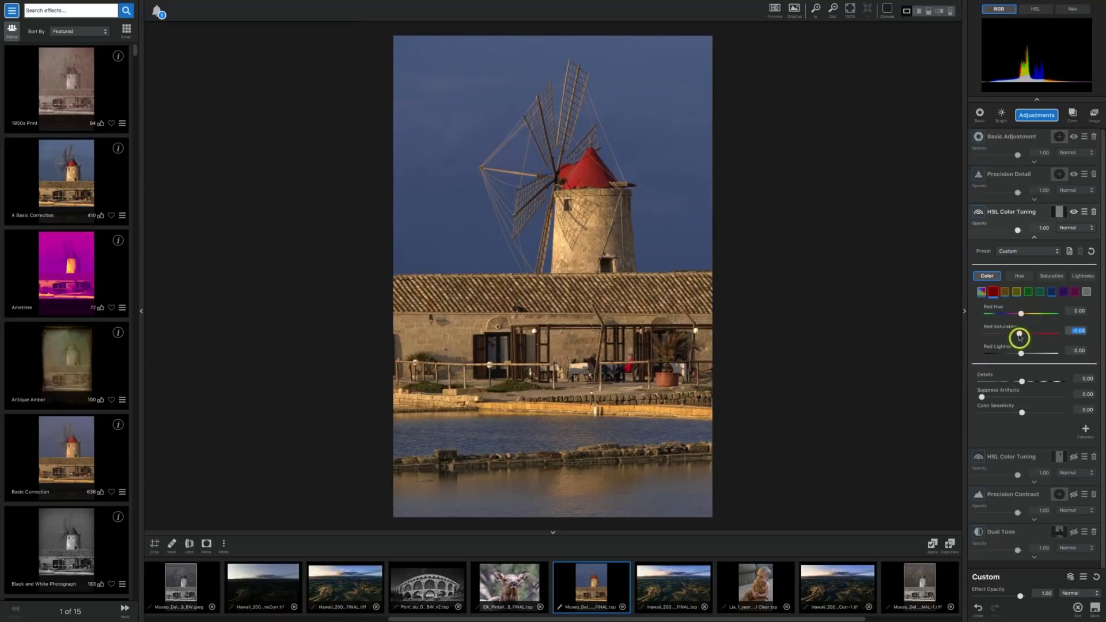
# In the first HSL Color Tuning, set Red Saturation to 0.32 and Orange Saturation to 0.20, and fine-tune Yellow Saturation
pyautogui.moveTo(1020, 334); pyautogui.dragTo(1026, 333)
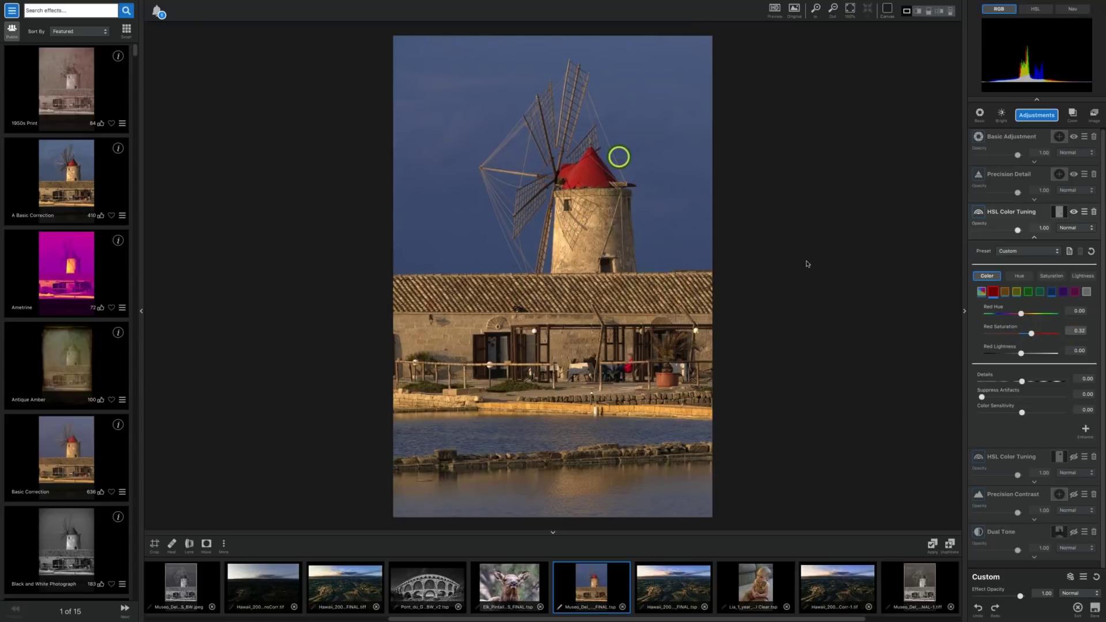
pyautogui.click(1005, 292)
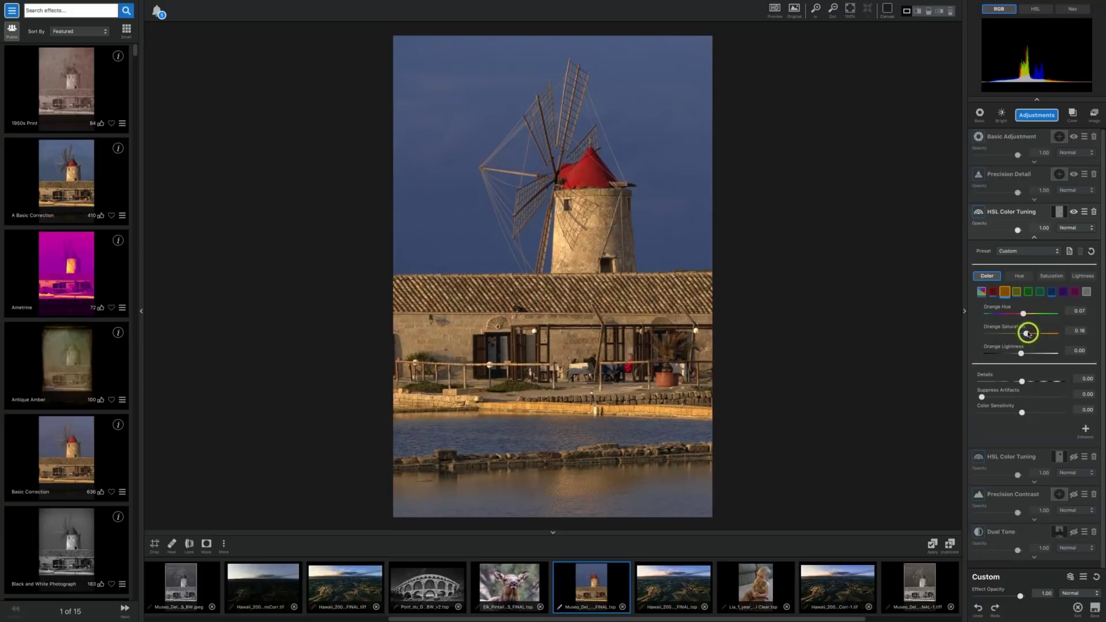
pyautogui.moveTo(1027, 333)
pyautogui.mouseDown()
pyautogui.moveTo(1059, 333)
pyautogui.moveTo(1028, 333)
pyautogui.mouseUp()
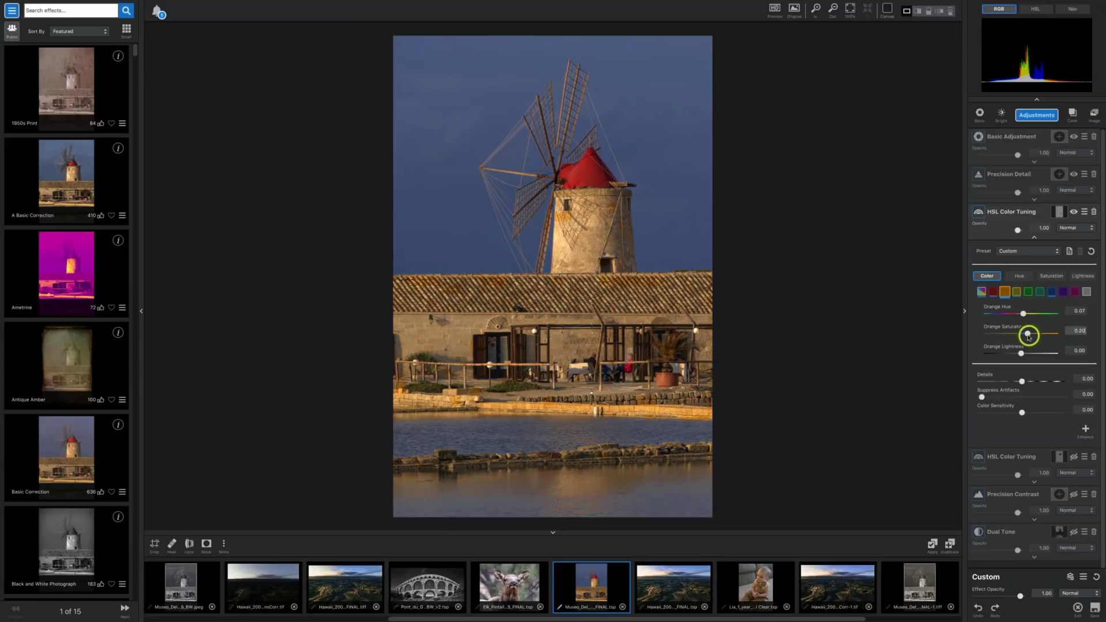
pyautogui.click(1017, 292)
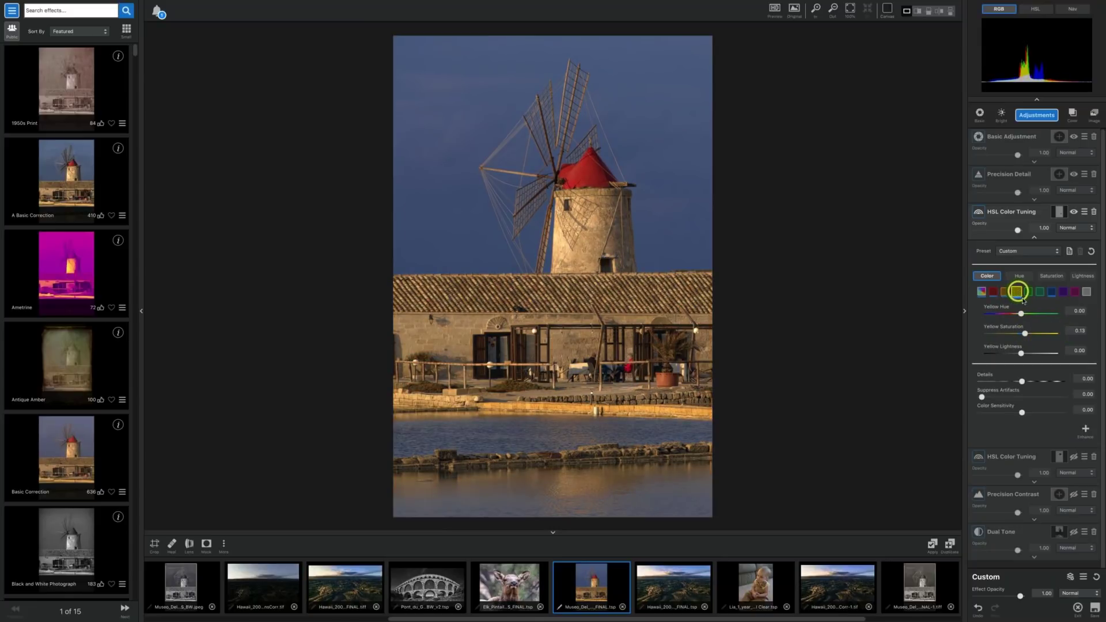
pyautogui.click(1025, 333)
pyautogui.moveTo(1025, 333)
pyautogui.mouseDown()
pyautogui.moveTo(1052, 330)
pyautogui.moveTo(1025, 328)
pyautogui.mouseUp()
# Collapse the first HSL Color Tuning and compare the windmill with the adjustment off and on
pyautogui.click(1034, 237)
pyautogui.click(1074, 212)
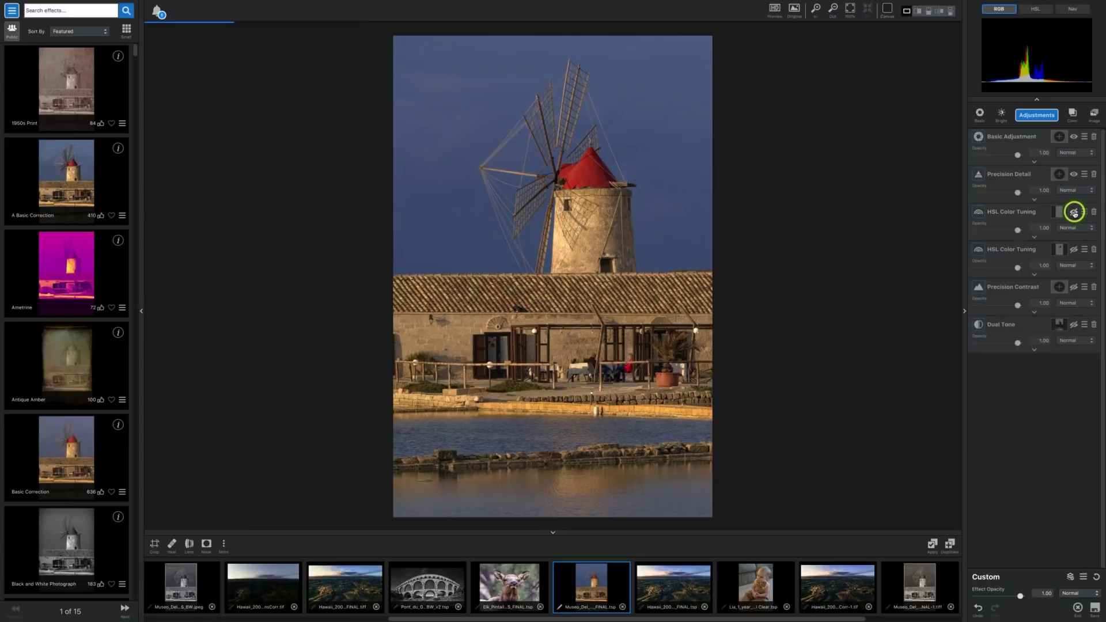
pyautogui.click(1074, 212)
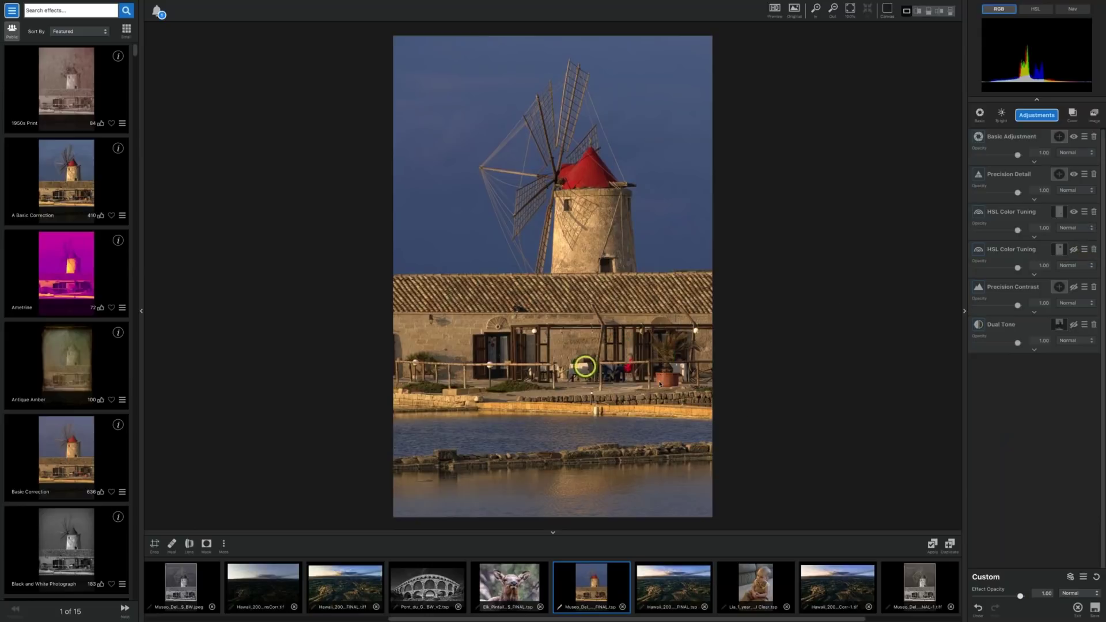
# Enable the second HSL Color Tuning adjustment briefly and delete it from the stack
pyautogui.click(1075, 249)
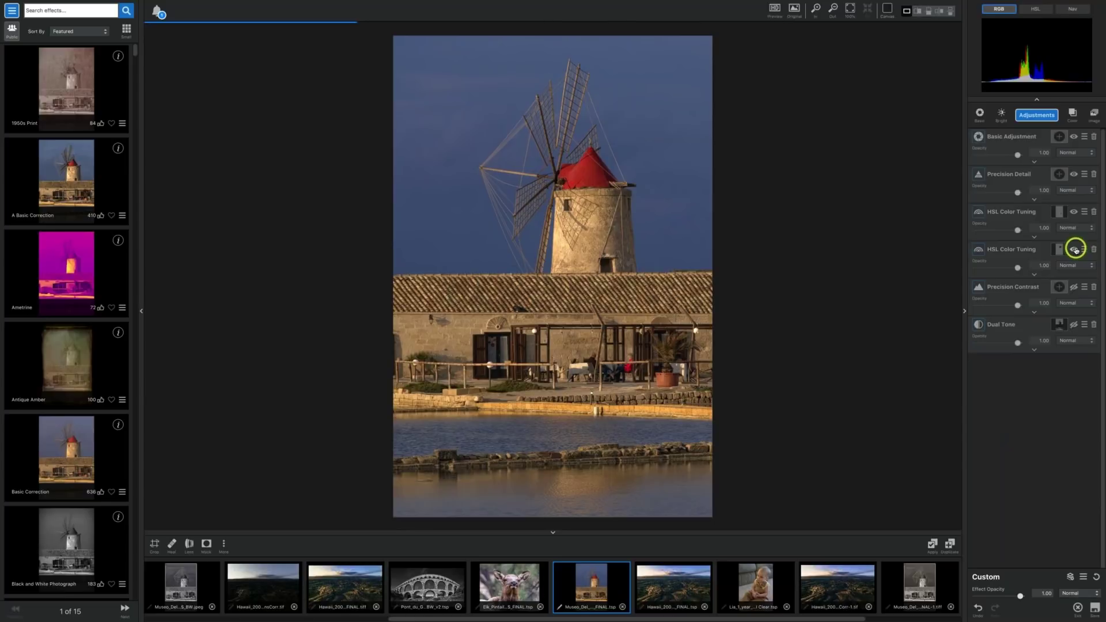
pyautogui.click(1094, 248)
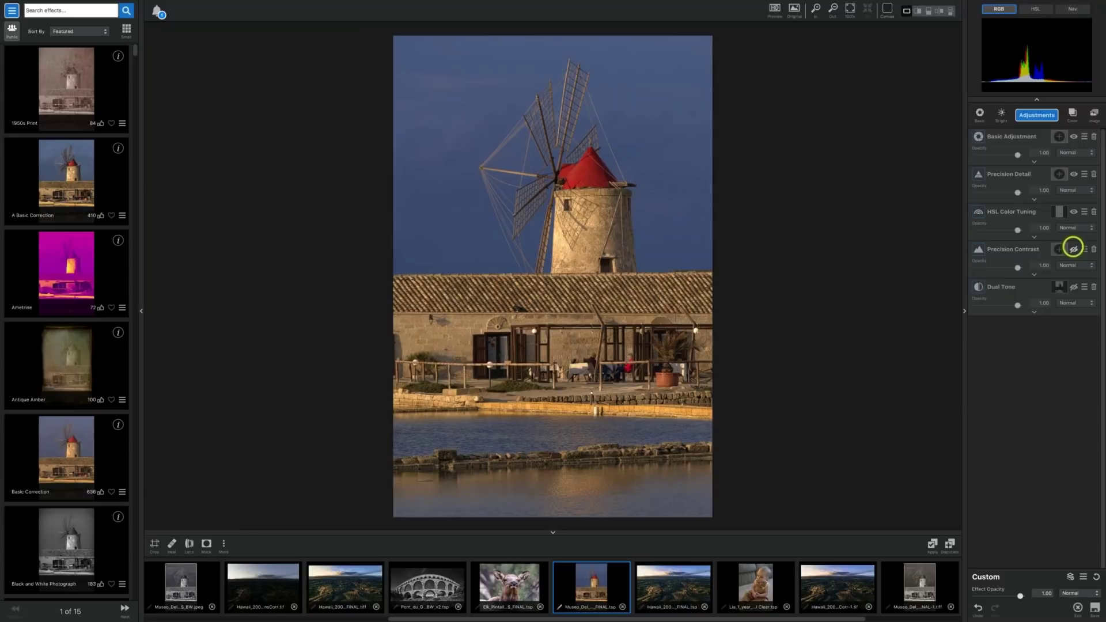
# Enable the Precision Contrast adjustment and open its settings
pyautogui.click(1074, 250)
pyautogui.click(1017, 255)
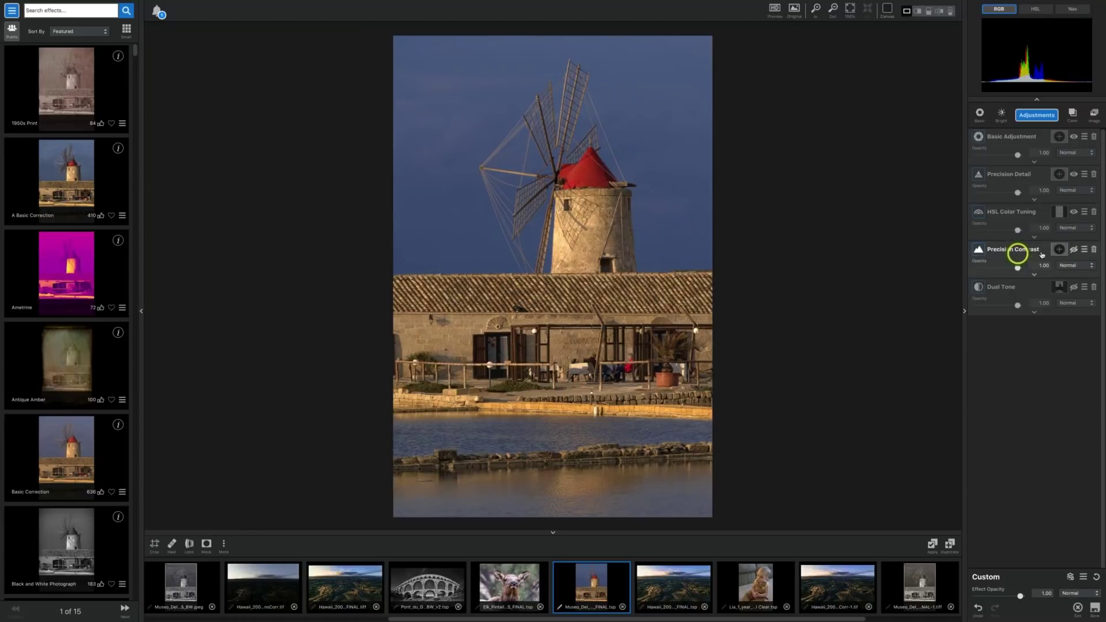
pyautogui.click(1040, 252)
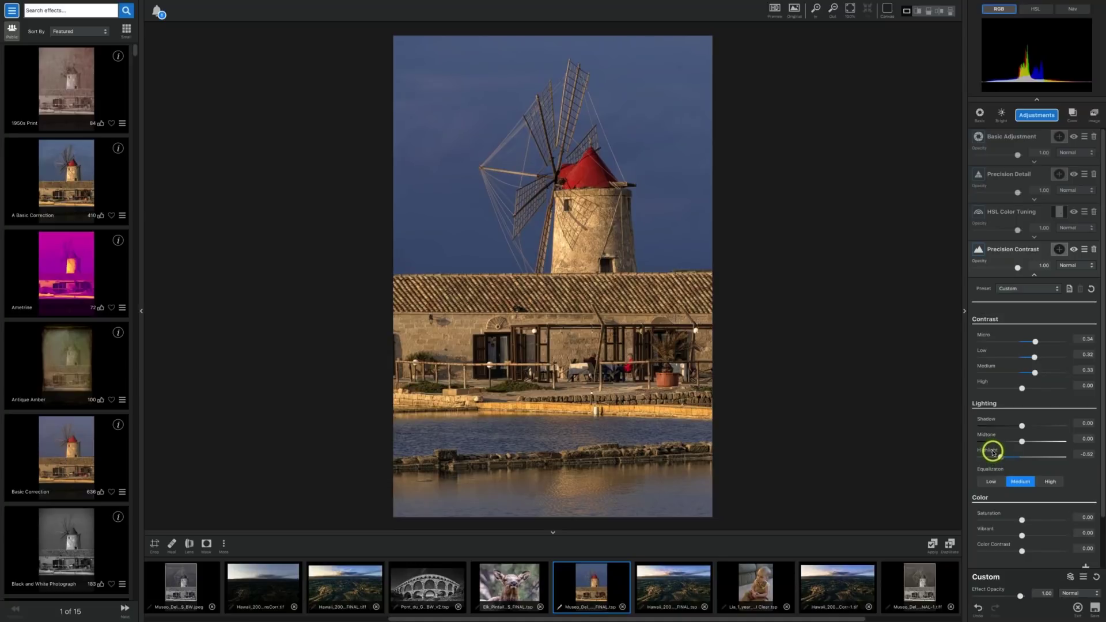
# Try Precision Contrast's Highlight at 0.00, 0.53 and -0.37, and restore it to -0.52
pyautogui.doubleClick(992, 452)
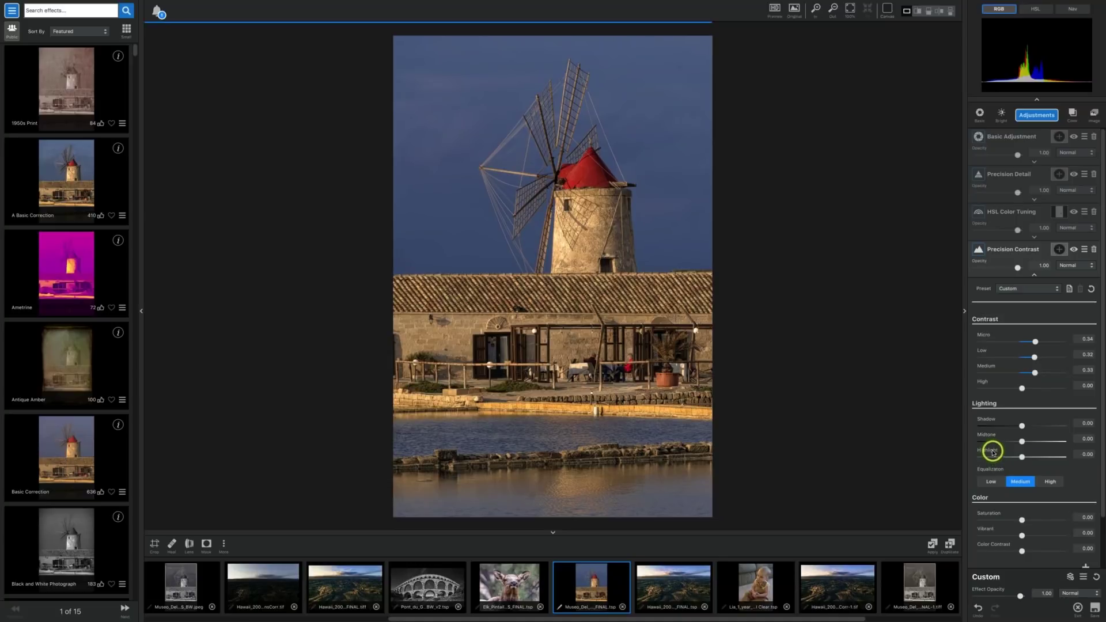
pyautogui.moveTo(1026, 457); pyautogui.dragTo(1044, 456)
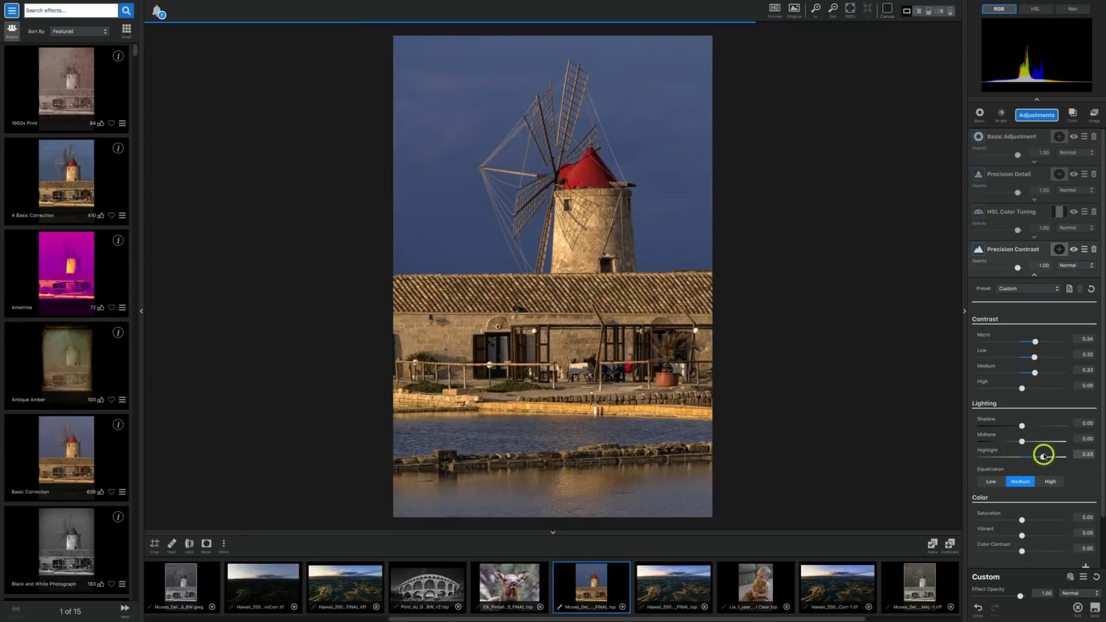
pyautogui.moveTo(1044, 456); pyautogui.dragTo(1008, 459)
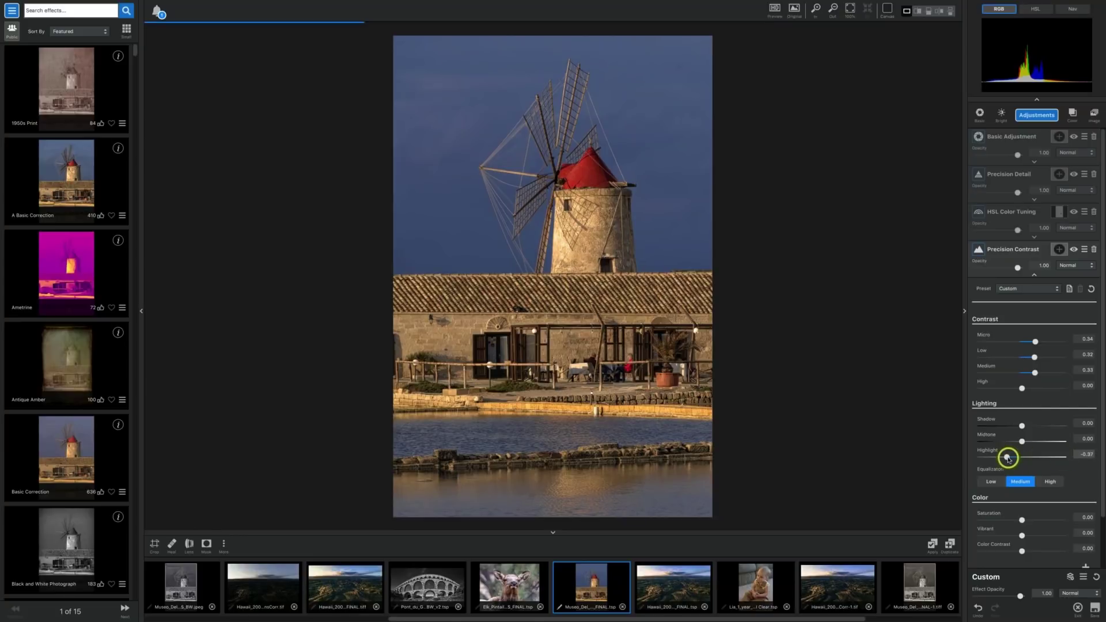
pyautogui.doubleClick(1009, 458)
pyautogui.click(1008, 458)
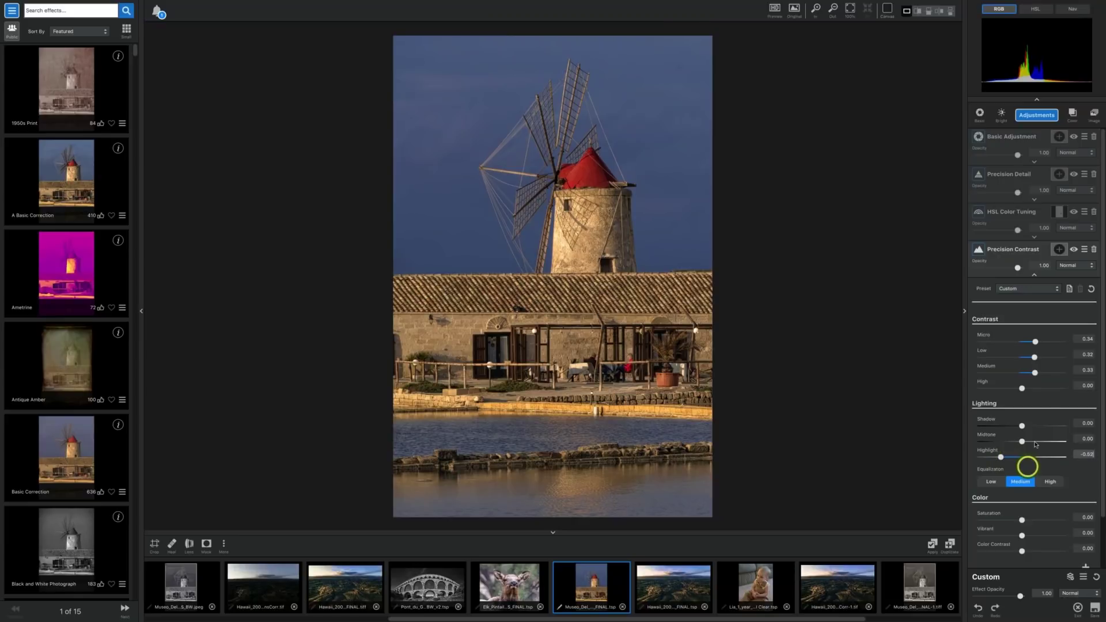
# Collapse Precision Contrast and compare the windmill with the adjustment off and on
pyautogui.click(1024, 247)
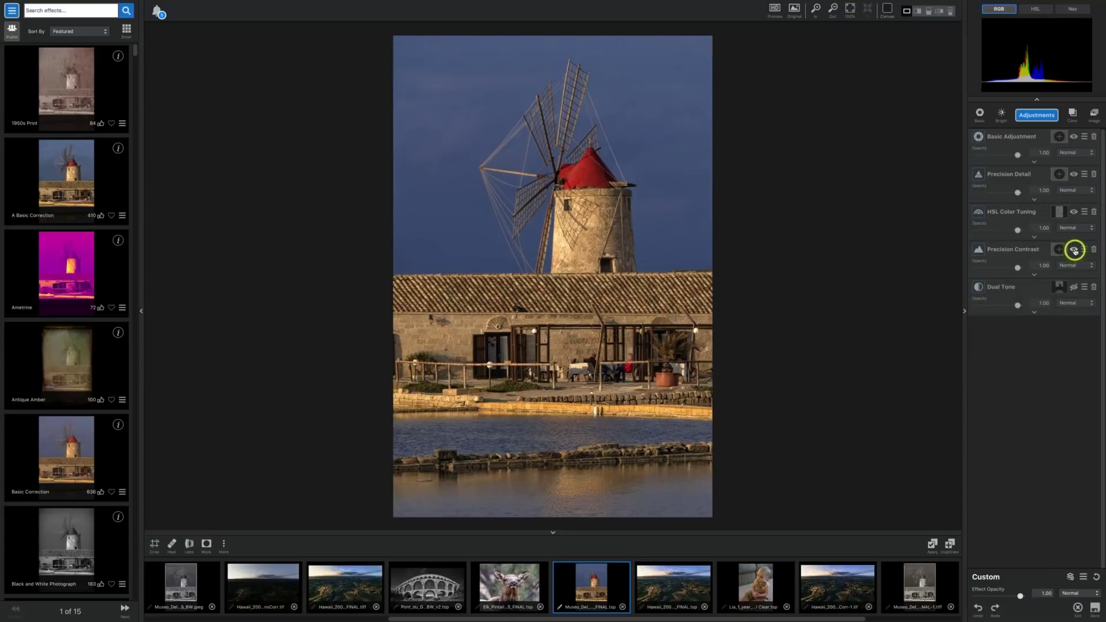
pyautogui.click(1075, 251)
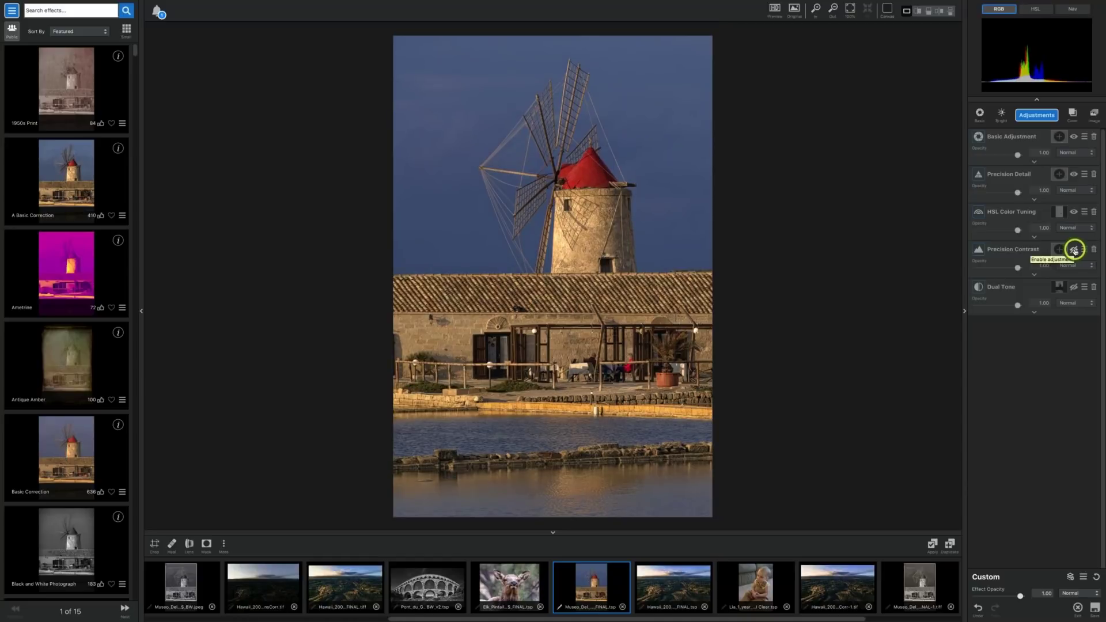
pyautogui.click(1074, 251)
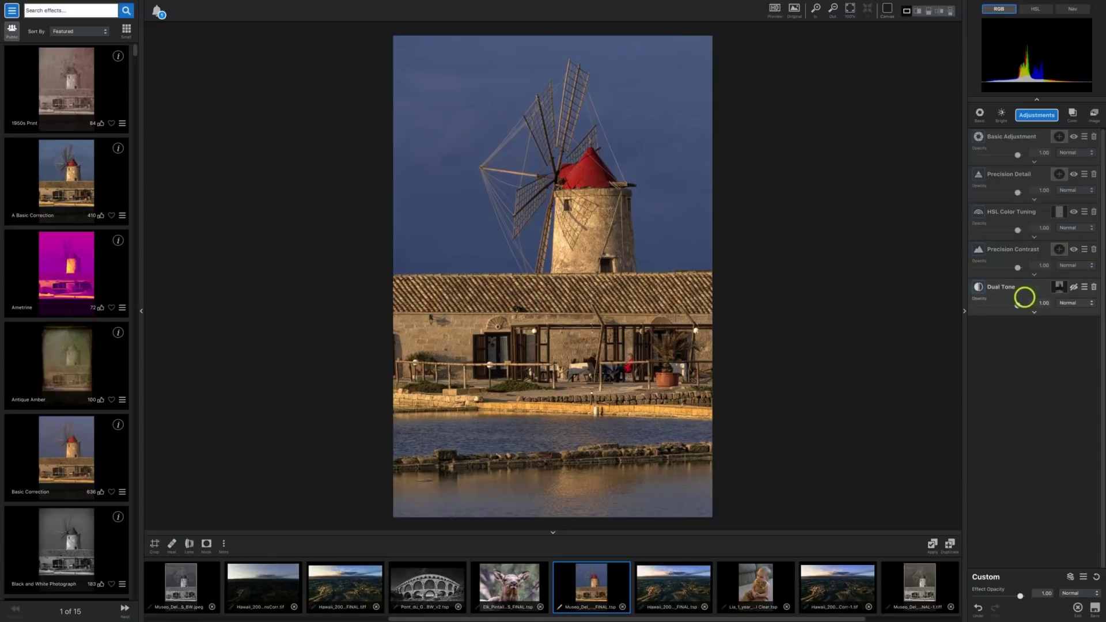
# Enable the Dual Tone adjustment, open its mask, and reset the mask to fully white
pyautogui.click(1074, 286)
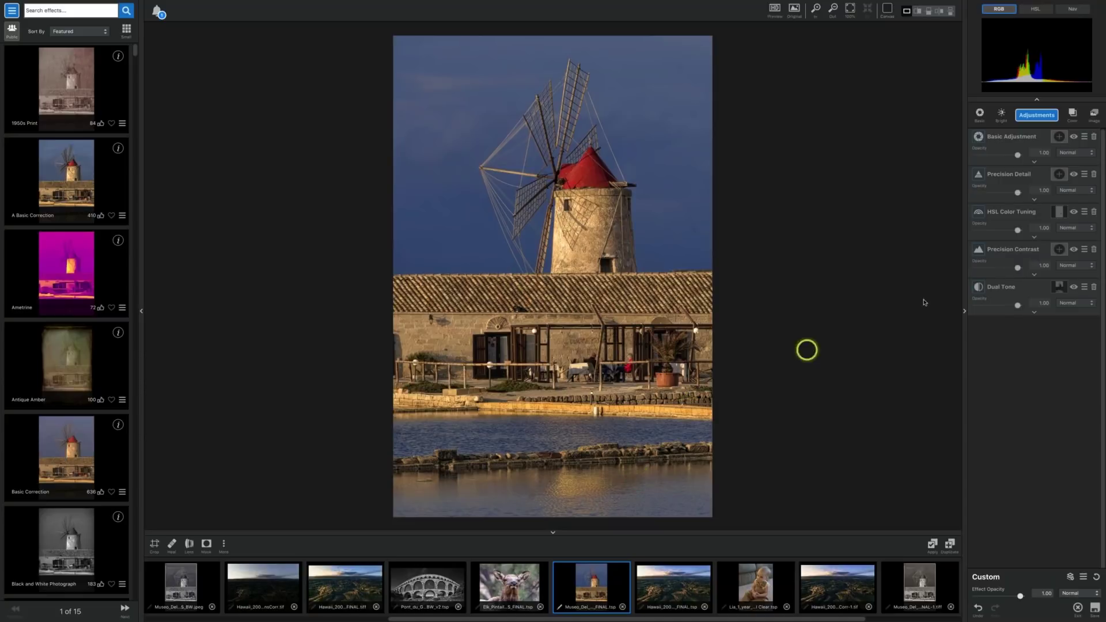
pyautogui.click(996, 289)
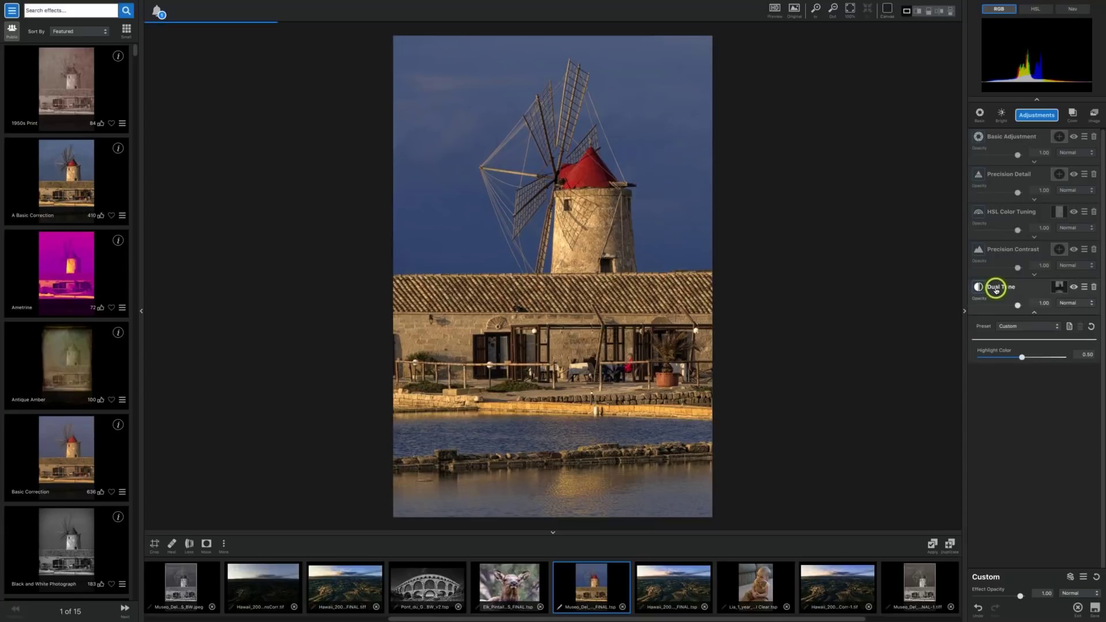
pyautogui.click(1059, 284)
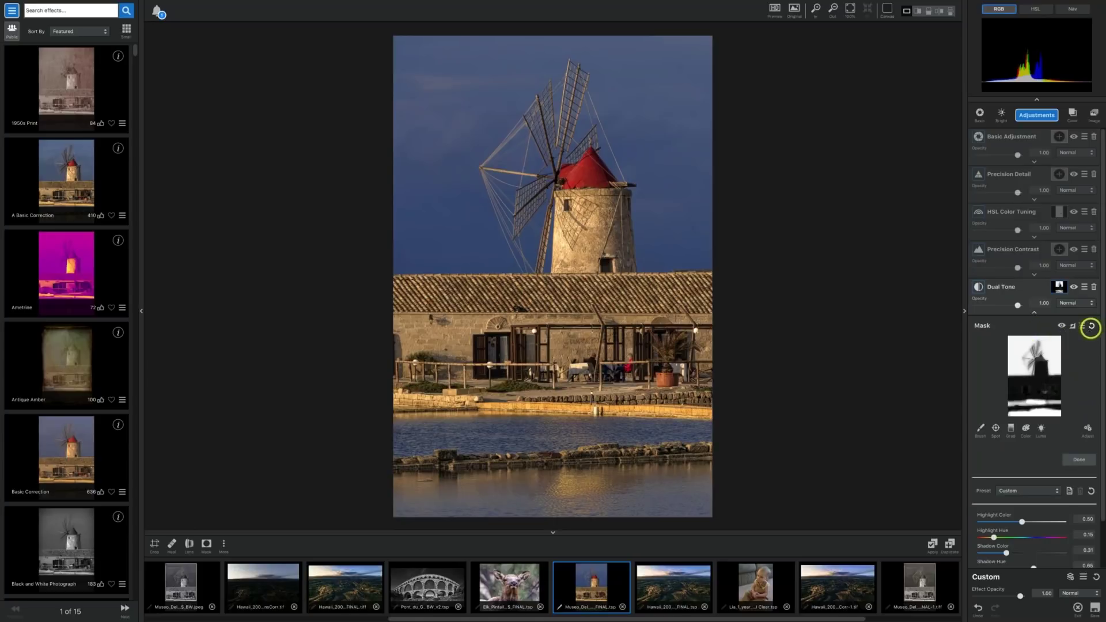
pyautogui.click(1092, 326)
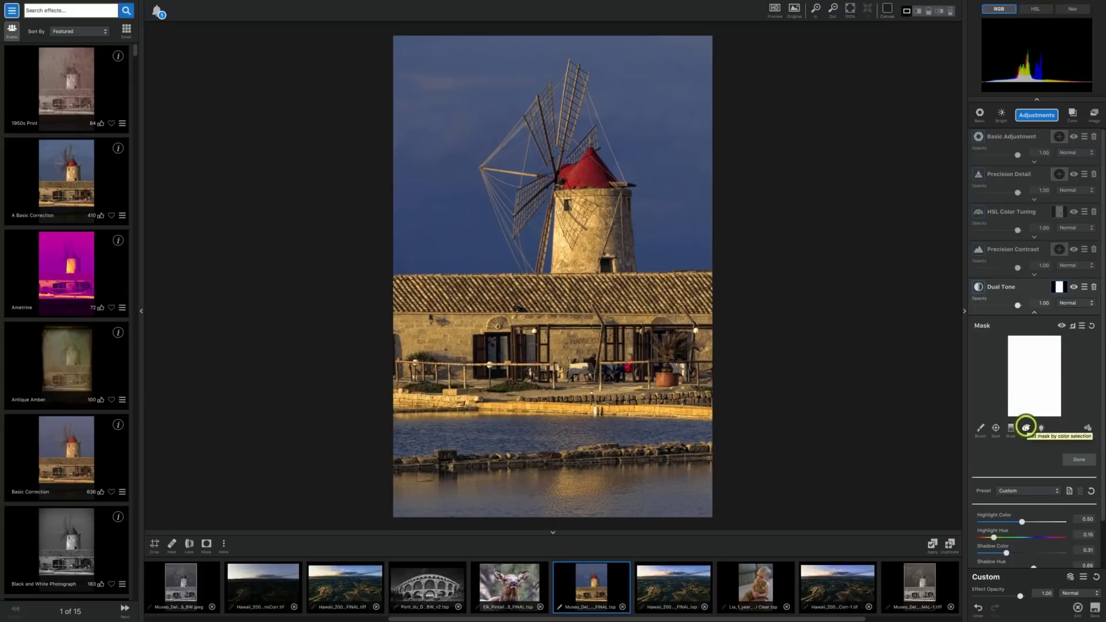
# Build a color selection mask for Dual Tone by sampling the blue sky beside the windmill with black, and invert the mask
pyautogui.click(1026, 426)
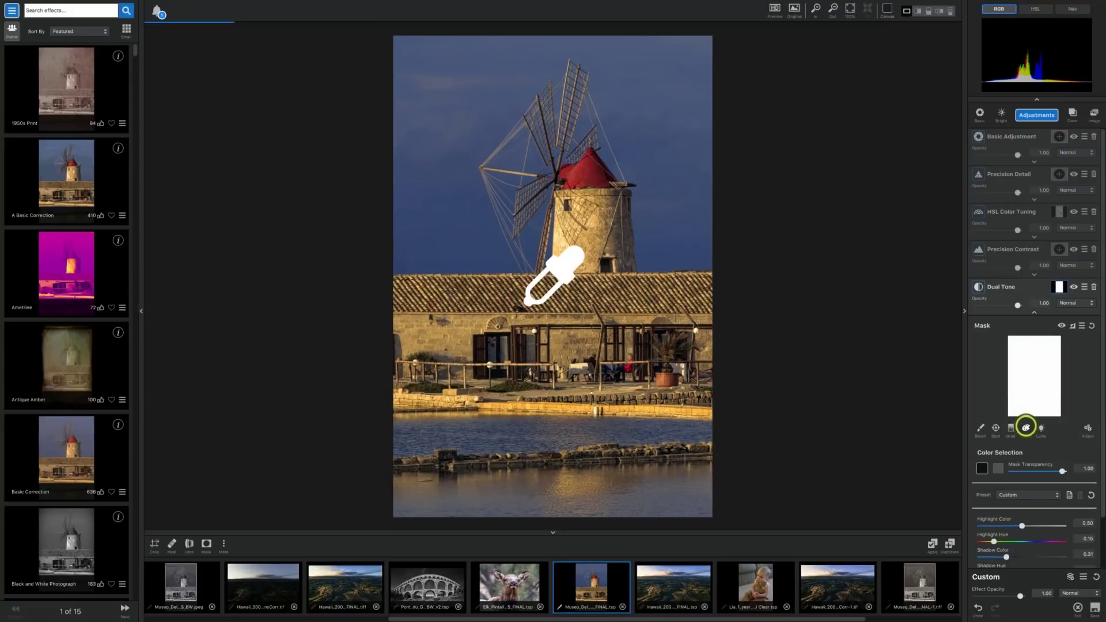
pyautogui.click(982, 470)
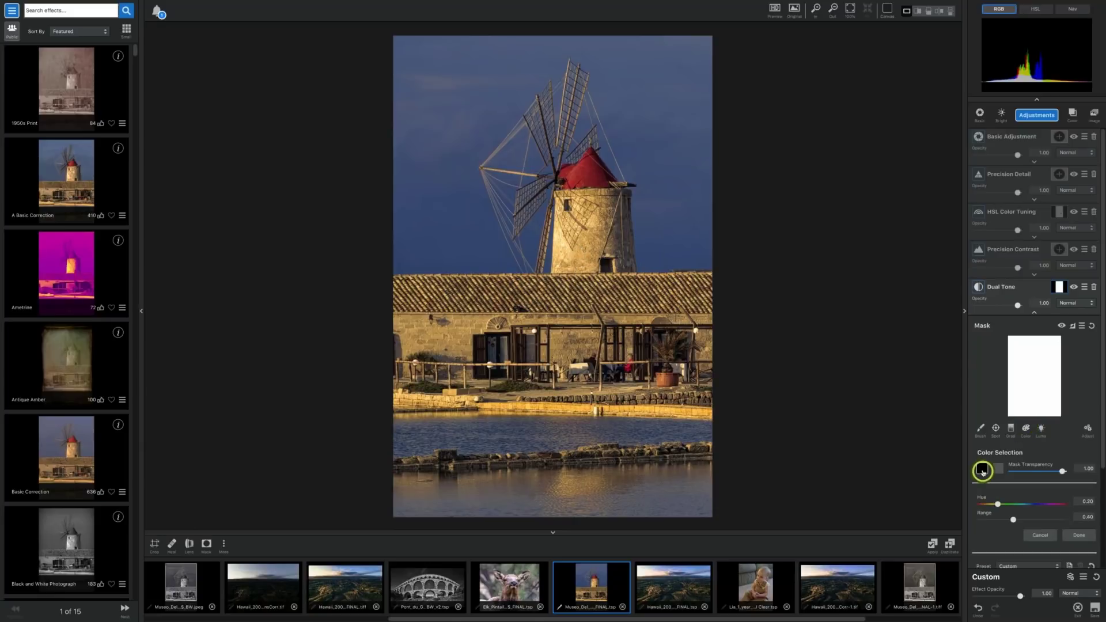
pyautogui.click(682, 202)
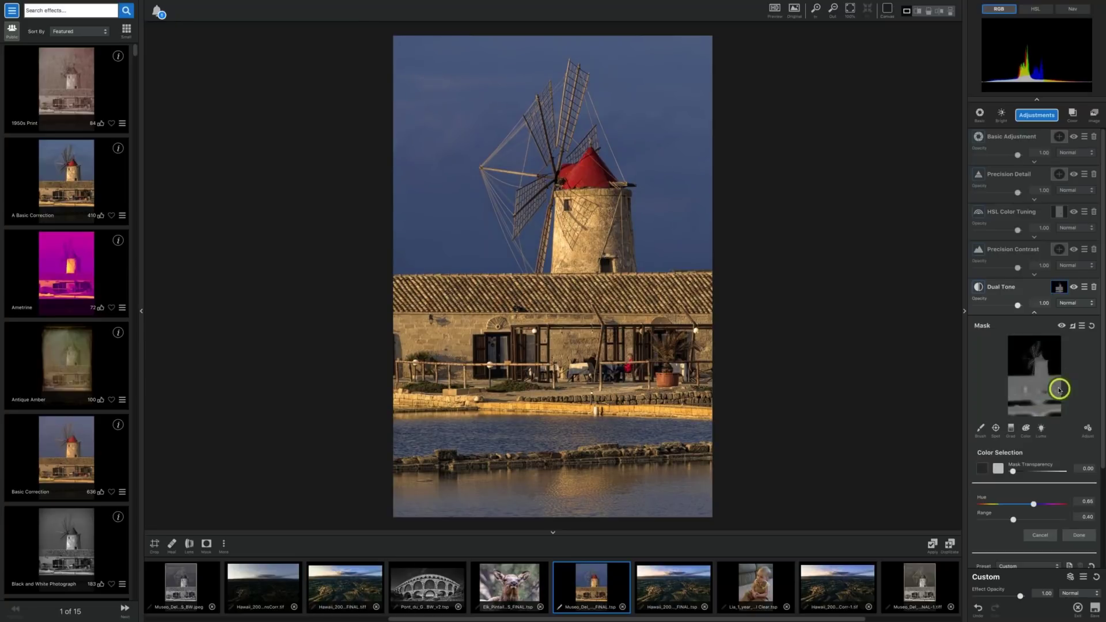
pyautogui.click(1073, 325)
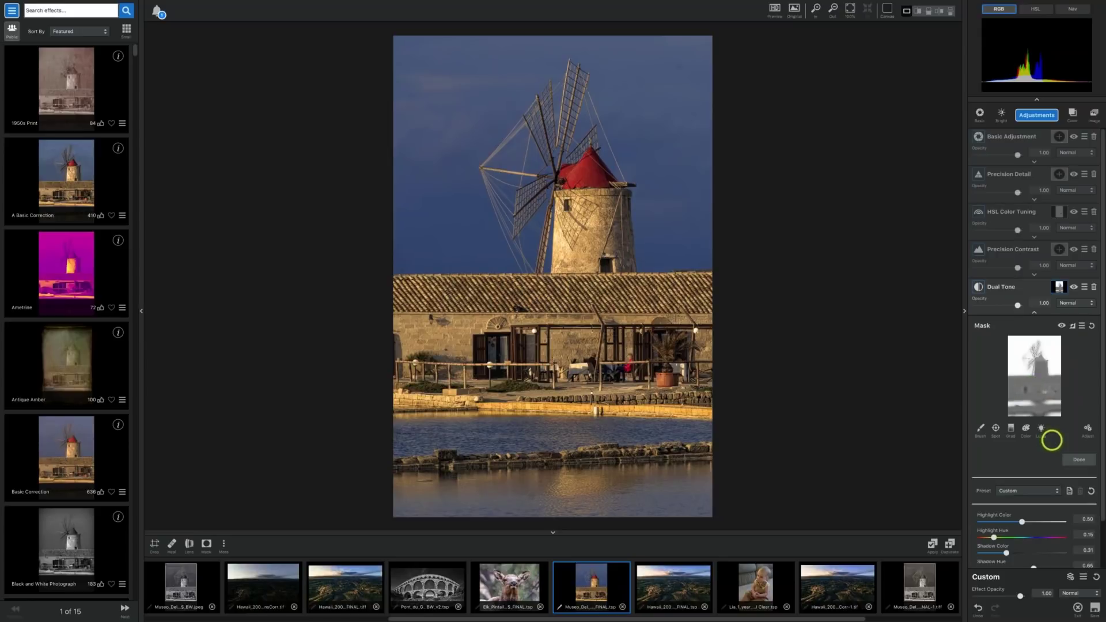
# Adjust the Dual Tone mask to a Density of -0.40 and a Contrast of 1.73
pyautogui.click(1089, 429)
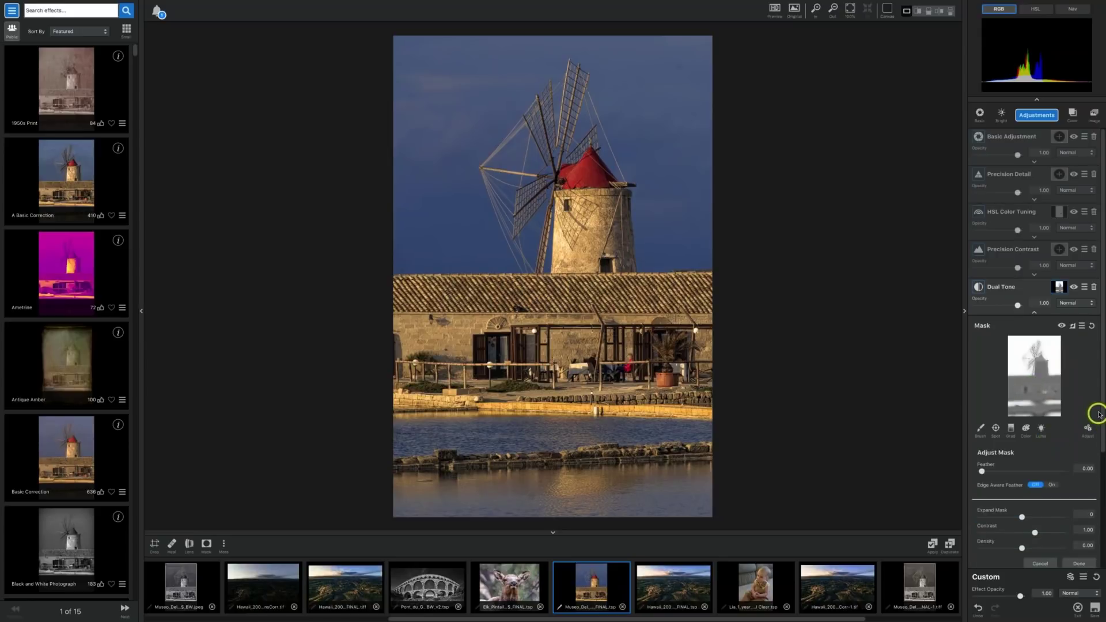
pyautogui.moveTo(1099, 414); pyautogui.dragTo(1101, 487)
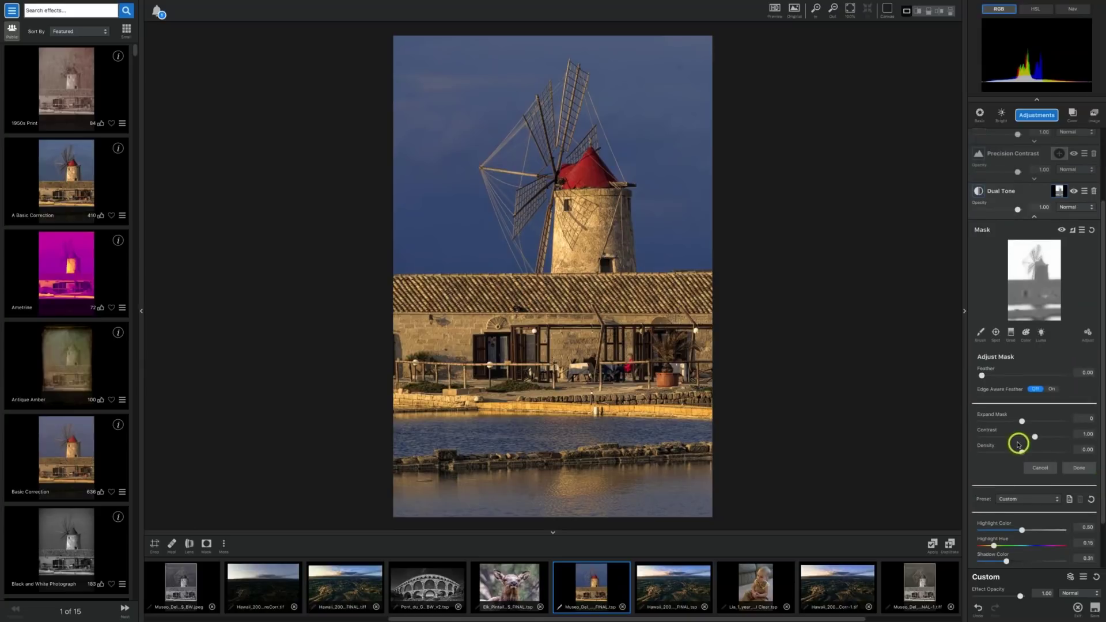
pyautogui.moveTo(1014, 450); pyautogui.dragTo(1054, 434)
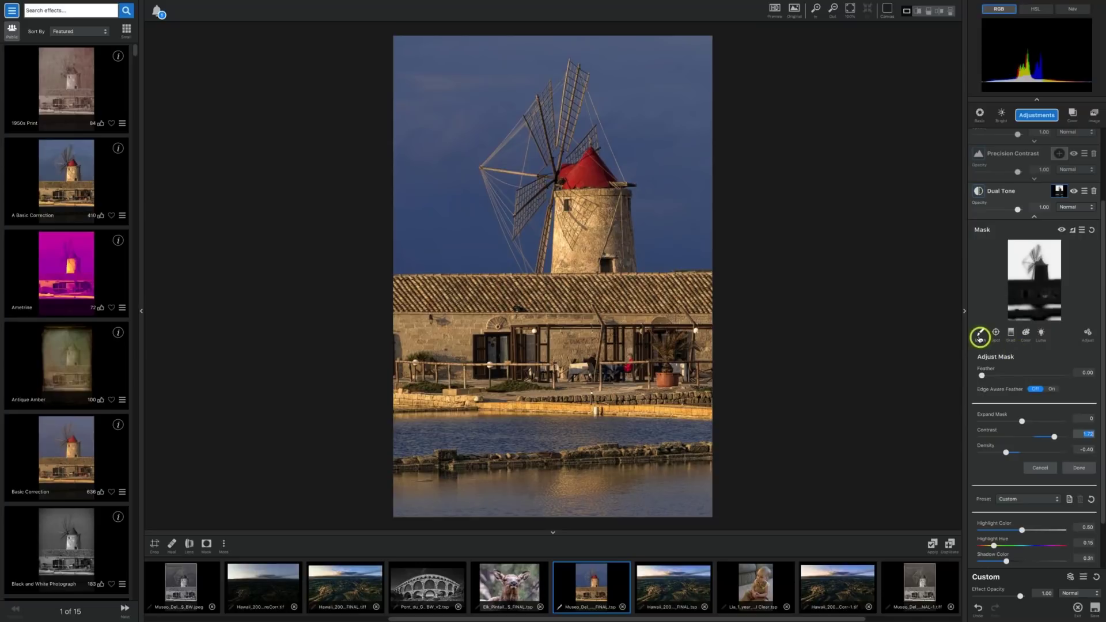
# Brush the two strips of water white in the Dual Tone mask, close the mask, and collapse the adjustment
pyautogui.click(980, 335)
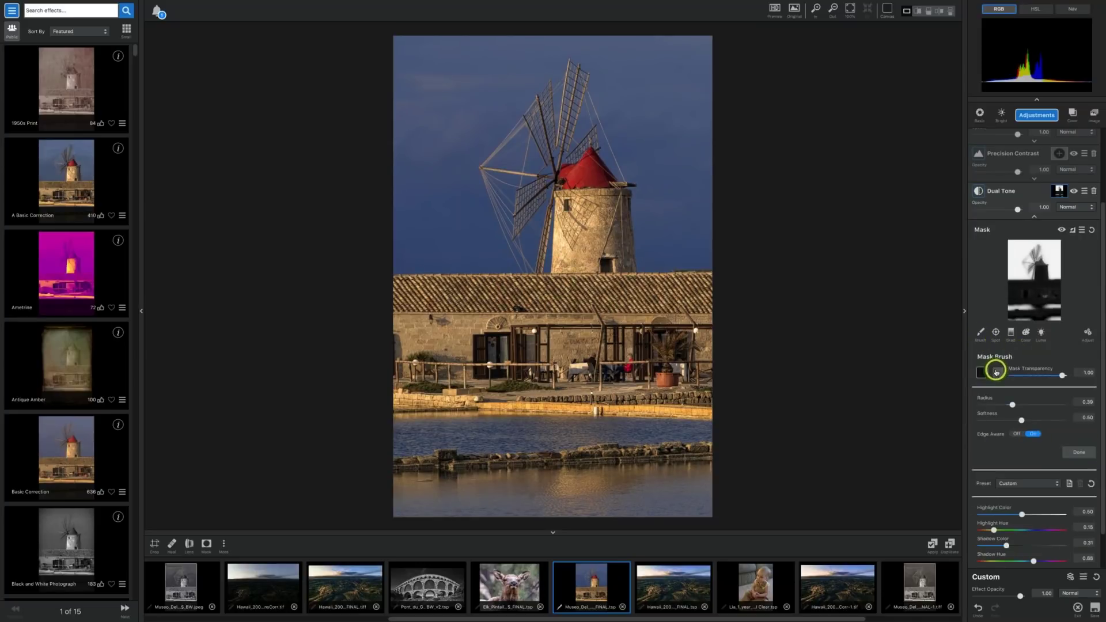
pyautogui.moveTo(477, 437); pyautogui.dragTo(653, 431)
pyautogui.moveTo(545, 471)
pyautogui.mouseDown()
pyautogui.moveTo(514, 476)
pyautogui.moveTo(617, 486)
pyautogui.moveTo(585, 506)
pyautogui.moveTo(552, 505)
pyautogui.moveTo(709, 501)
pyautogui.mouseUp()
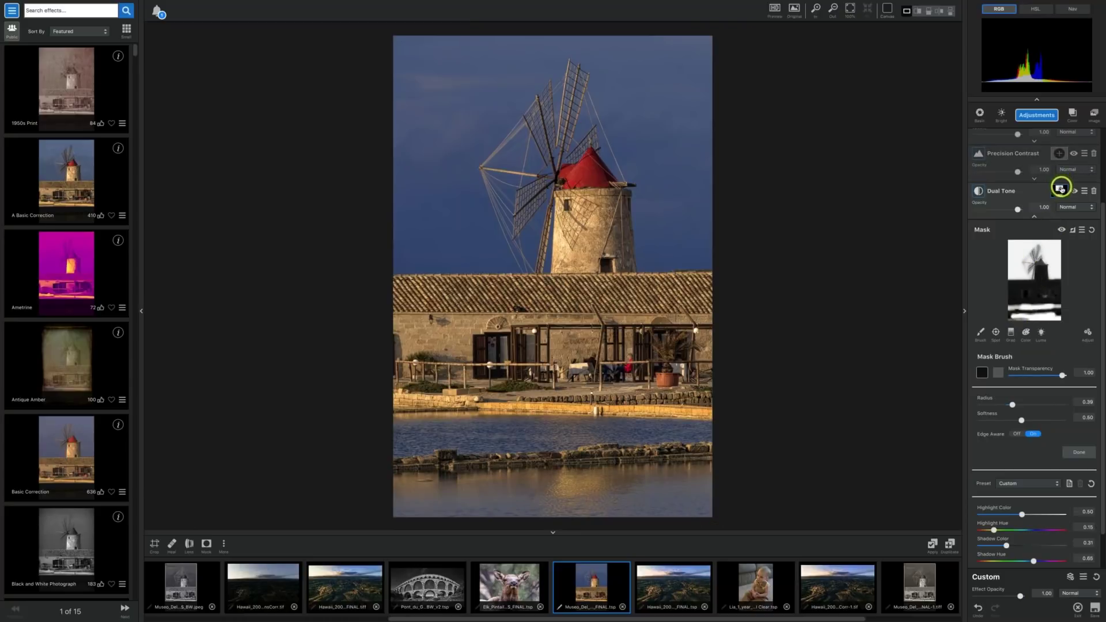
pyautogui.click(1060, 188)
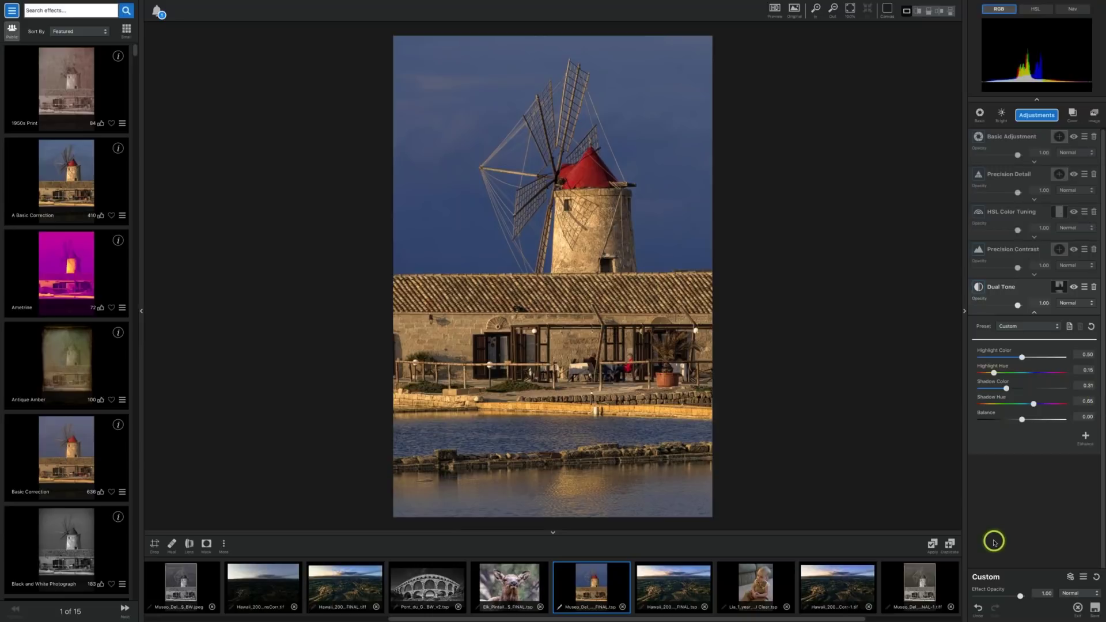
pyautogui.click(1001, 287)
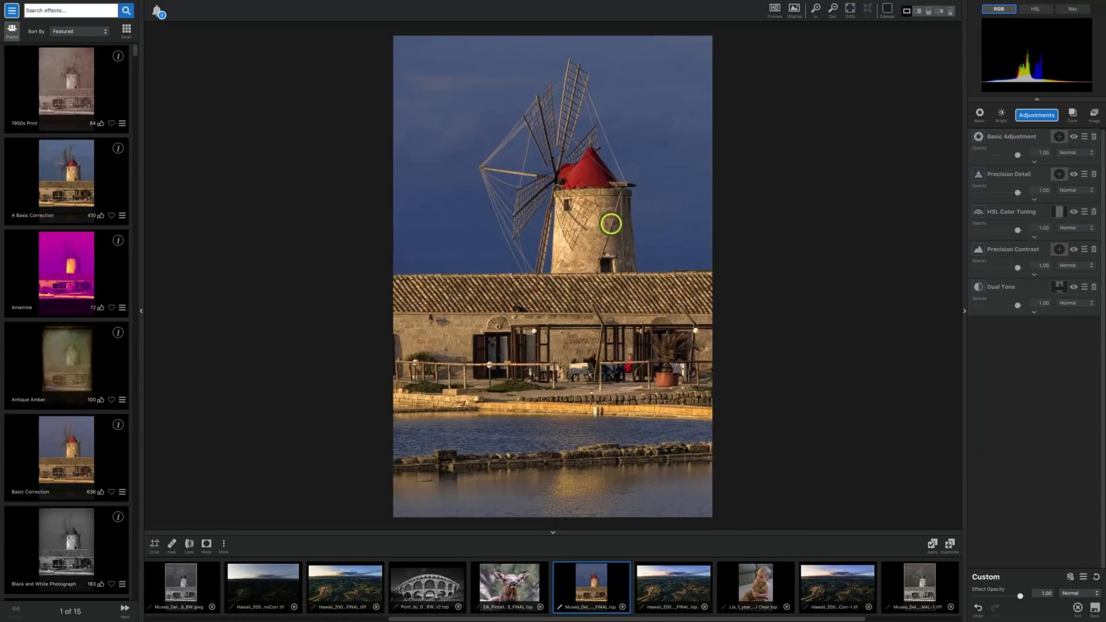
# Open the windmill image in the Topaz B&W Effects 2 plug-in
pyautogui.moveTo(139, 5)
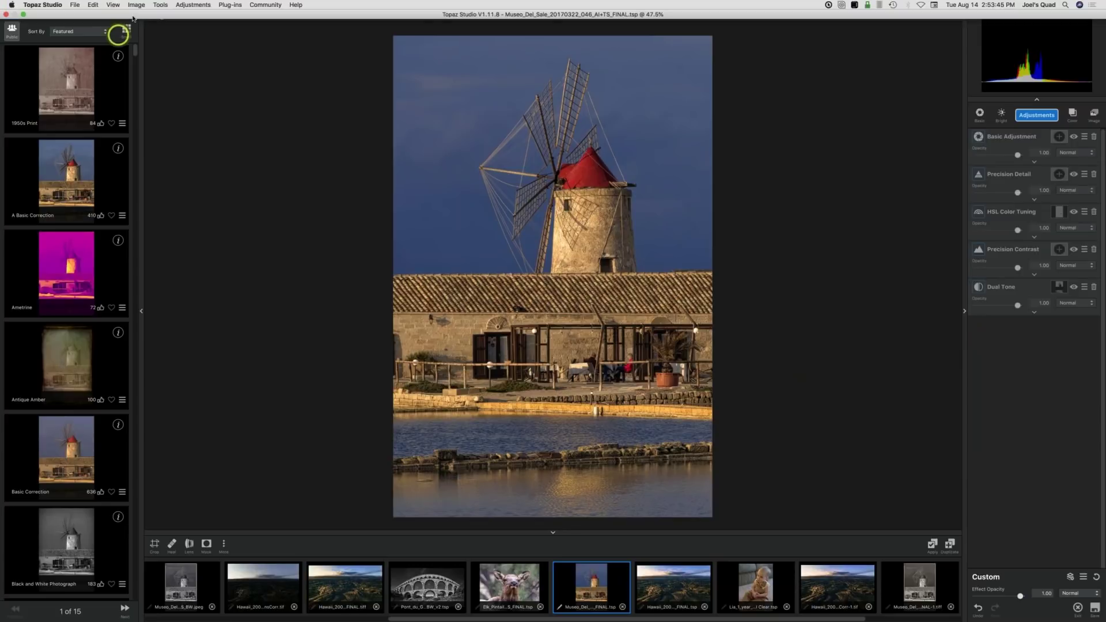
pyautogui.click(229, 5)
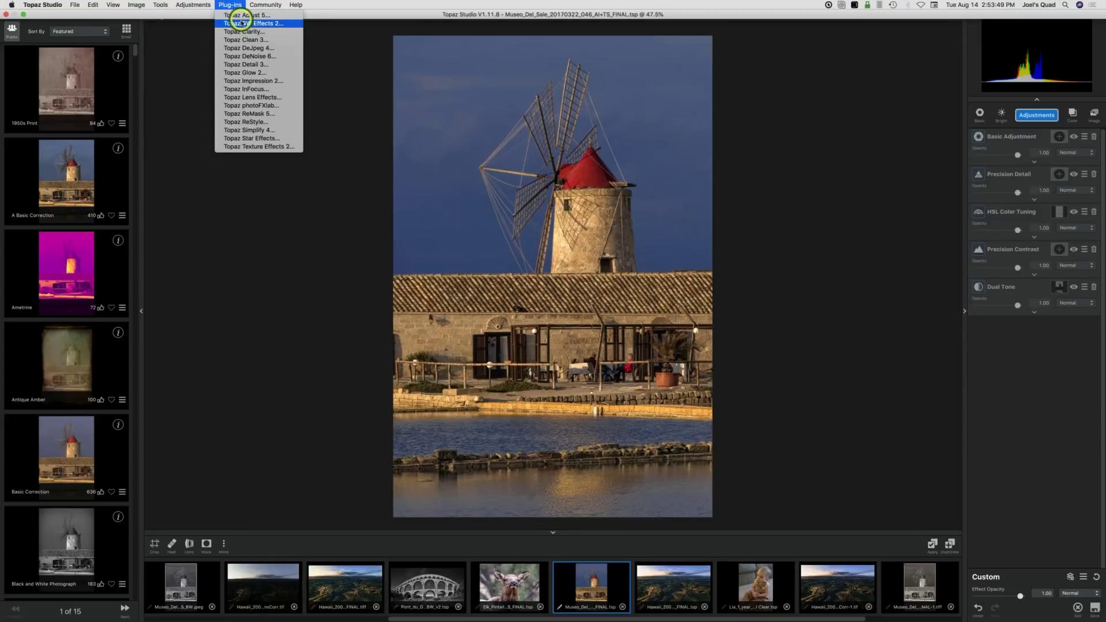
pyautogui.click(242, 24)
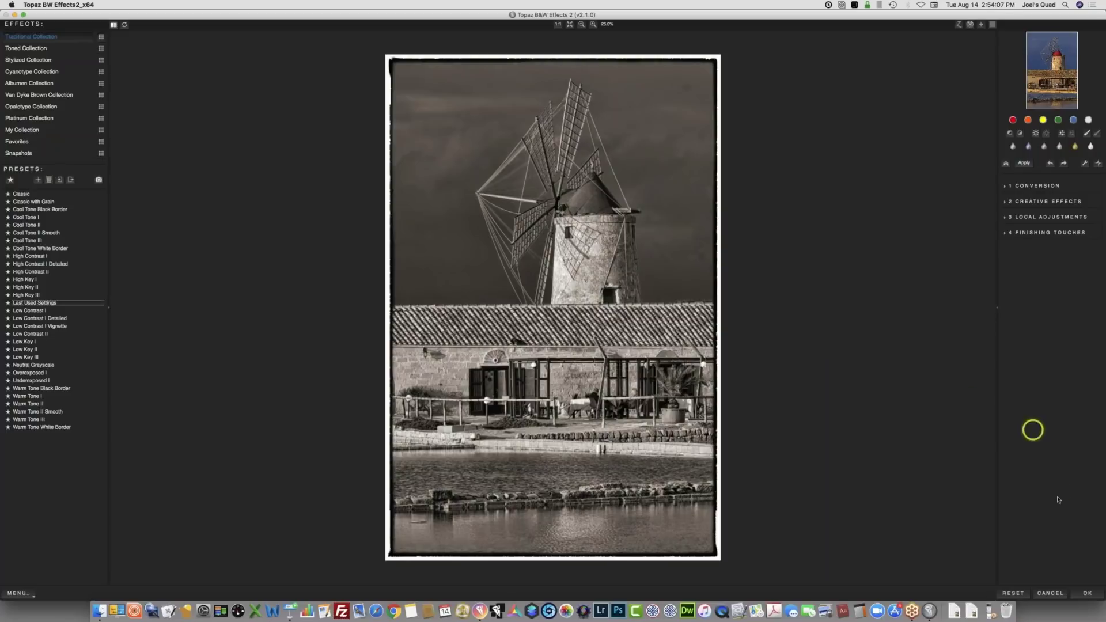
# Reset the plug-in's settings and apply the Classic preset from the Traditional Collection's thumbnail previews
pyautogui.click(1018, 593)
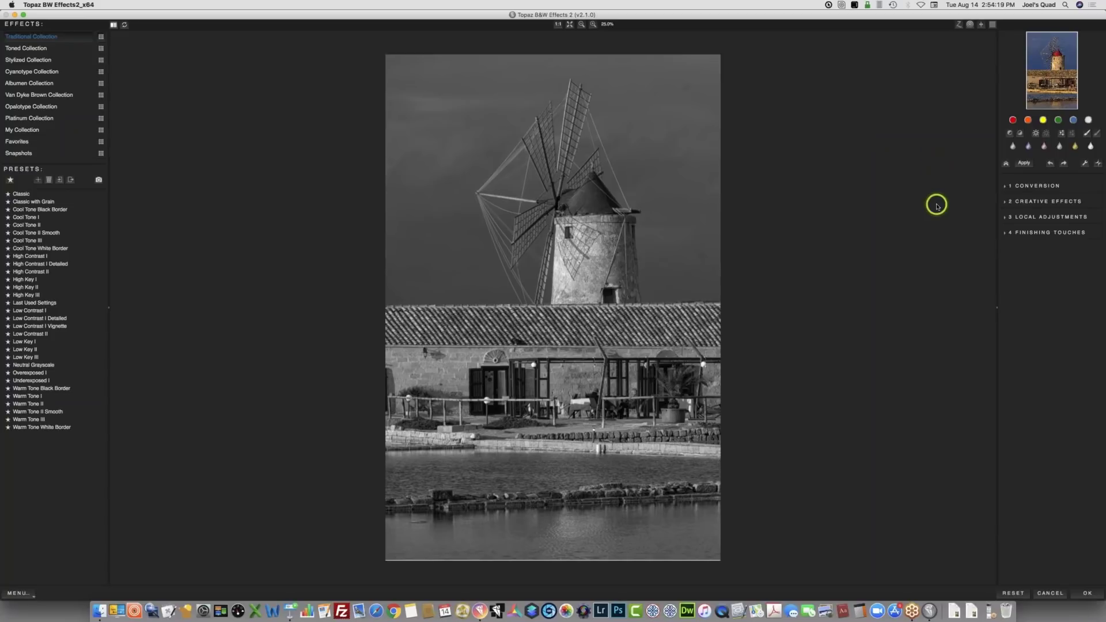
pyautogui.click(1003, 187)
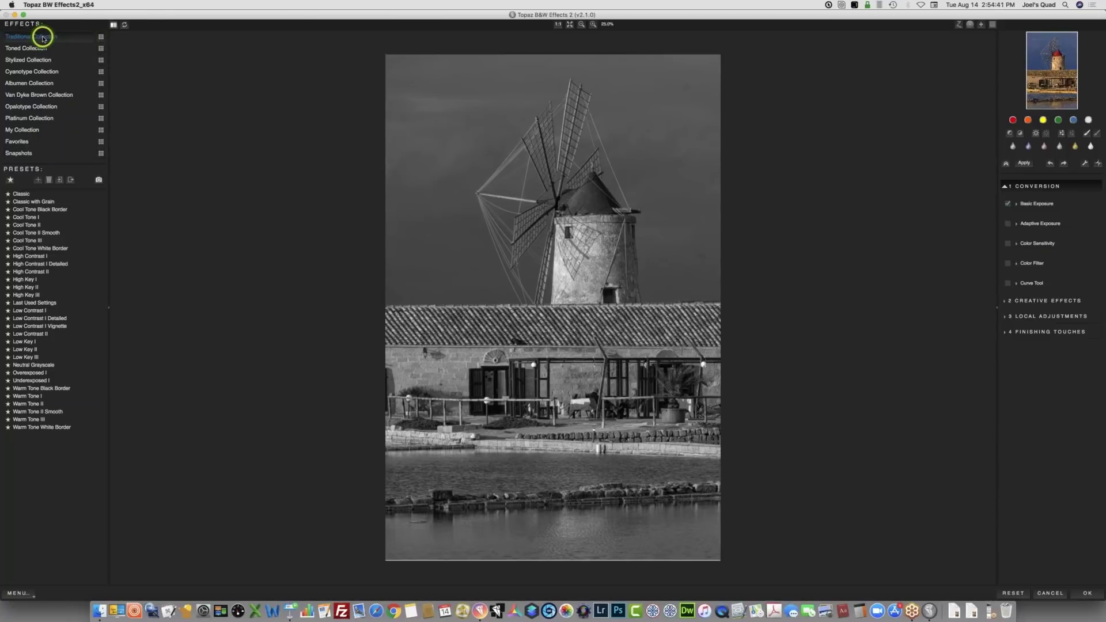
pyautogui.click(101, 38)
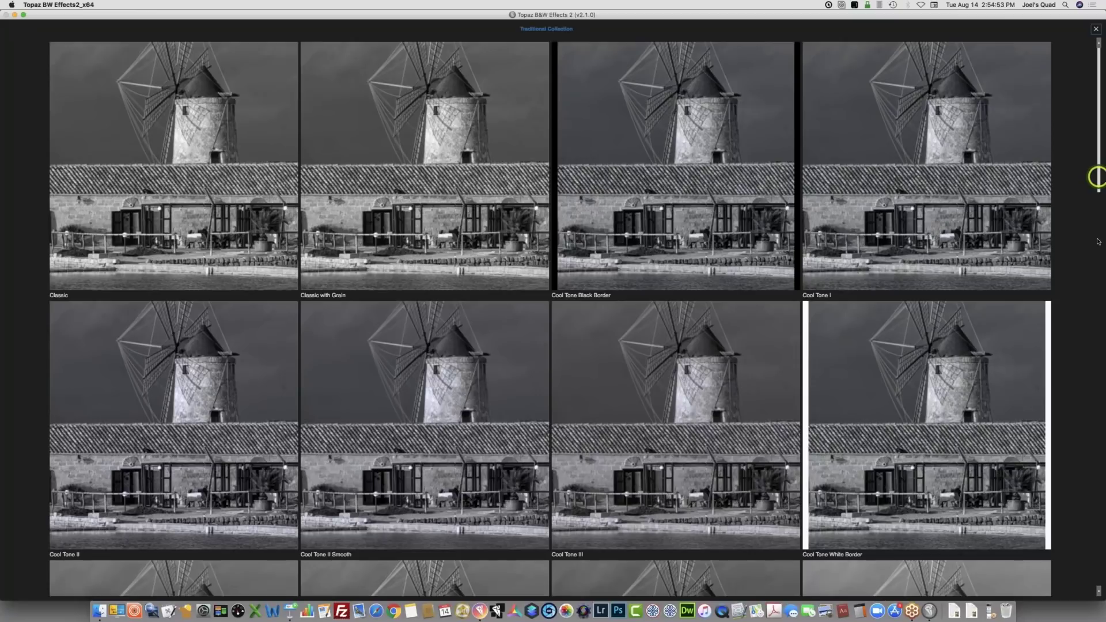
pyautogui.scroll(-3, 1098, 242)
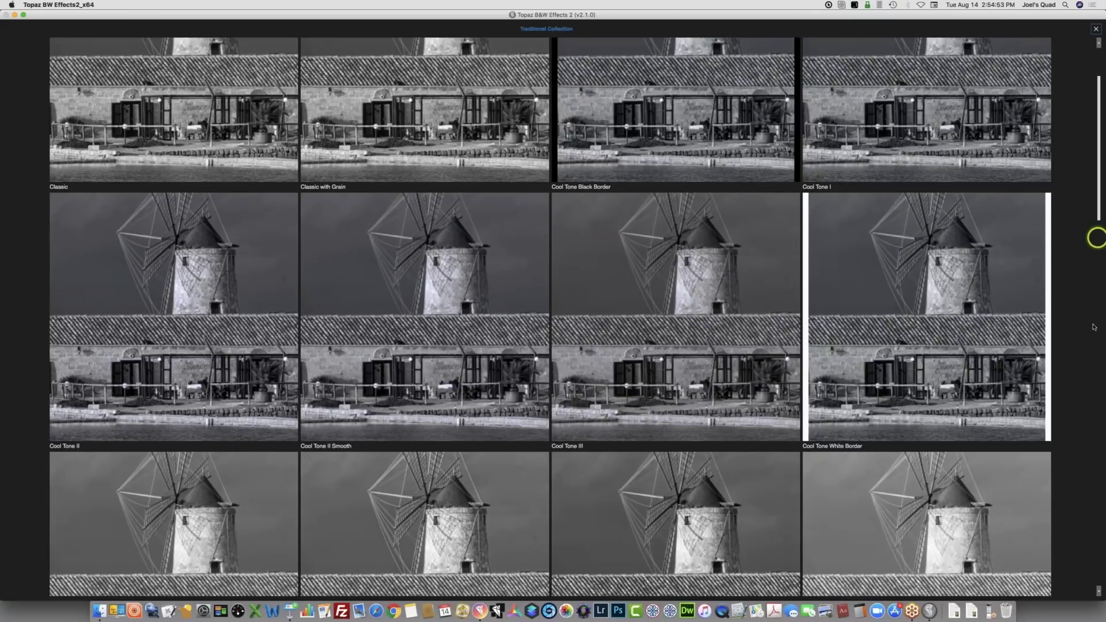
pyautogui.moveTo(1096, 238); pyautogui.dragTo(1093, 415)
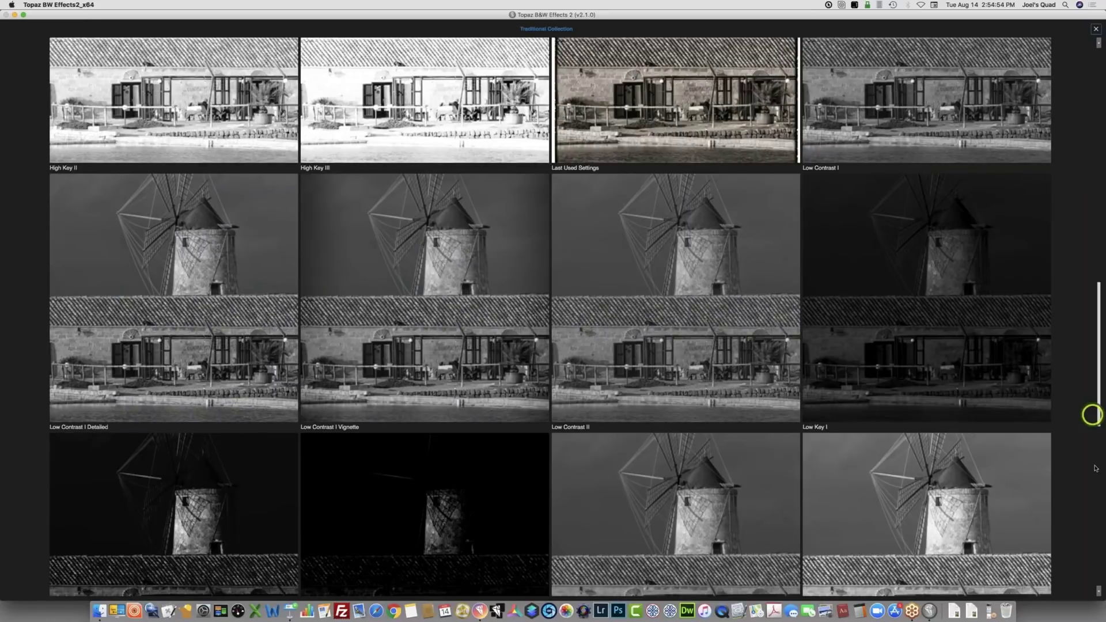
pyautogui.scroll(-5, 1096, 468)
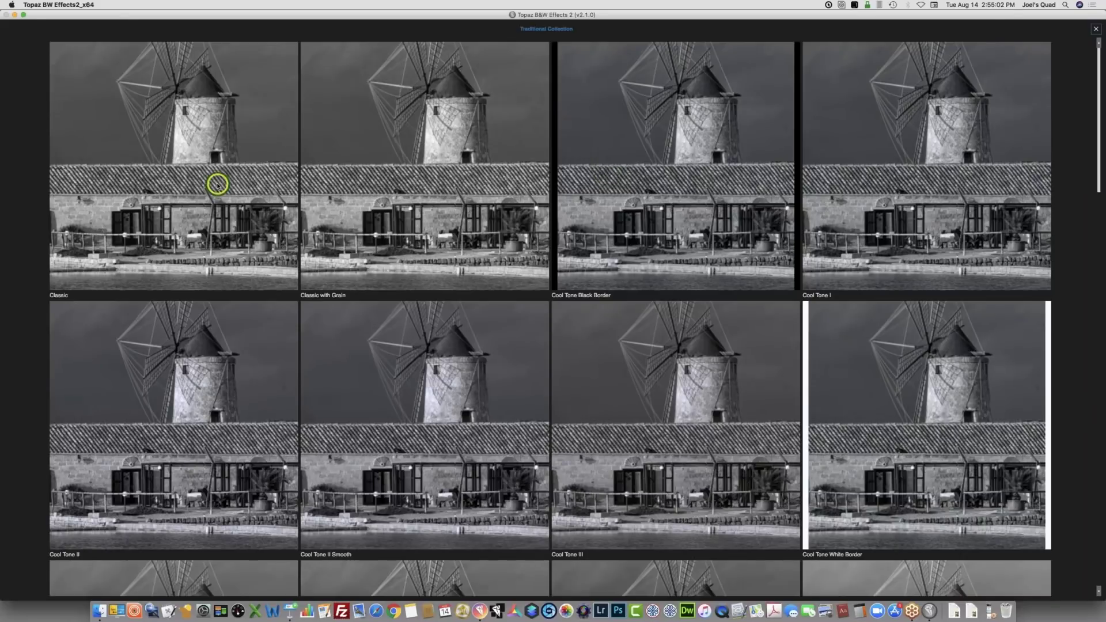
pyautogui.click(217, 184)
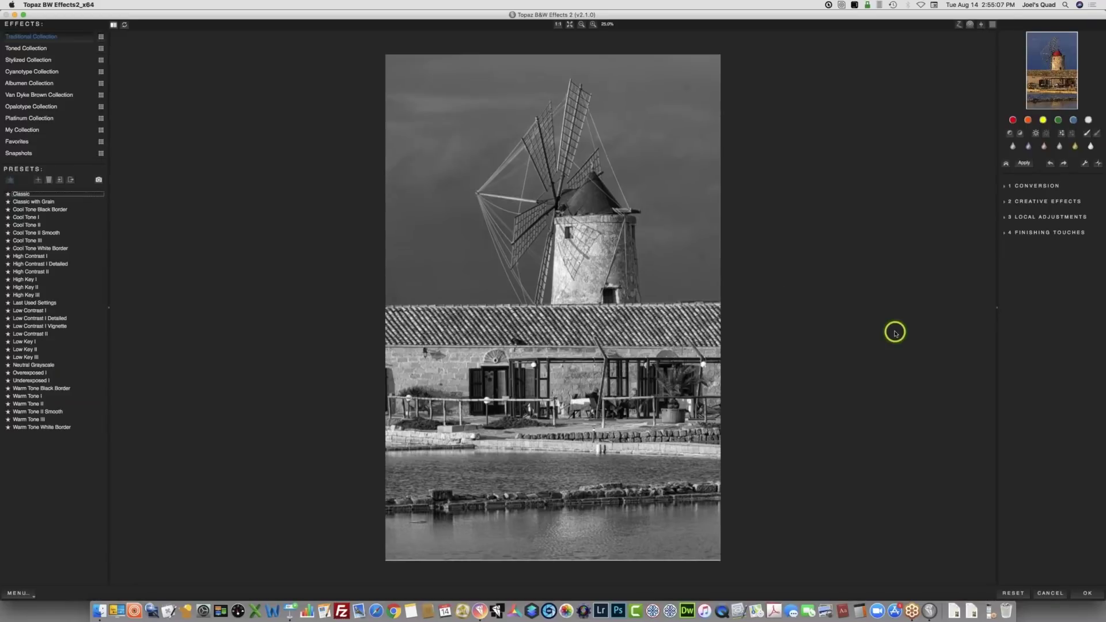
# In the Conversion settings, set Adaptive Exposure to 0.31 with 20 Regions and compare the windmill image with and without it
pyautogui.click(1004, 186)
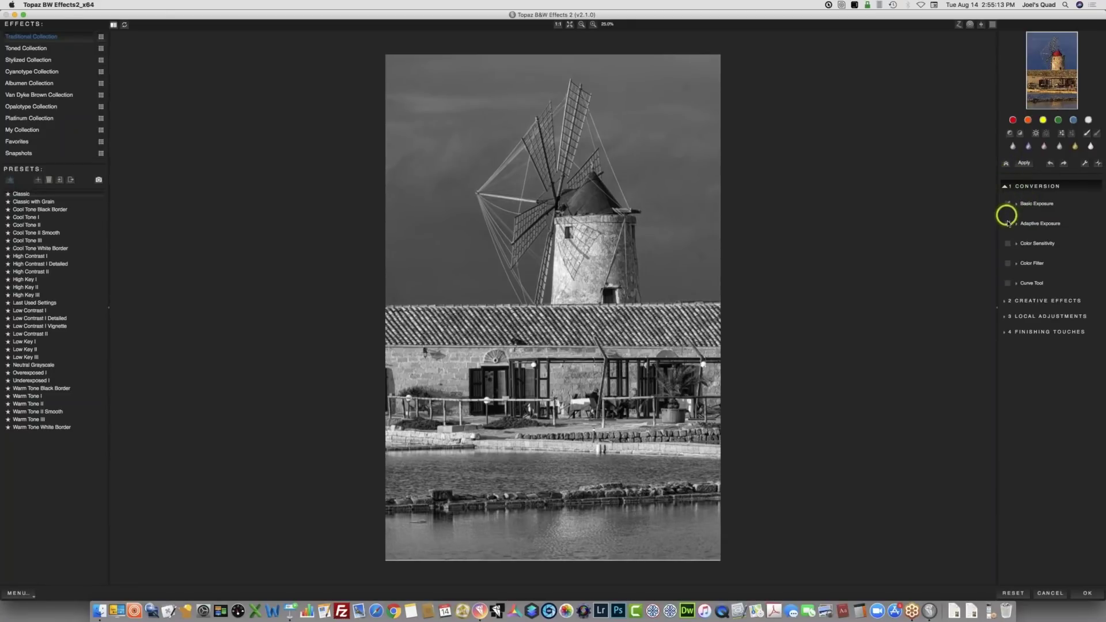
pyautogui.click(1016, 223)
pyautogui.click(1049, 282)
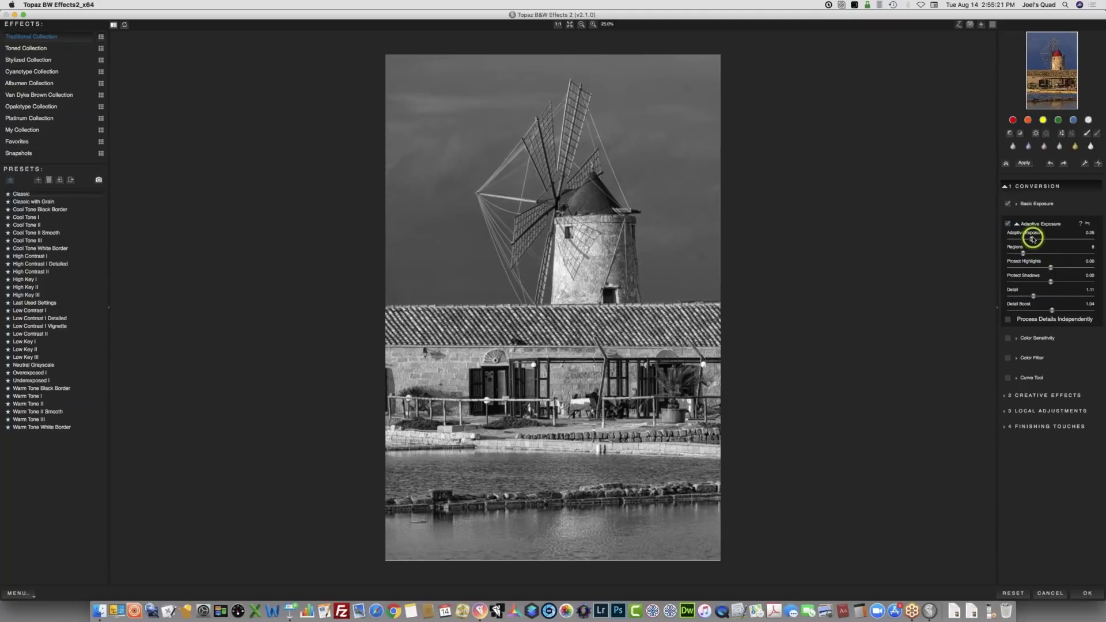
pyautogui.moveTo(1032, 239); pyautogui.dragTo(1042, 251)
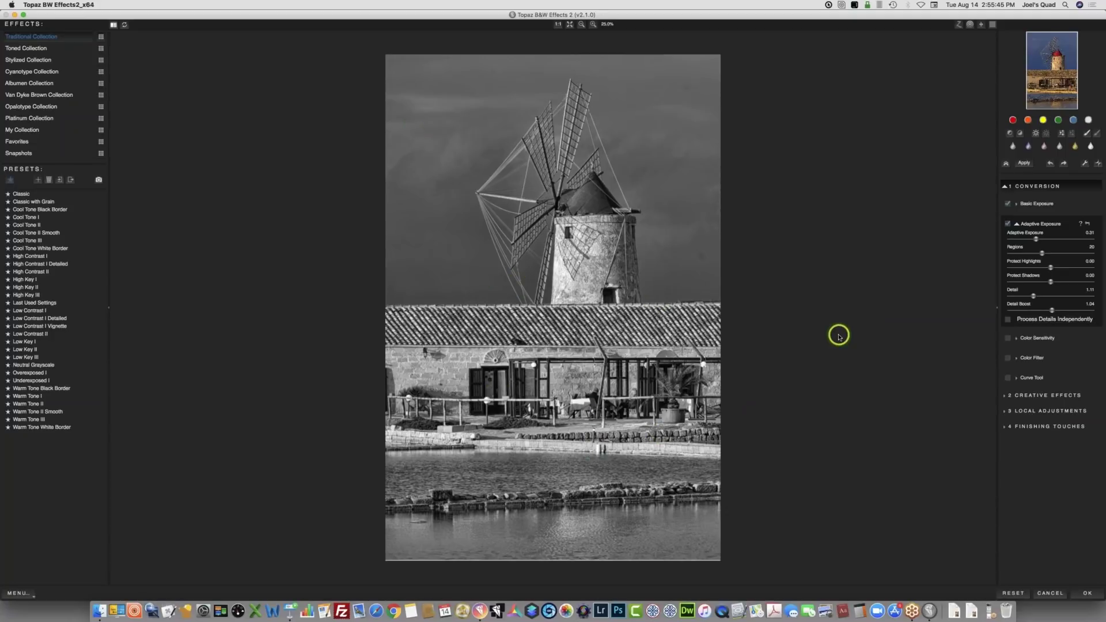
pyautogui.click(1008, 224)
pyautogui.click(591, 198)
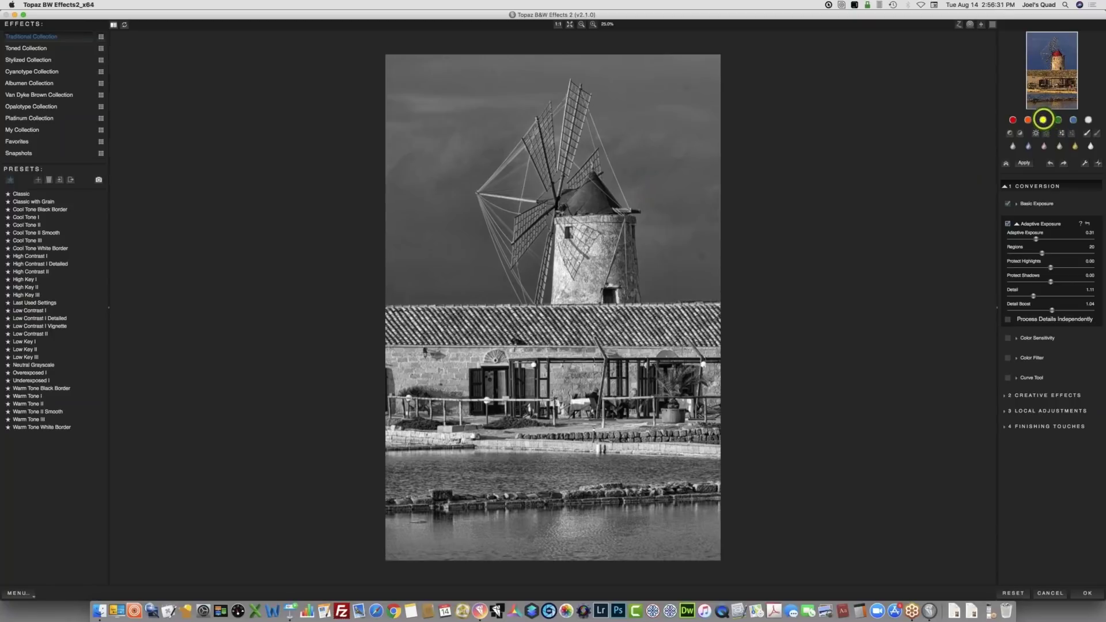
# Apply the yellow color filter to the conversion and lower its Strength to 0.11
pyautogui.click(1043, 119)
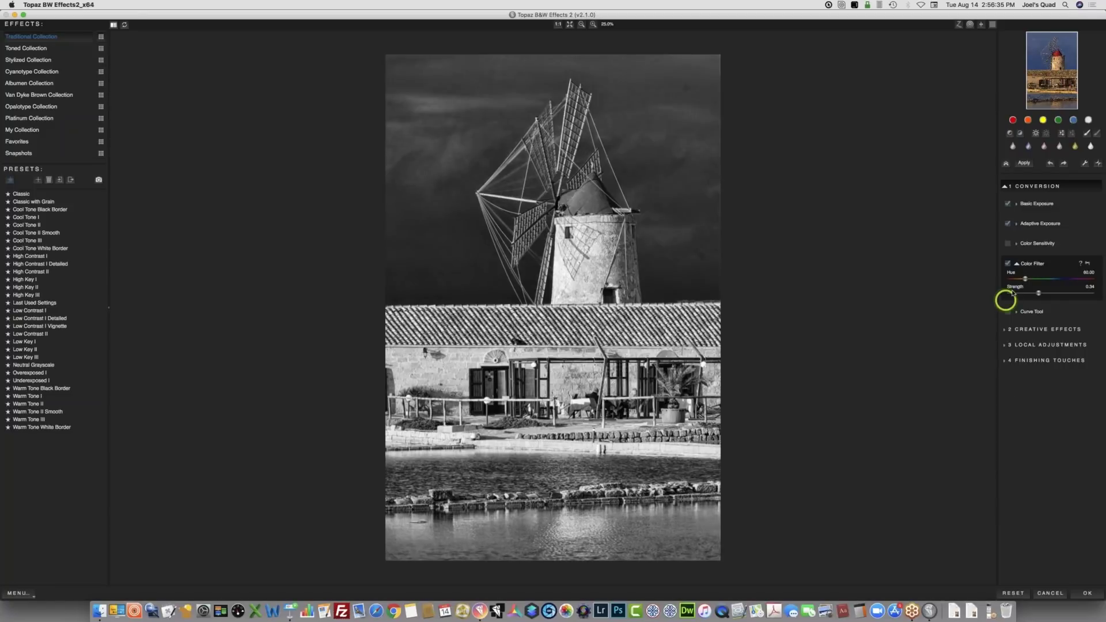
pyautogui.moveTo(1035, 295); pyautogui.dragTo(1020, 294)
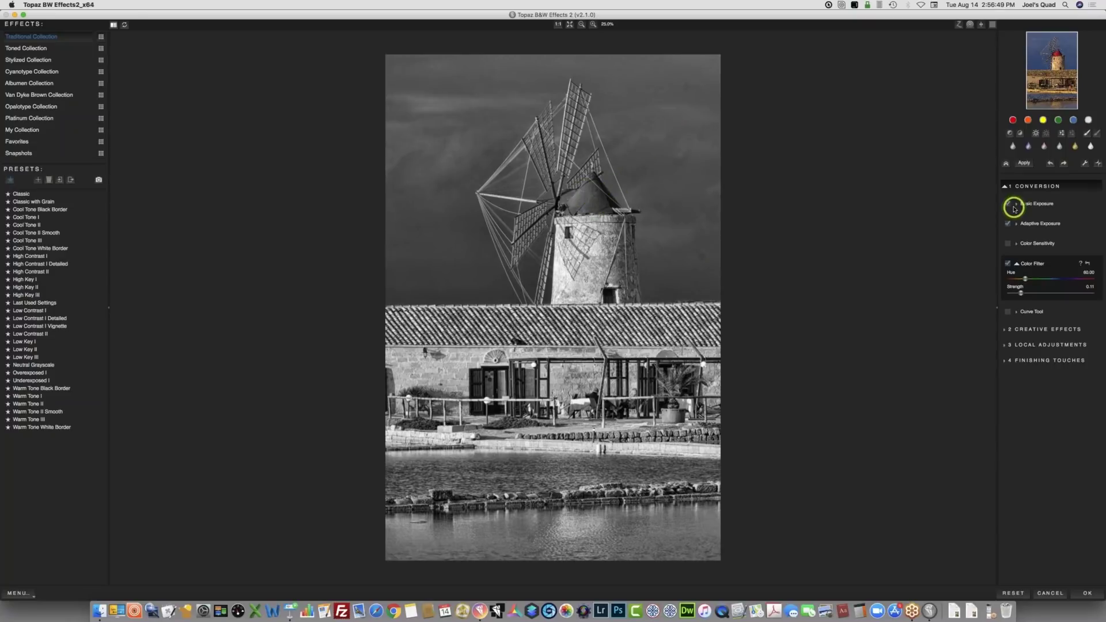
# Set the Red value of Color Sensitivity to -0.21
pyautogui.click(1016, 245)
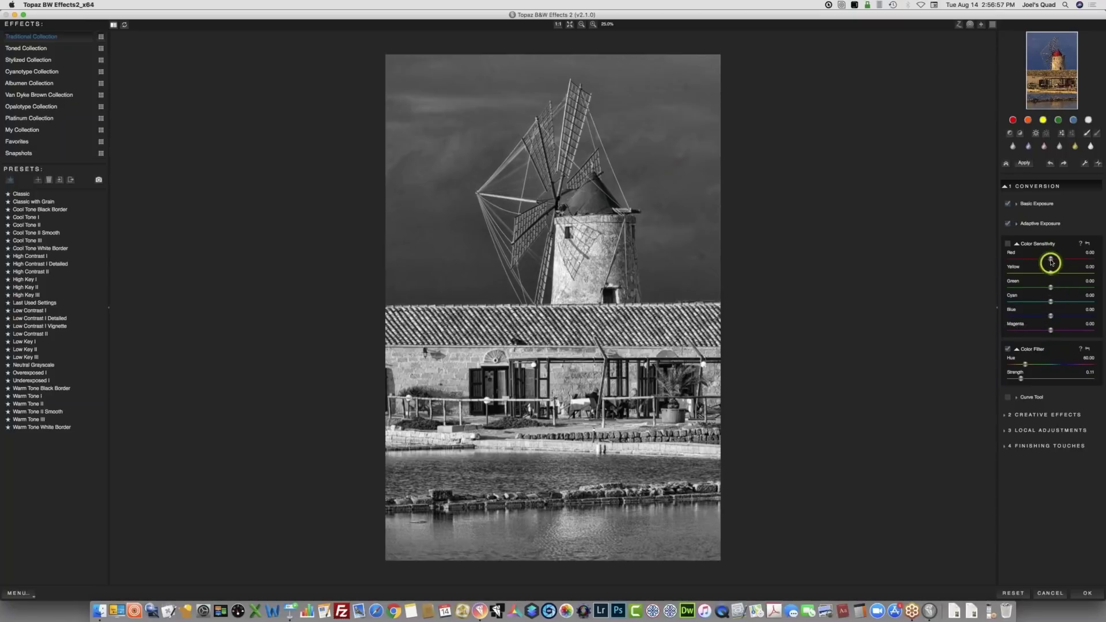
pyautogui.click(1051, 259)
pyautogui.moveTo(1051, 260); pyautogui.dragTo(1042, 261)
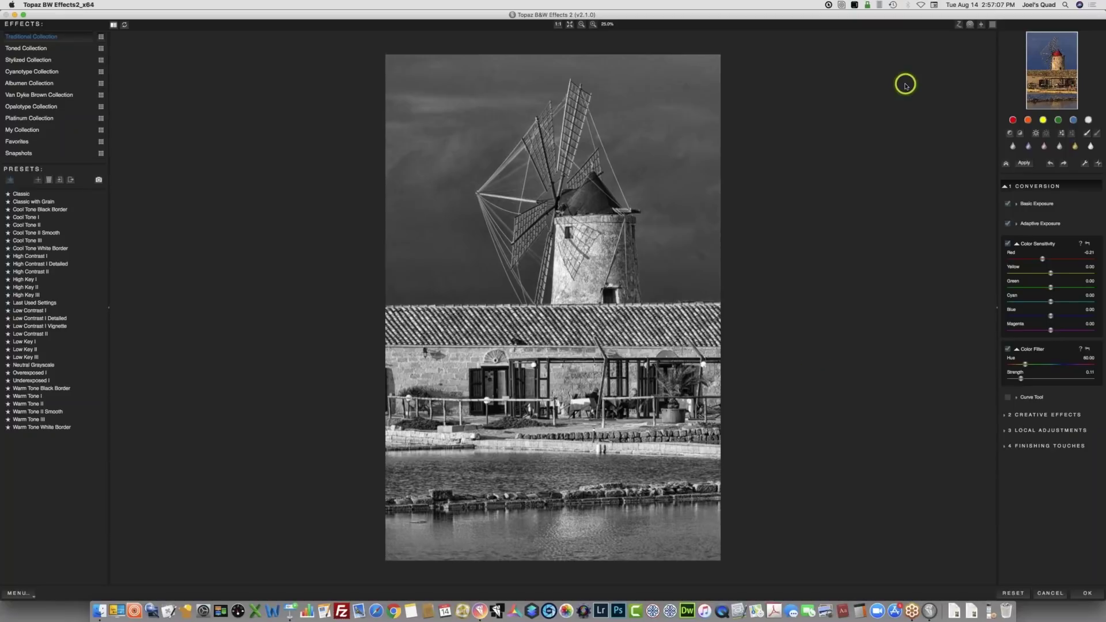
# Turn on Zone Mode, check zones 8, 9 and 10, and inspect the windmill tower's highlights at 100%
pyautogui.click(958, 26)
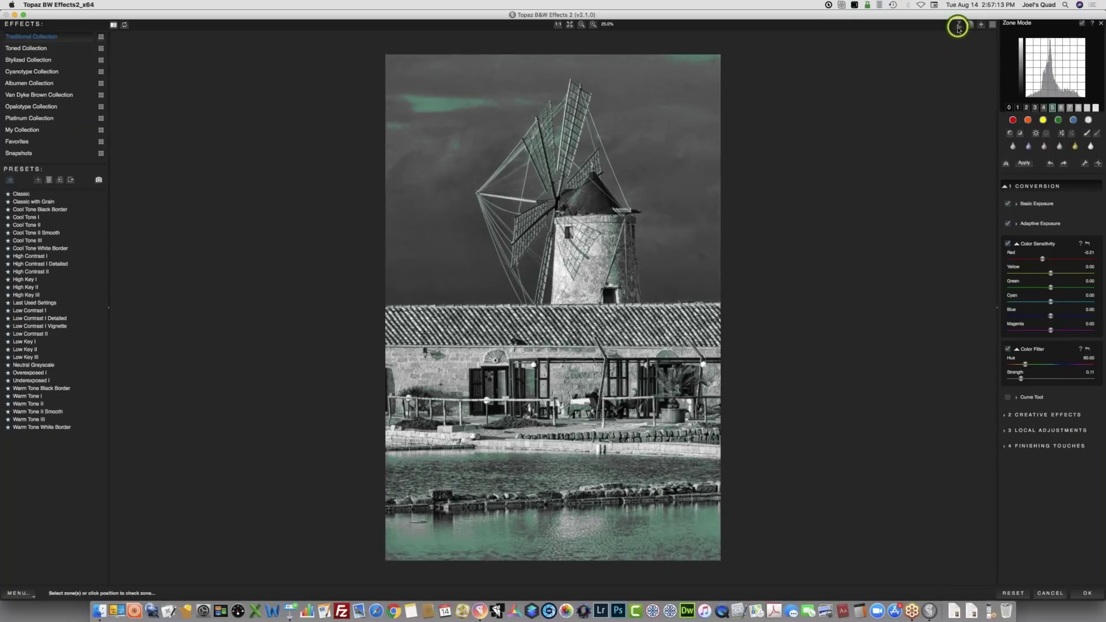
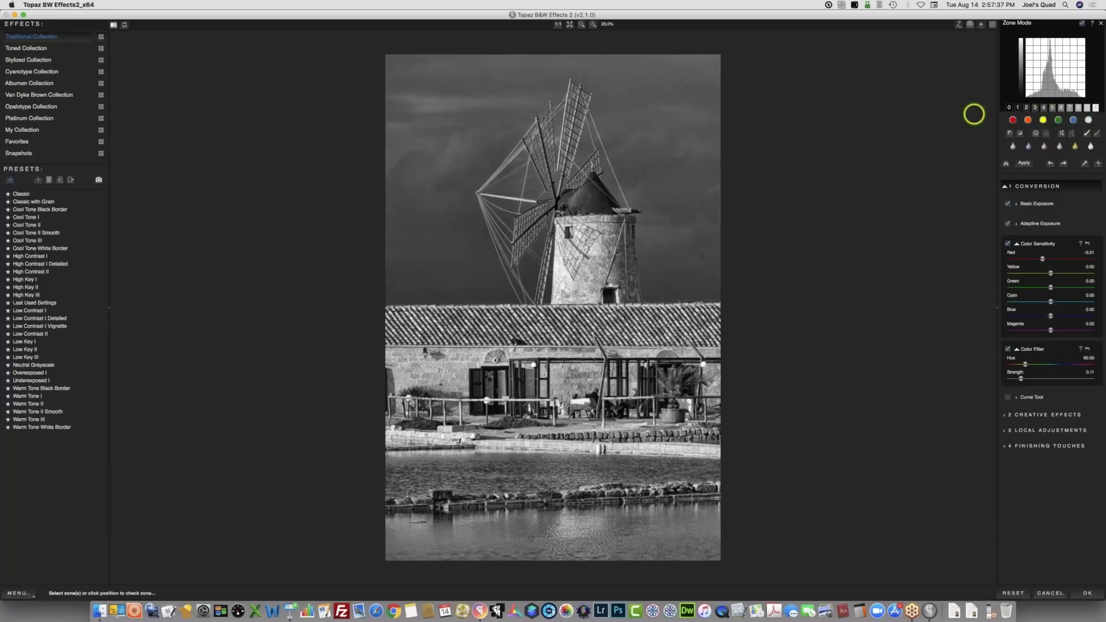
pyautogui.click(1096, 107)
pyautogui.click(1087, 108)
pyautogui.click(1078, 107)
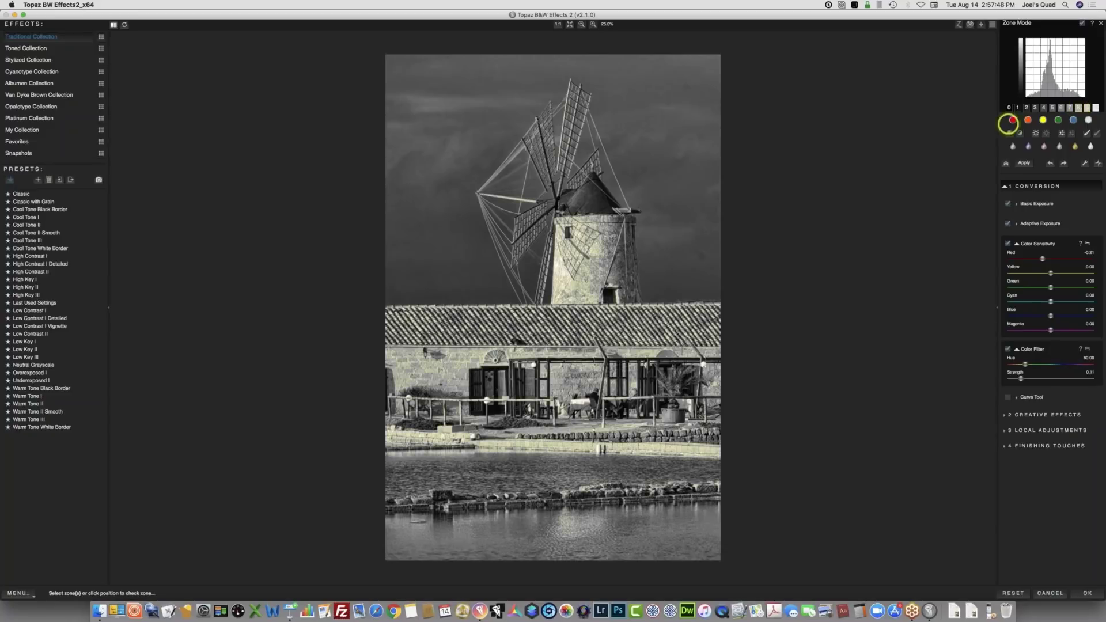
pyautogui.click(559, 25)
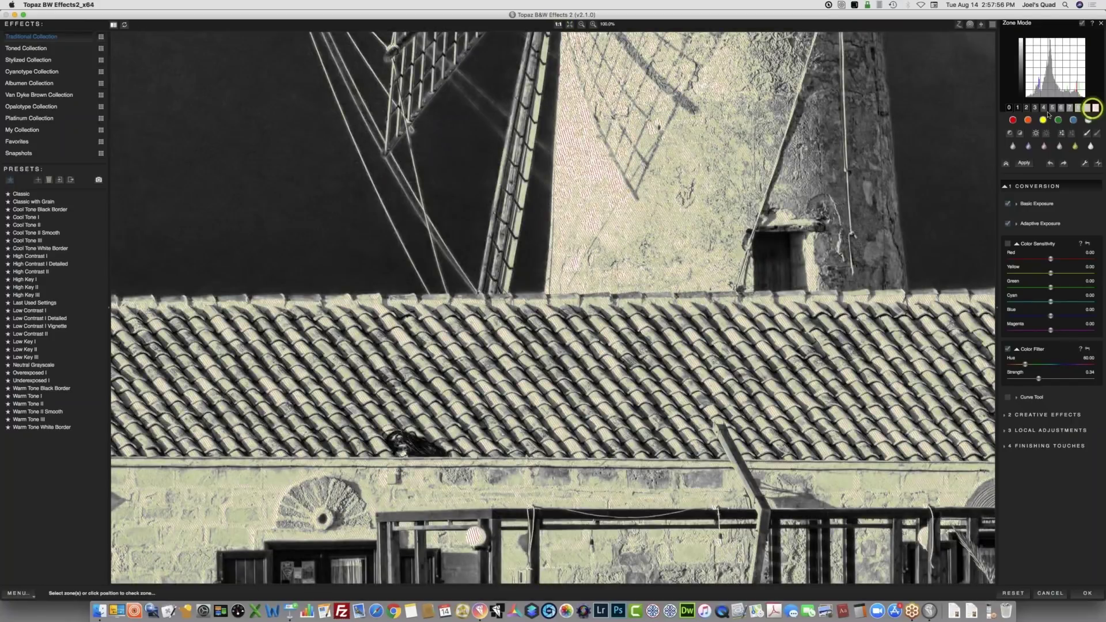
pyautogui.click(568, 87)
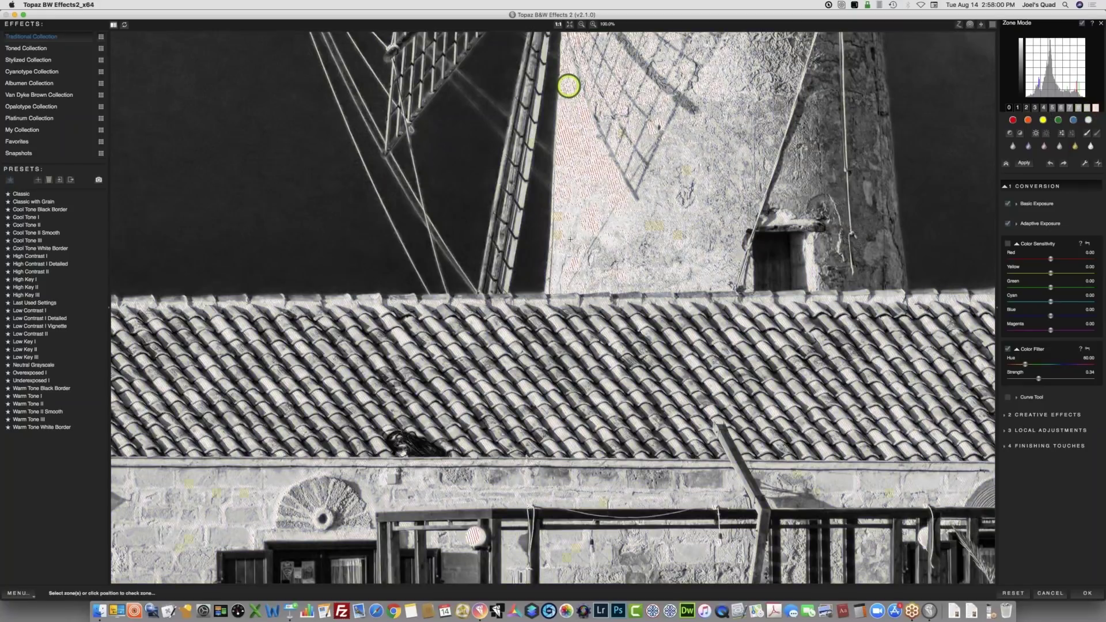
# Try Adaptive Exposure's Protect Highlights at several values, ending at 0.09, to recover the bright tower wall
pyautogui.click(1023, 223)
pyautogui.click(1045, 281)
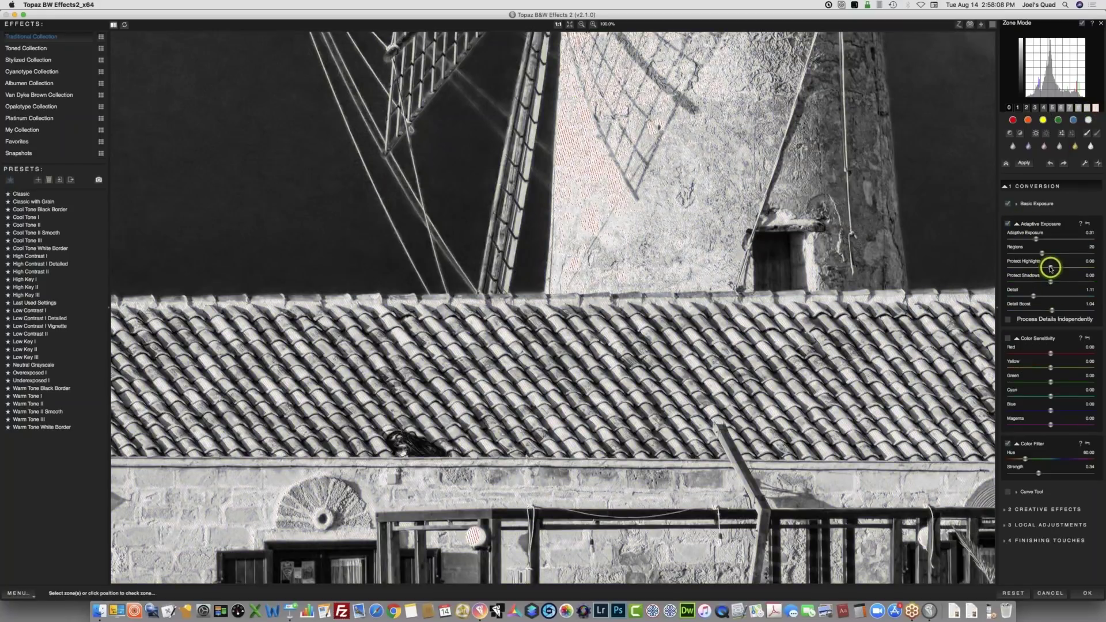
pyautogui.moveTo(1051, 267); pyautogui.dragTo(1054, 268)
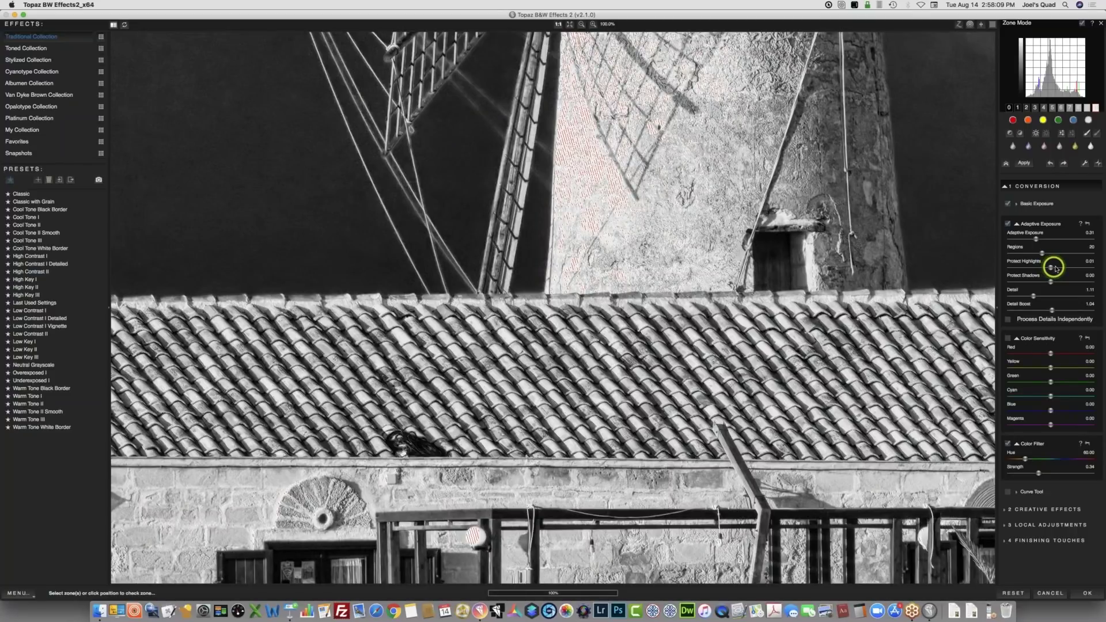
pyautogui.moveTo(1055, 268); pyautogui.dragTo(1063, 269)
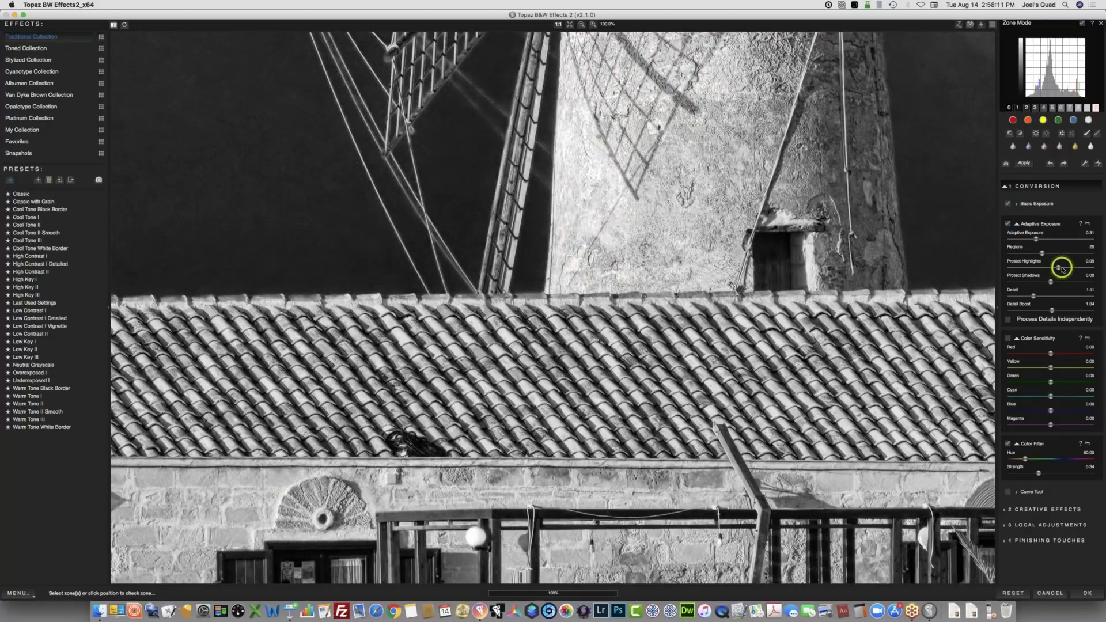
pyautogui.moveTo(1063, 269); pyautogui.dragTo(1076, 269)
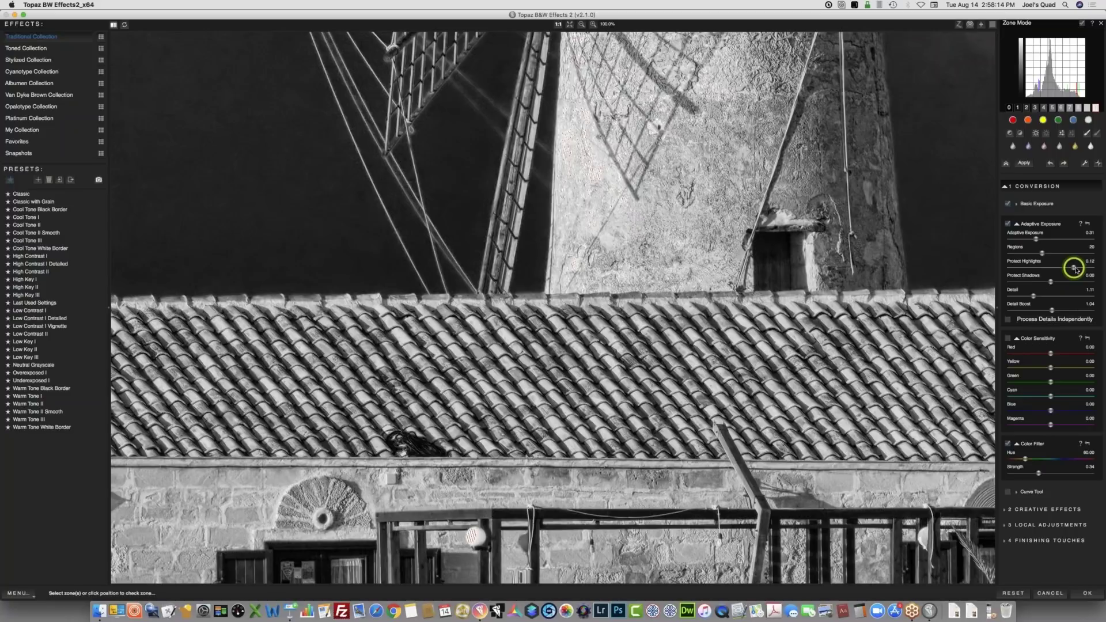
pyautogui.moveTo(1075, 269); pyautogui.dragTo(1078, 269)
pyautogui.moveTo(1077, 269); pyautogui.dragTo(1068, 269)
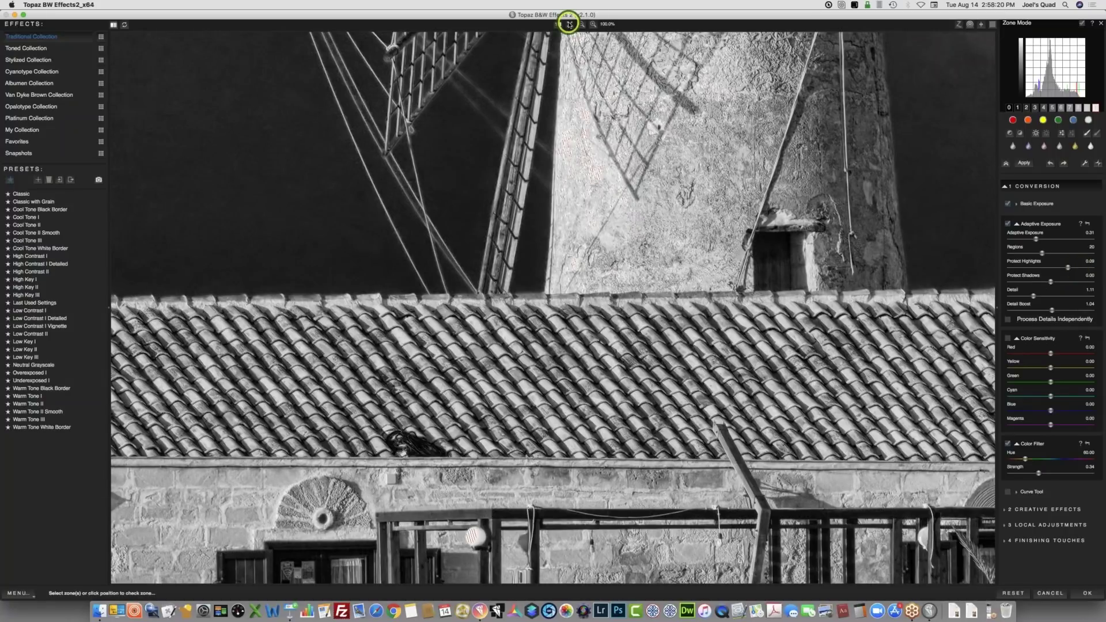
# Reduce the yellow Color Filter's Strength to 0.13 while viewing the whole image
pyautogui.click(569, 24)
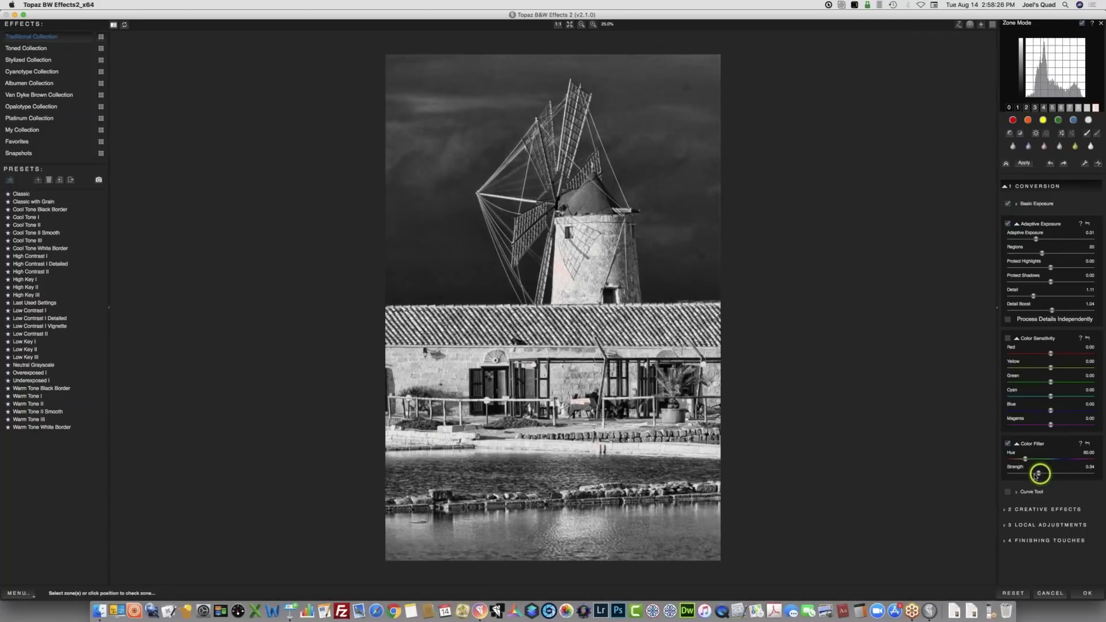
pyautogui.moveTo(1036, 475); pyautogui.dragTo(1023, 474)
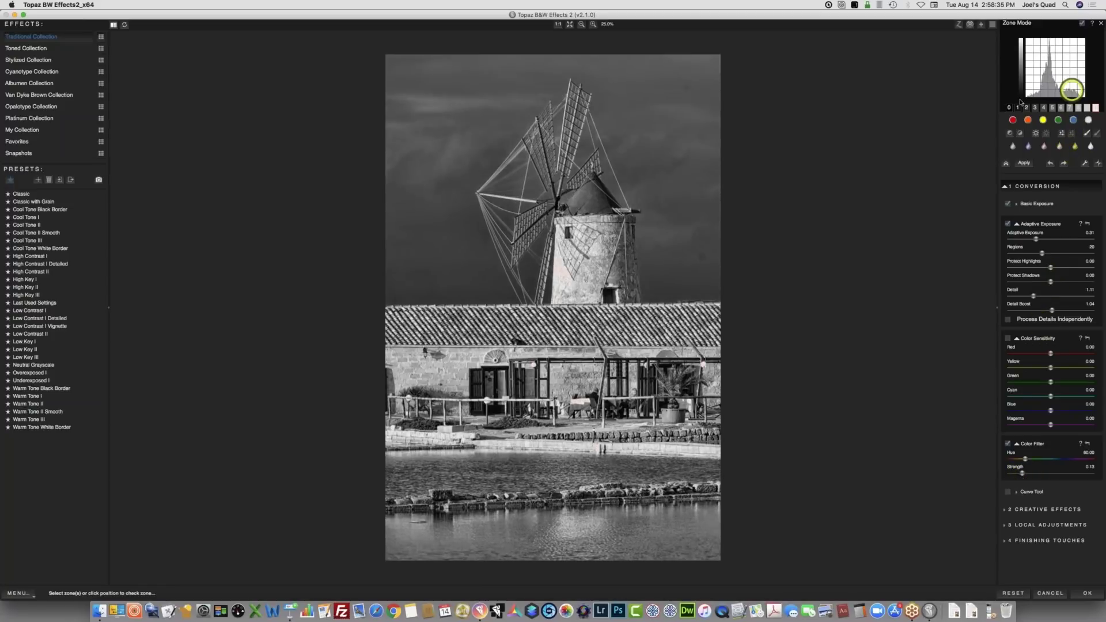
# Check the midtone and sky zones of the windmill image, and turn off Zone Mode
pyautogui.click(1053, 108)
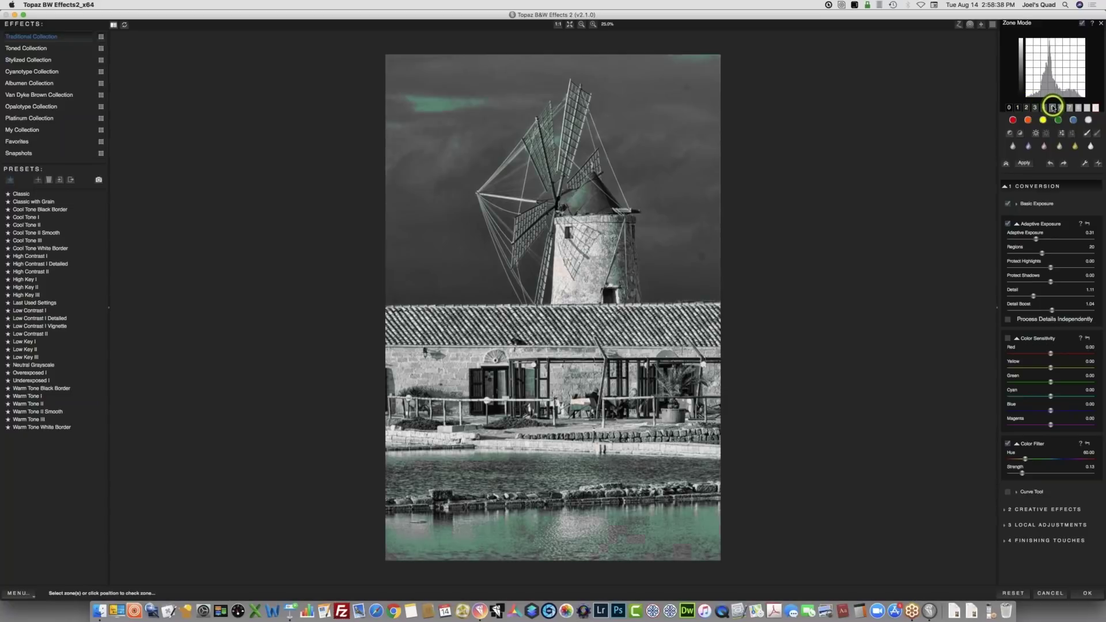
pyautogui.click(462, 233)
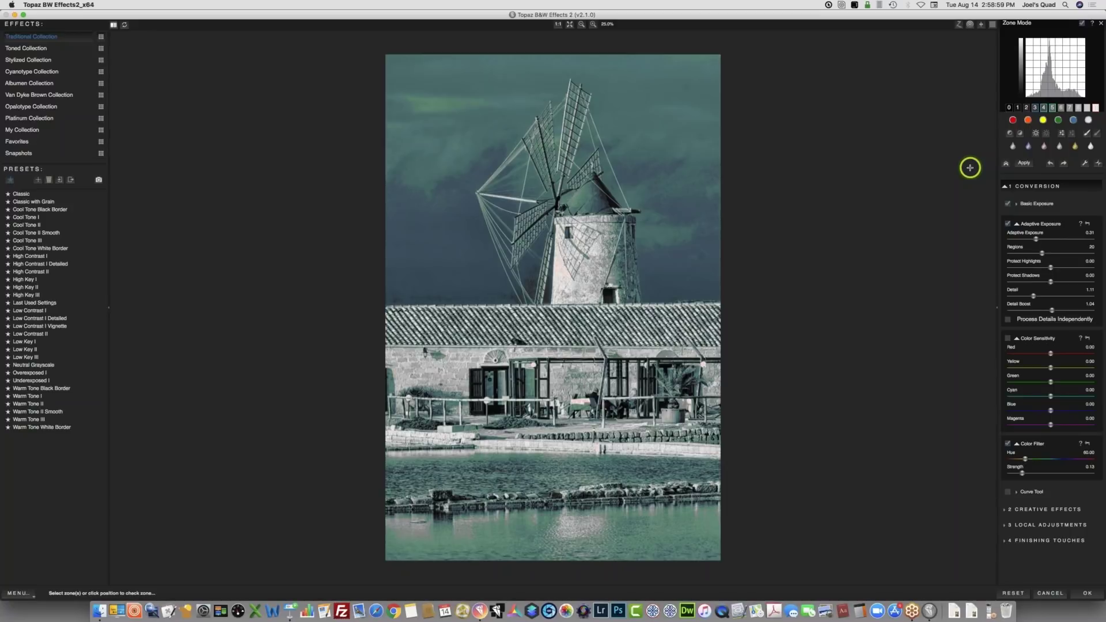
pyautogui.click(959, 23)
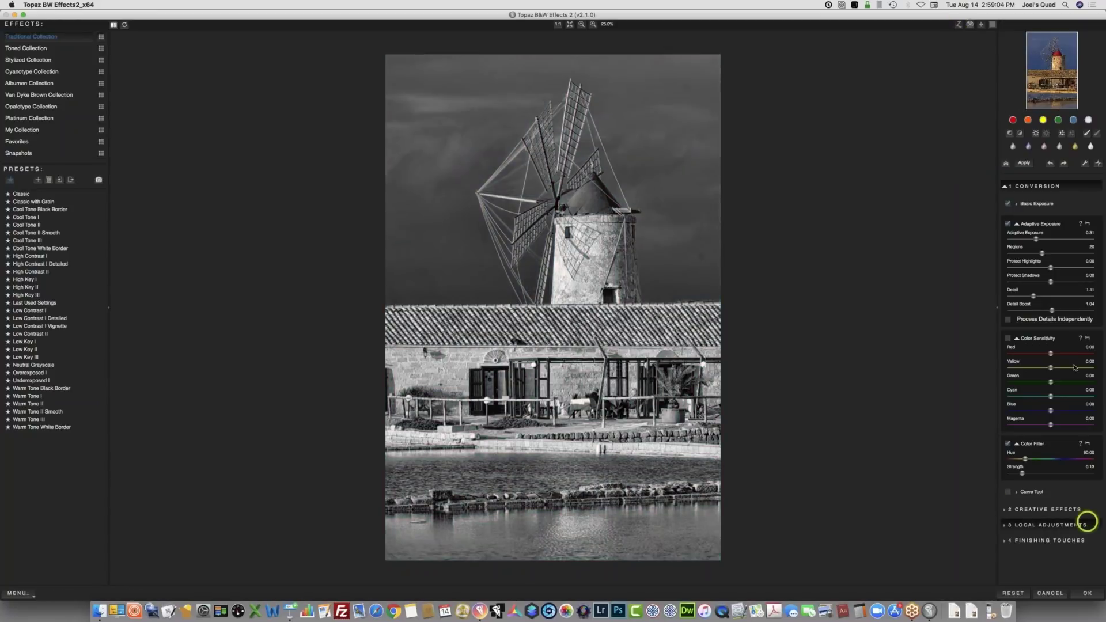
# Add a Border finishing touch to the black-and-white windmill with the Grungy BW 2 border type
pyautogui.click(1005, 187)
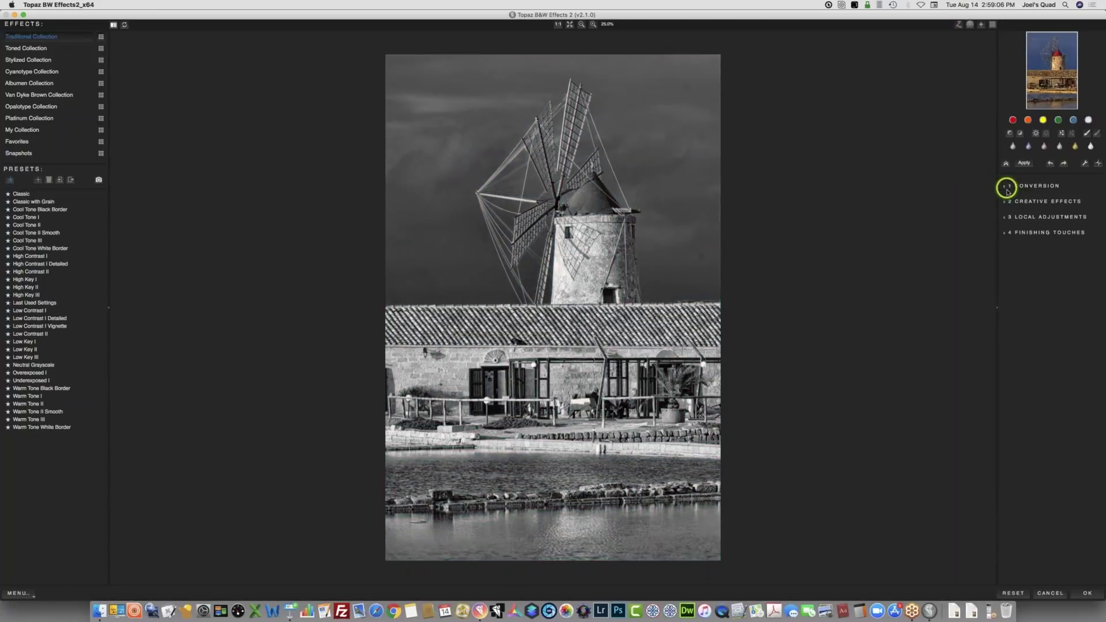
pyautogui.click(1008, 233)
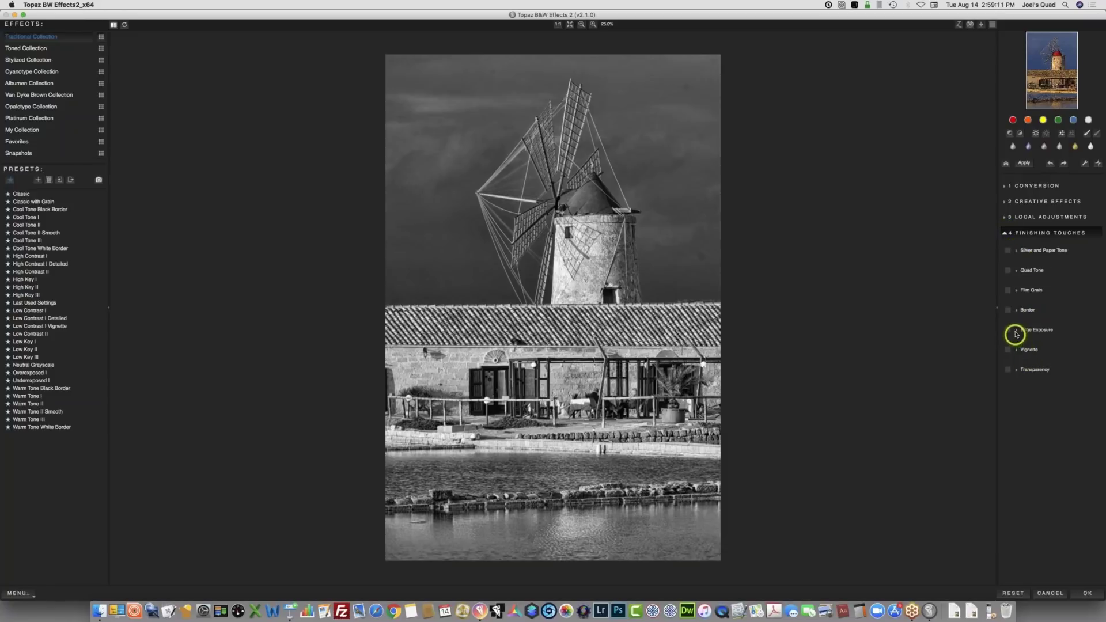
pyautogui.click(1017, 311)
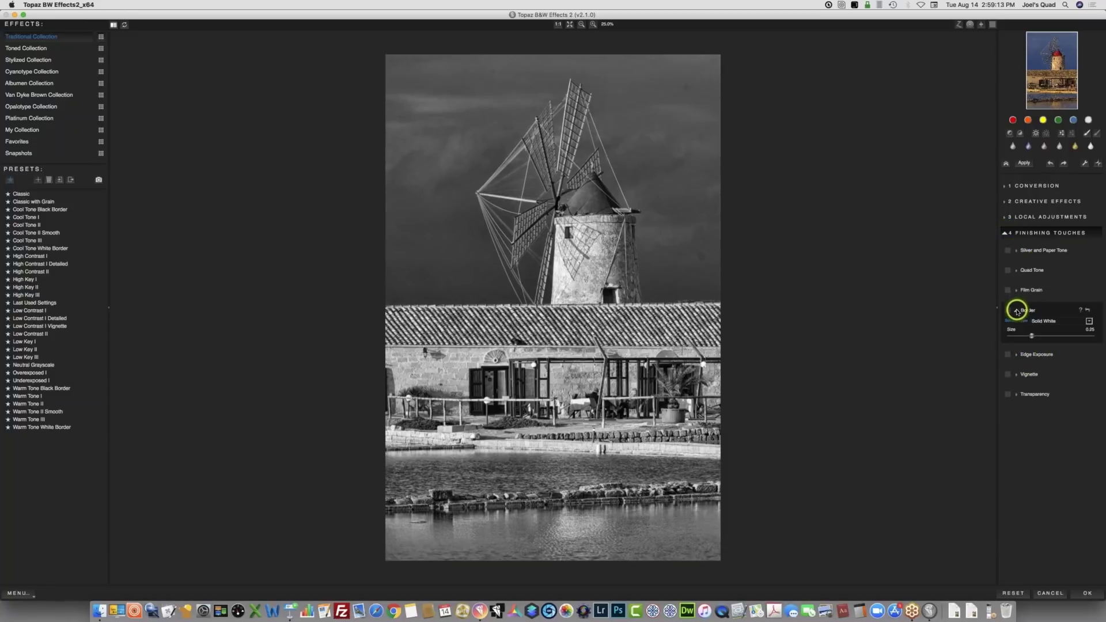
pyautogui.click(1089, 321)
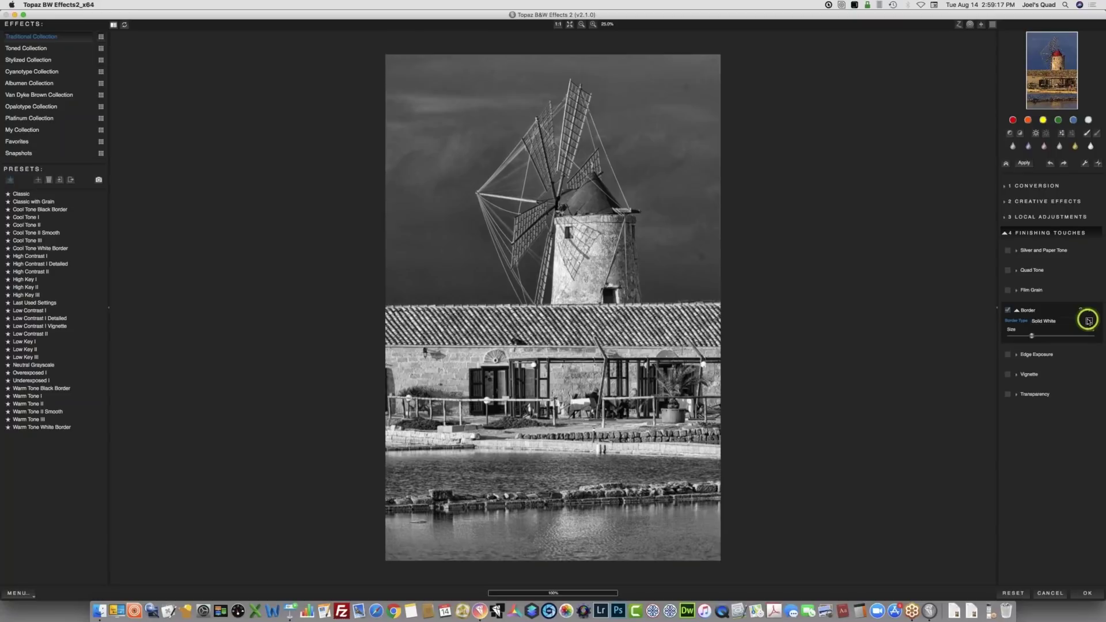
pyautogui.click(1088, 321)
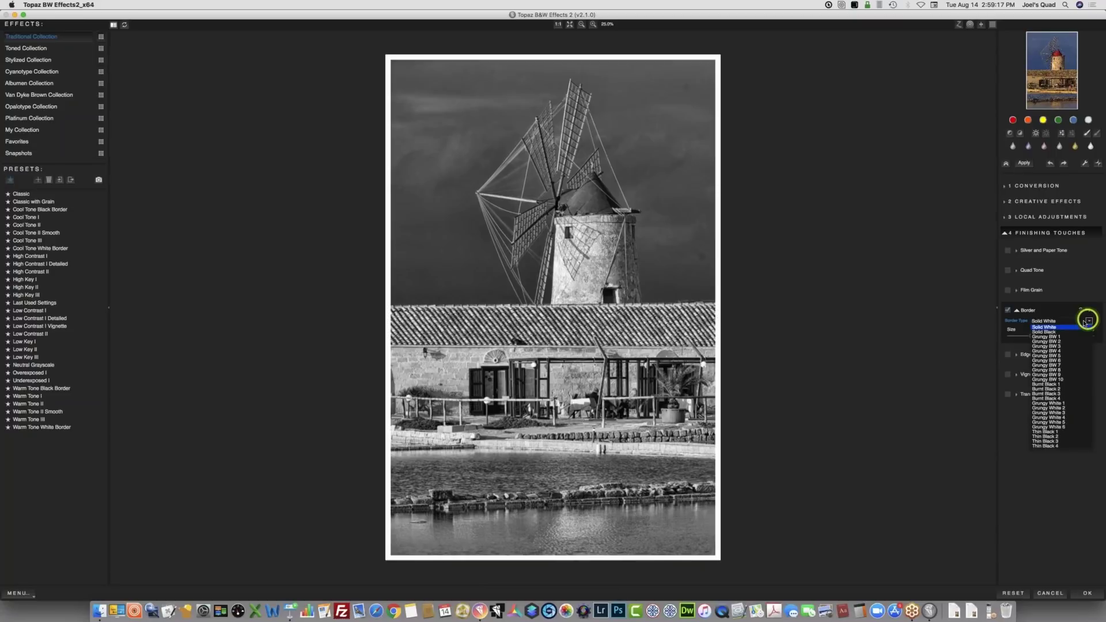
pyautogui.click(1059, 341)
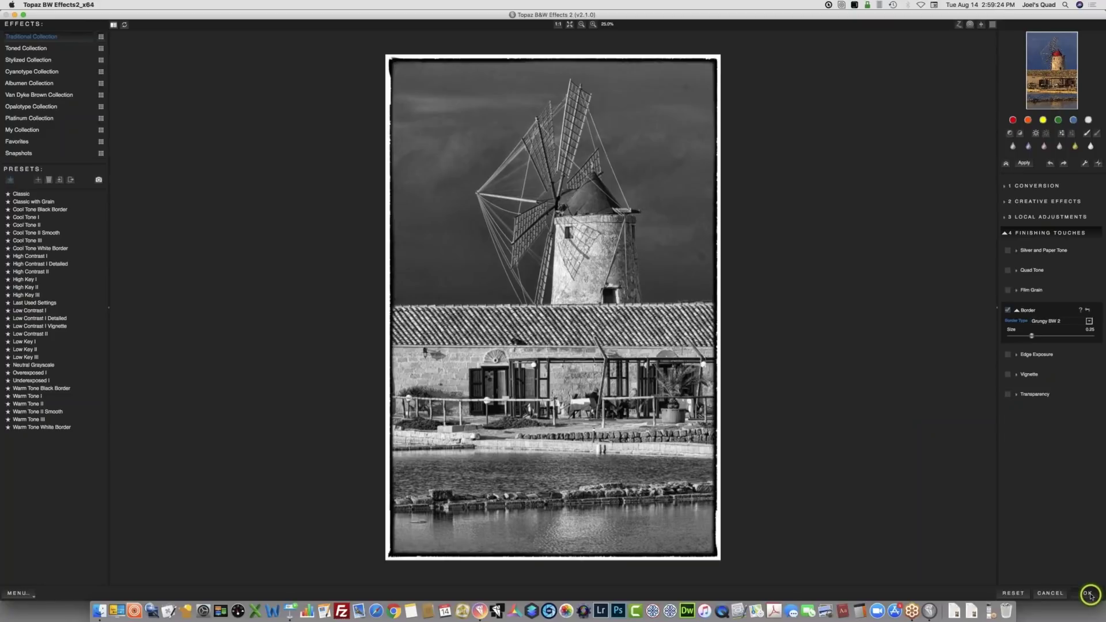
# Enable Silver and Paper Tone, raise its Tonal Strength slightly, and apply the finished effect back to the Studio image
pyautogui.click(1008, 252)
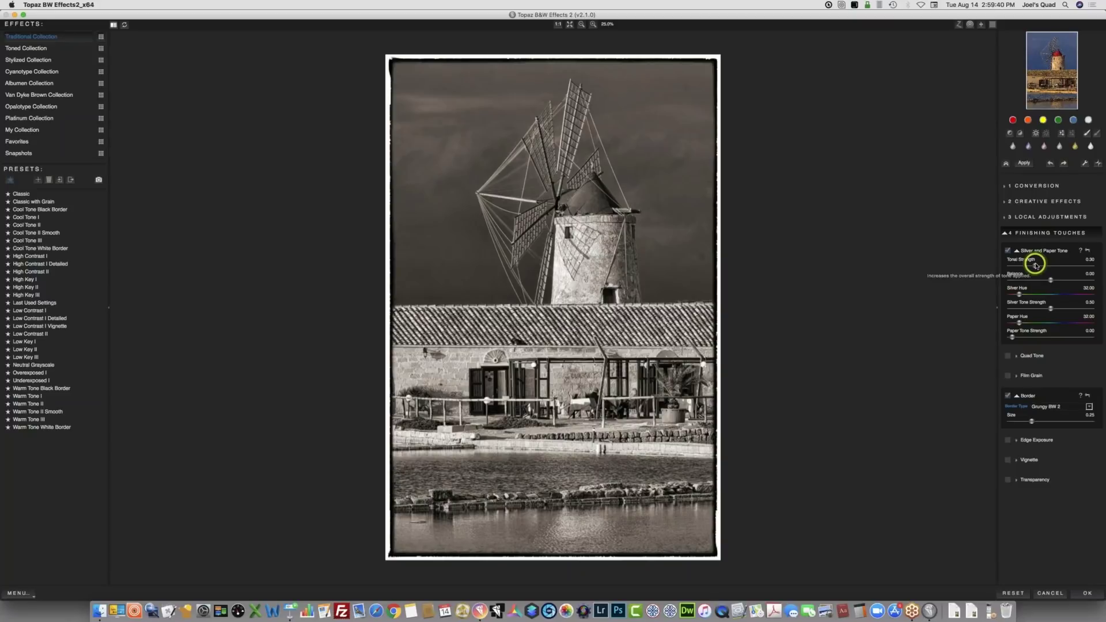
pyautogui.moveTo(1036, 265); pyautogui.dragTo(1042, 265)
pyautogui.click(1073, 602)
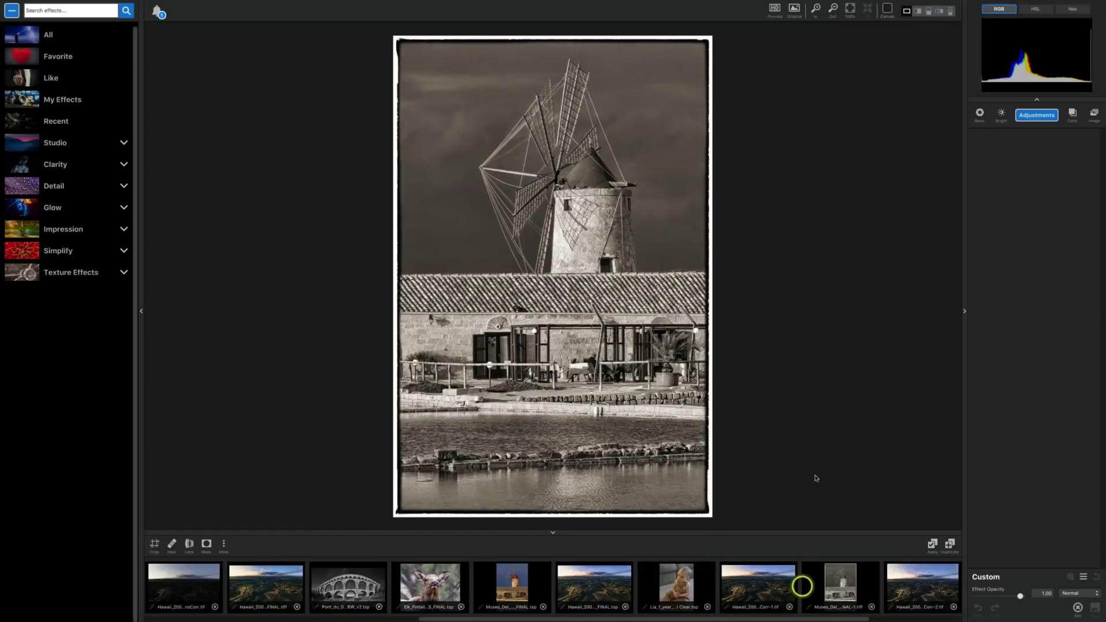
# Compare the toned, bordered windmill with the unedited original, using side-by-side, split and single views
pyautogui.click(938, 12)
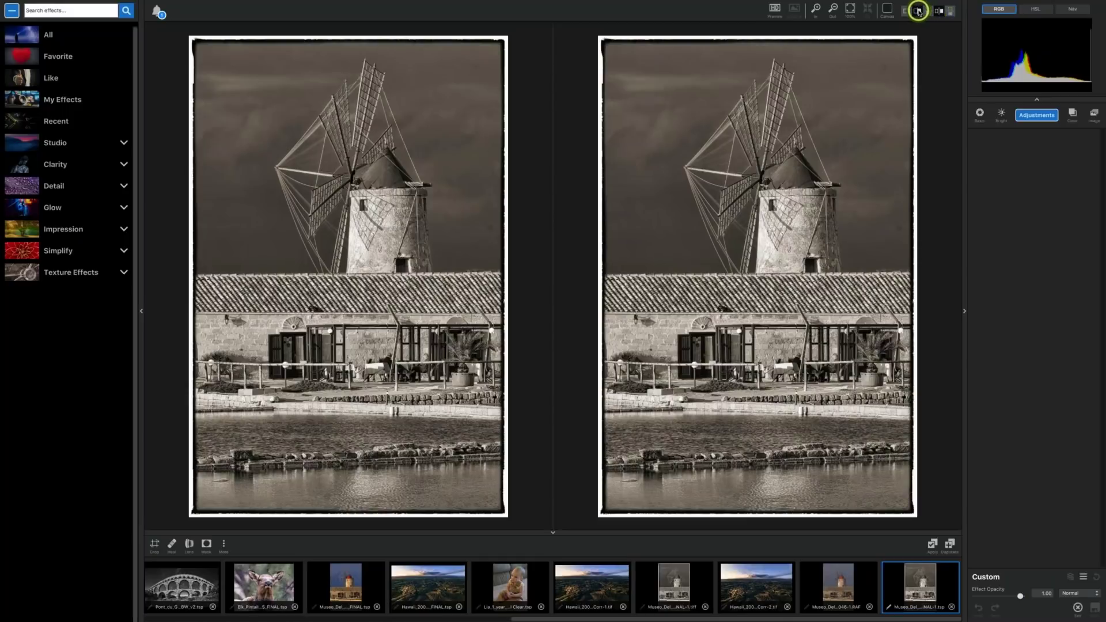
pyautogui.click(918, 11)
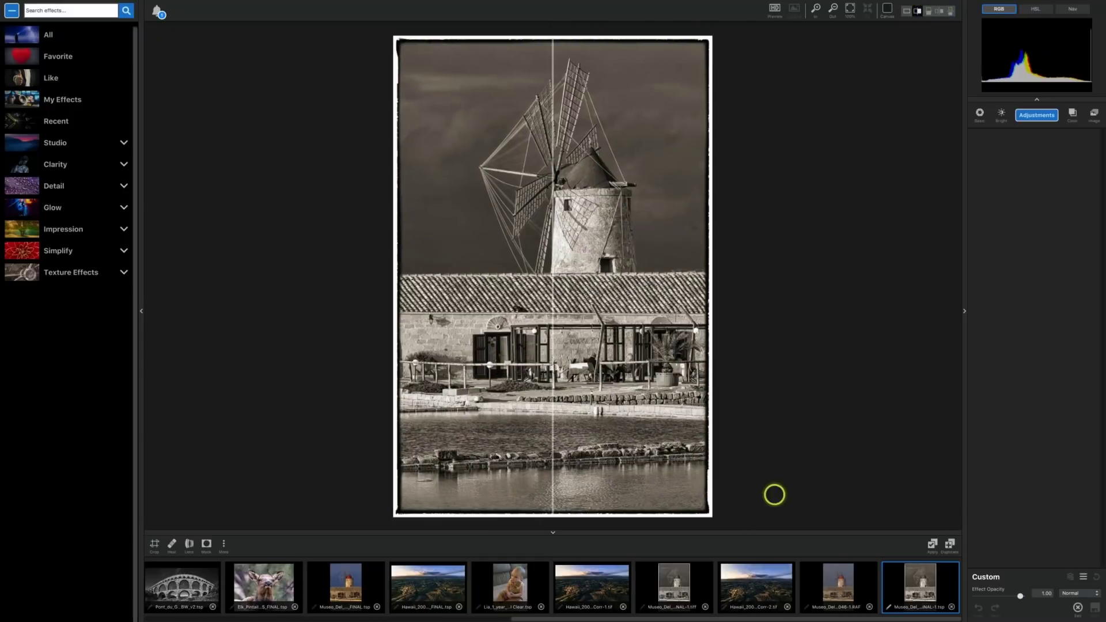
pyautogui.click(837, 579)
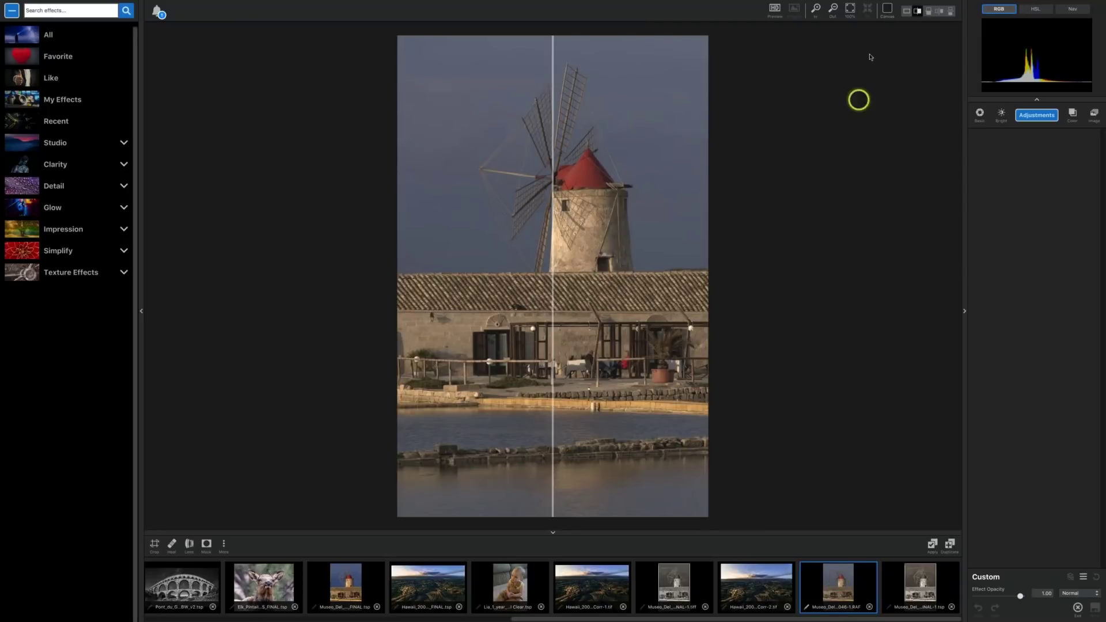
pyautogui.click(905, 10)
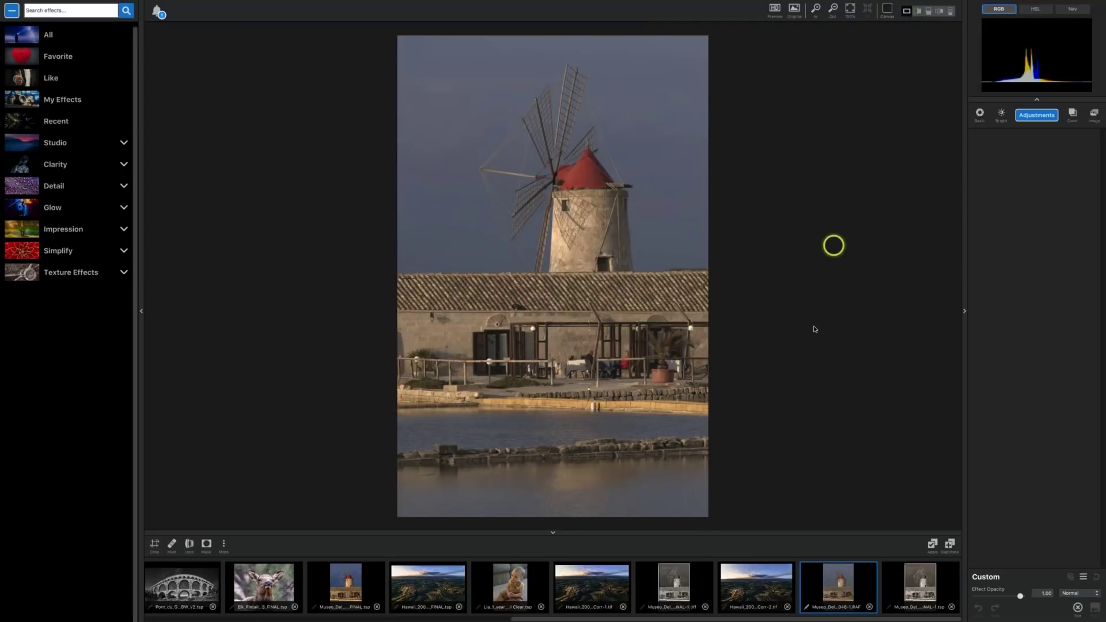
pyautogui.click(869, 591)
pyautogui.click(921, 589)
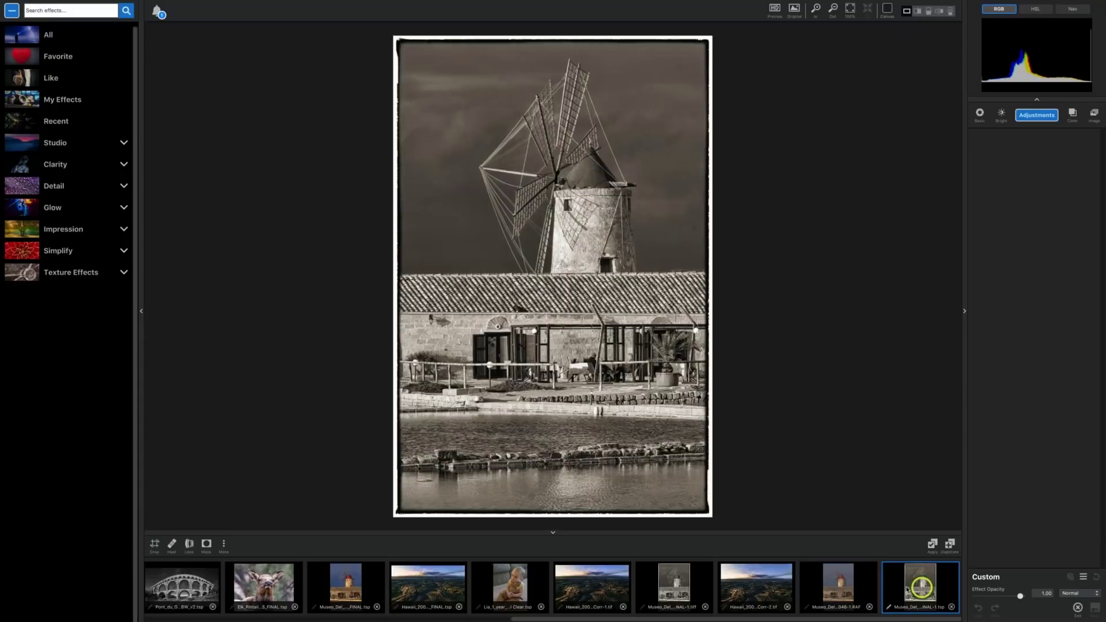
# Open the final color version of the windmill and switch to the side-by-side comparison view
pyautogui.moveTo(338, 585); pyautogui.dragTo(344, 584)
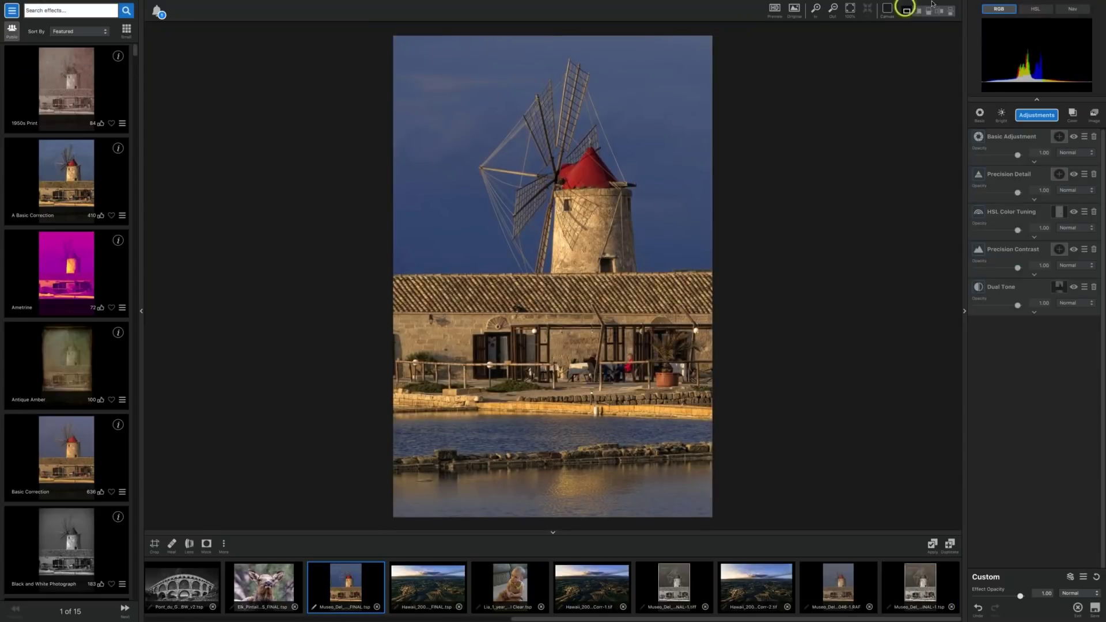
pyautogui.click(941, 12)
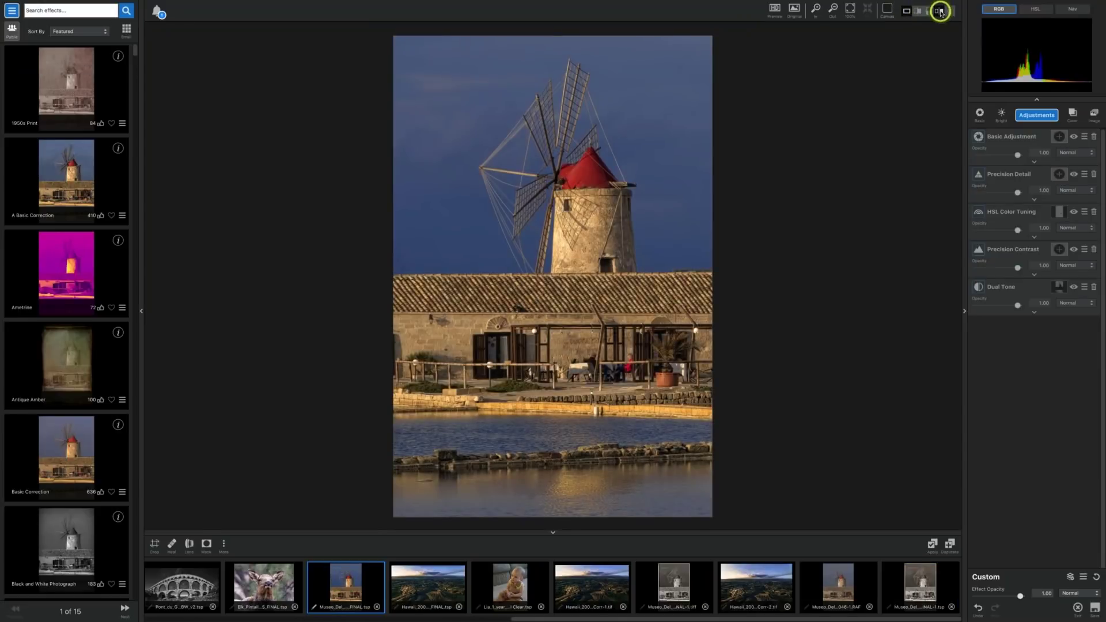